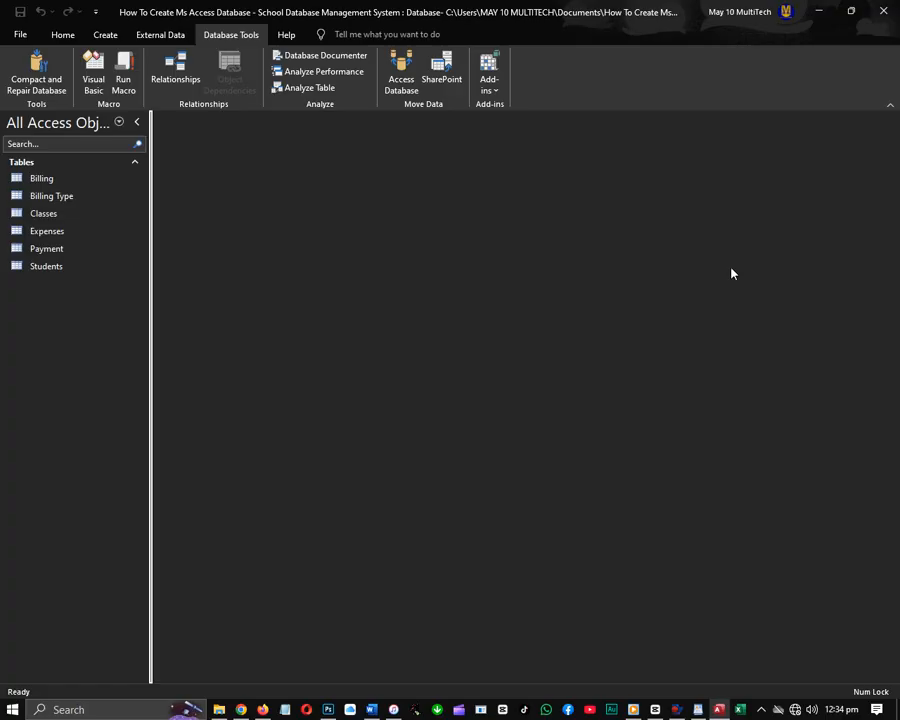
- Review the records in the Students, Classes and Billing Type tables, closing each table after viewing it
double_click(56, 267)
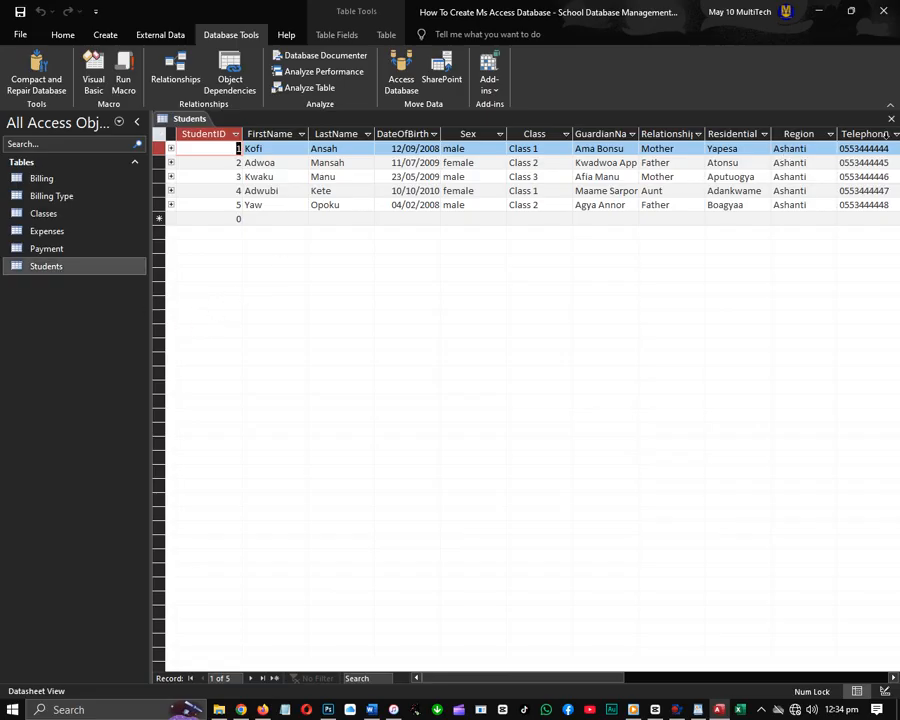
left_click(891, 119)
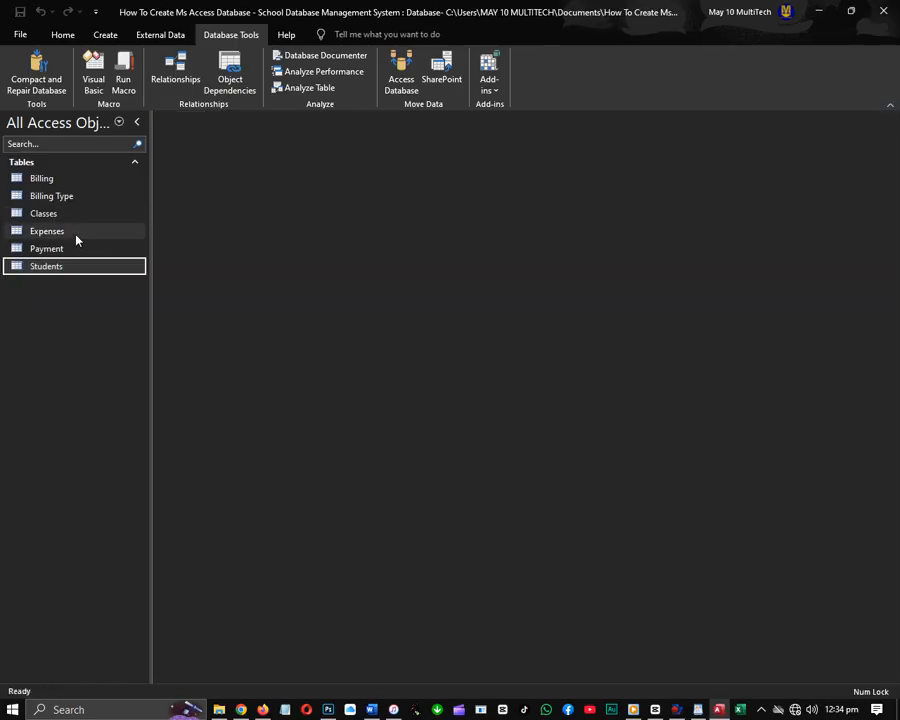
double_click(50, 212)
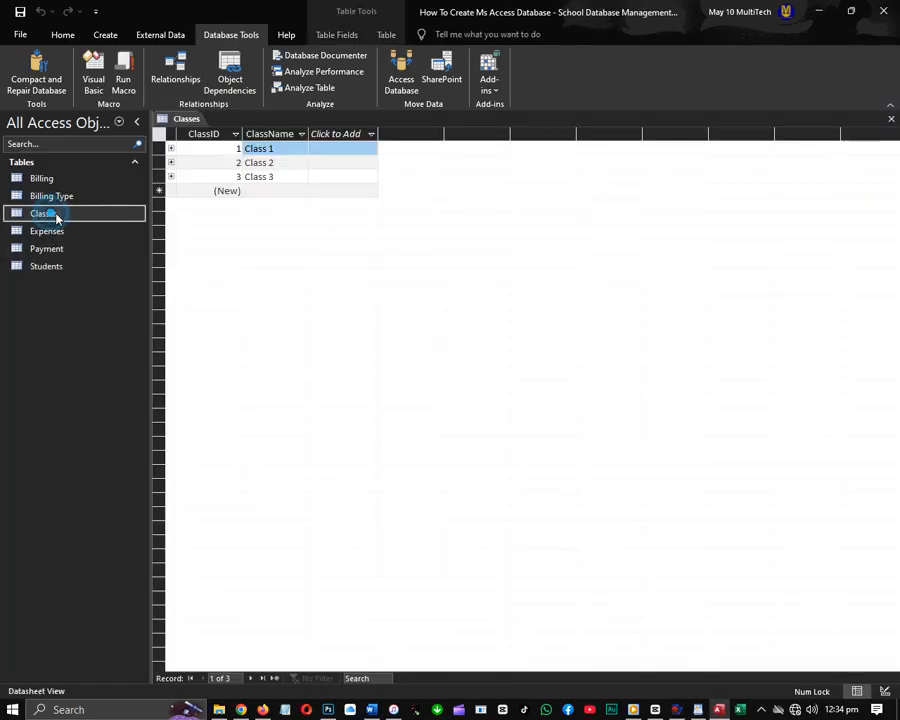
left_click(891, 119)
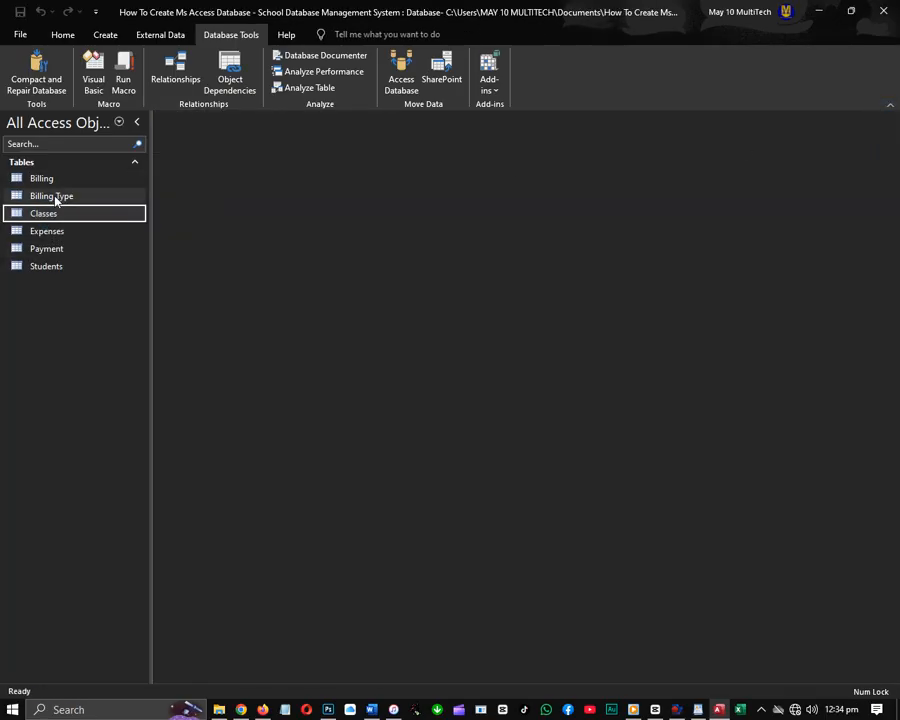
double_click(54, 196)
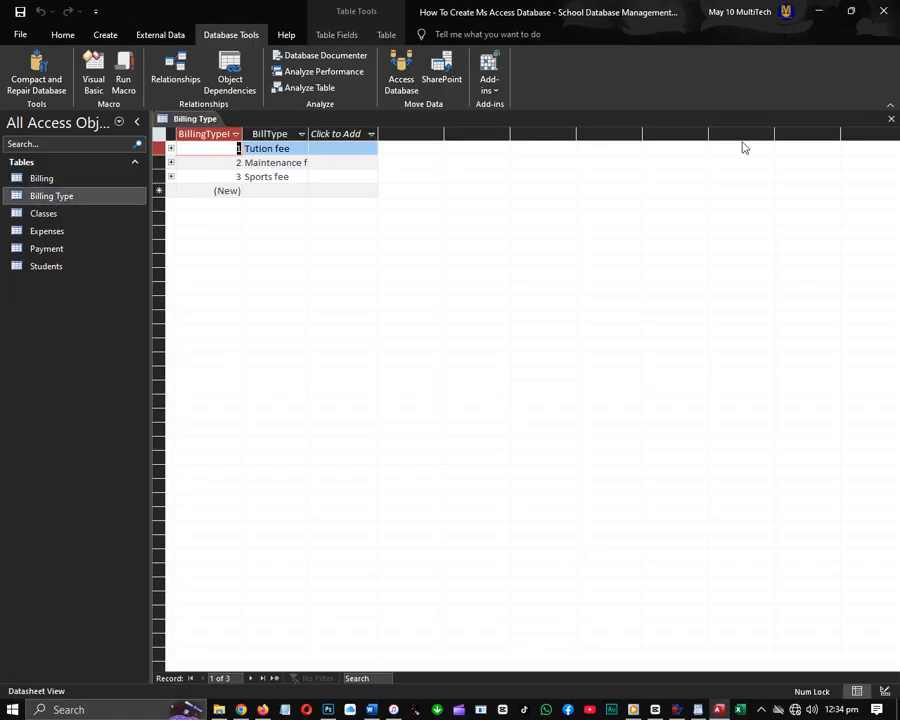
left_click(891, 119)
- Open the Billing table and switch it to Design view
double_click(40, 178)
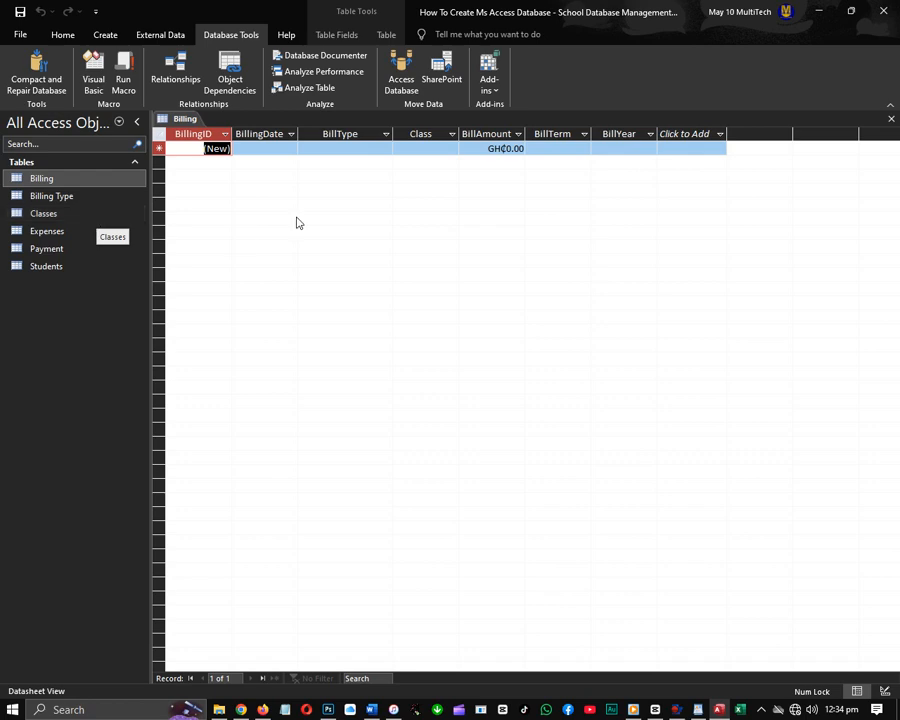
left_click(283, 152)
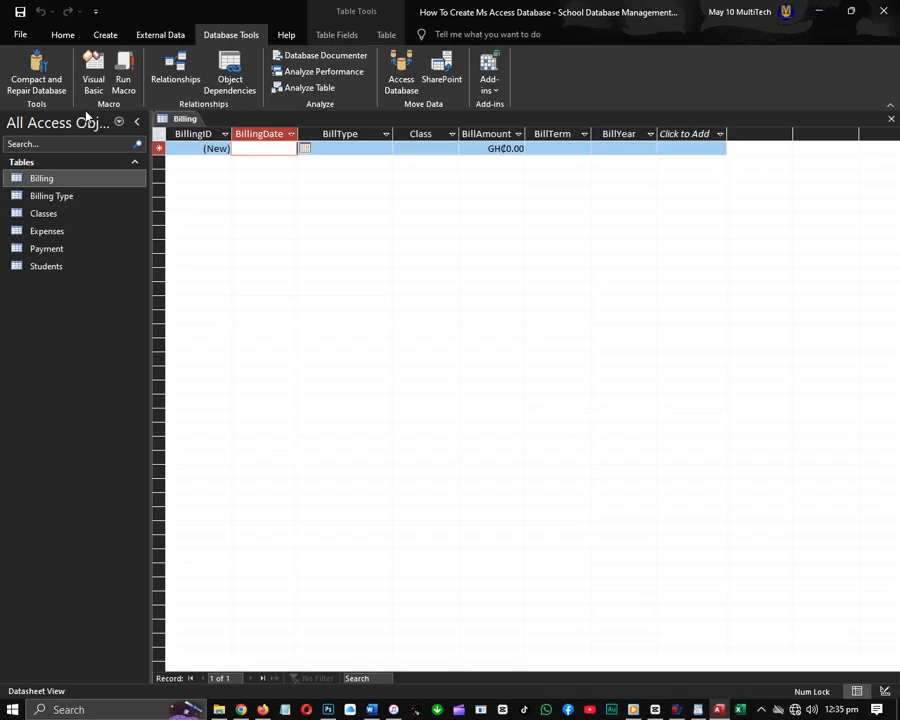
left_click(50, 34)
left_click(30, 63)
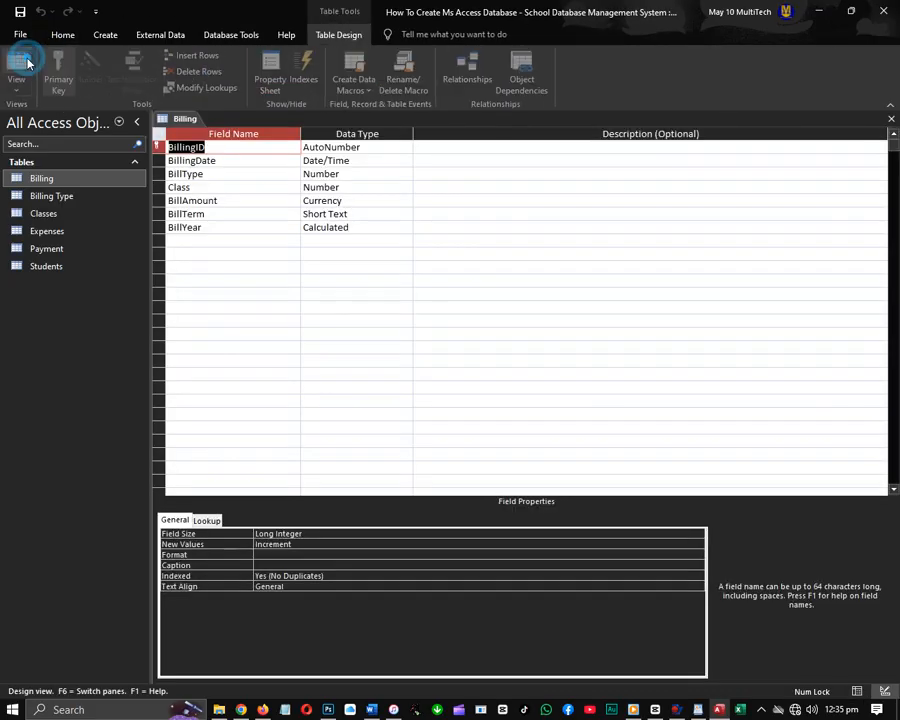
- Set the BillingDate field's default value to Date(), save the table design and return to Datasheet view
left_click(222, 160)
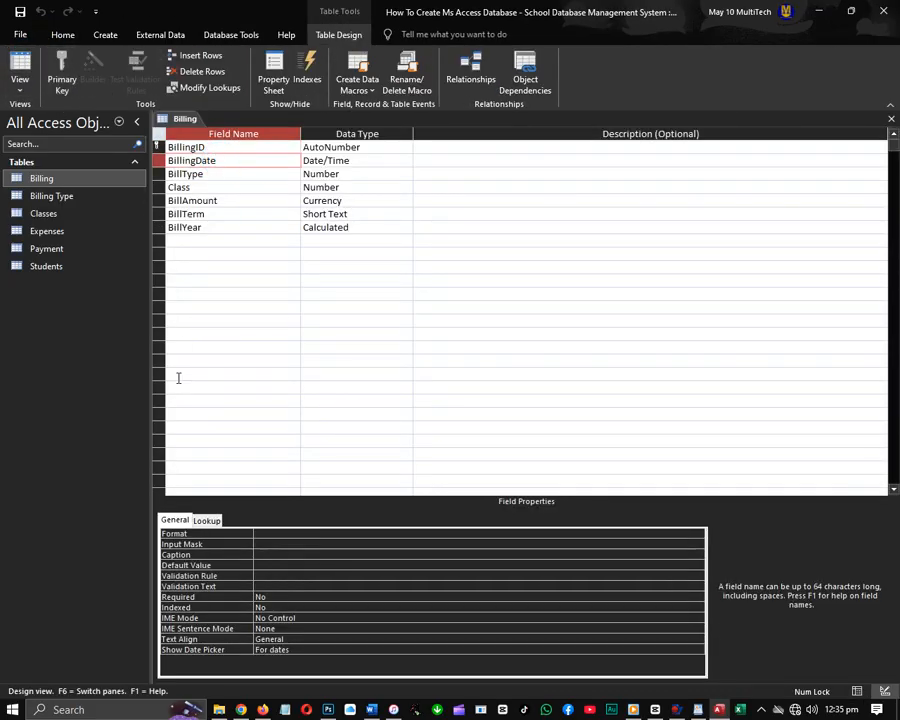
left_click(205, 566)
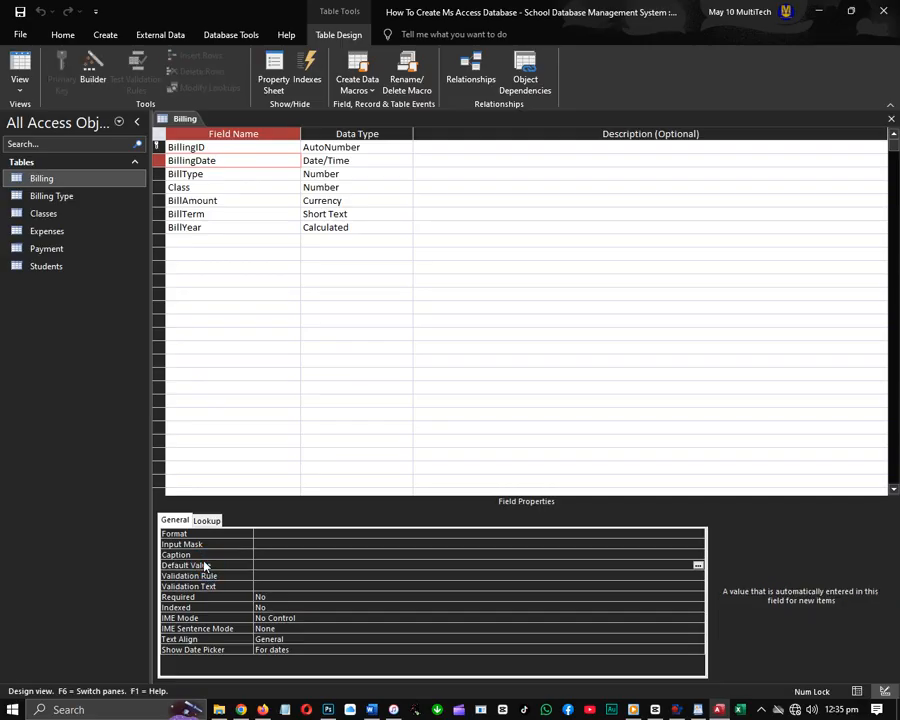
type("daty")
key("BackSpace")
type("()")
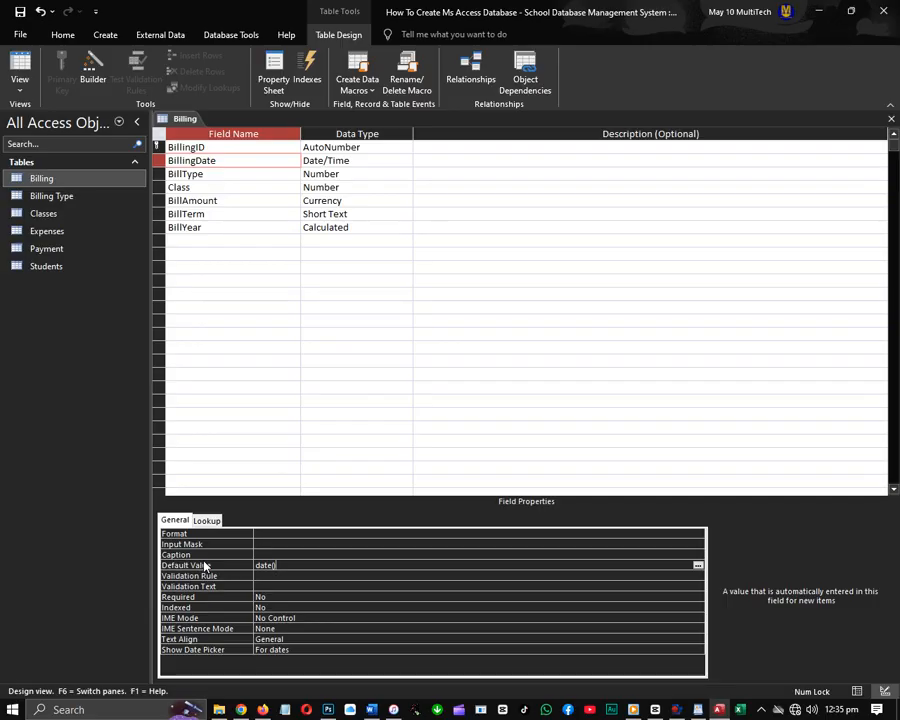
key("Return")
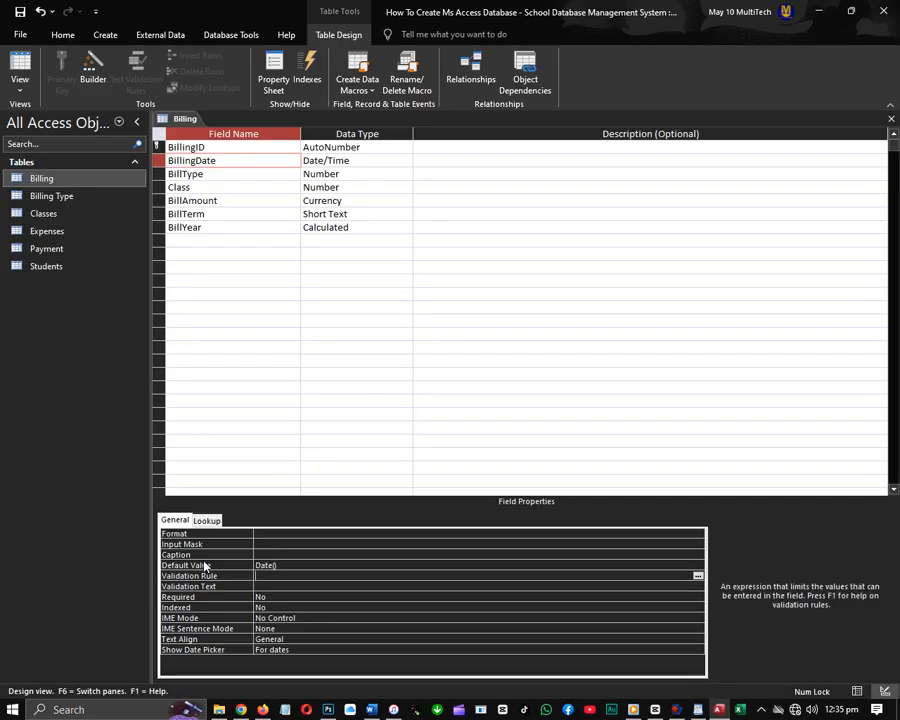
left_click(20, 70)
left_click(412, 399)
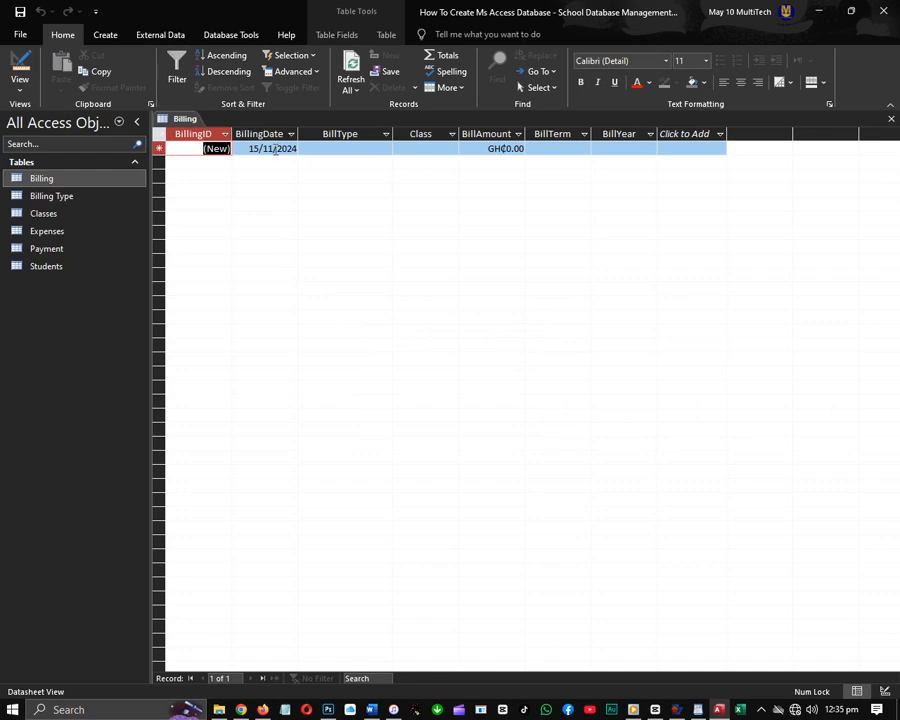
- Enter the first billing record: Maintenance fee for Class 1, amount 100, Term 1
left_click(363, 149)
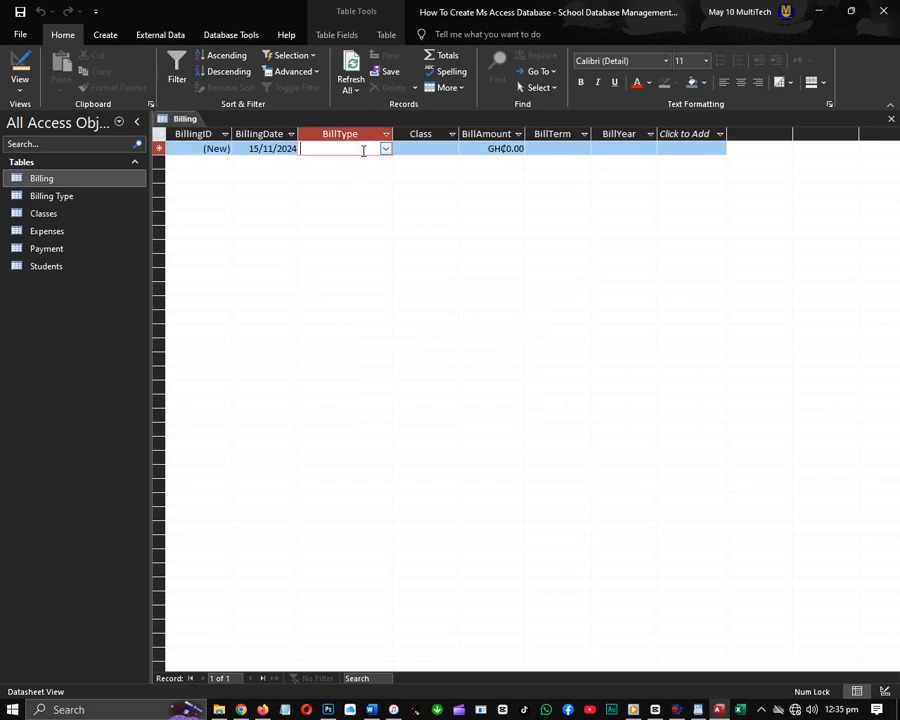
left_click(385, 148)
left_click(370, 162)
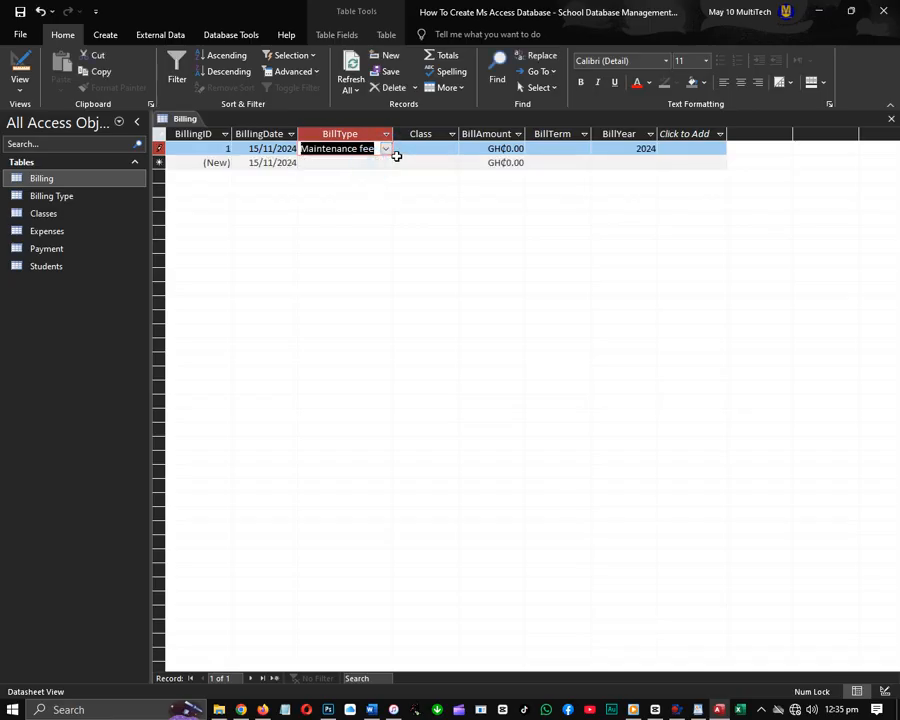
left_click(412, 150)
type("class 1")
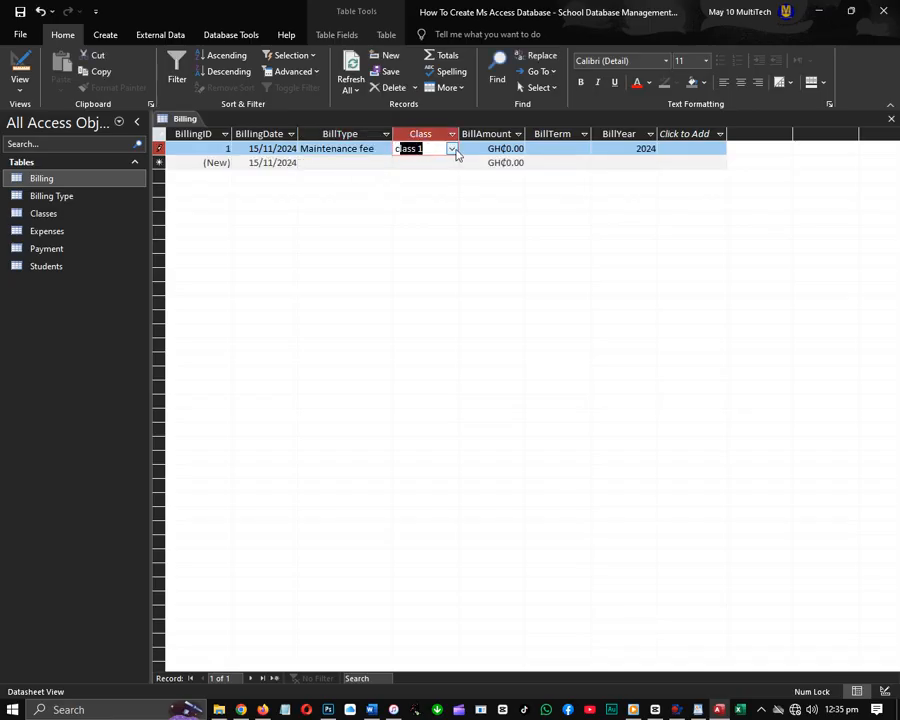
key("Tab")
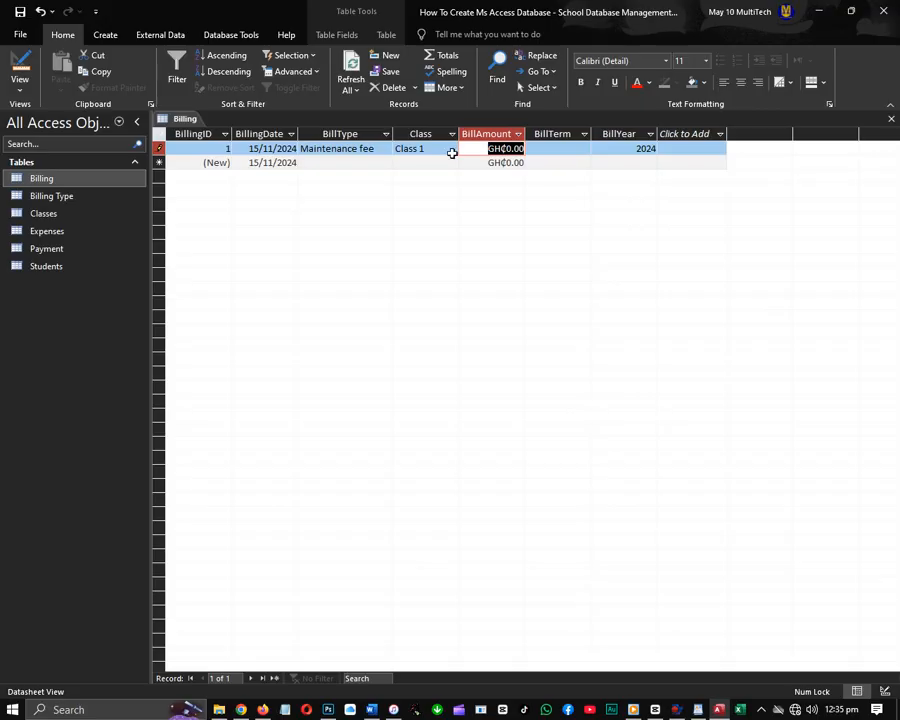
type("100")
key("Tab")
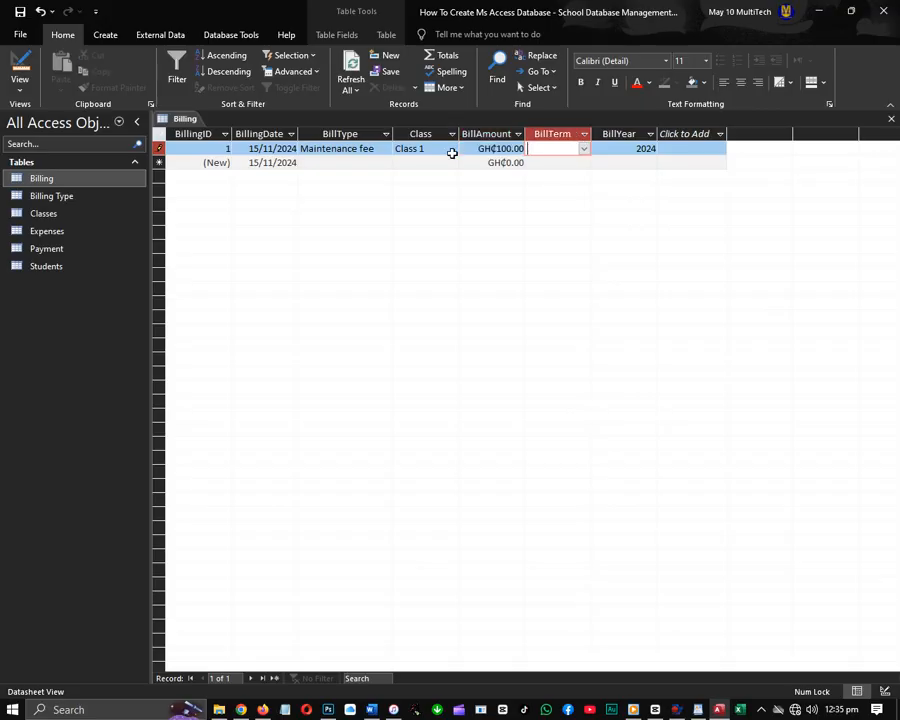
type("term 1")
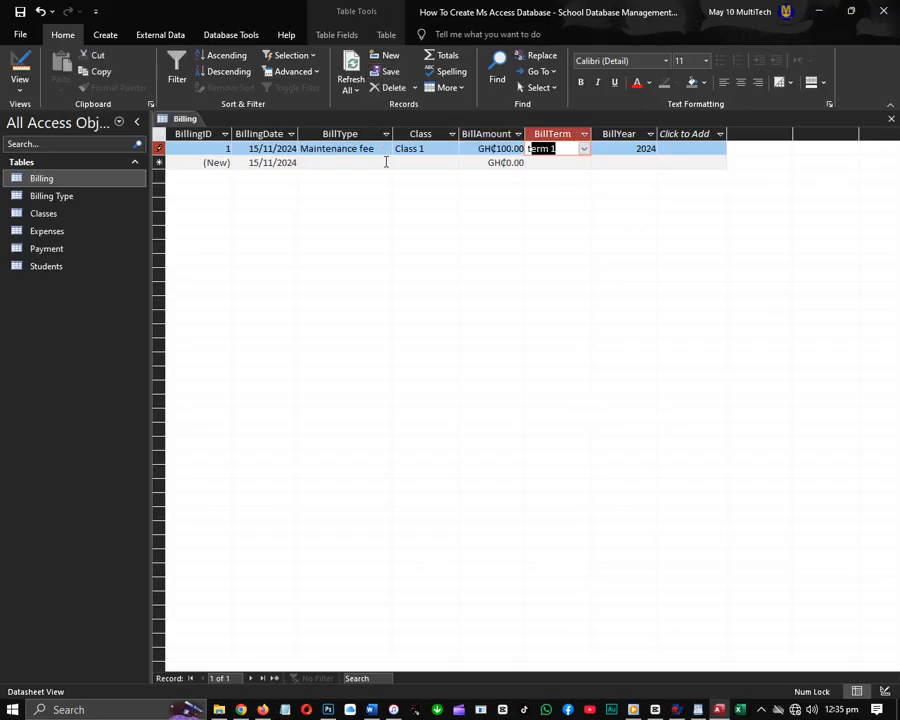
- Add a second billing record: Sports fee for Class 1, amount 150, Term 1
left_click(386, 162)
left_click(372, 189)
left_click(428, 163)
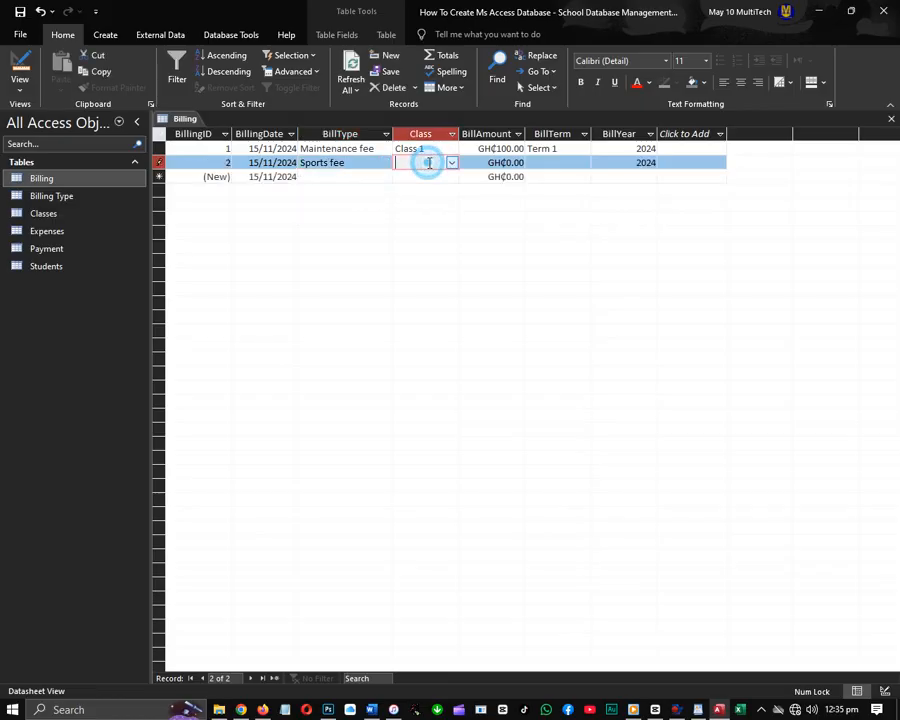
type("class 1")
key("Tab")
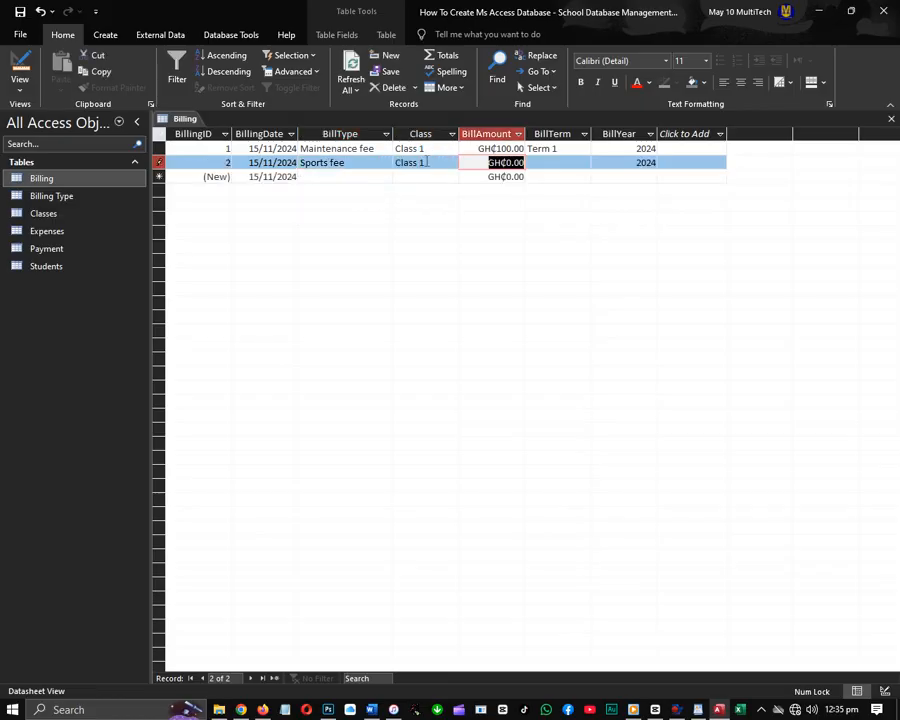
type("150")
key("Tab")
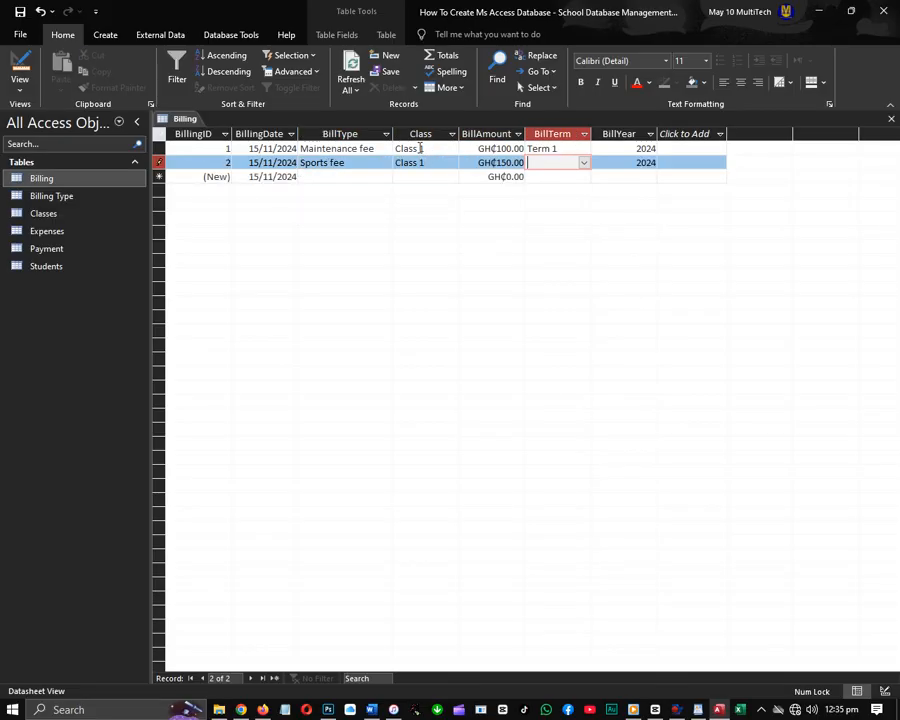
type("term 1")
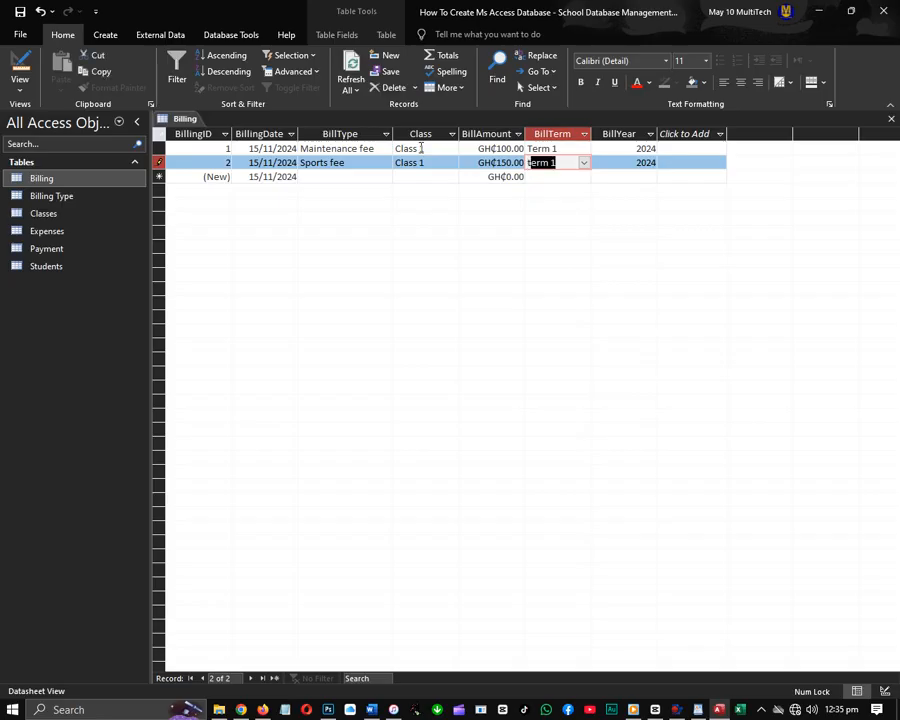
- Add a third billing record: Tution fee for Class 1, amount 200, Term 1
left_click(372, 176)
left_click(385, 177)
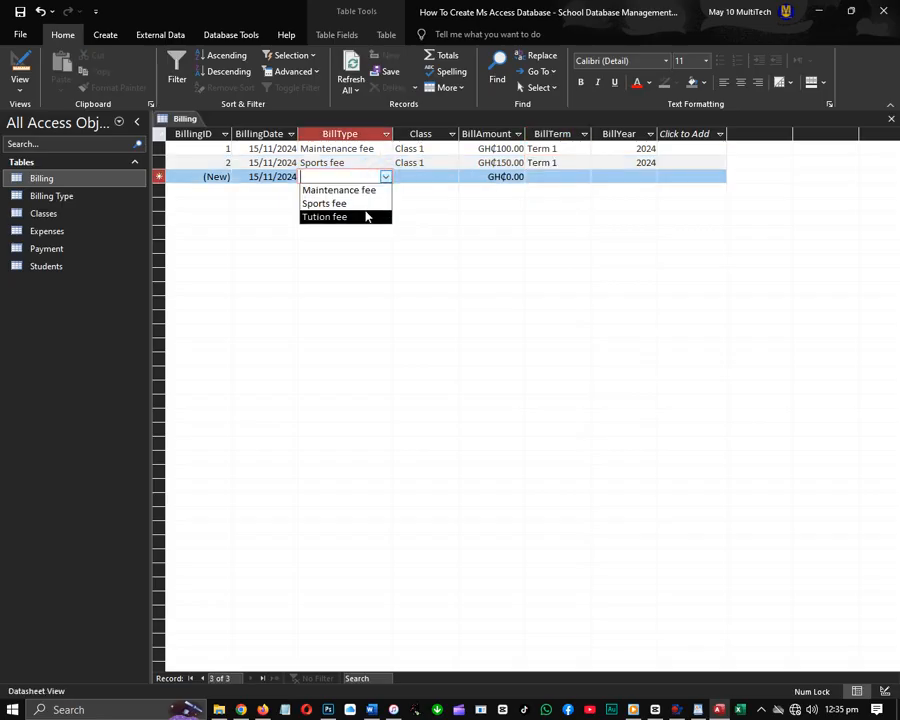
left_click(366, 214)
key("Tab")
type("c")
key("Tab")
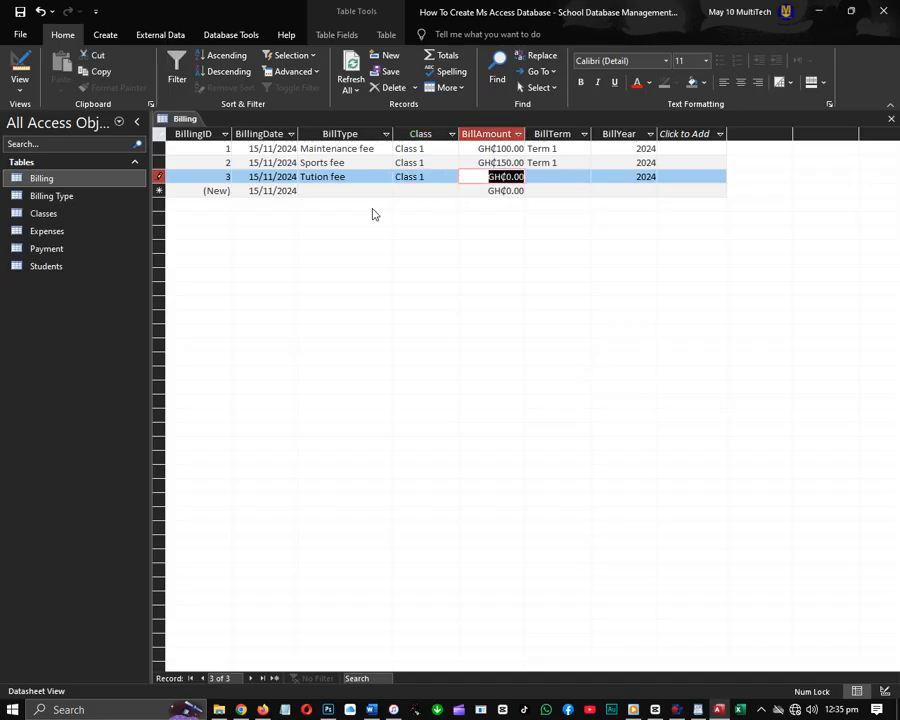
type("200")
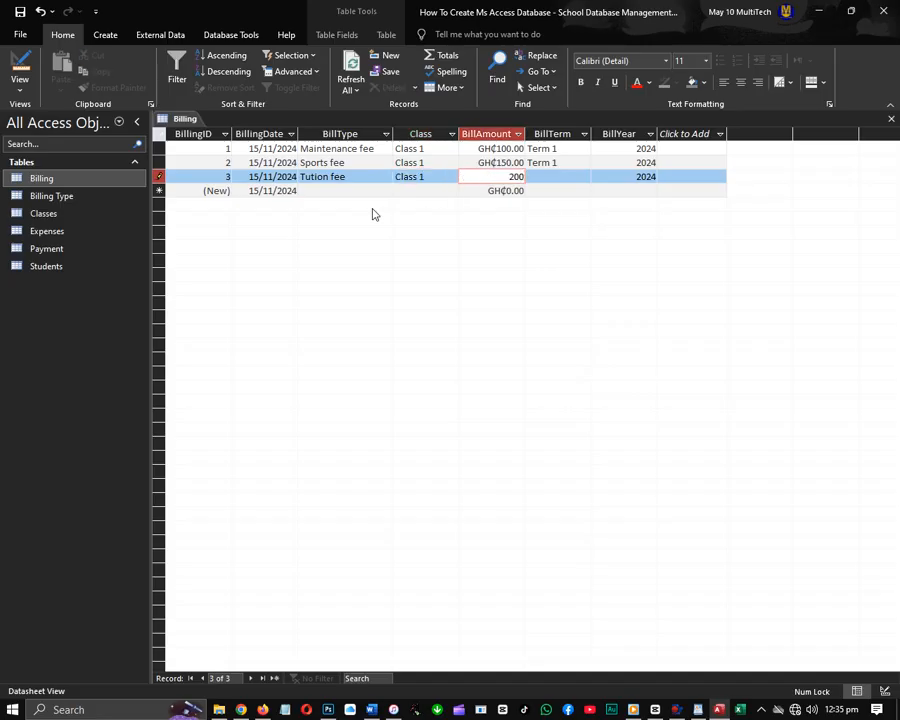
key("Tab")
type("t")
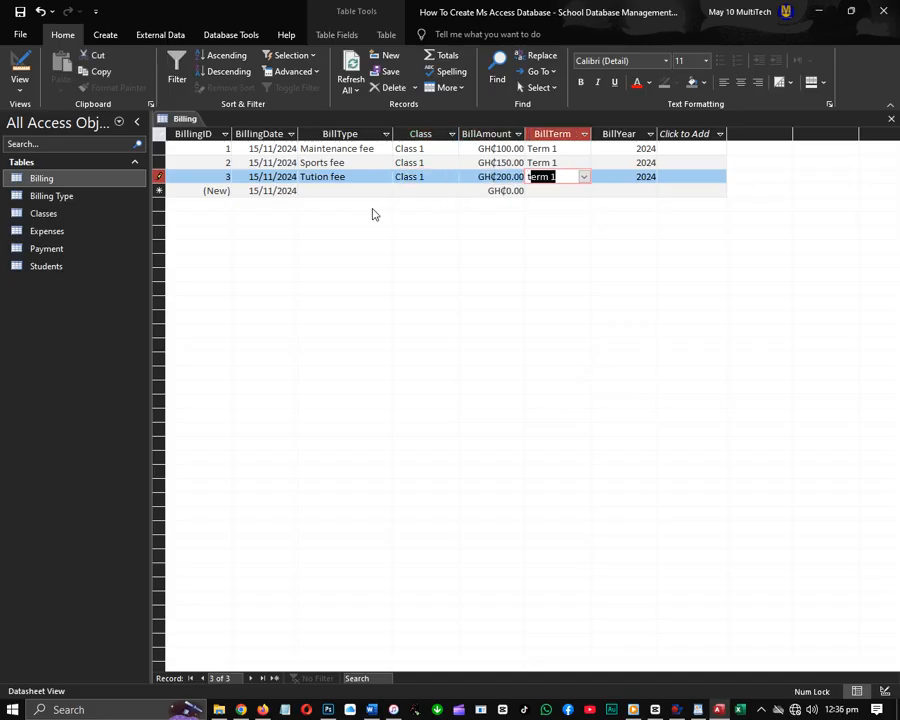
- Add a fourth billing record: Maintenance fee for Class 2, amount 150, Term 1
left_click(341, 188)
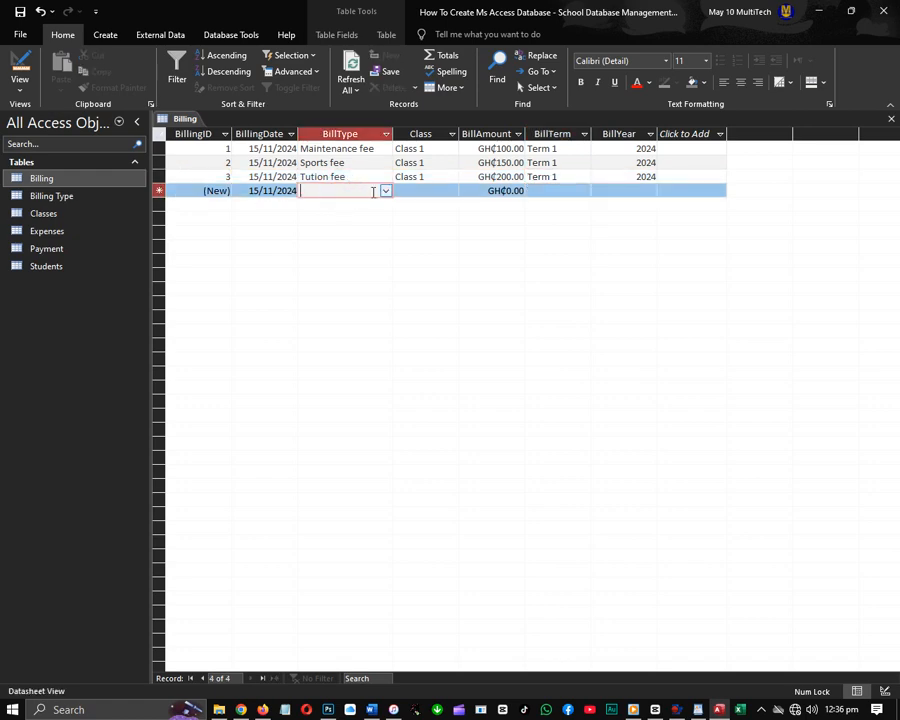
left_click(385, 191)
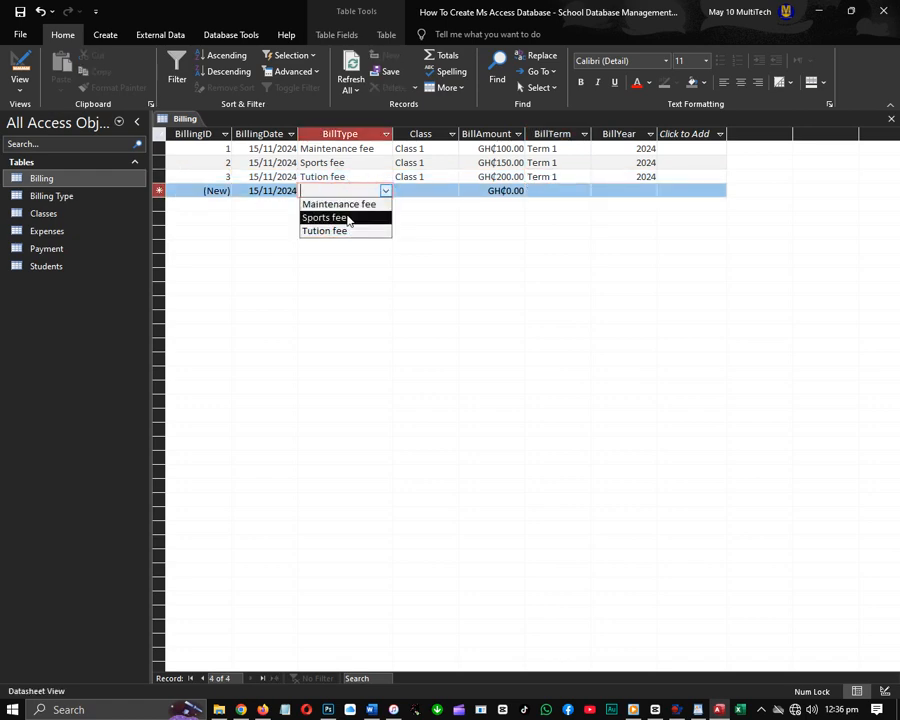
left_click(346, 204)
key("Tab")
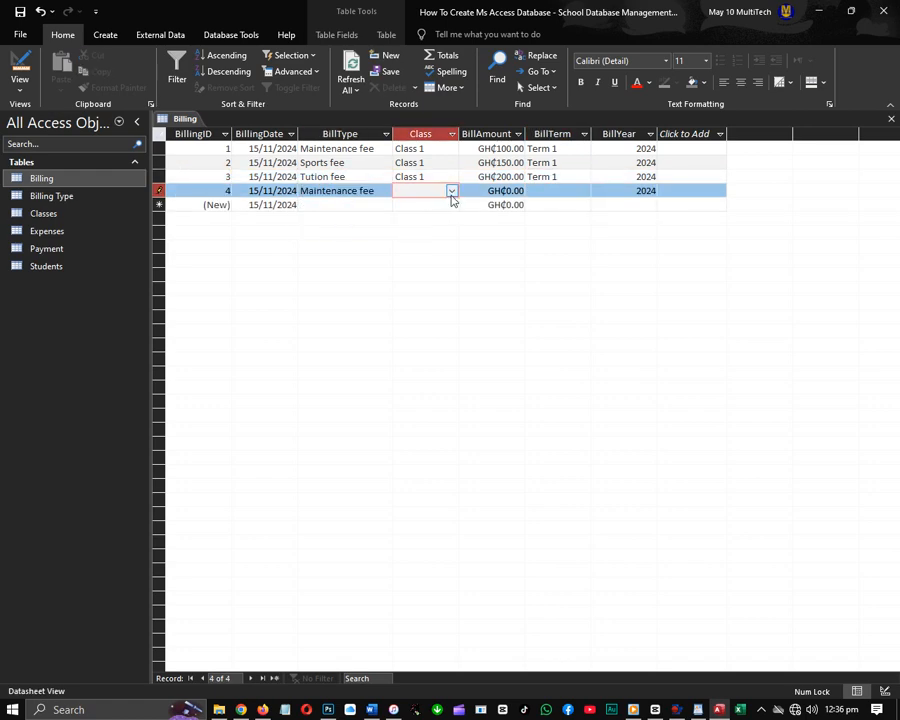
left_click(451, 191)
left_click(446, 218)
key("Tab")
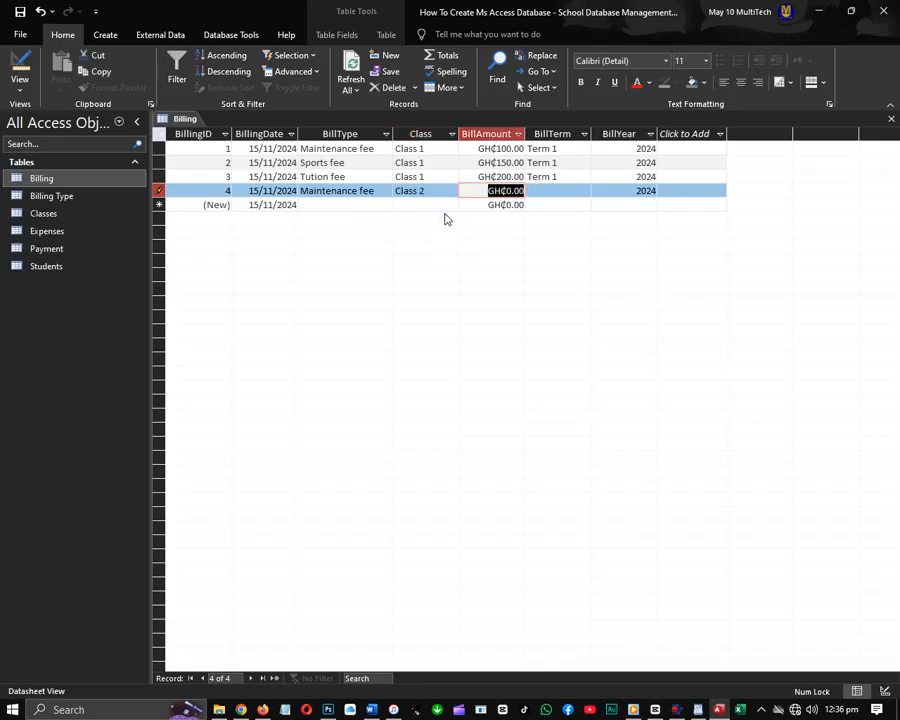
type("150")
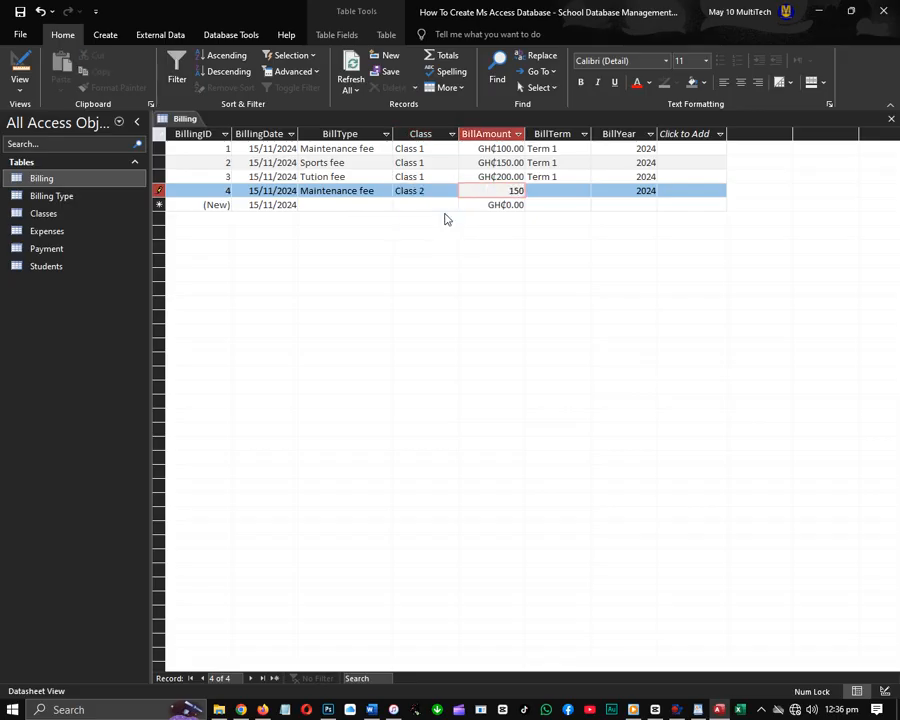
key("Tab")
type("T")
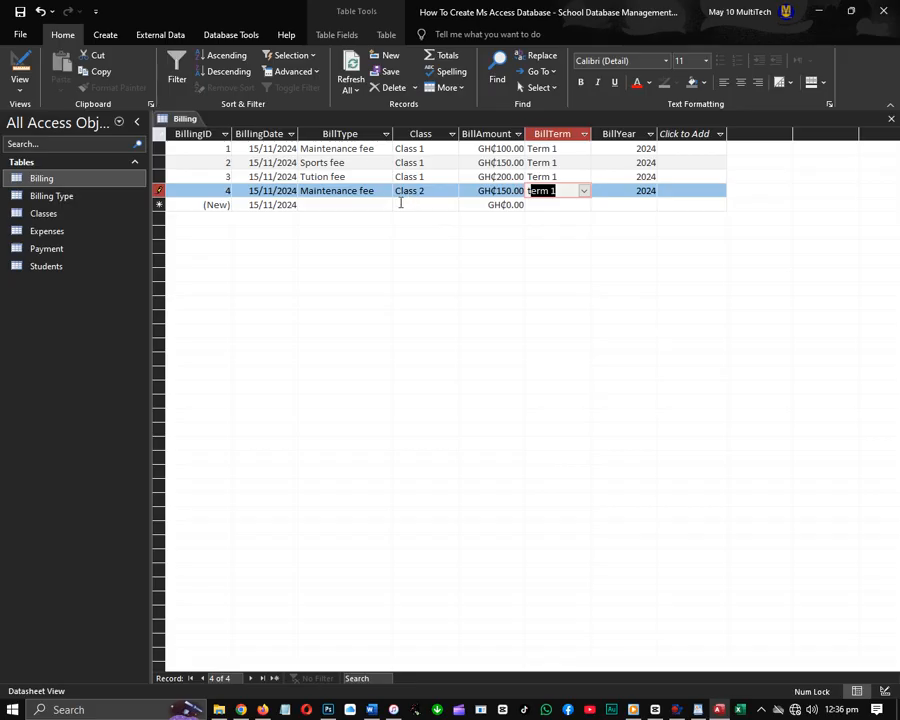
- Add a fifth billing record: Sports fee for Class 2, amount 180, Term 1
left_click(379, 204)
left_click(384, 205)
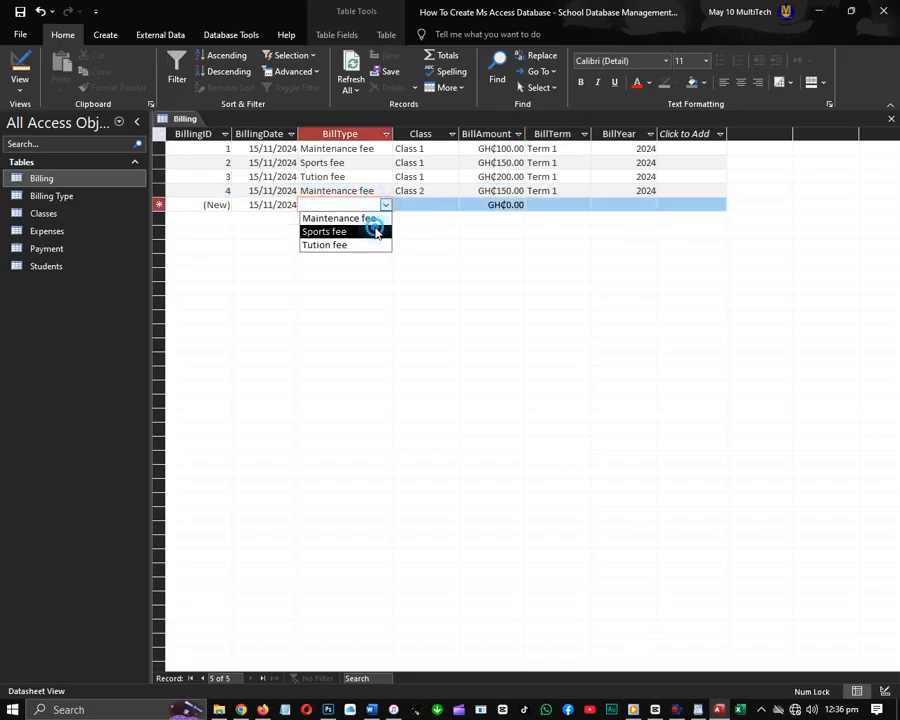
left_click(374, 231)
left_click(422, 203)
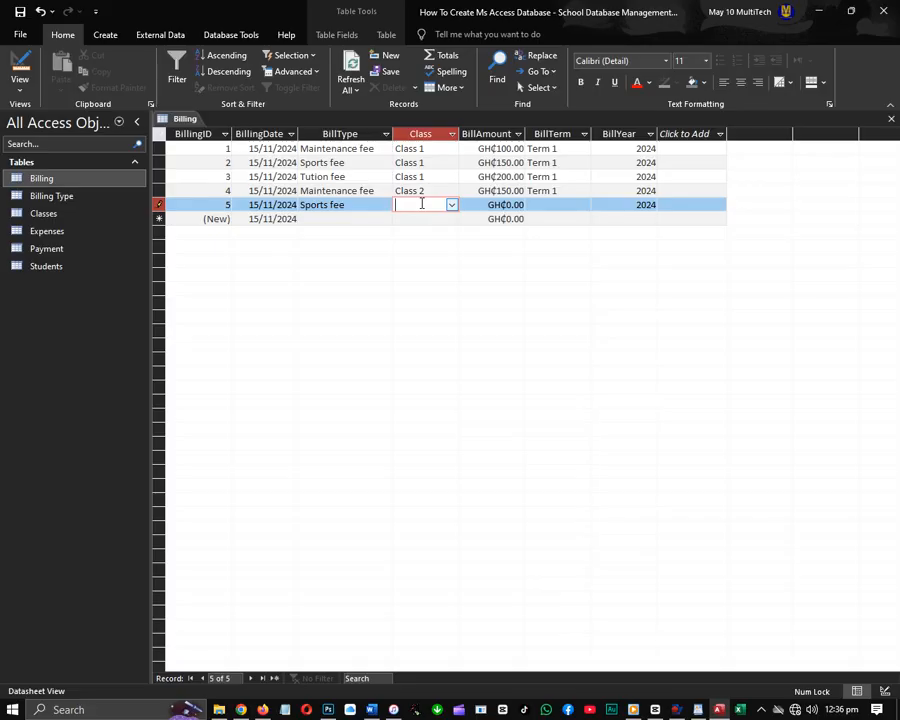
type("2")
key("BackSpace")
left_click(451, 205)
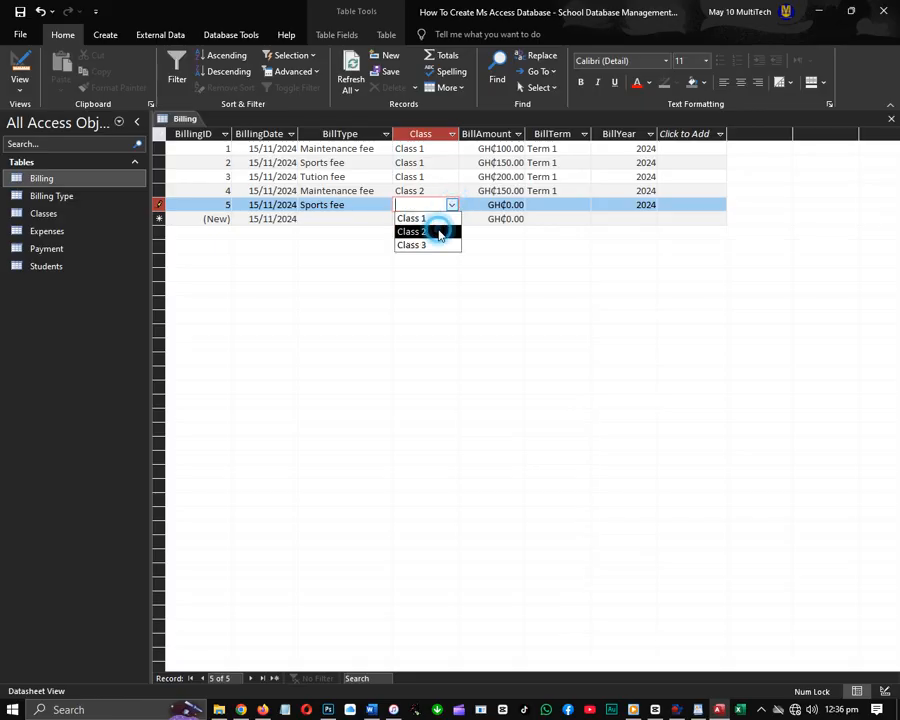
left_click(440, 231)
key("Tab")
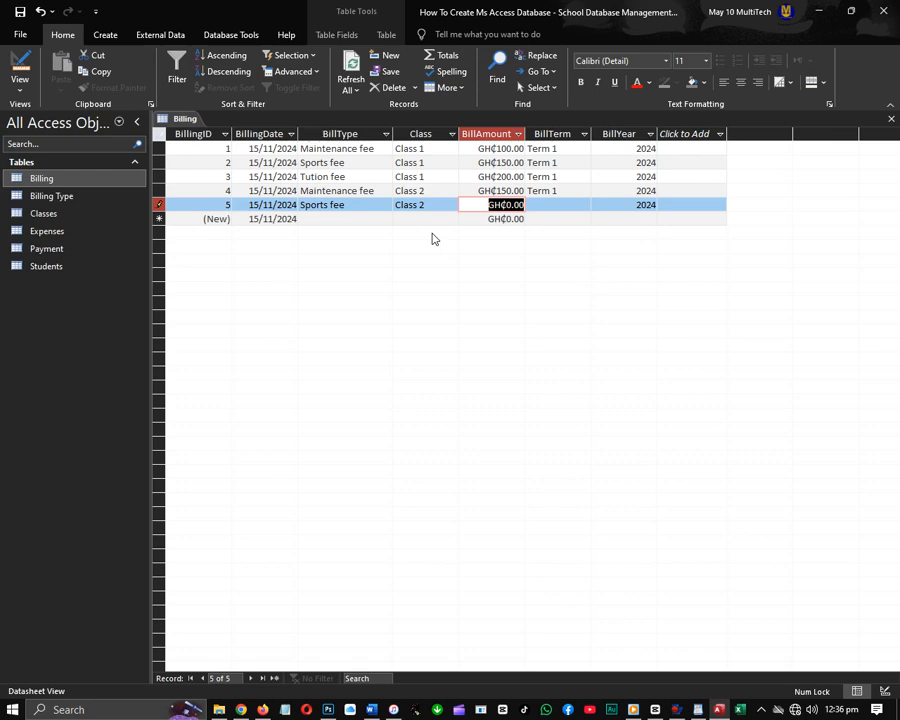
type("180")
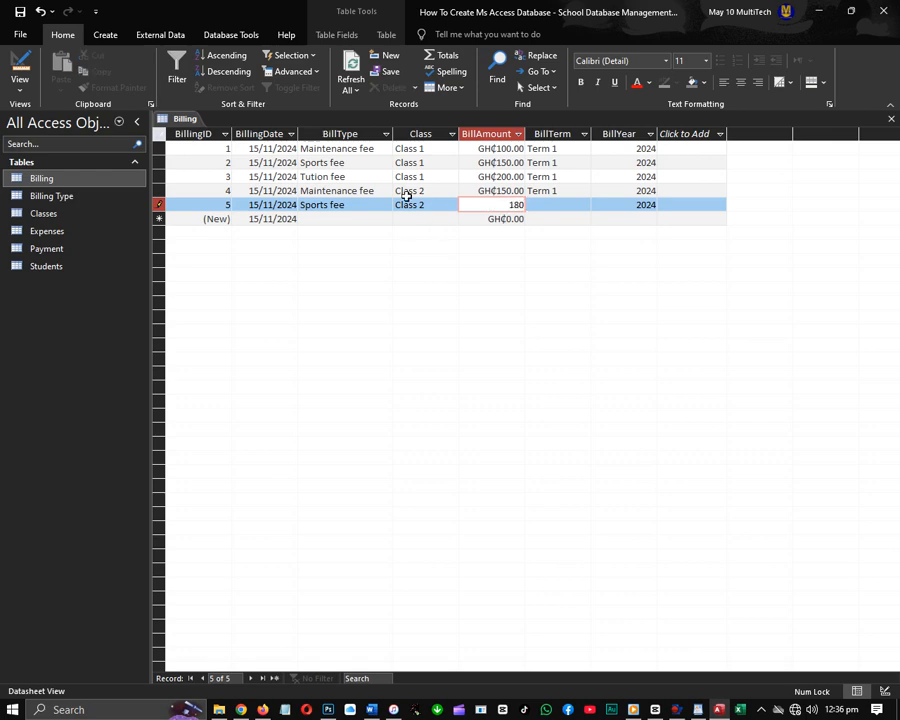
key("Tab")
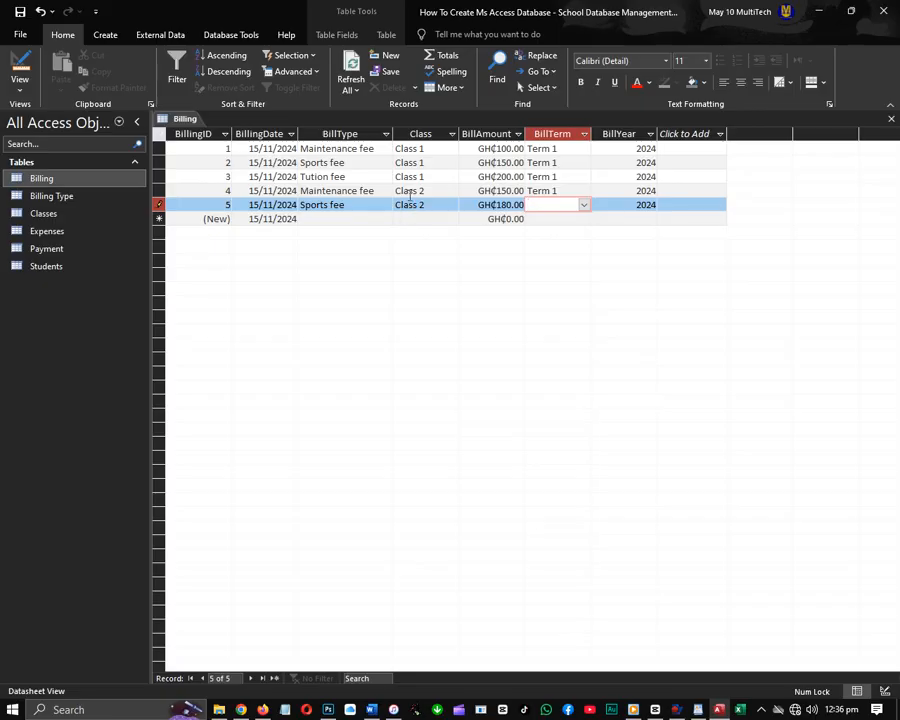
type("Term 1")
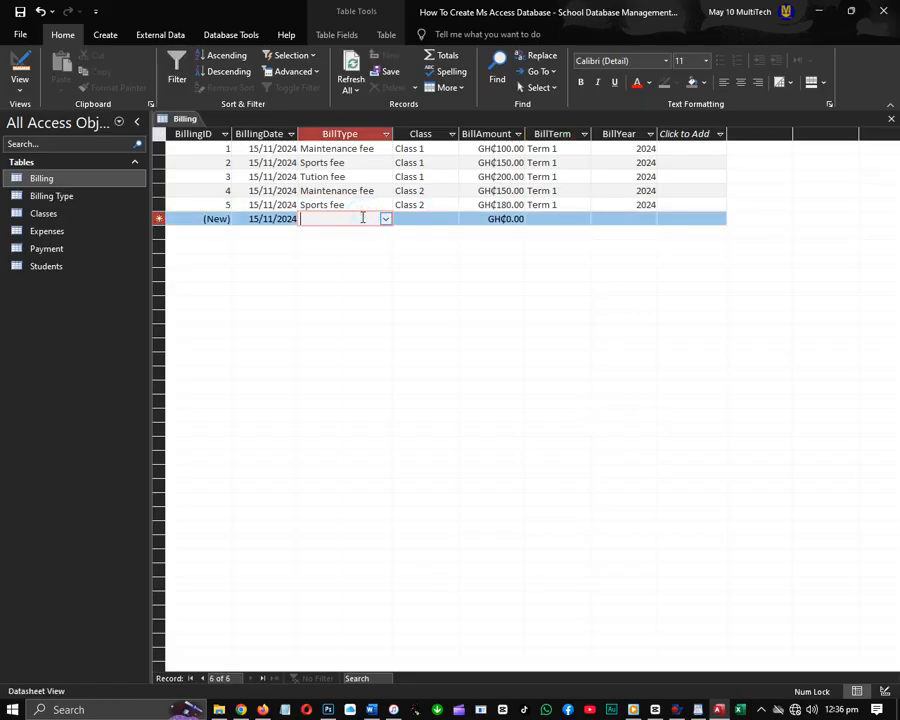
- Add a sixth billing record: Tution fee for Class 2, amount 250, Term 1
left_click(383, 219)
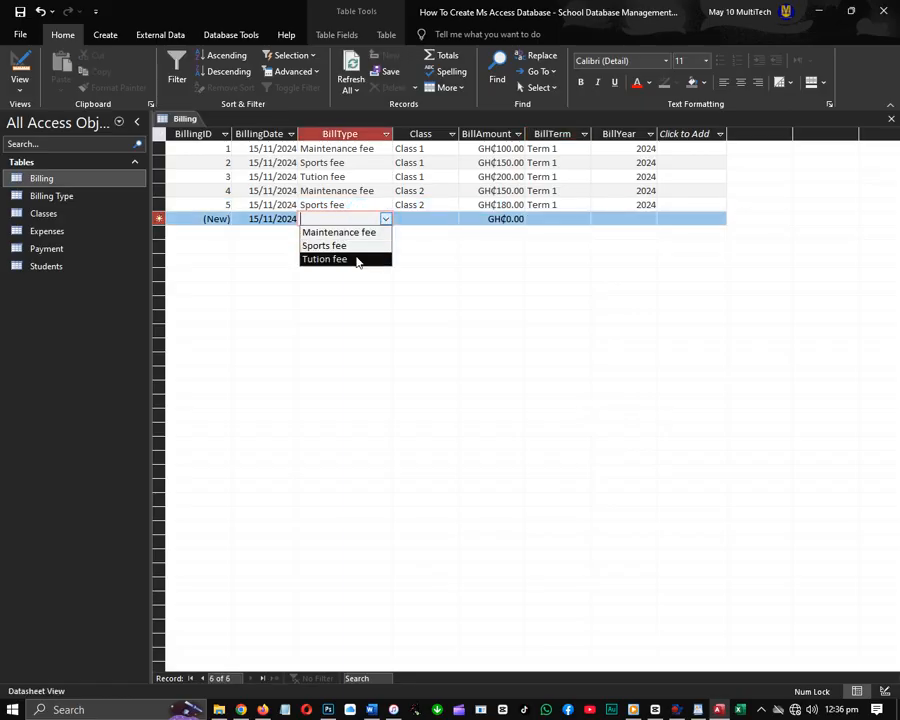
left_click(358, 259)
key("Tab")
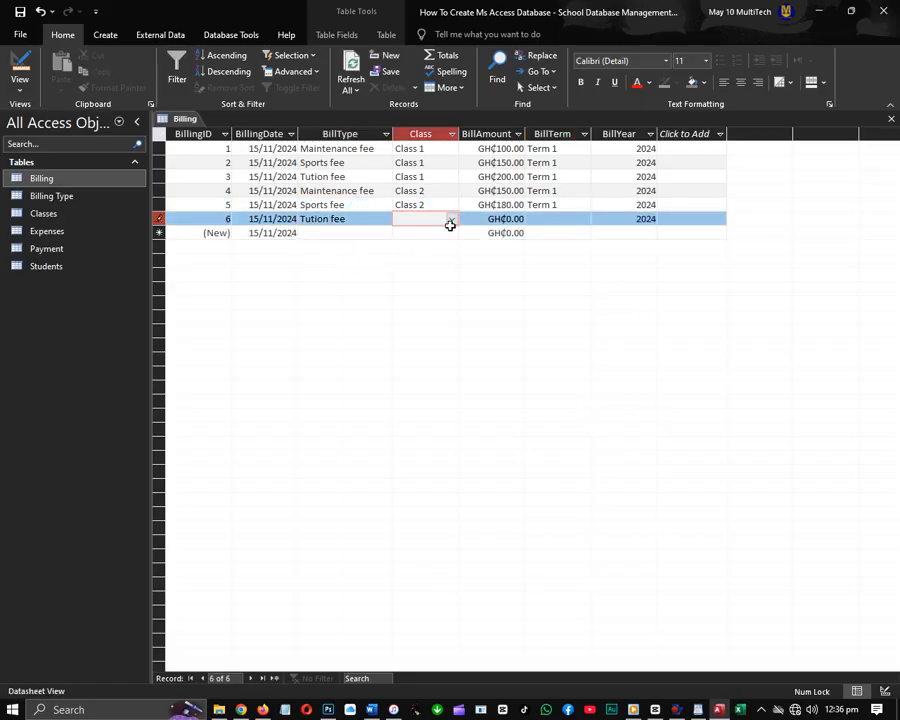
left_click(451, 220)
left_click(428, 258)
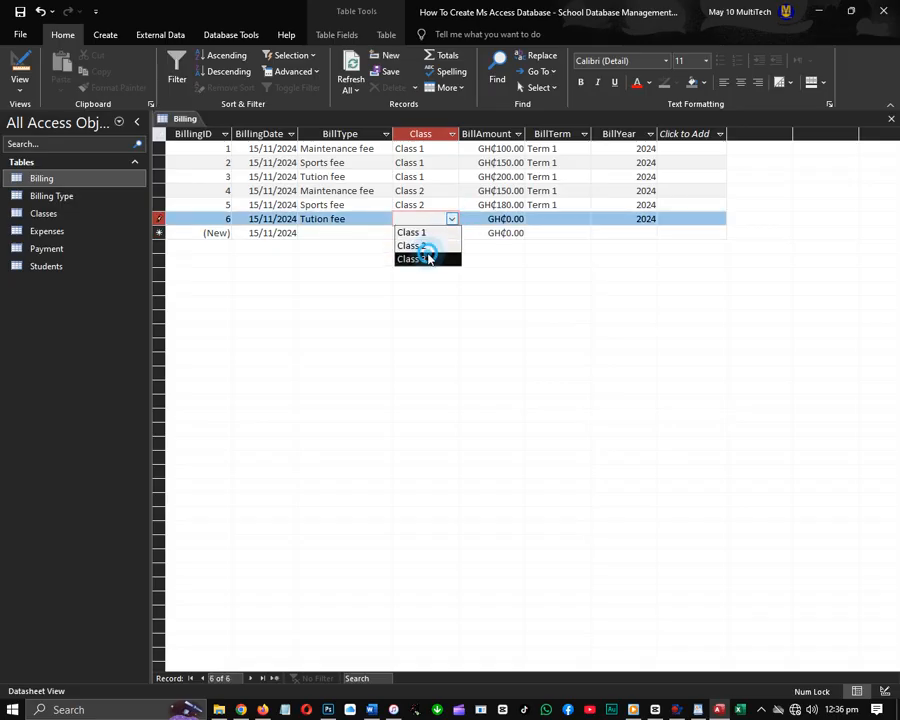
left_click_drag(452, 223, 430, 247)
left_click(455, 218)
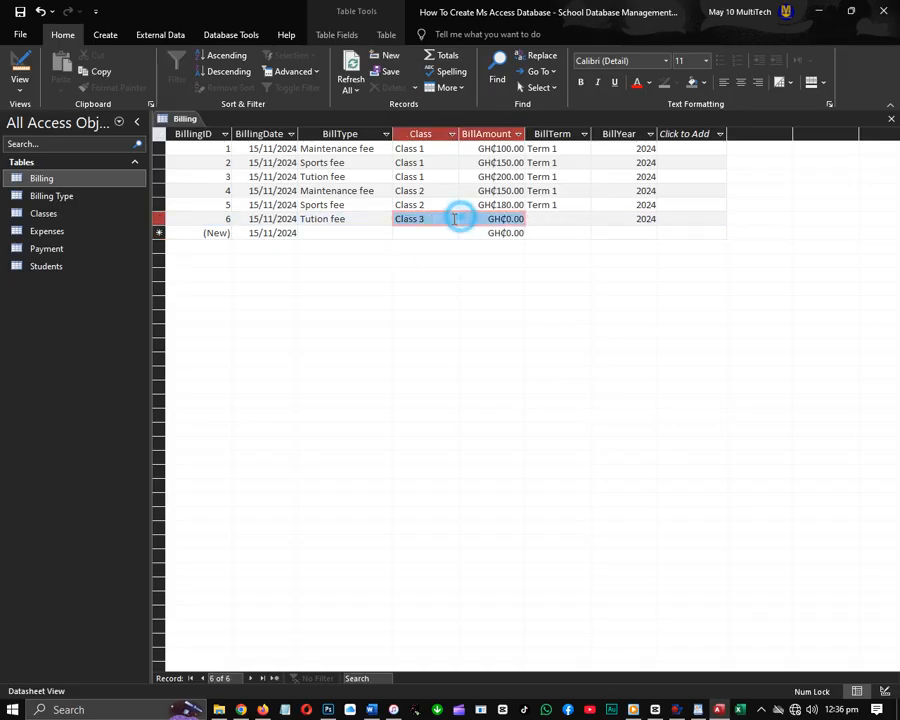
left_click(432, 230)
left_click(452, 220)
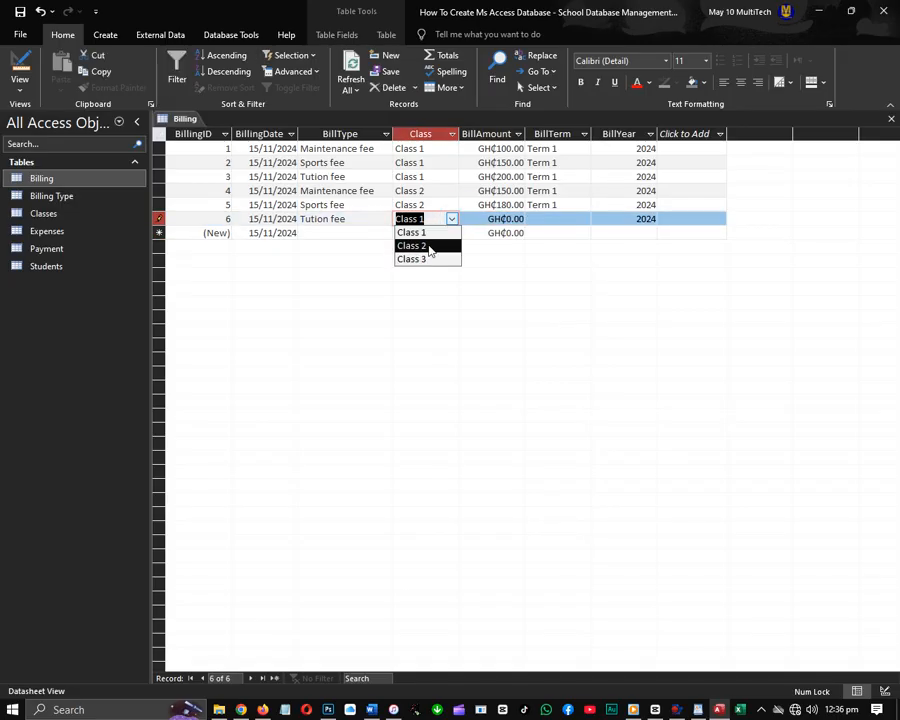
left_click(428, 246)
key("Tab")
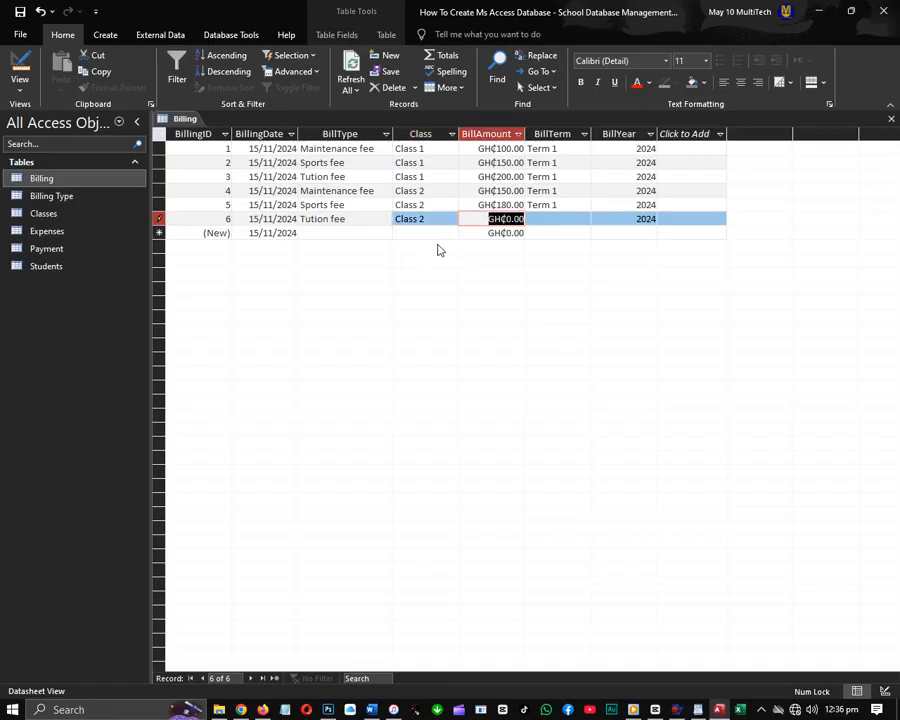
type("250")
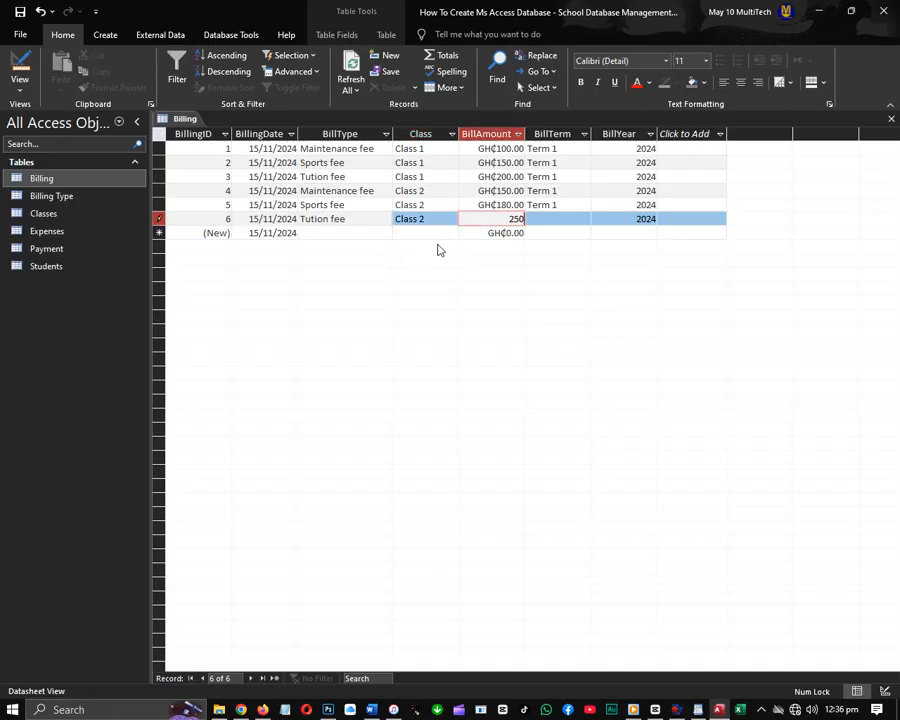
key("Tab")
type("T")
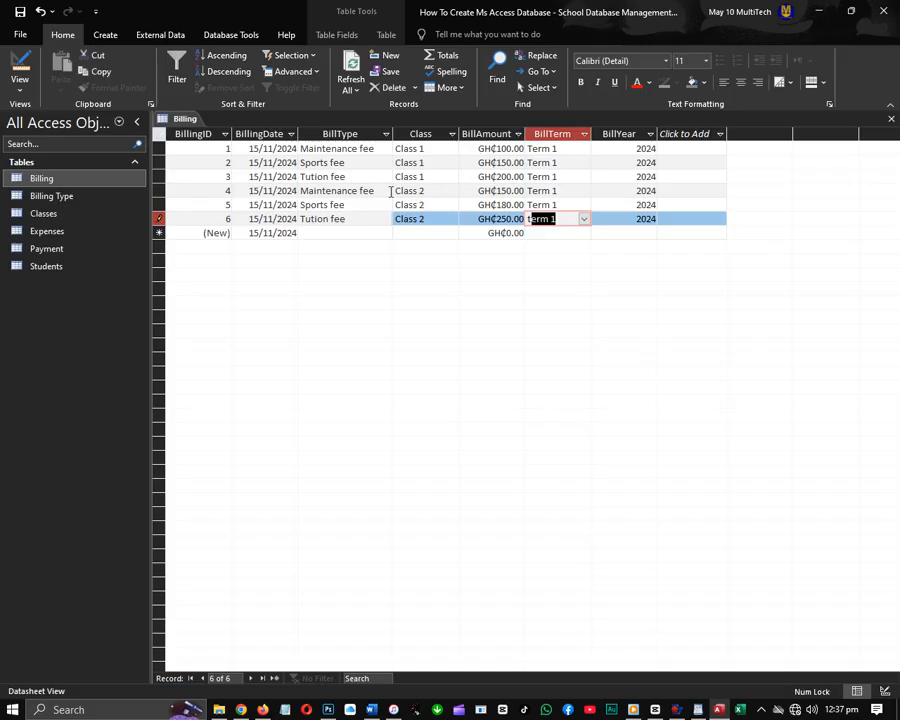
- Add a seventh billing record: Maintenance fee for Class 3, amount 200, Term 1
left_click(370, 231)
left_click(385, 233)
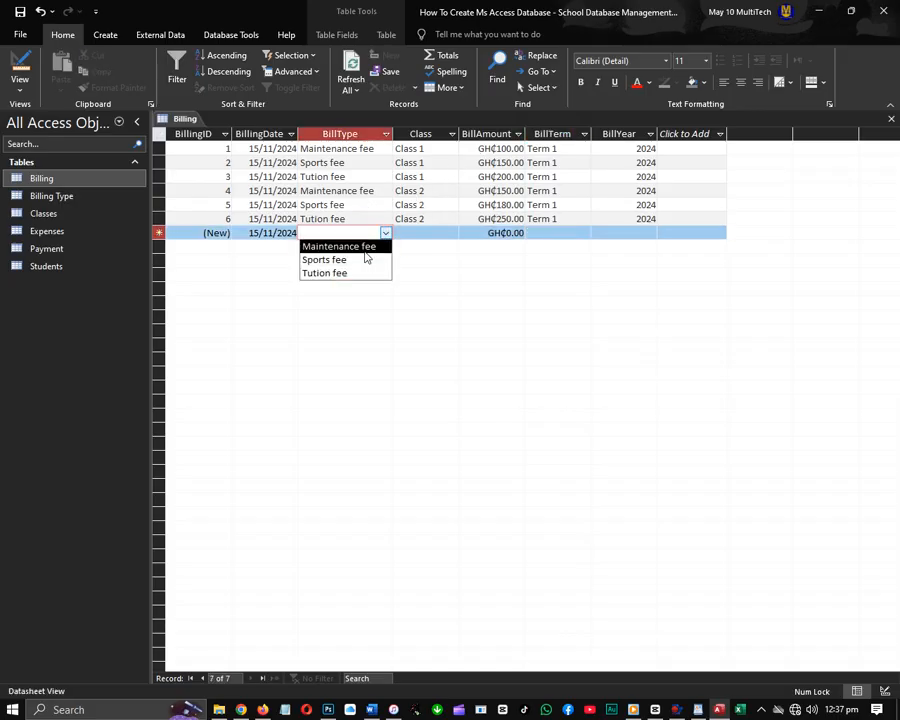
left_click(366, 247)
left_click(448, 238)
left_click(452, 233)
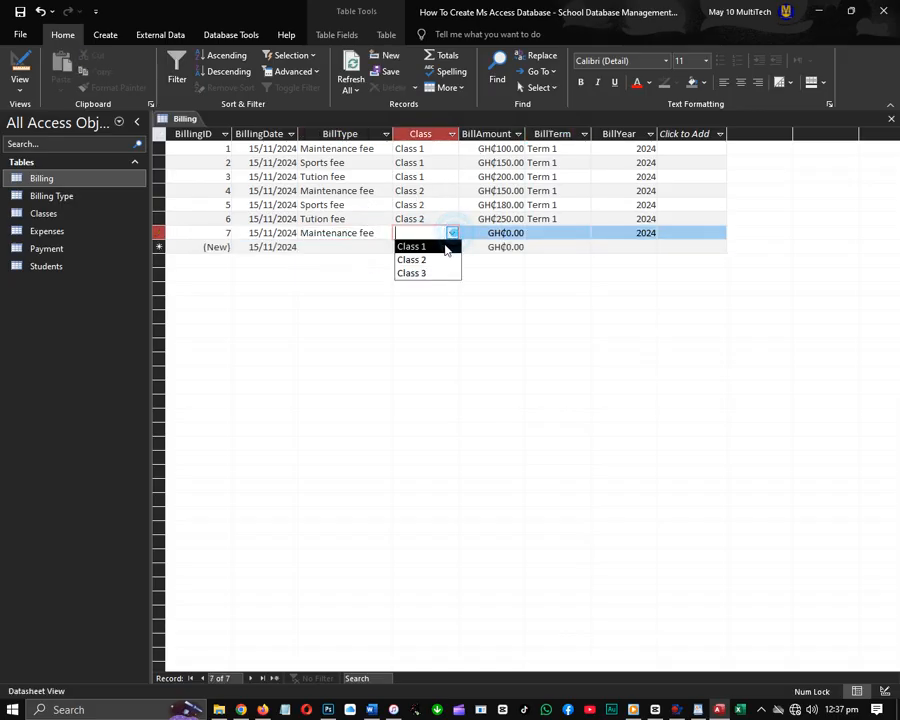
left_click(420, 273)
left_click(464, 232)
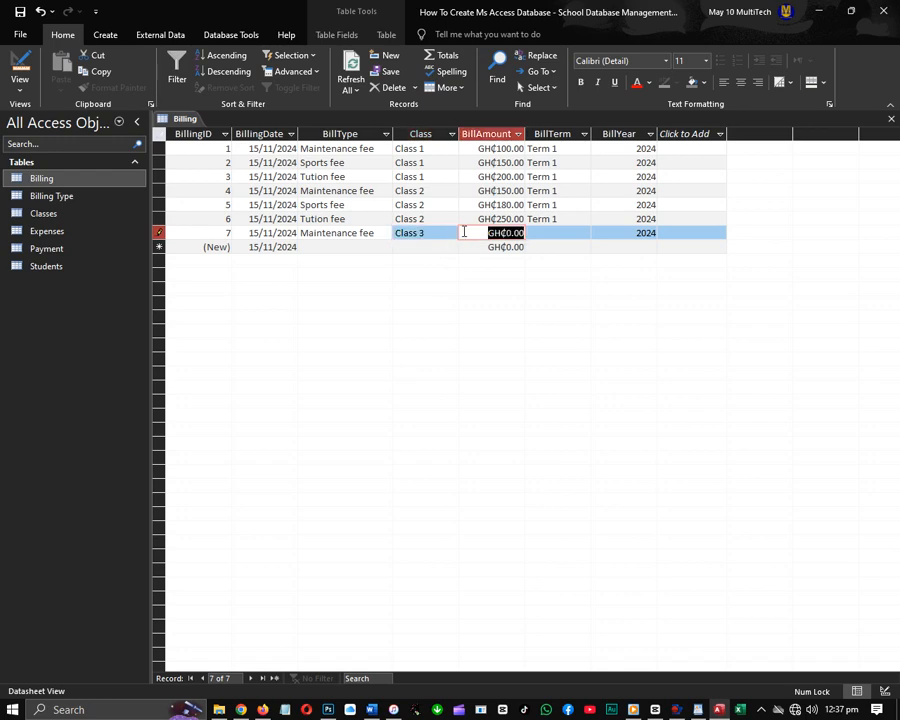
type("200")
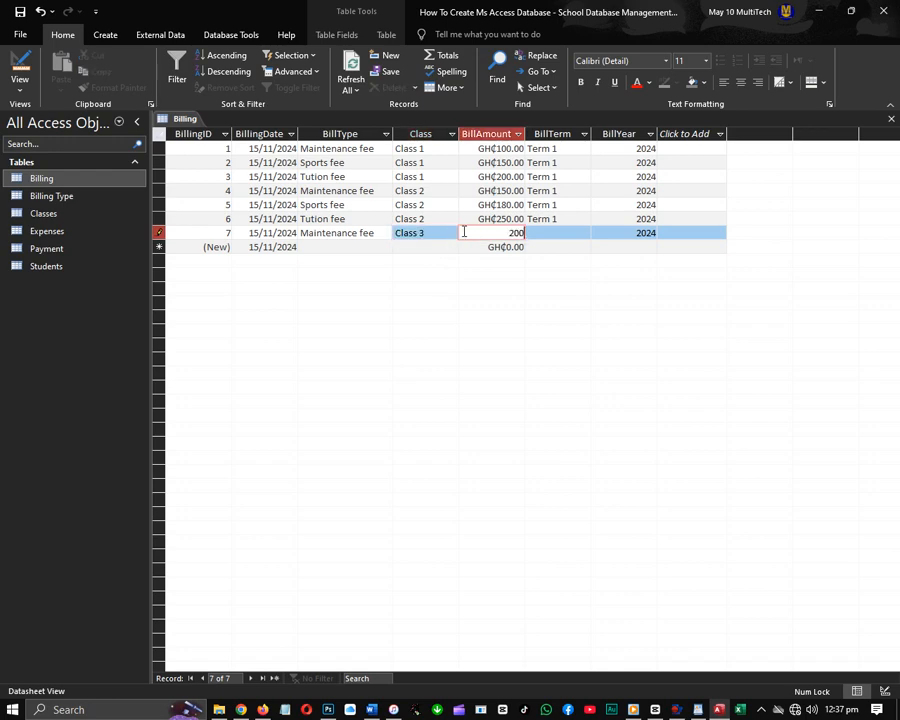
key("Tab")
type("T")
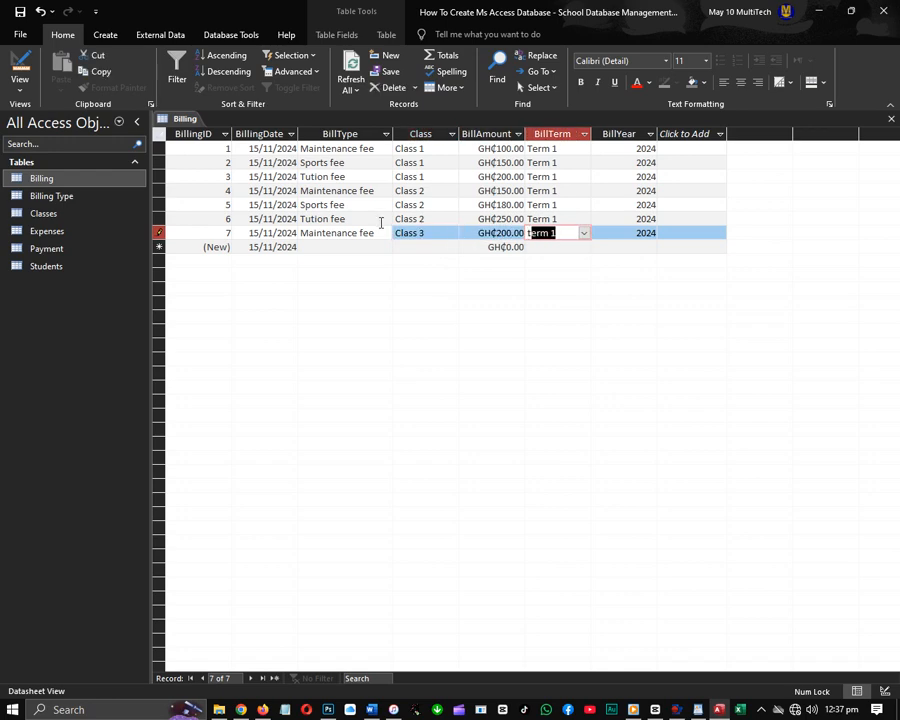
- Add an eighth billing record: Sports fee for Class 3, amount 250, Term 1
left_click(375, 248)
left_click(385, 247)
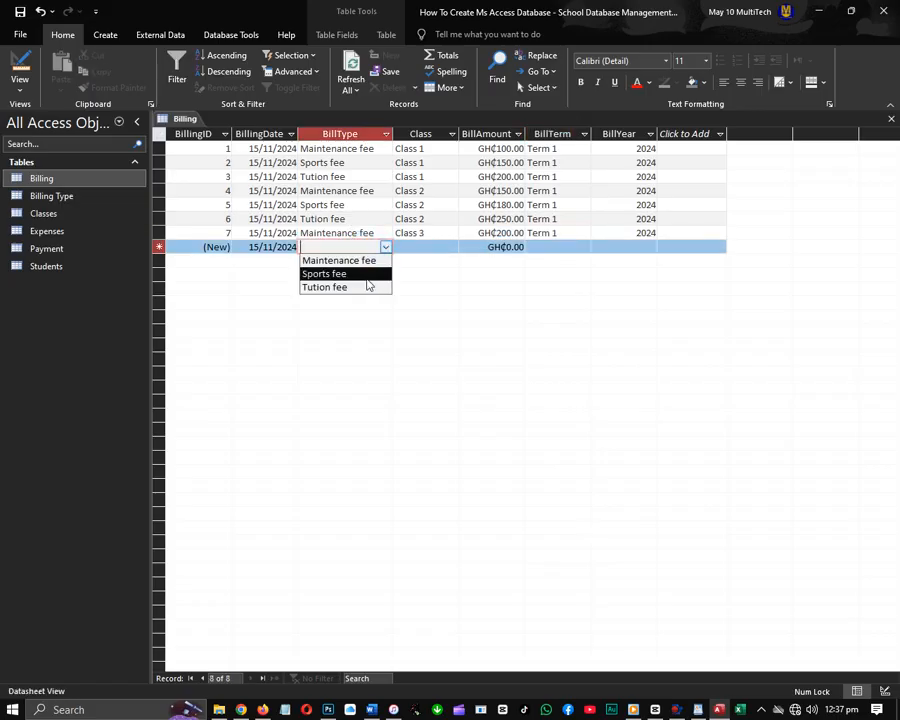
left_click(362, 273)
left_click(411, 247)
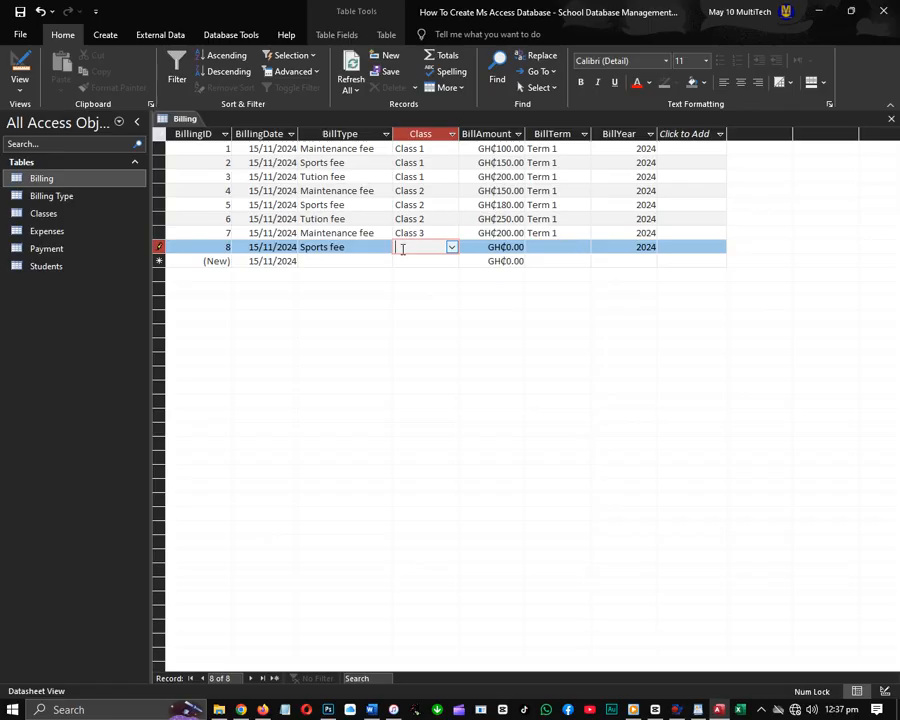
left_click(454, 252)
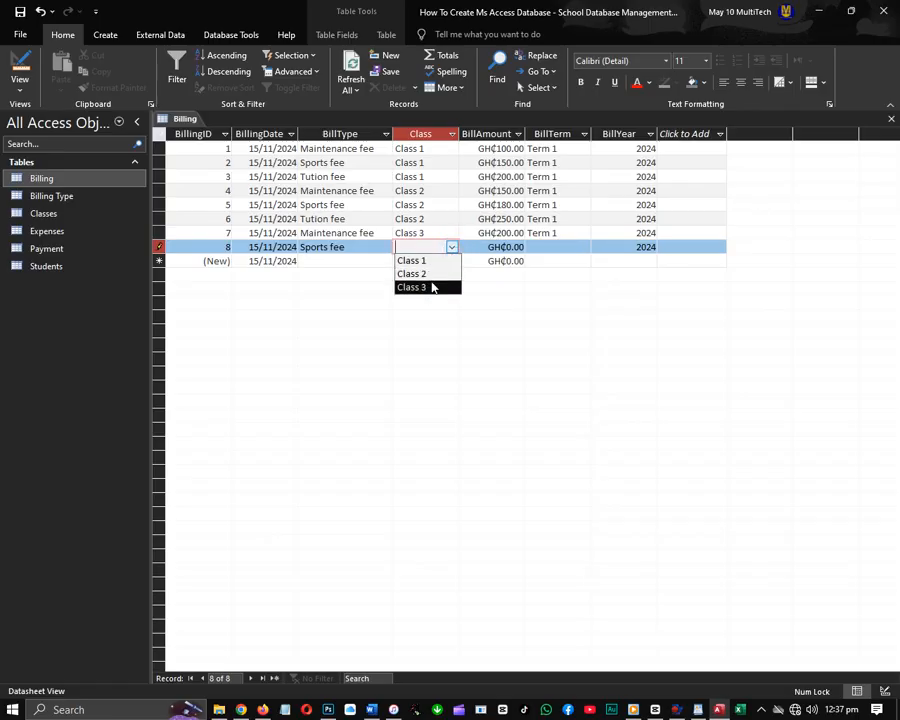
left_click(428, 287)
left_click(497, 251)
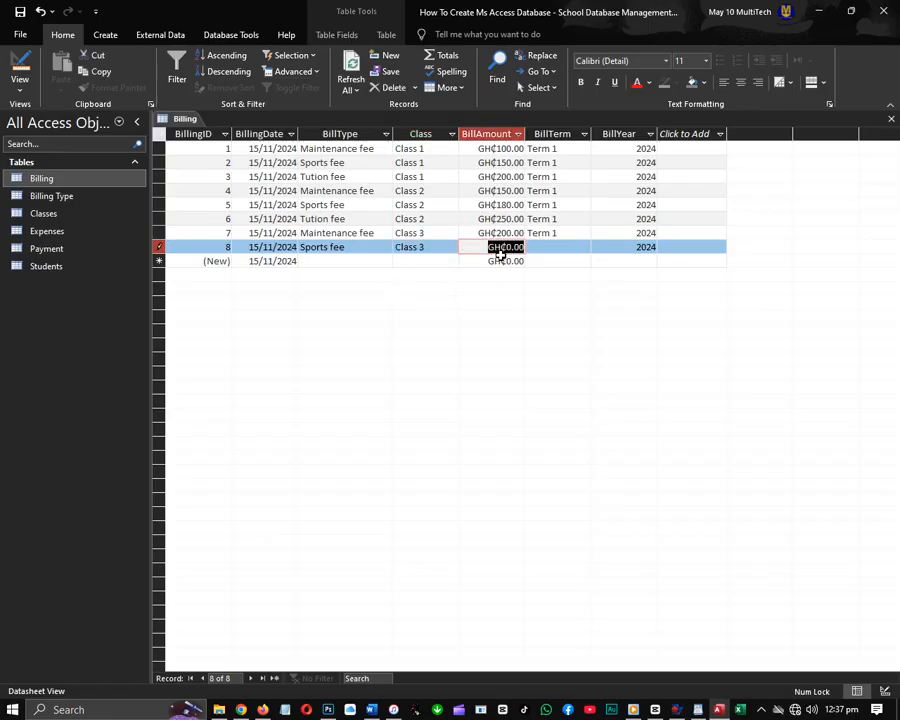
type("250")
key("Tab")
type("T")
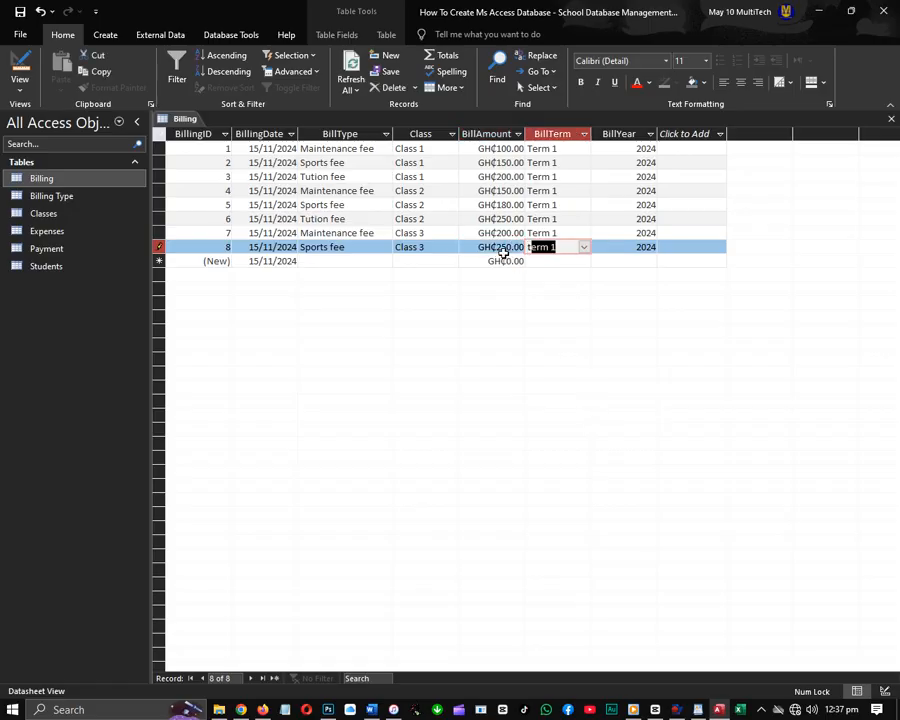
- Add a ninth billing record, Tution fee for Class 3, amount 300, Term 1, and close the Billing table
left_click(356, 260)
left_click(385, 261)
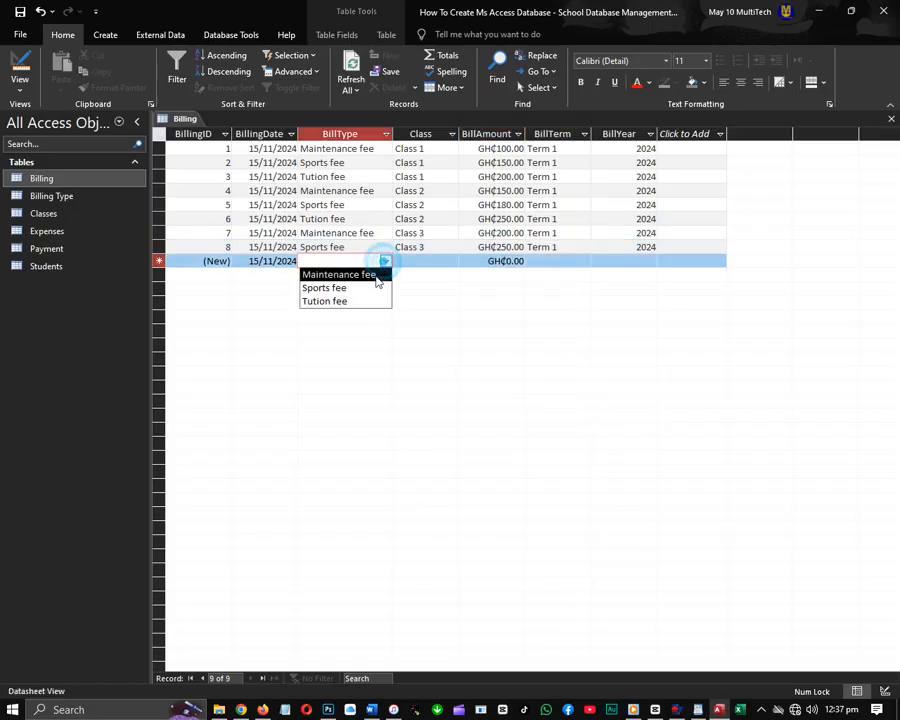
left_click(368, 299)
left_click(414, 262)
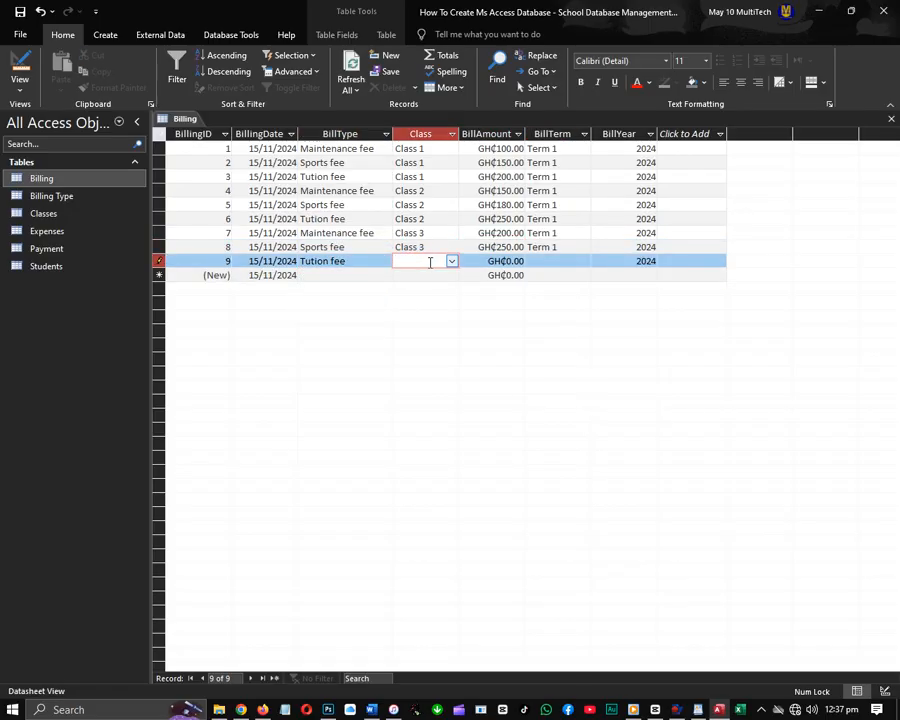
left_click(452, 261)
left_click(430, 293)
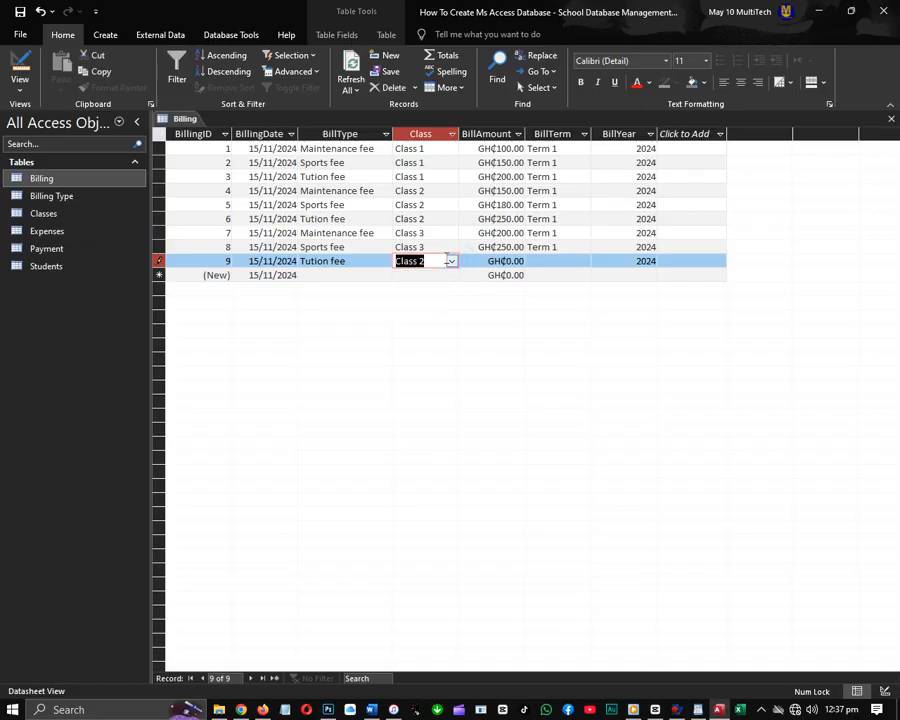
left_click(450, 261)
left_click(430, 302)
key("Tab")
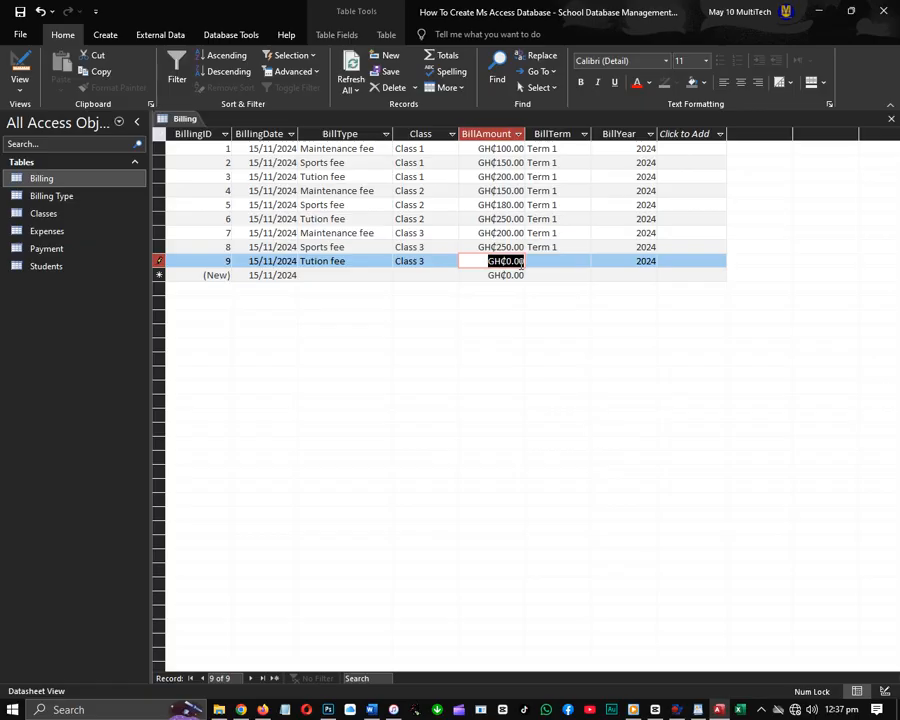
type("300")
key("Tab")
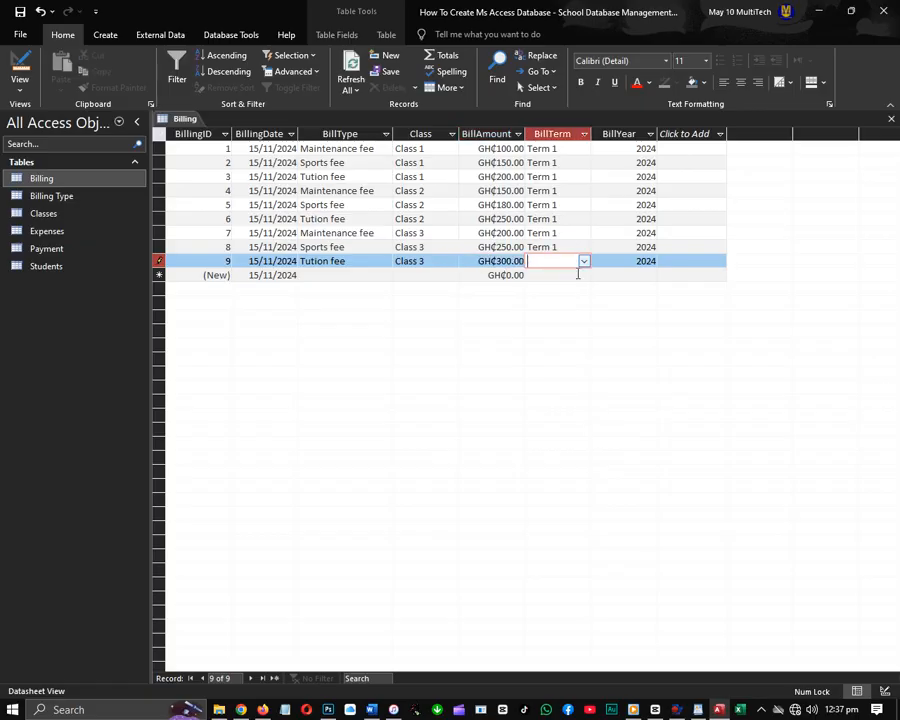
type("Term 1")
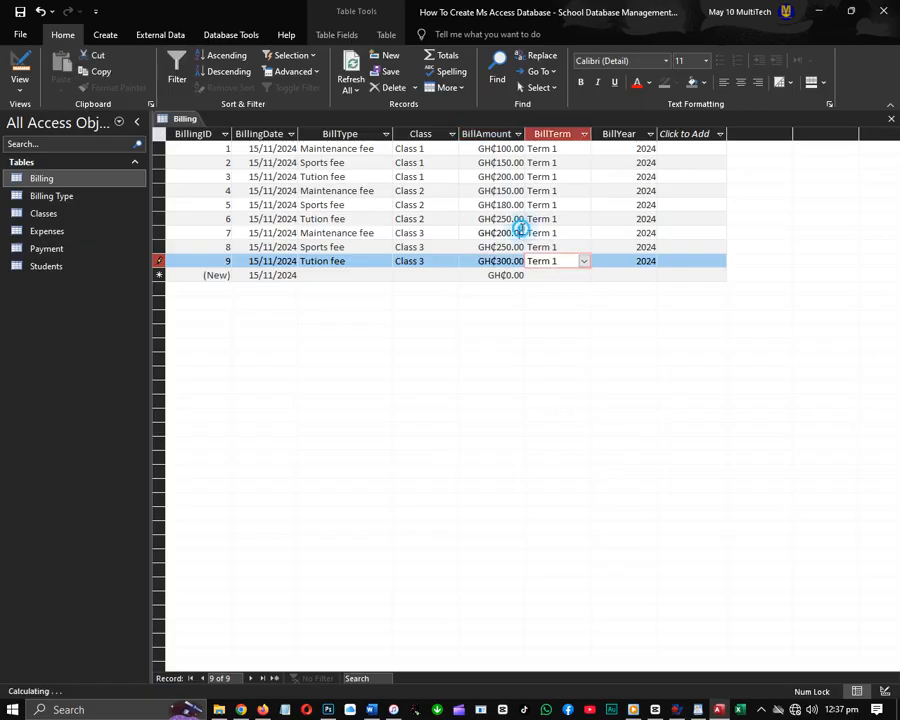
left_click(518, 230)
left_click(890, 119)
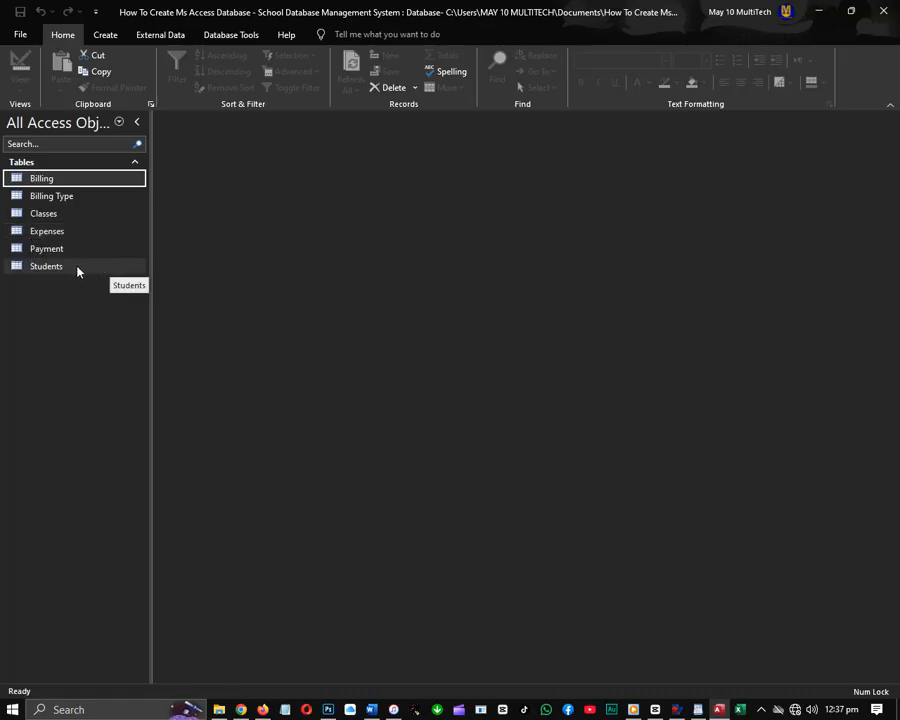
- Open the Payment table and fit all its column widths to their contents
double_click(55, 250)
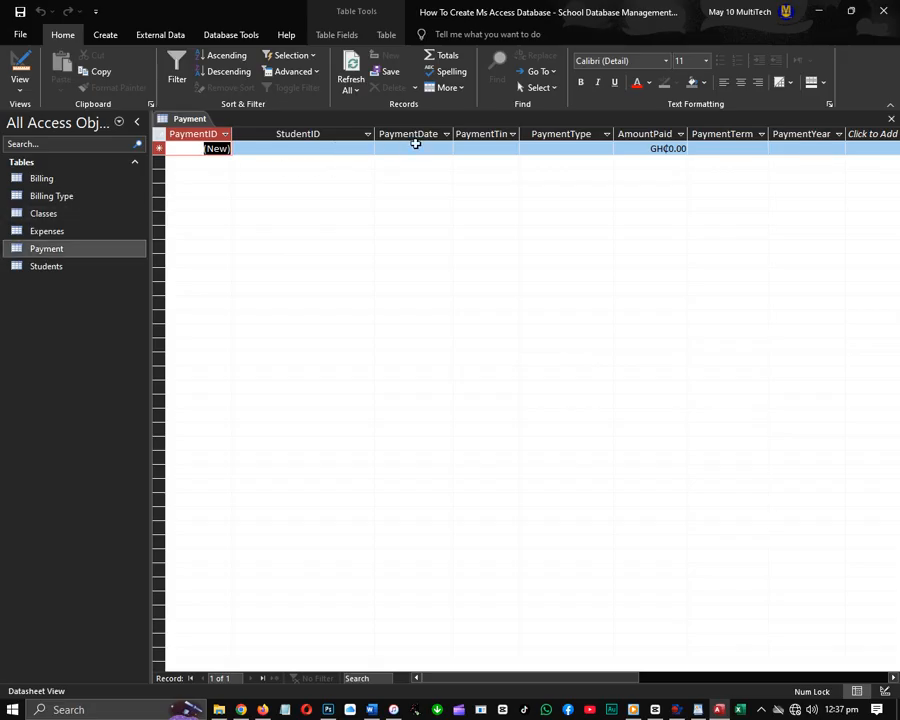
left_click(161, 136)
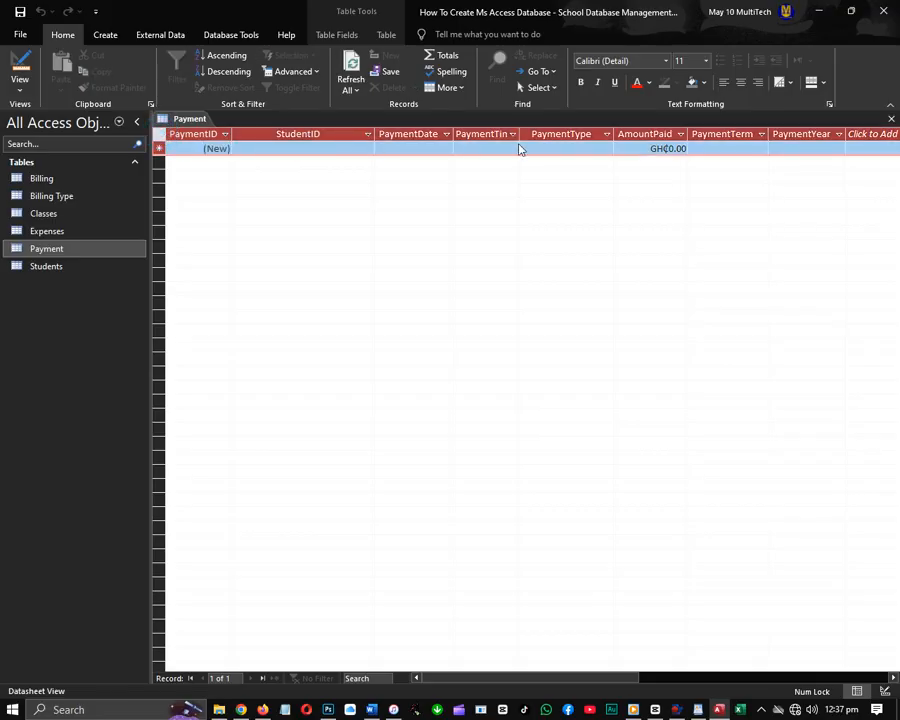
double_click(520, 132)
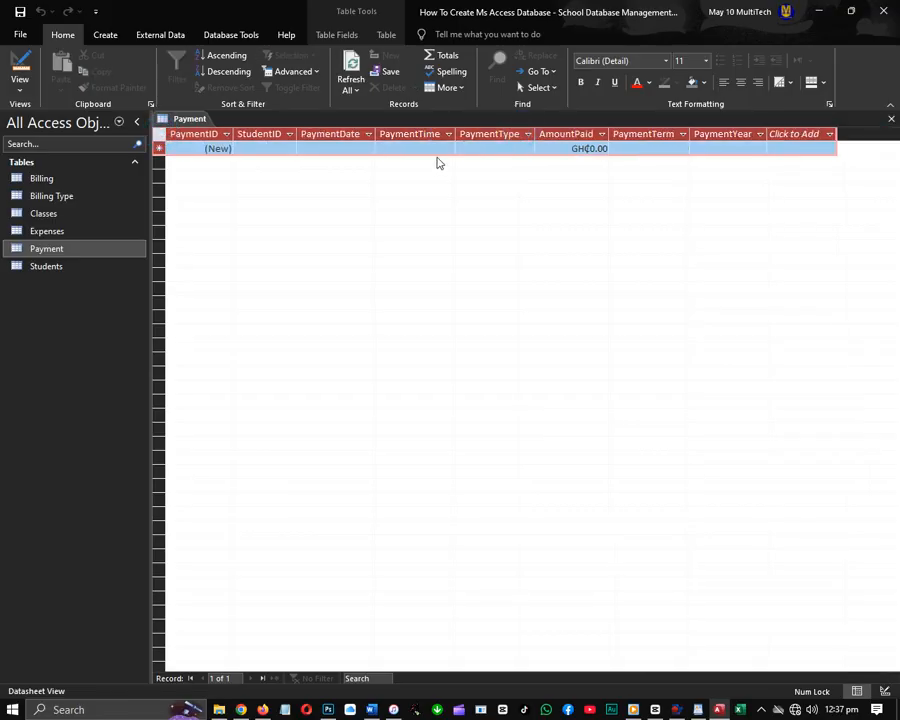
- In the Payment table's design, set the default value of the PaymentDate field to Date()
left_click(20, 62)
left_click(237, 176)
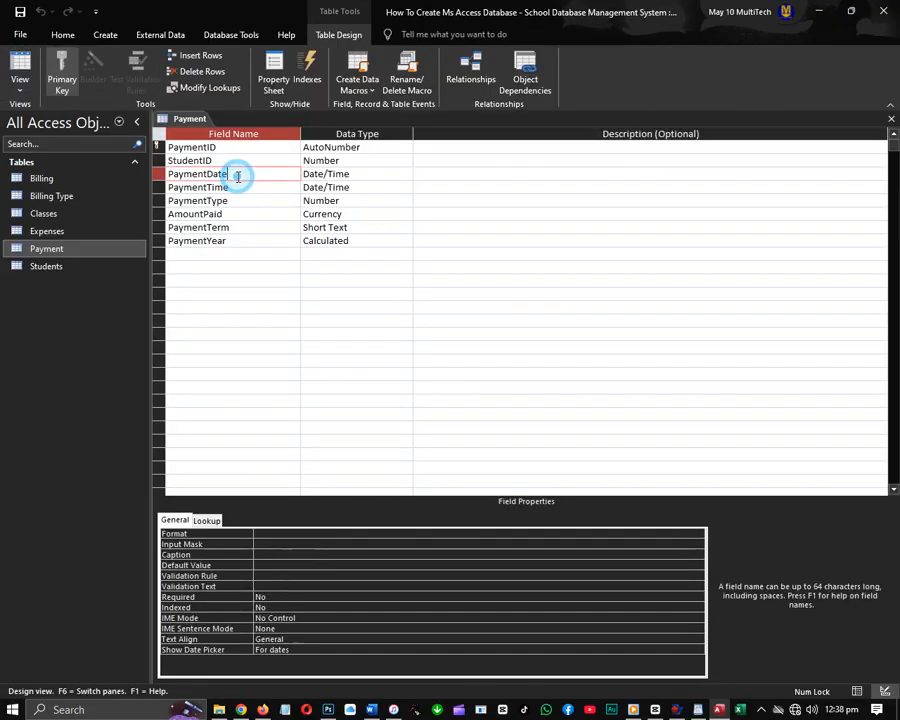
left_click(218, 568)
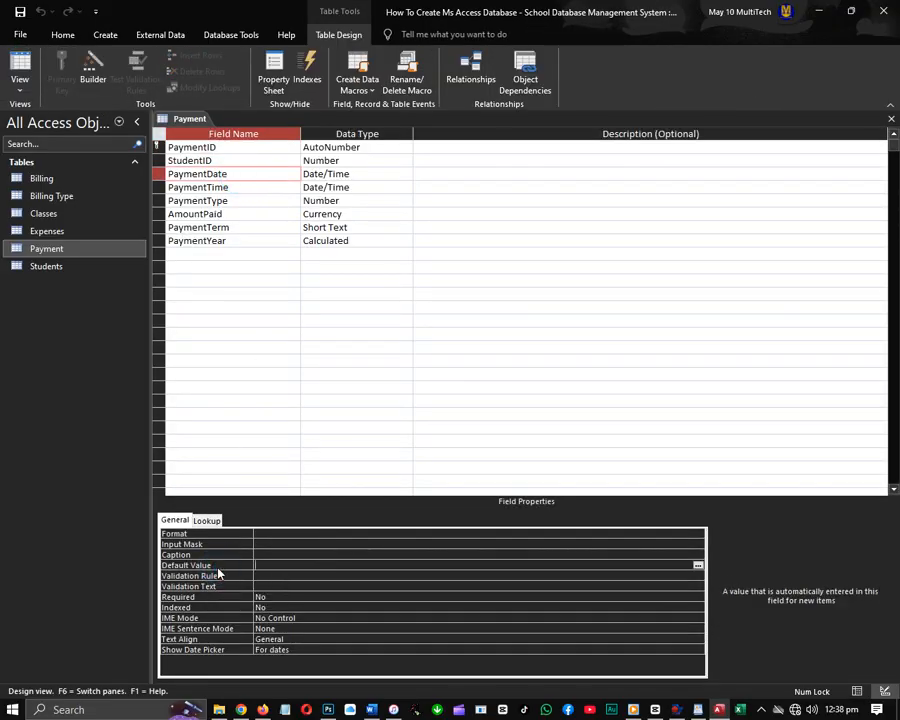
type("date()")
left_click(214, 568)
- Set the default value of the PaymentTime field to Time(), save the Payment table and return to its datasheet
left_click(239, 188)
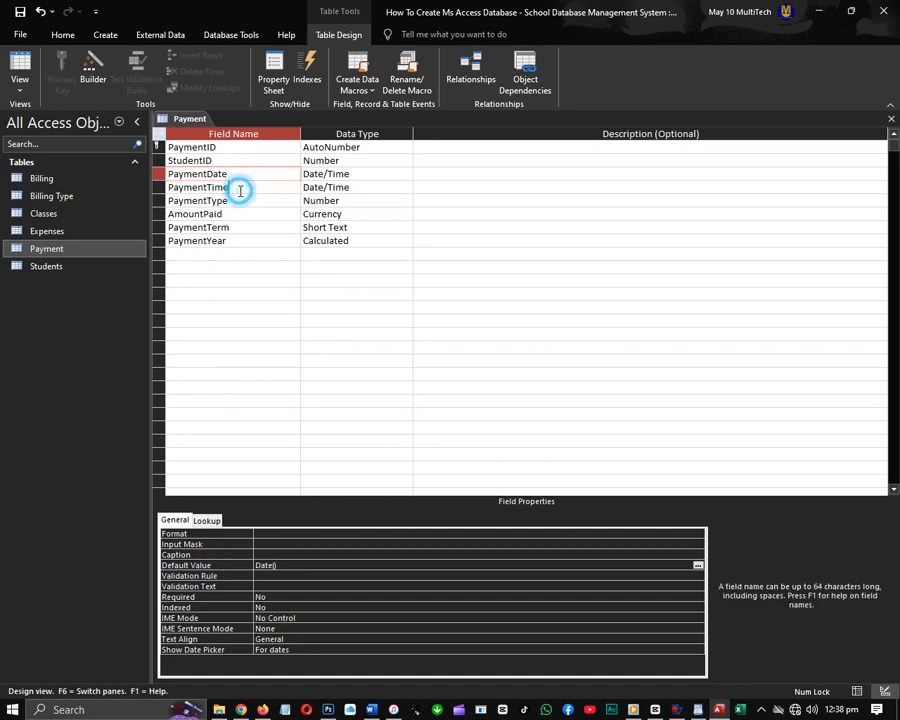
left_click(214, 567)
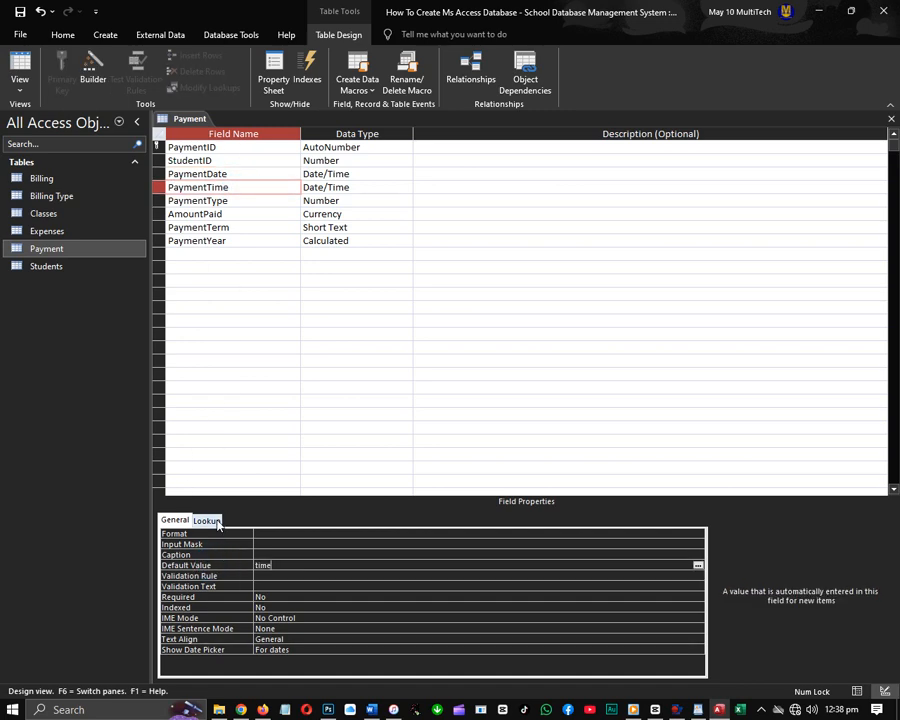
type("time")
key("Caps_Lock")
type("9")
key("BackSpace")
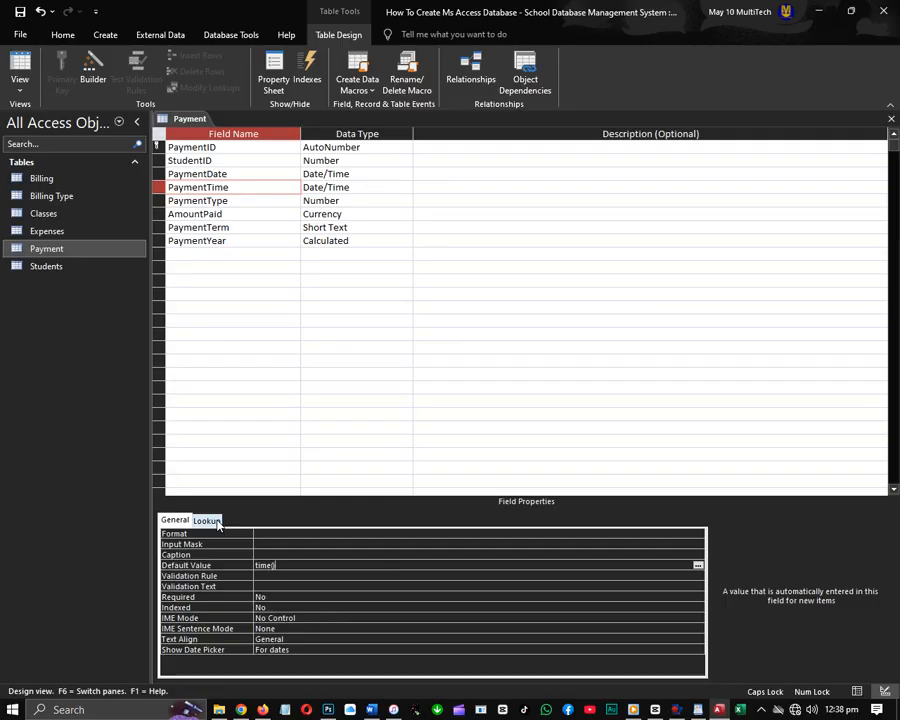
key("Return")
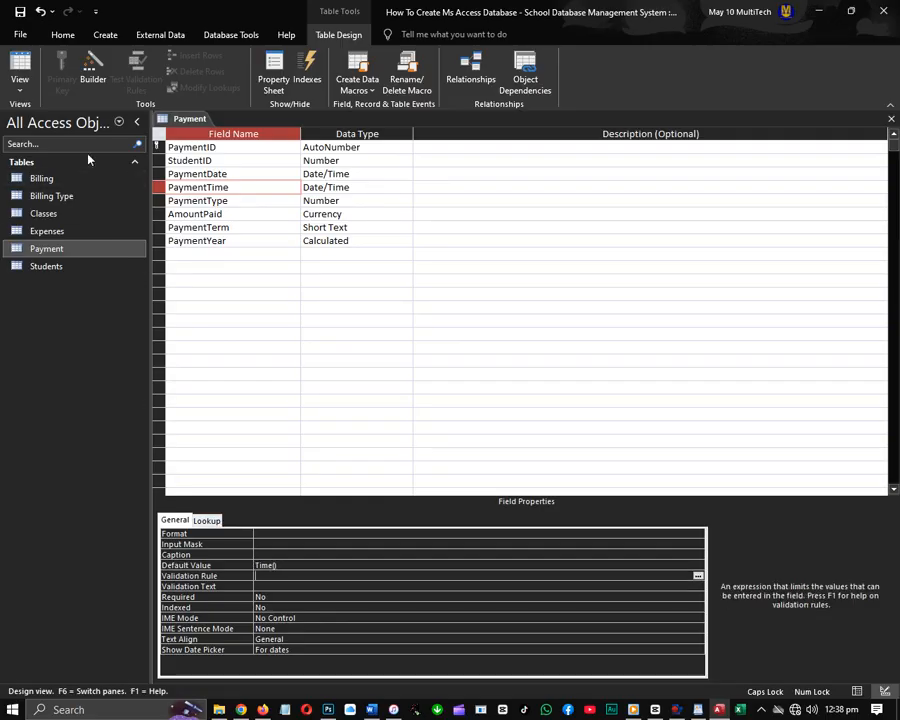
left_click(19, 70)
left_click(421, 398)
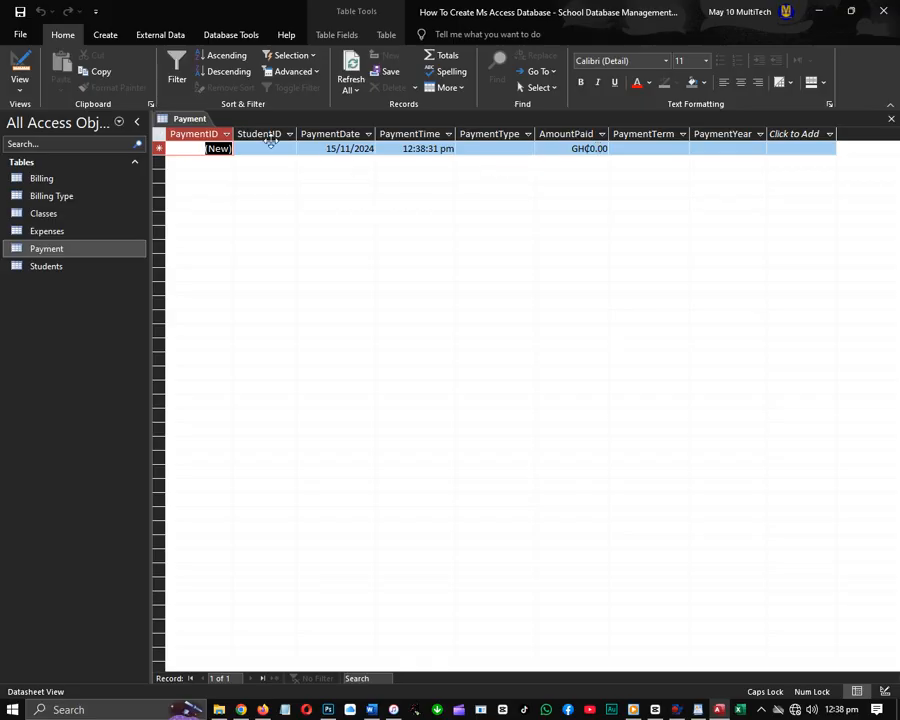
- Add the FirstName and LastName fields to the StudentID lookup's row source query and save the updated SQL statement
left_click(288, 148)
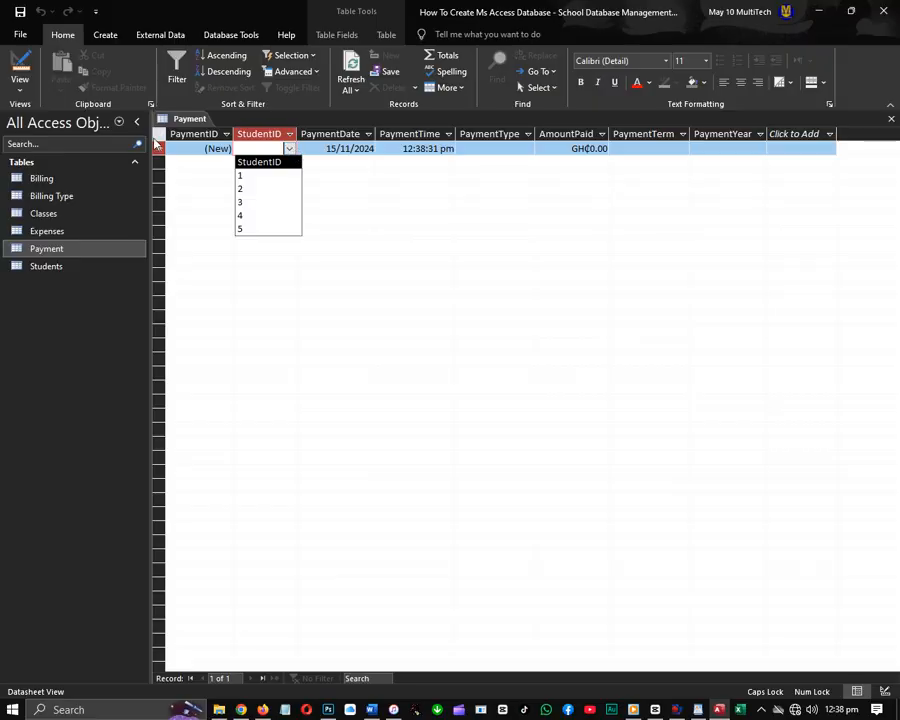
left_click(18, 64)
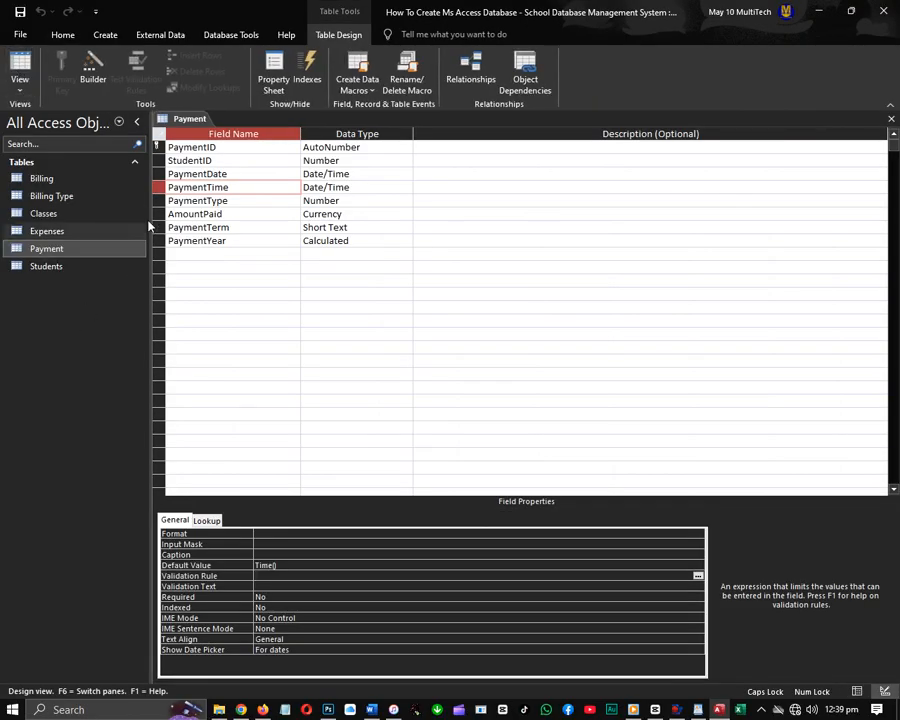
left_click(246, 170)
left_click(255, 161)
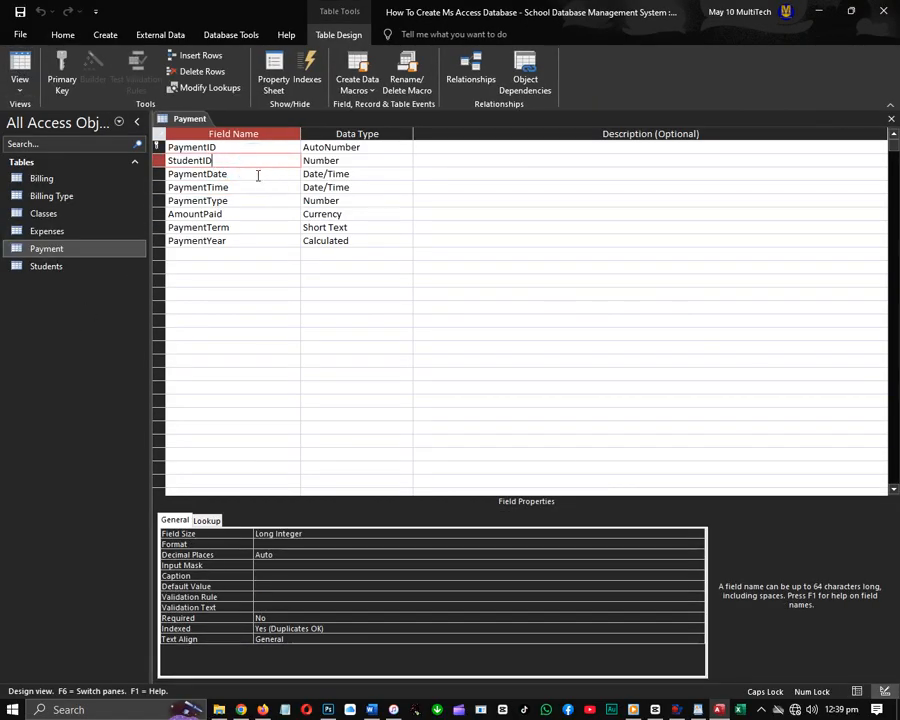
left_click(208, 520)
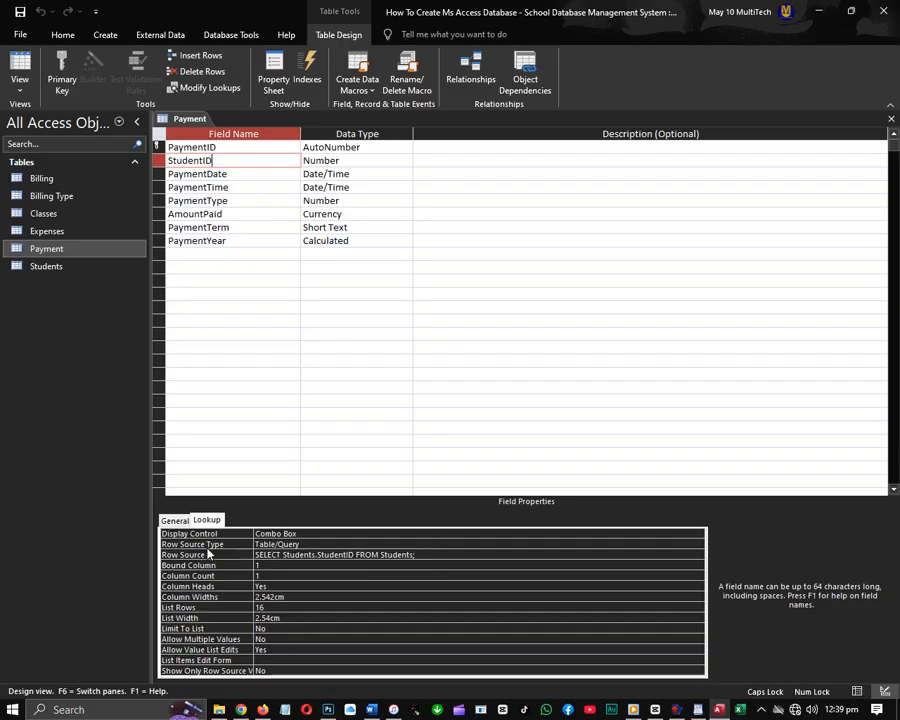
left_click(224, 554)
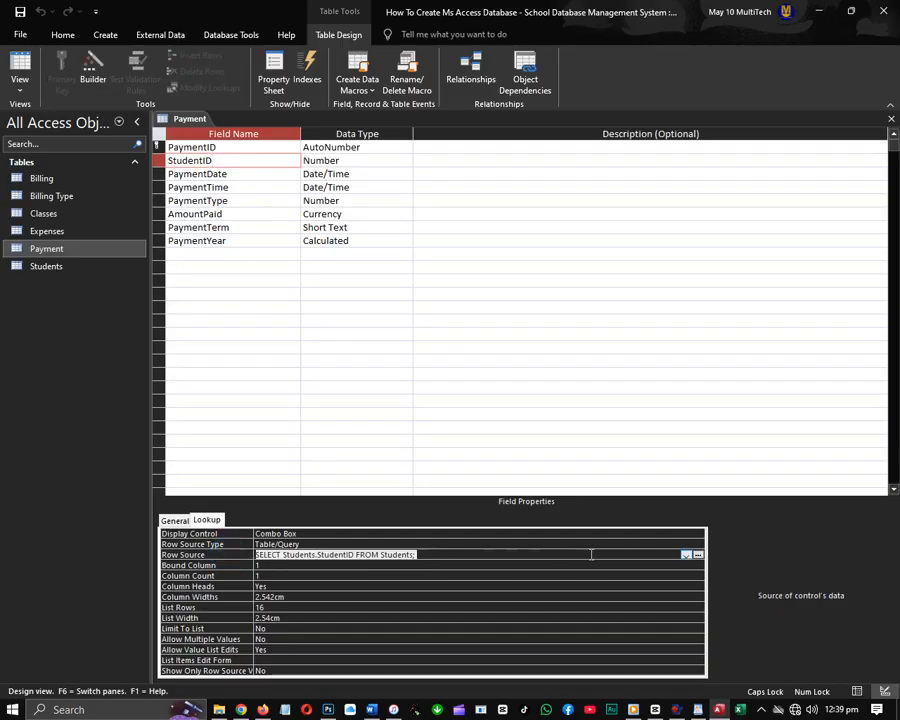
left_click(697, 554)
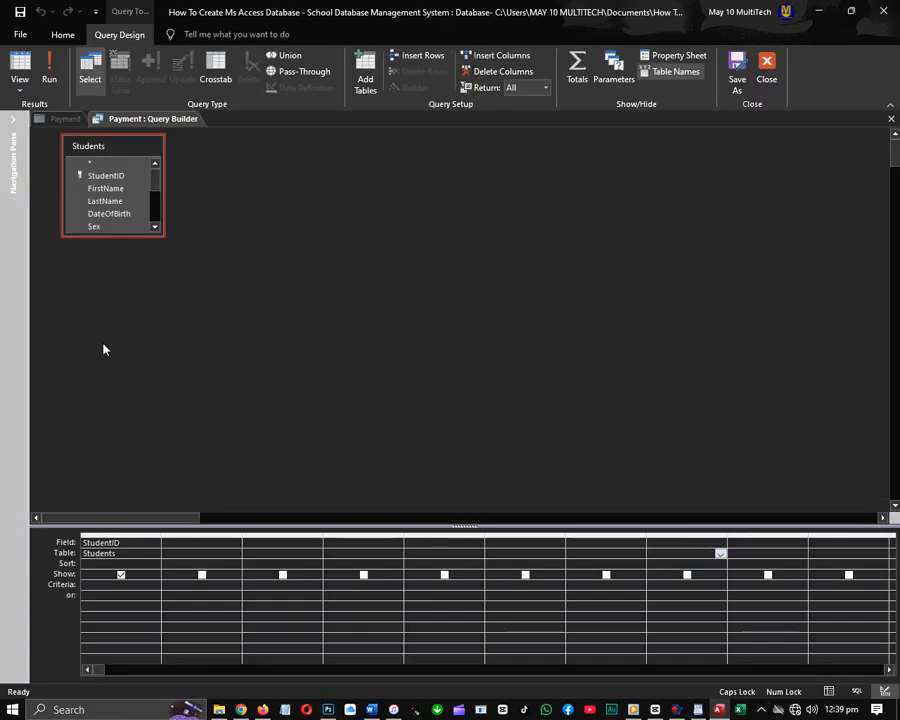
left_click(103, 190)
double_click(103, 190)
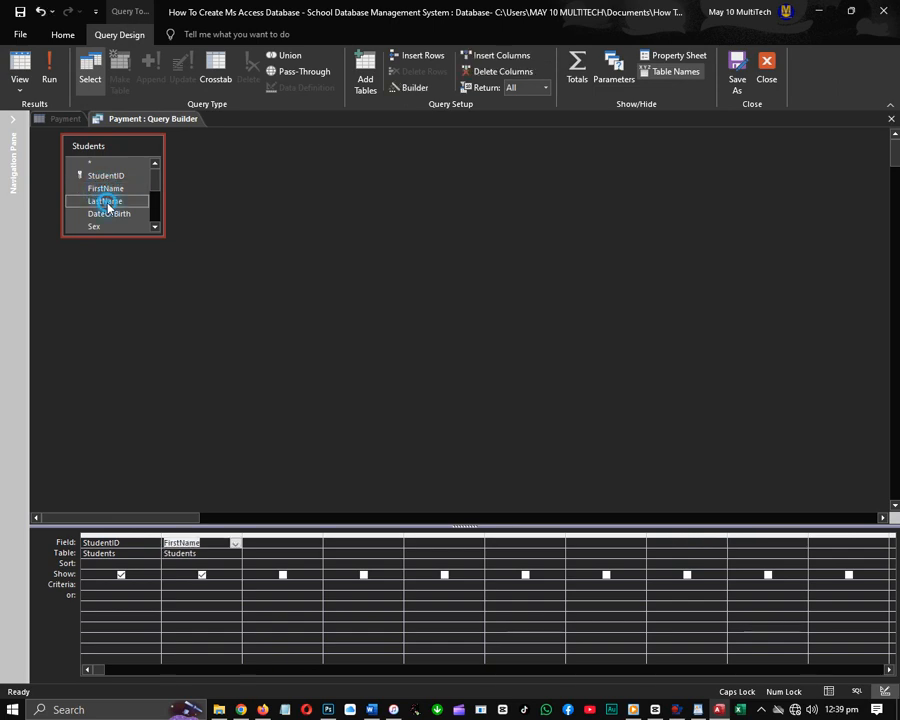
double_click(105, 201)
left_click(767, 68)
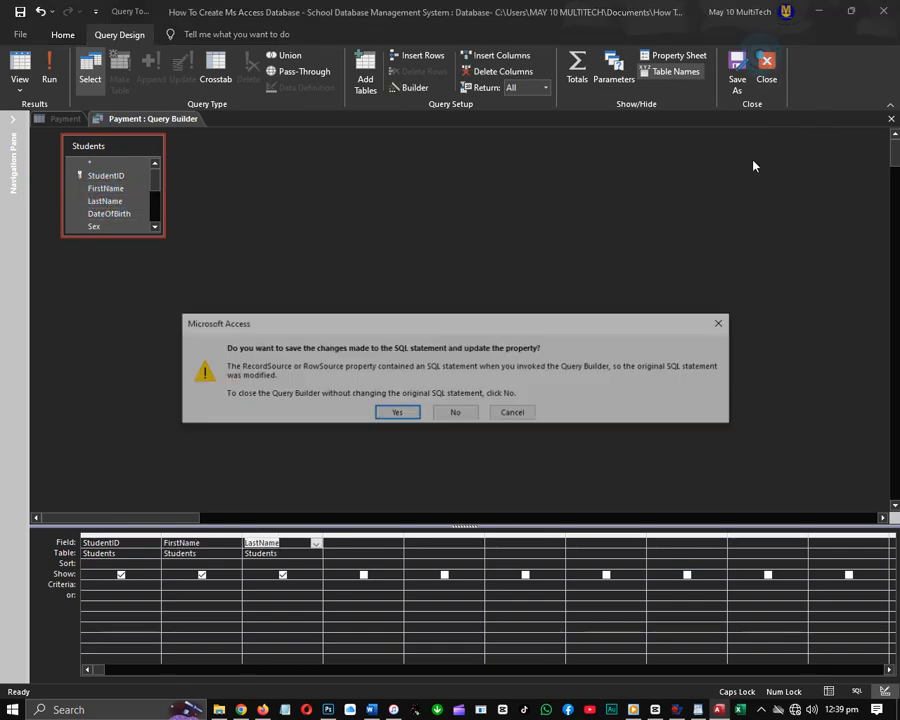
left_click(400, 413)
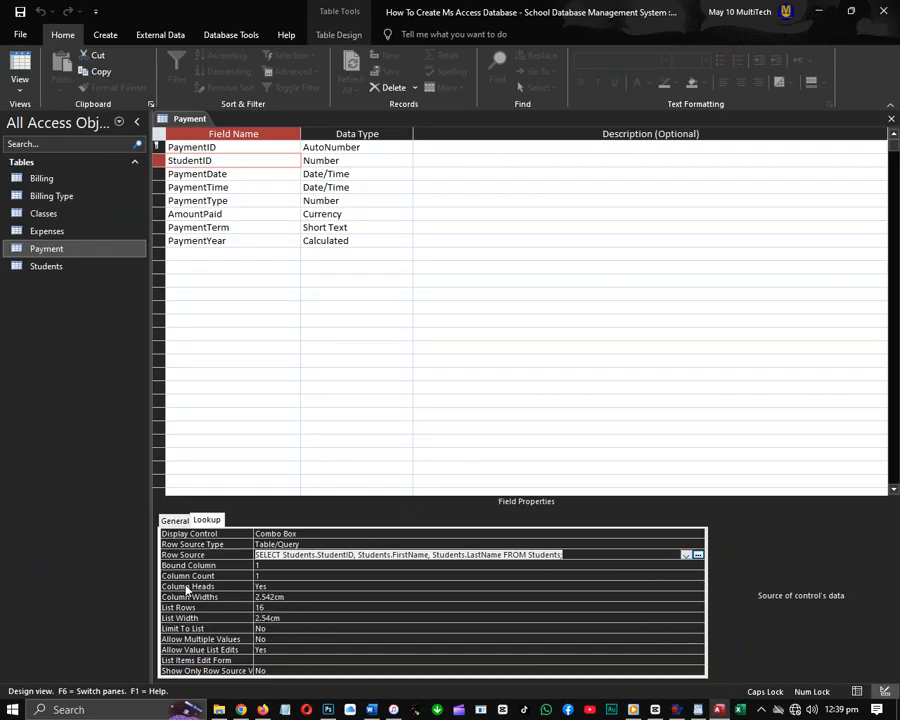
- Set the StudentID lookup to 3 columns with widths 1cm;2cm;2cm, save the table and show its datasheet
left_click(247, 574)
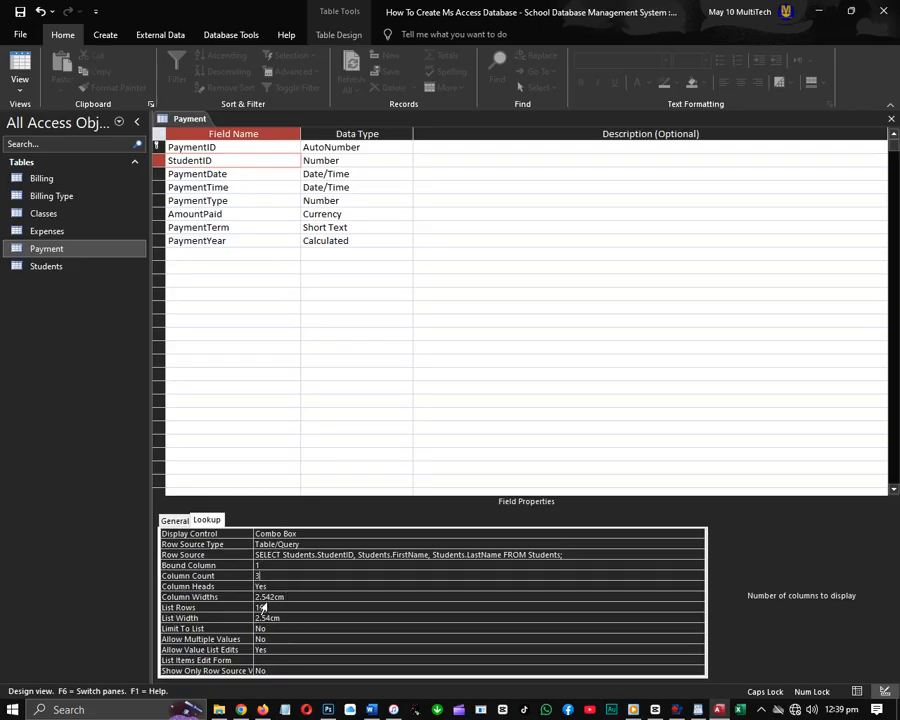
left_click(231, 596)
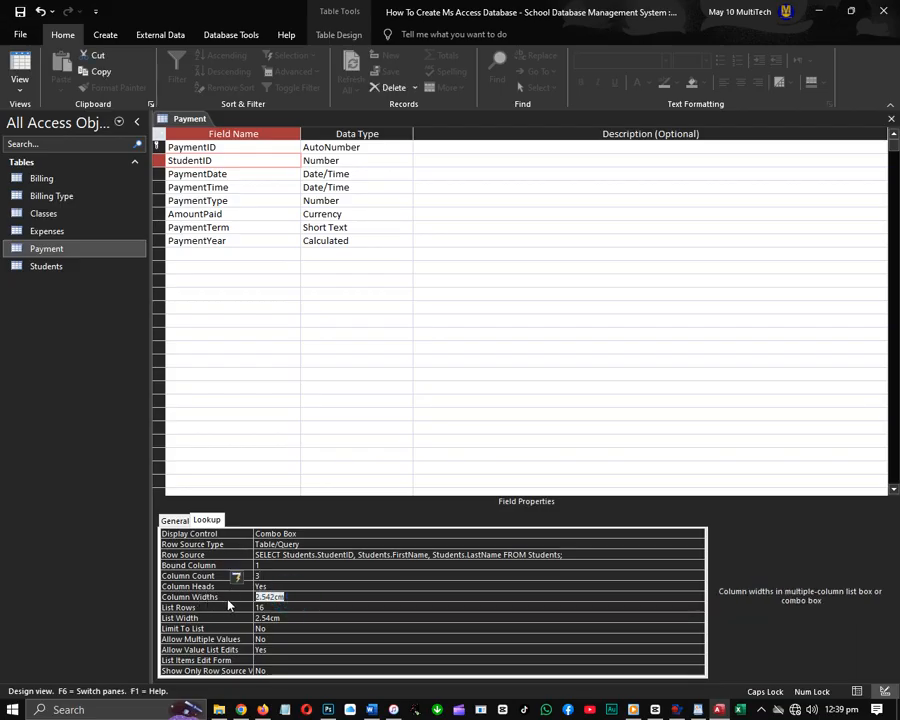
type("1")
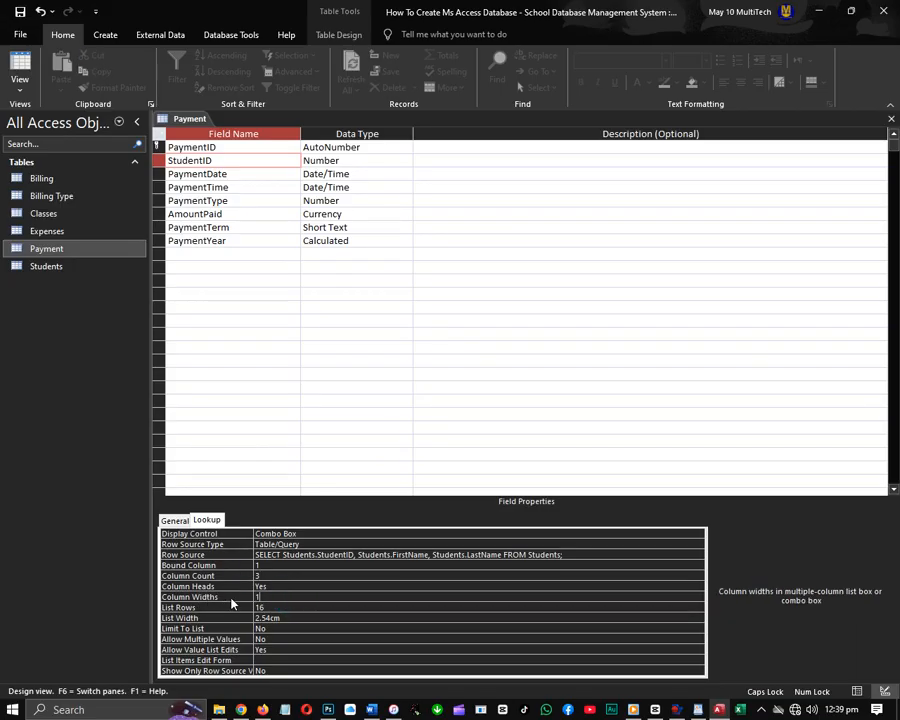
type(";2;2")
left_click(323, 615)
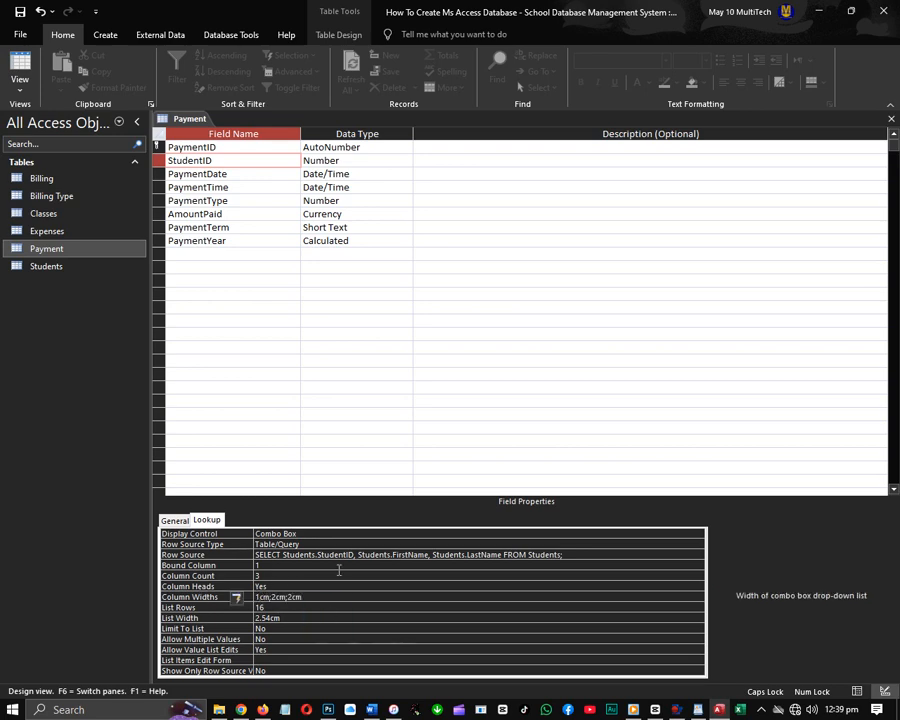
left_click(19, 64)
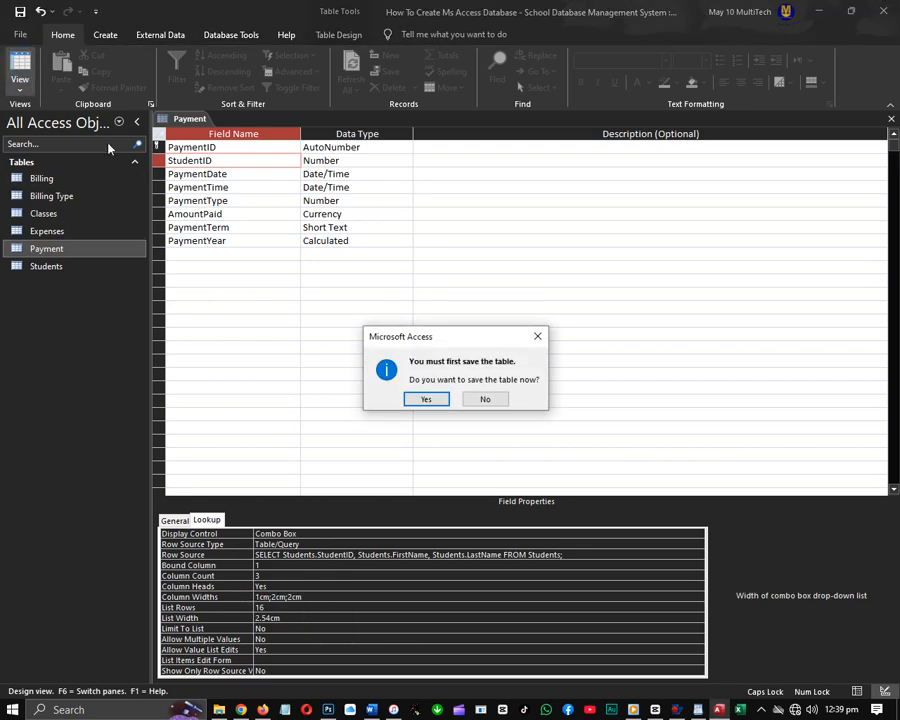
left_click(440, 397)
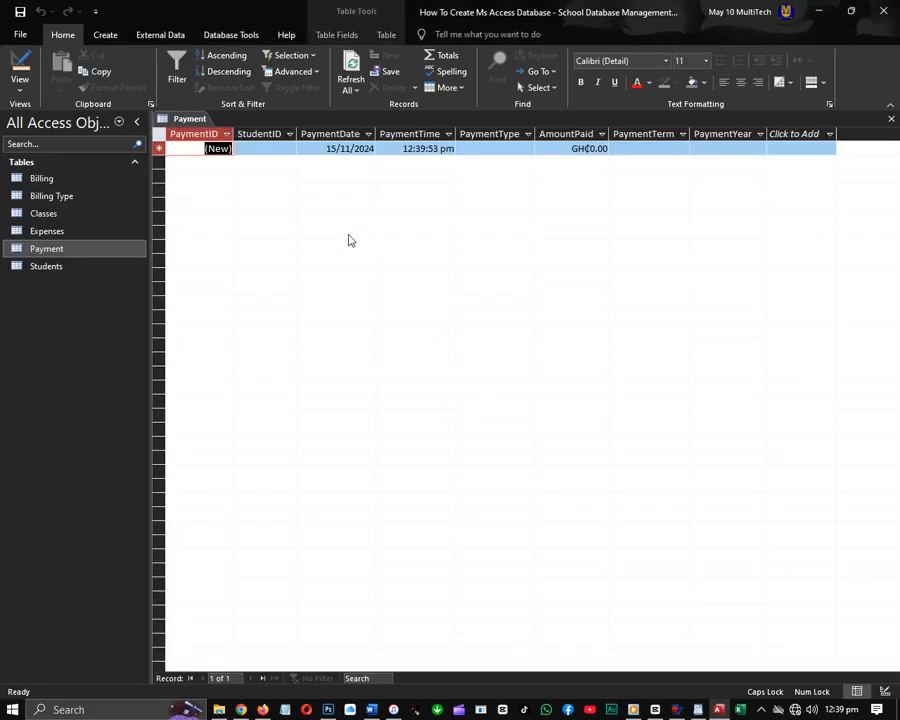
- Widen the StudentID column to about double its width and choose the first listed student for the first payment record
left_click_drag(296, 133, 367, 133)
left_click(316, 146)
left_click(366, 148)
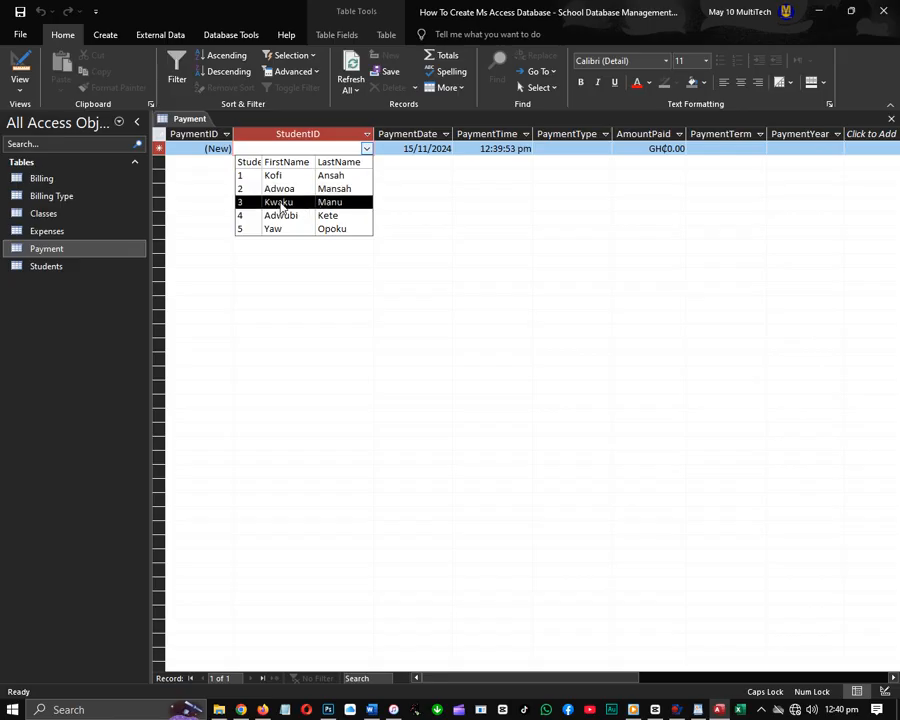
left_click(291, 188)
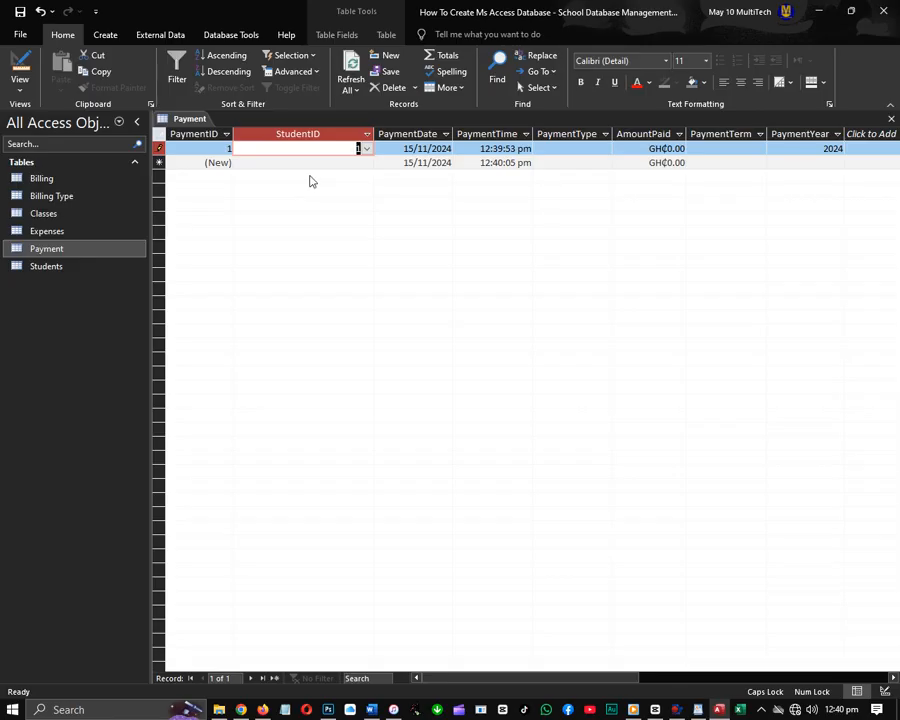
- Complete the first payment record with payment type Maintenance fee, amount paid 100 and payment term Term 1
key("Tab")
key("Tab")
key("Tab")
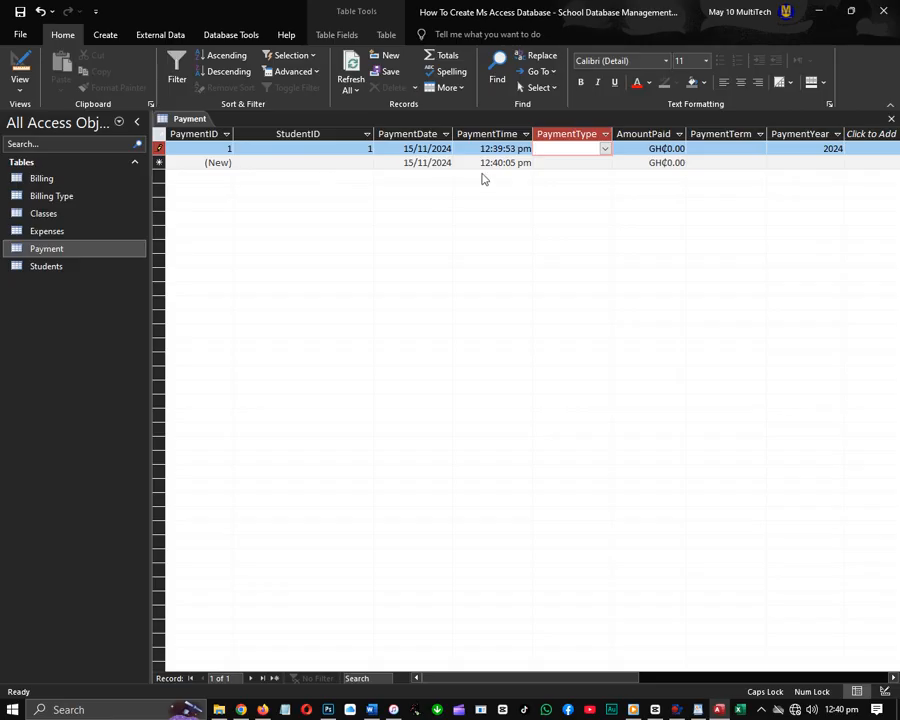
left_click(607, 148)
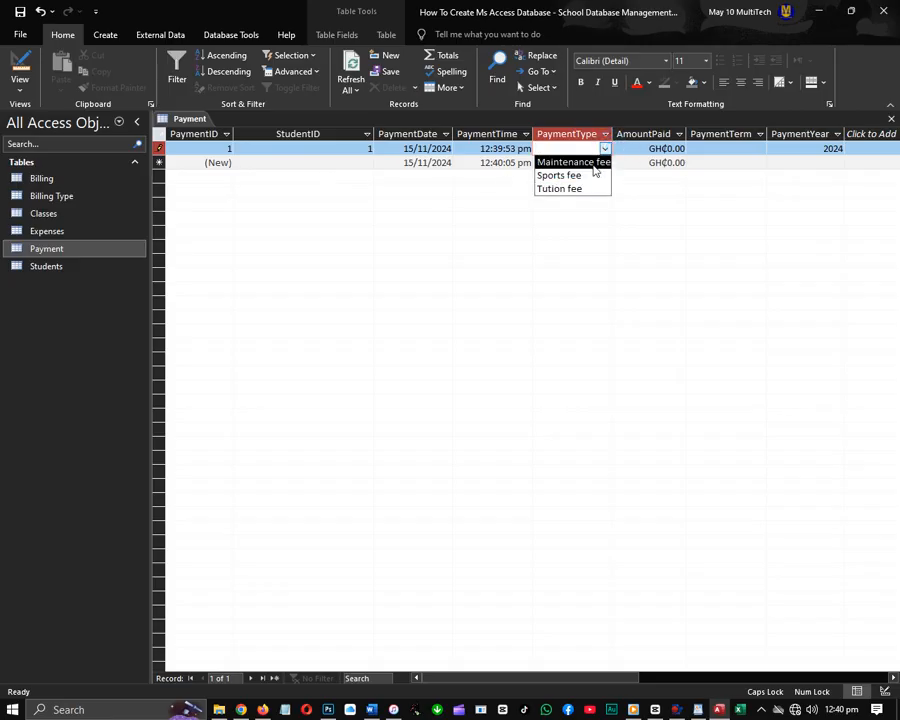
left_click(594, 161)
key("Tab")
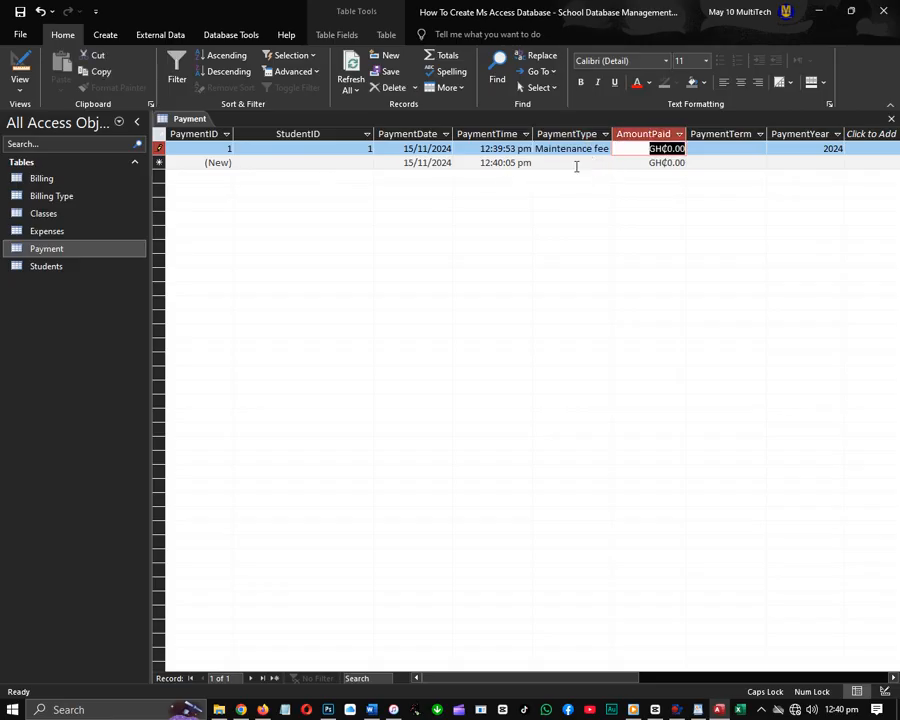
type("100")
key("Tab")
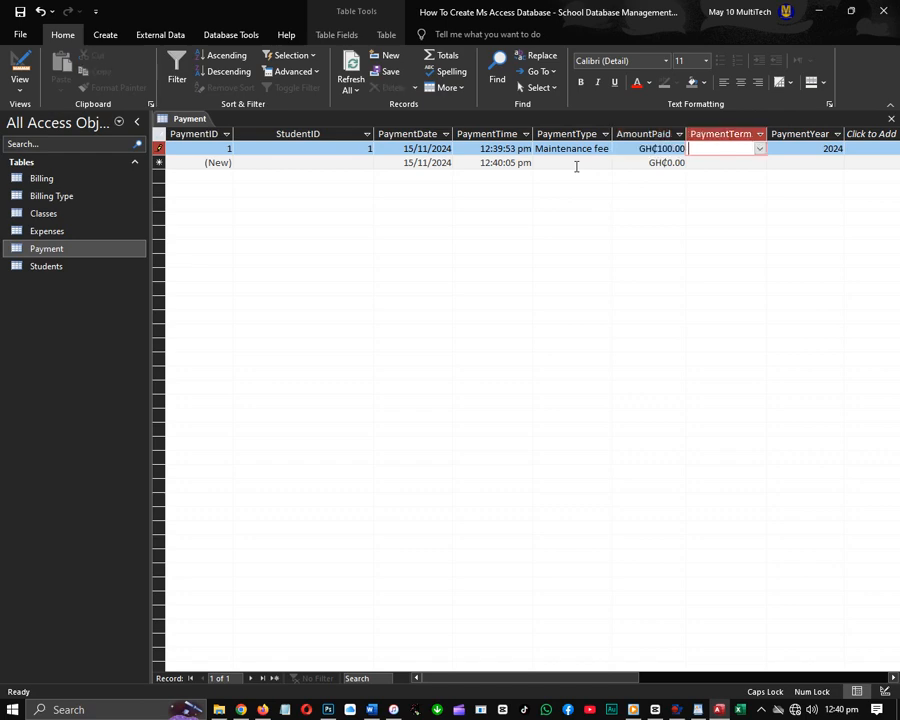
left_click(759, 150)
left_click(743, 162)
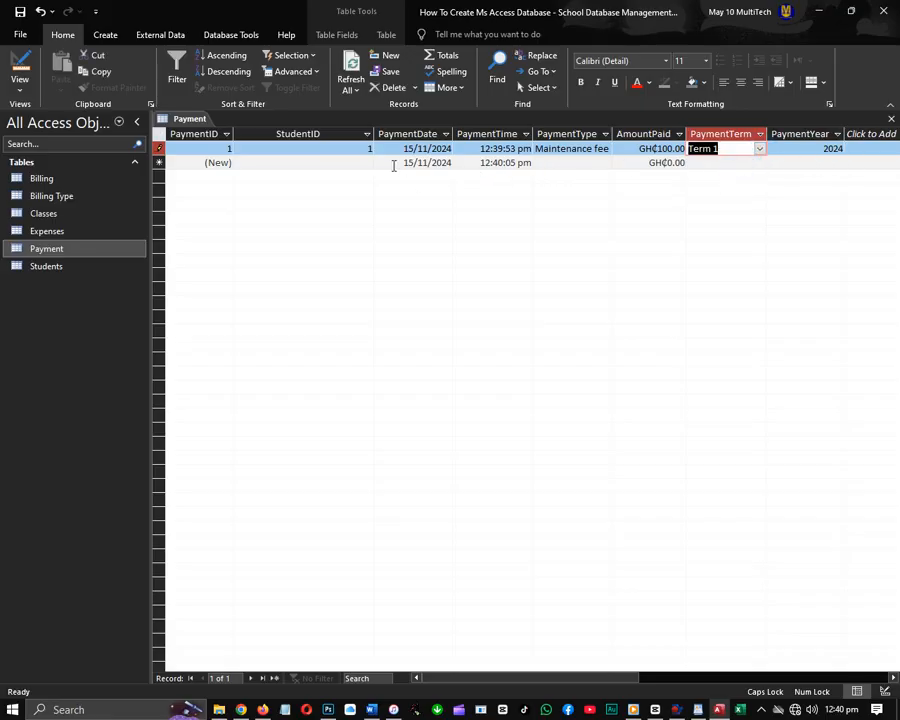
- Start the second payment record for the first listed student with payment type Tution fee
left_click(316, 163)
left_click(366, 163)
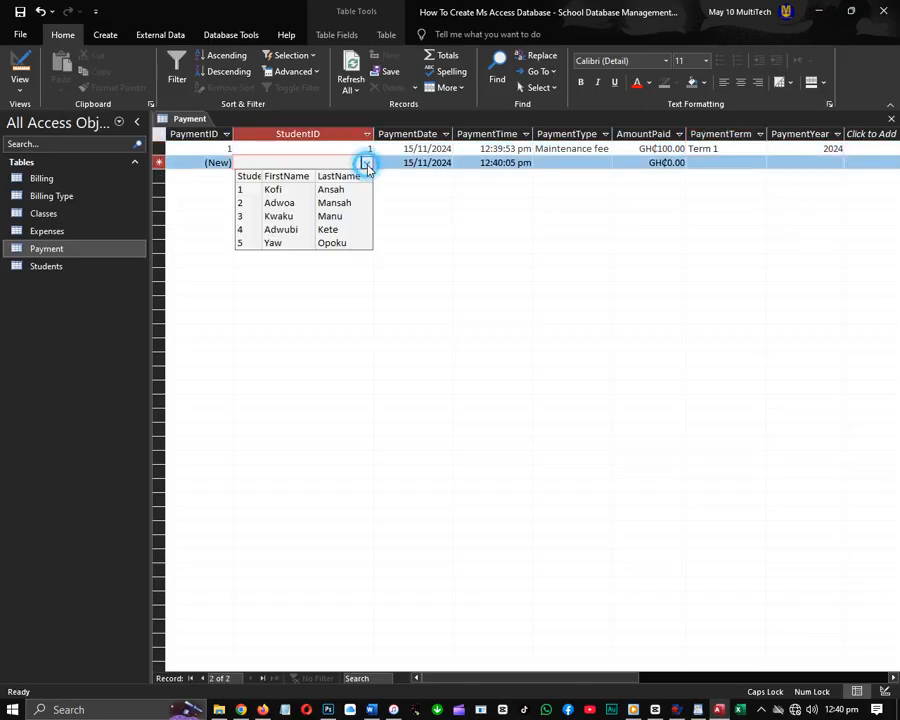
left_click(329, 191)
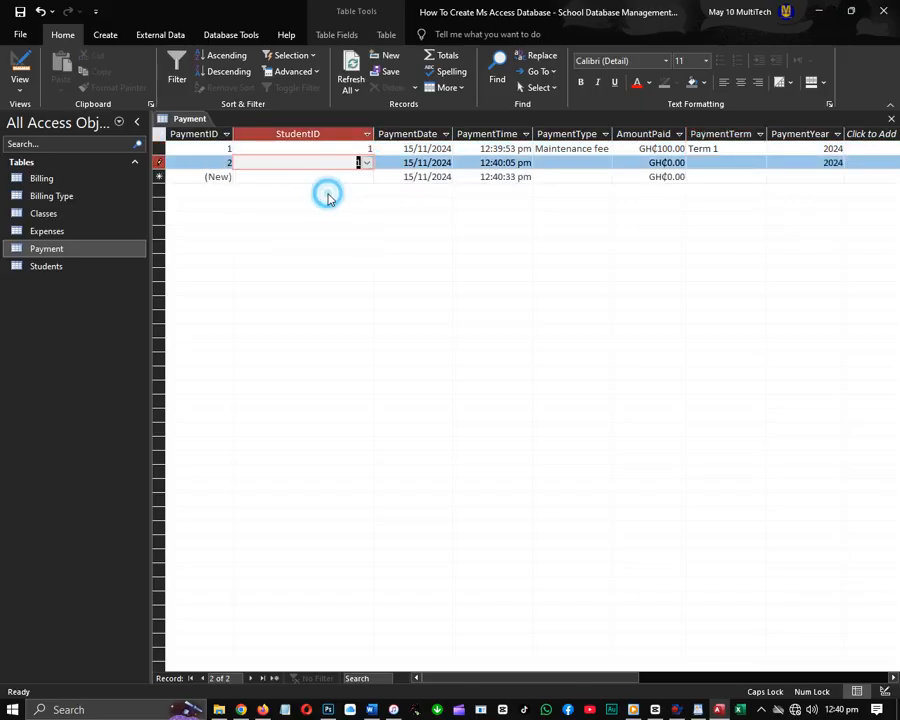
key("Tab")
key("Tab")
key("Tab")
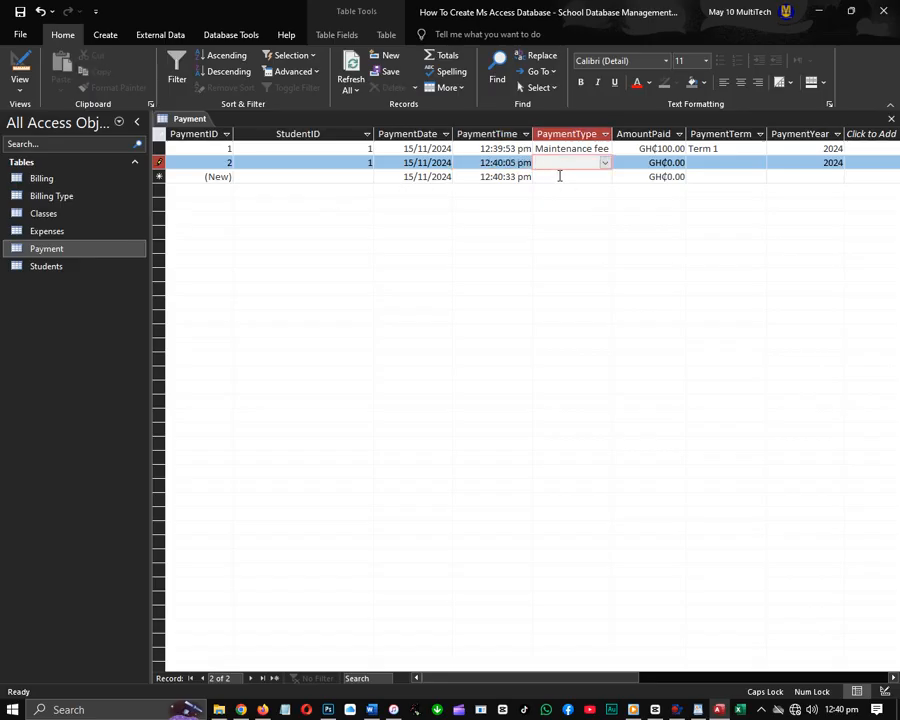
type("F")
type("Tution fee")
key("Tab")
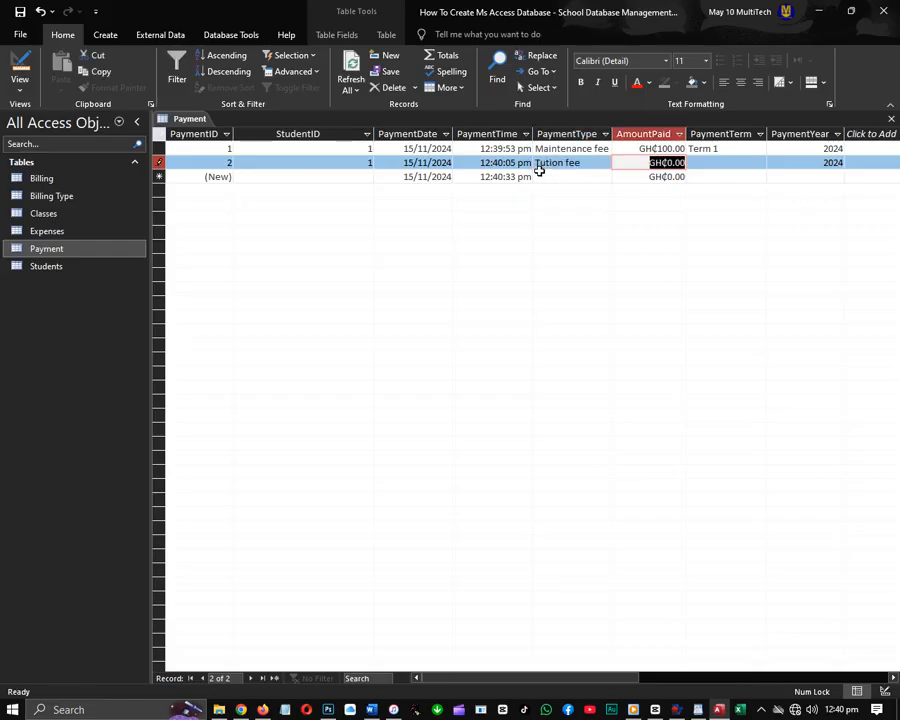
left_click(606, 163)
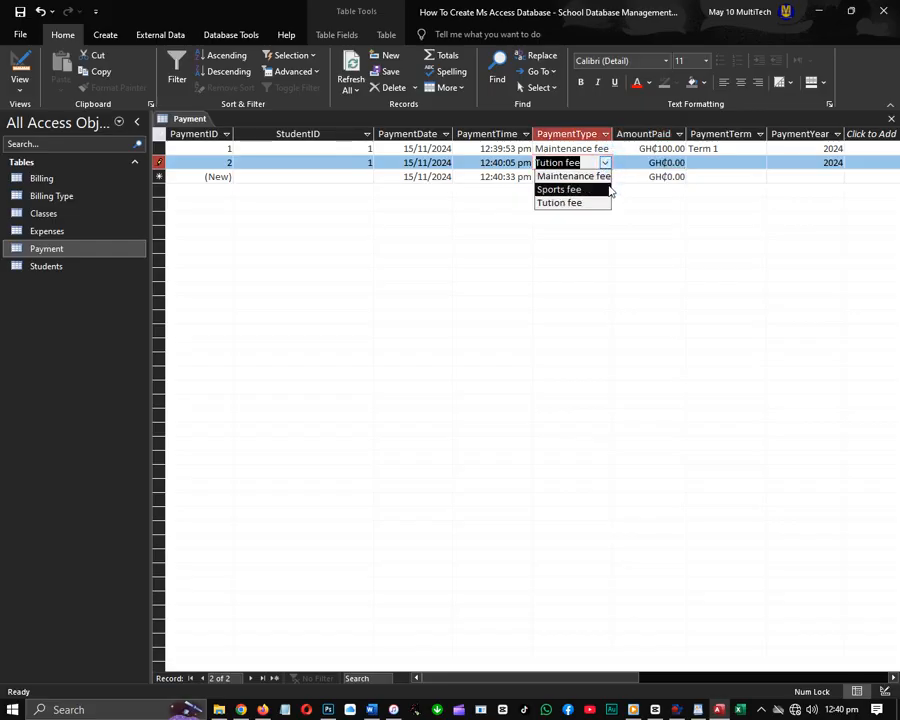
left_click(606, 163)
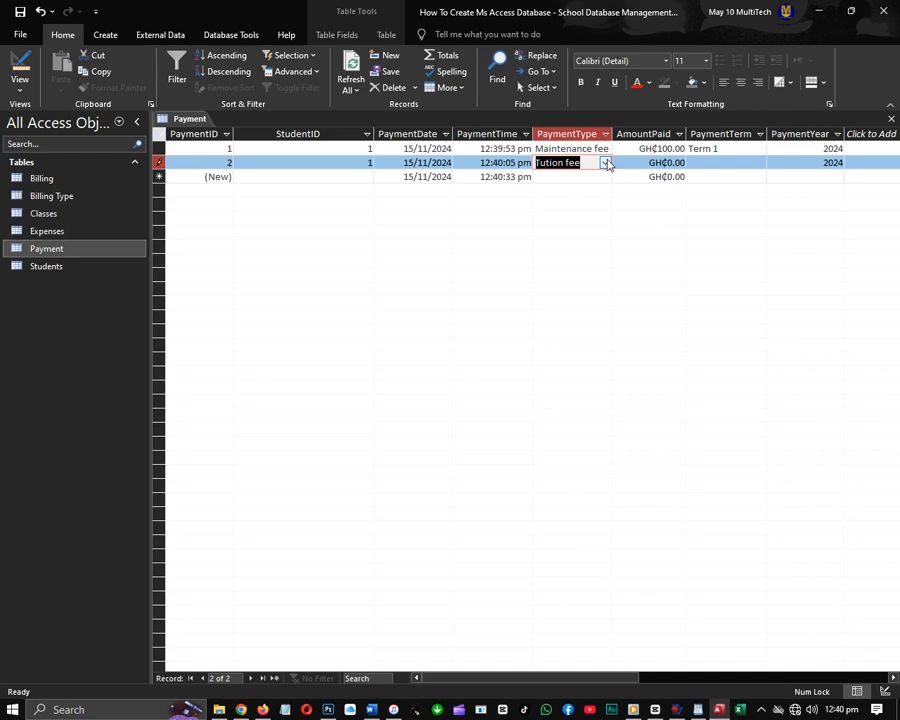
- Complete the second payment record with amount paid 120 and payment term Term 1
key("Tab")
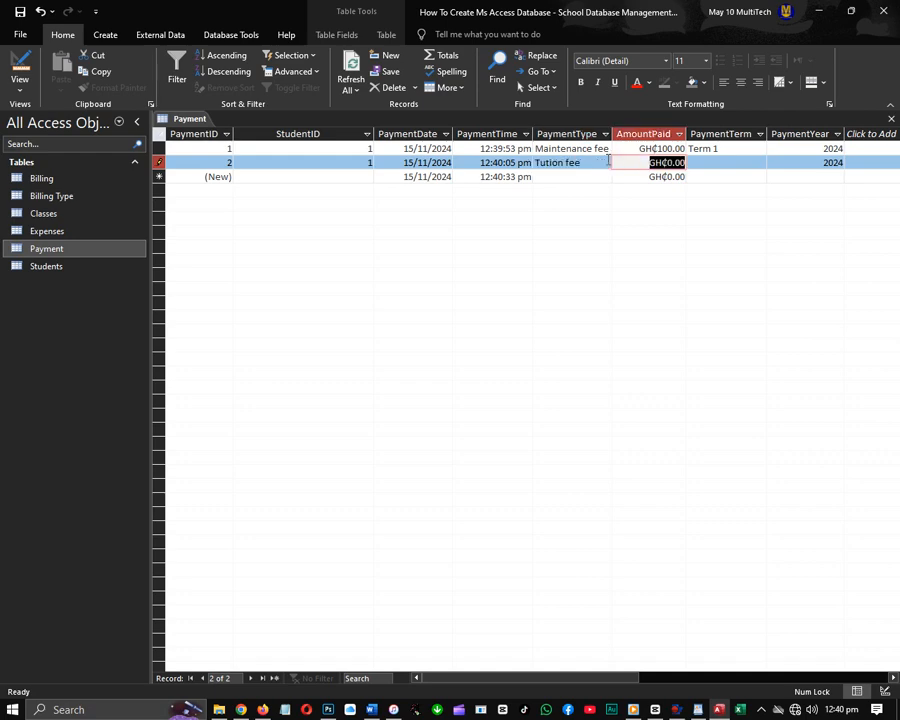
type("120")
key("Tab")
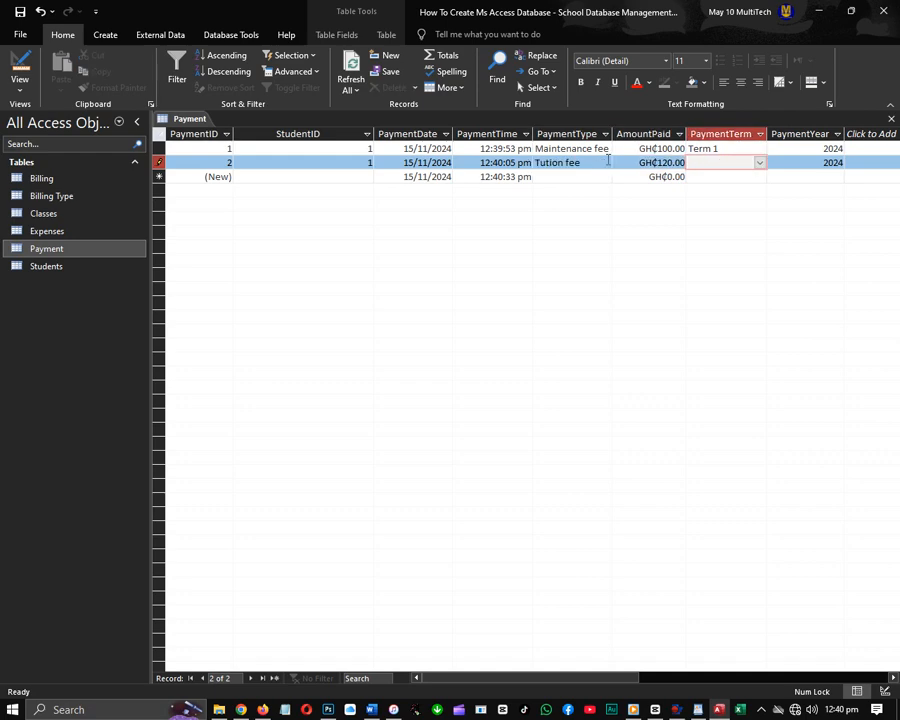
type("t")
- Start the third payment record for the third listed student with payment type Sports fee
left_click(365, 176)
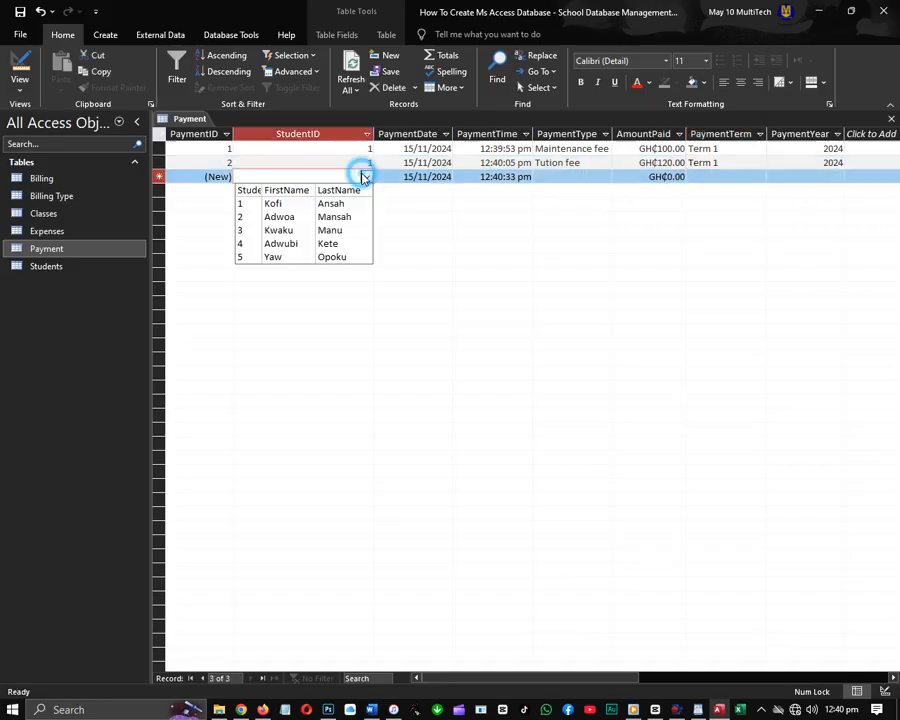
left_click(327, 232)
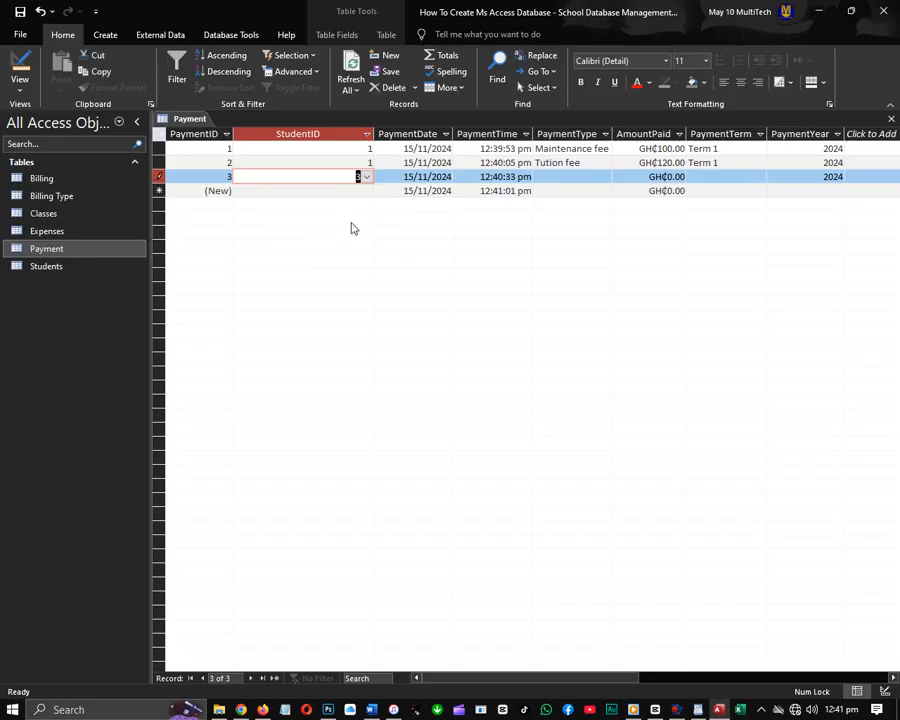
key("Tab")
key("Tab")
key("Tab")
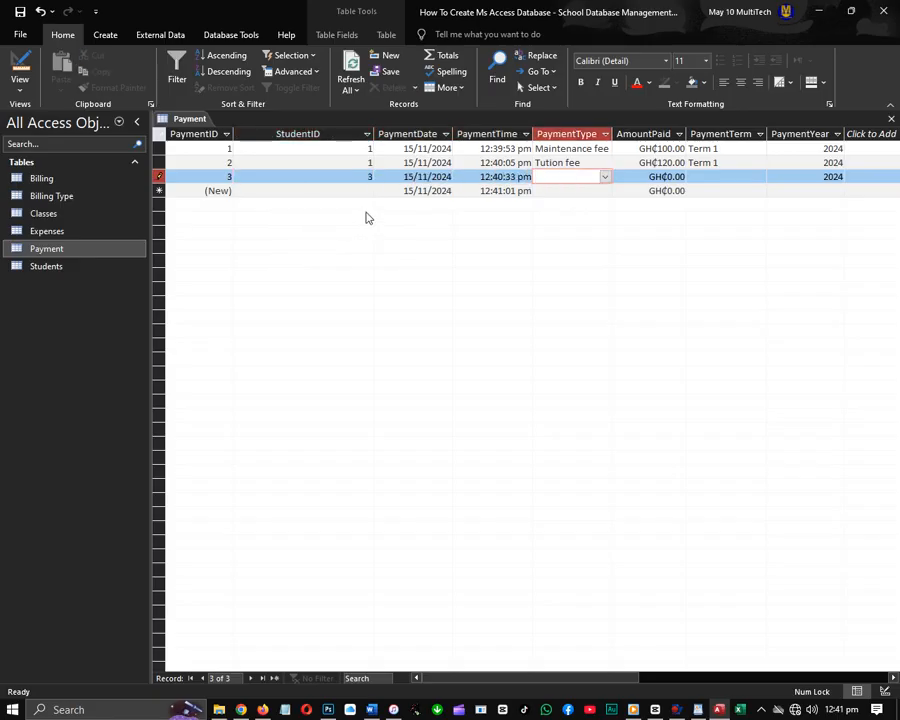
left_click(606, 181)
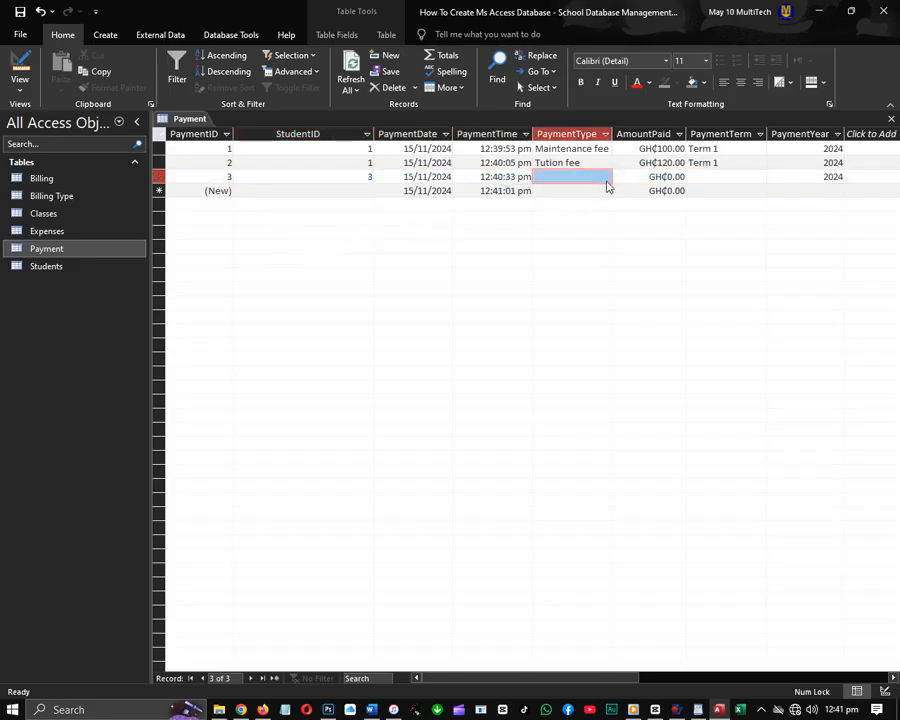
left_click(604, 178)
left_click(584, 203)
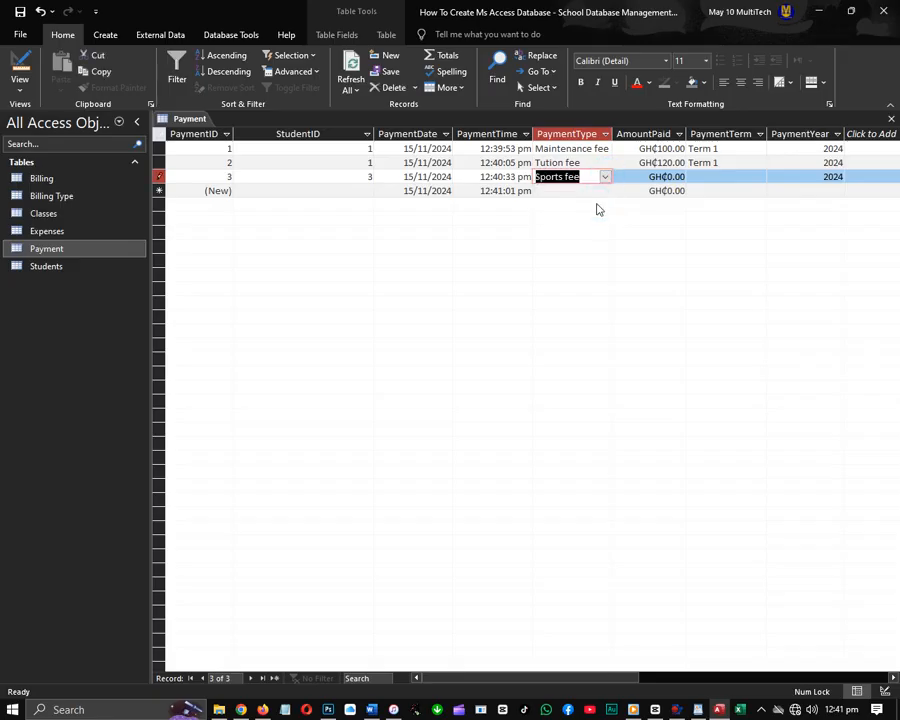
- Complete the third payment record with amount paid 100 and Term 1, and close the Payment table, saving its layout changes
key("Tab")
key("Tab")
key("shift+Tab")
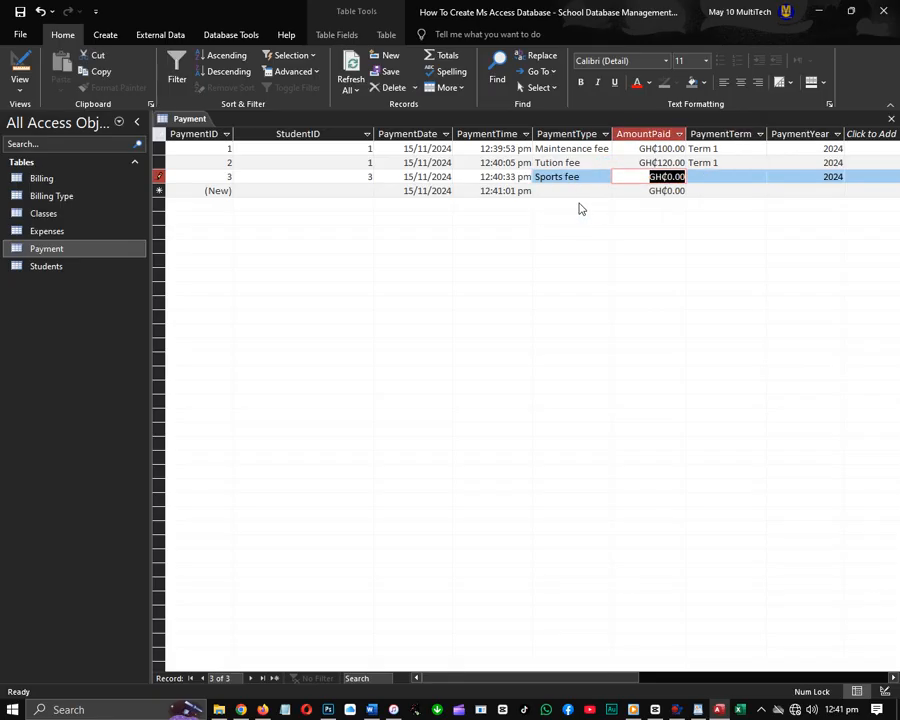
type("100")
key("Tab")
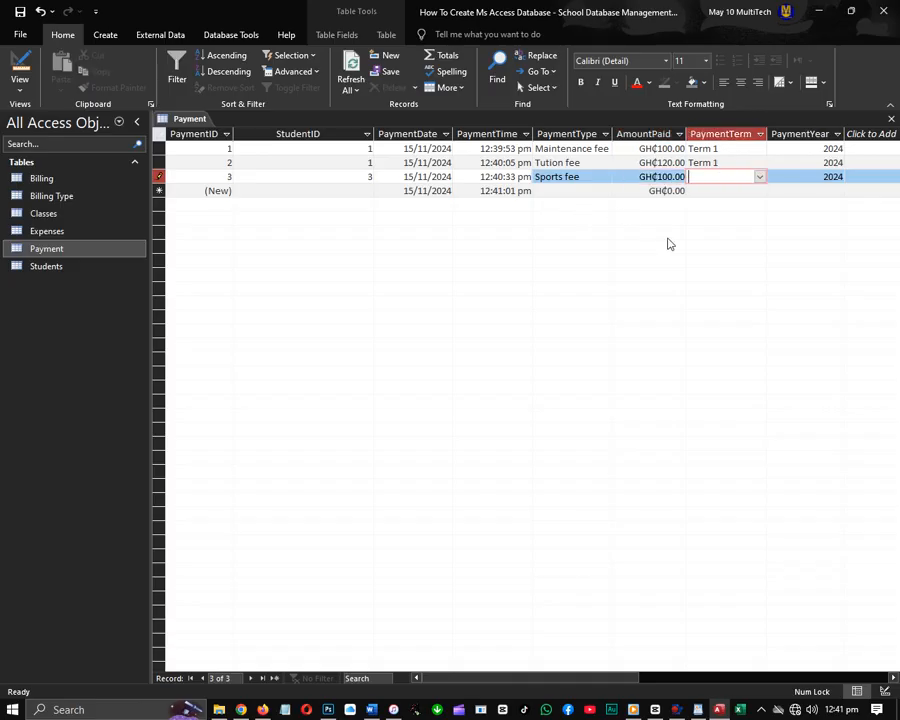
type("Term 1")
left_click(890, 119)
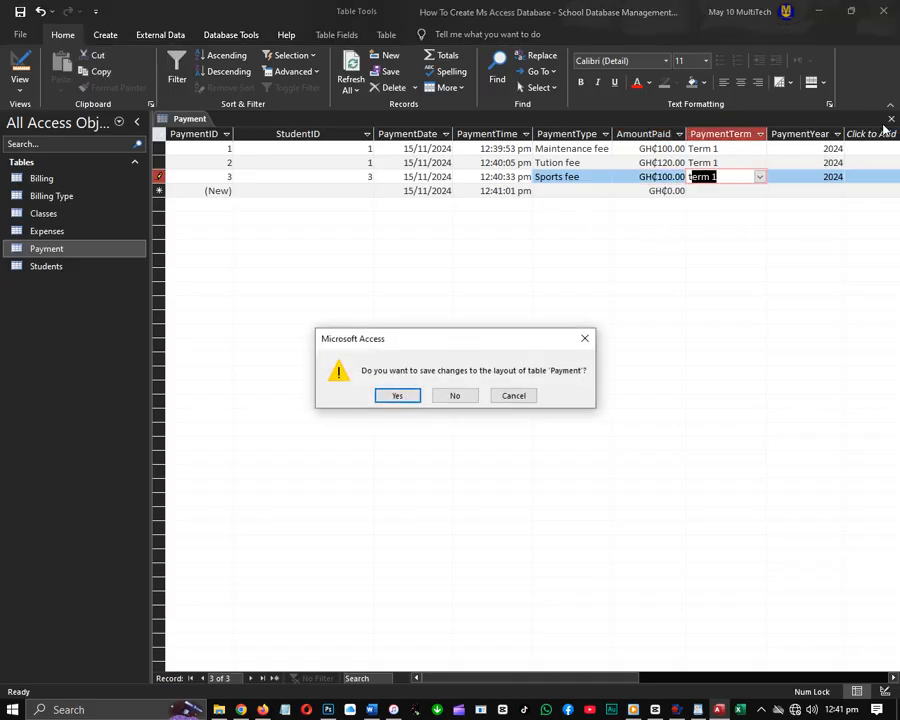
left_click(399, 395)
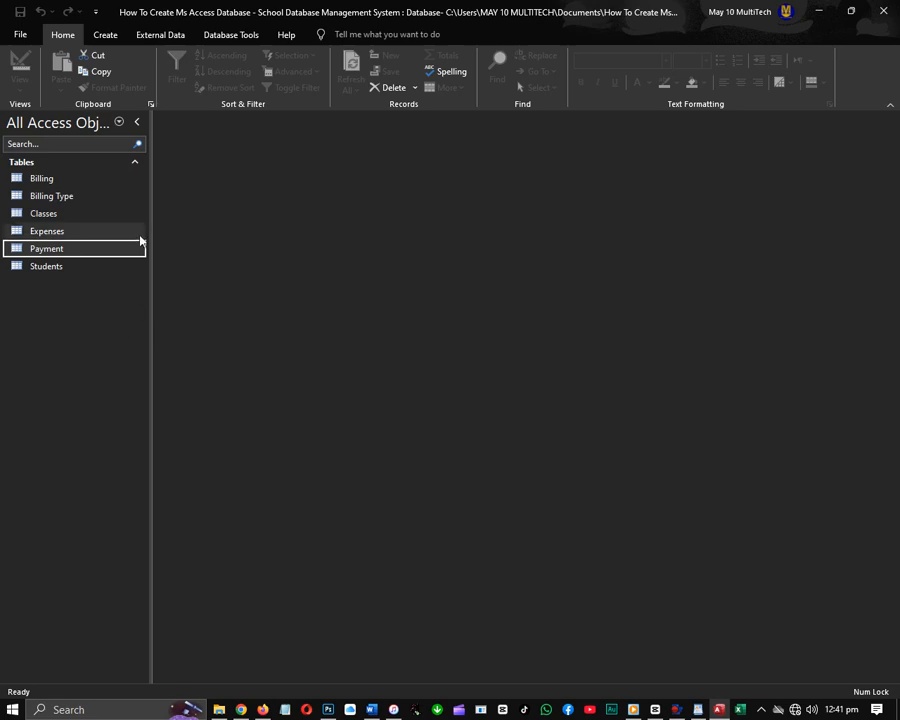
- Create a new query in design view and add the Billing table to it
left_click(105, 37)
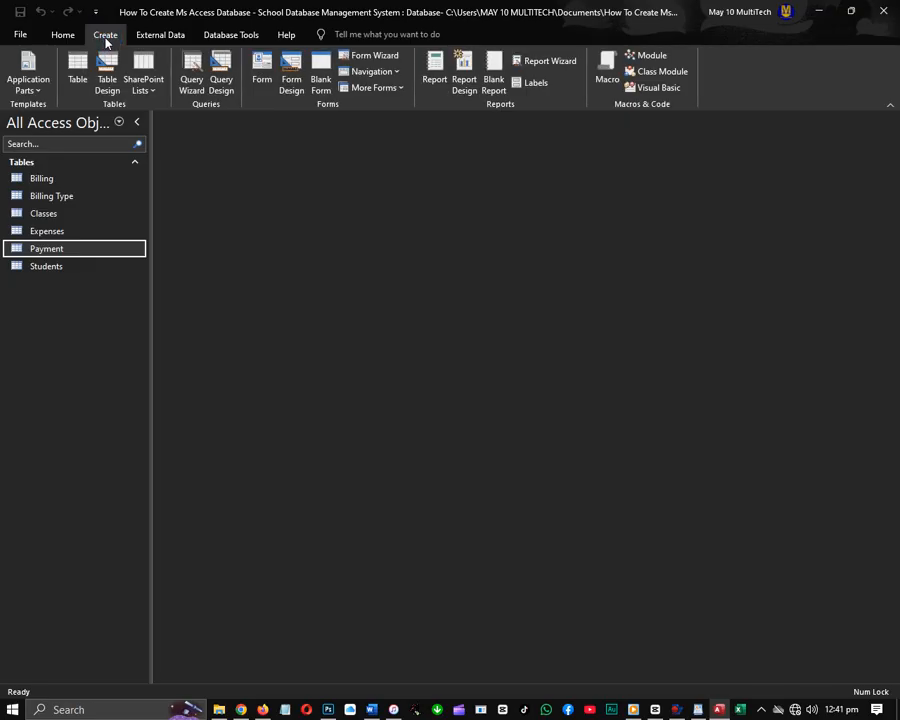
left_click(221, 78)
left_click(385, 371)
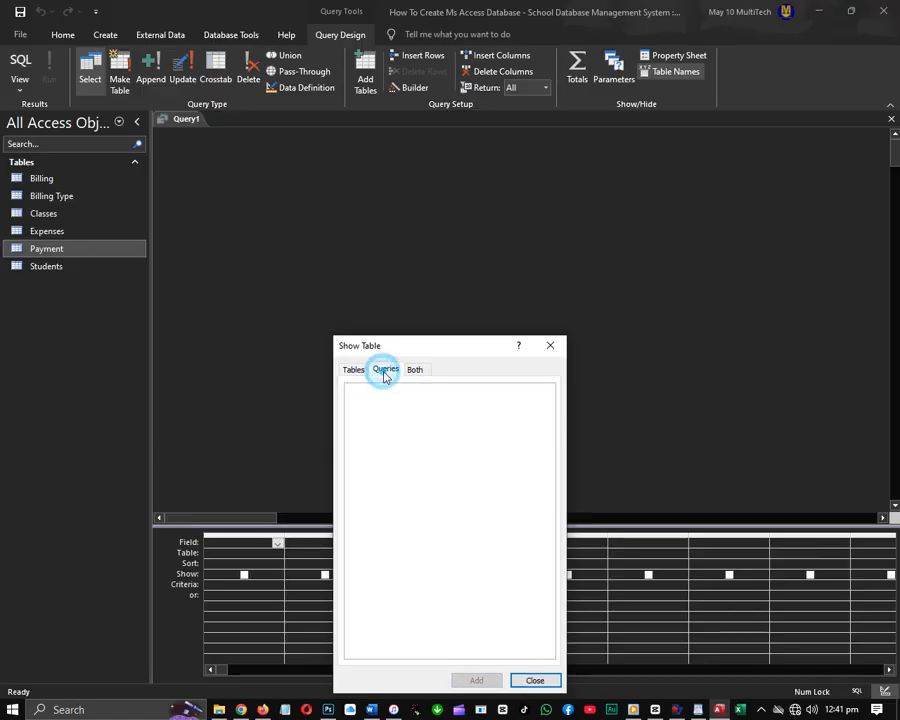
left_click(354, 369)
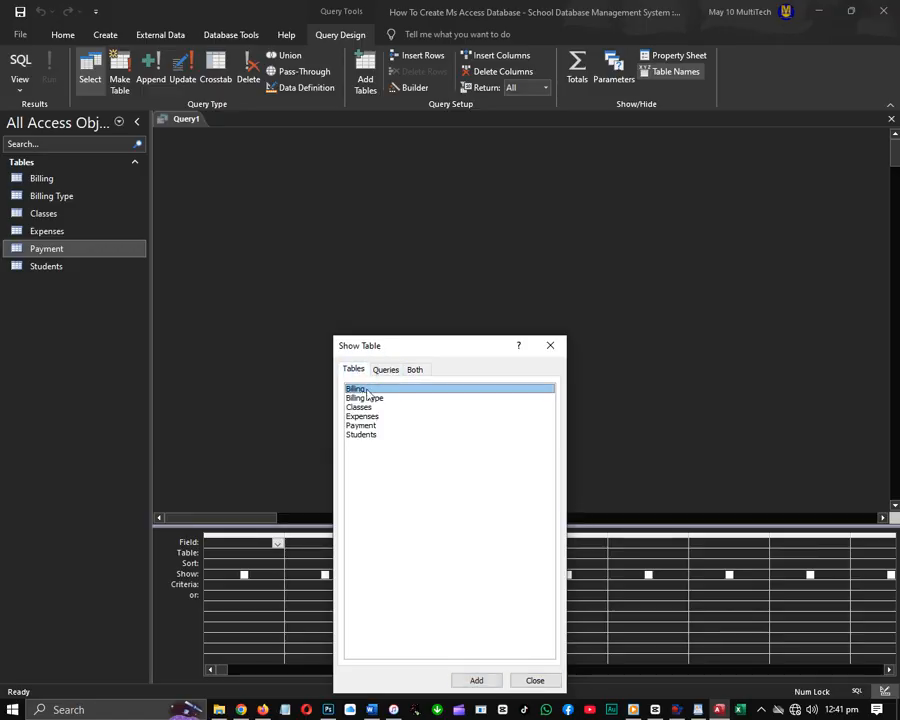
double_click(355, 388)
left_click(541, 680)
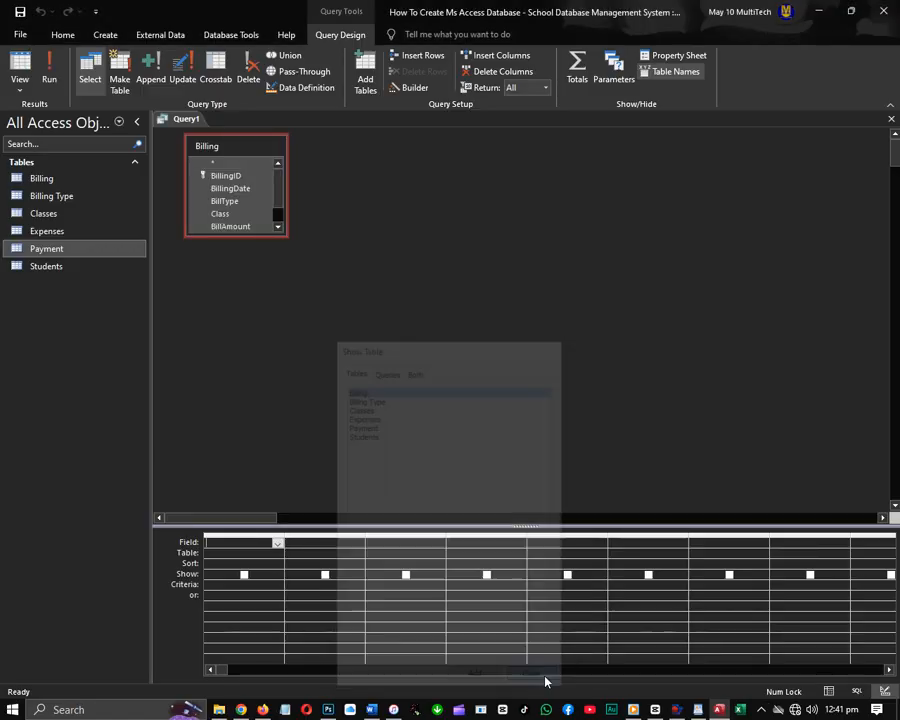
- Enlarge the Billing field list and the design grid, and add the Class, BillAmount, BillTerm and BillYear fields to the query
left_click_drag(253, 236, 253, 325)
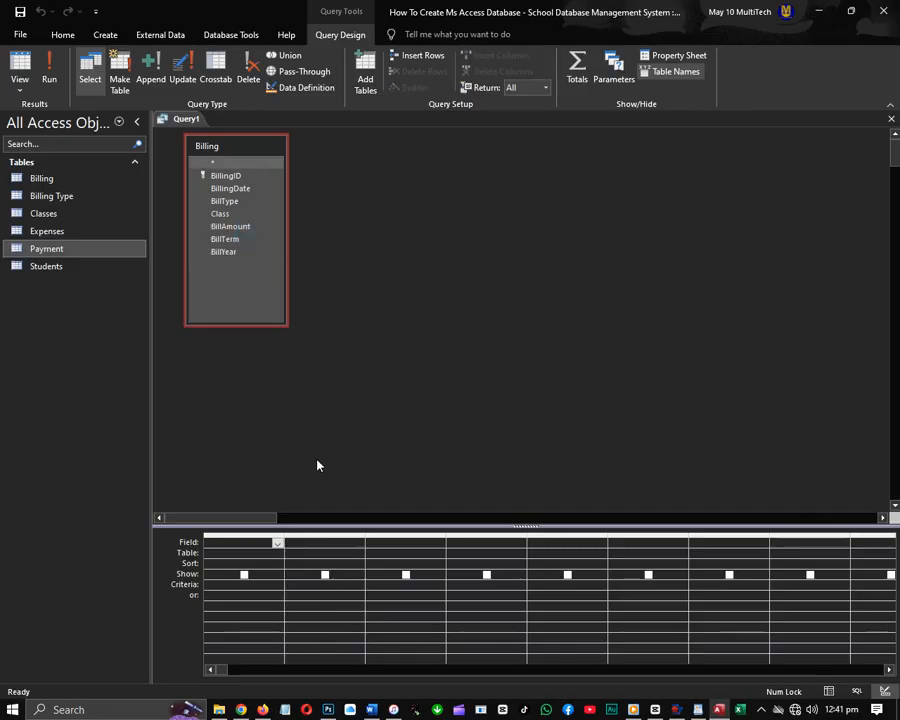
left_click_drag(362, 524, 343, 357)
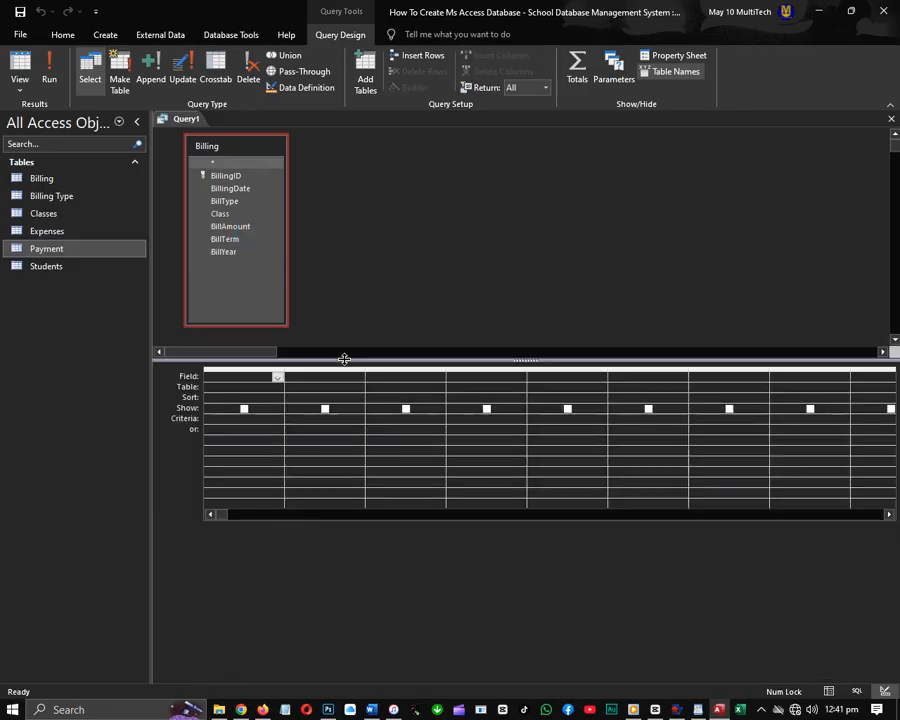
double_click(220, 214)
double_click(248, 230)
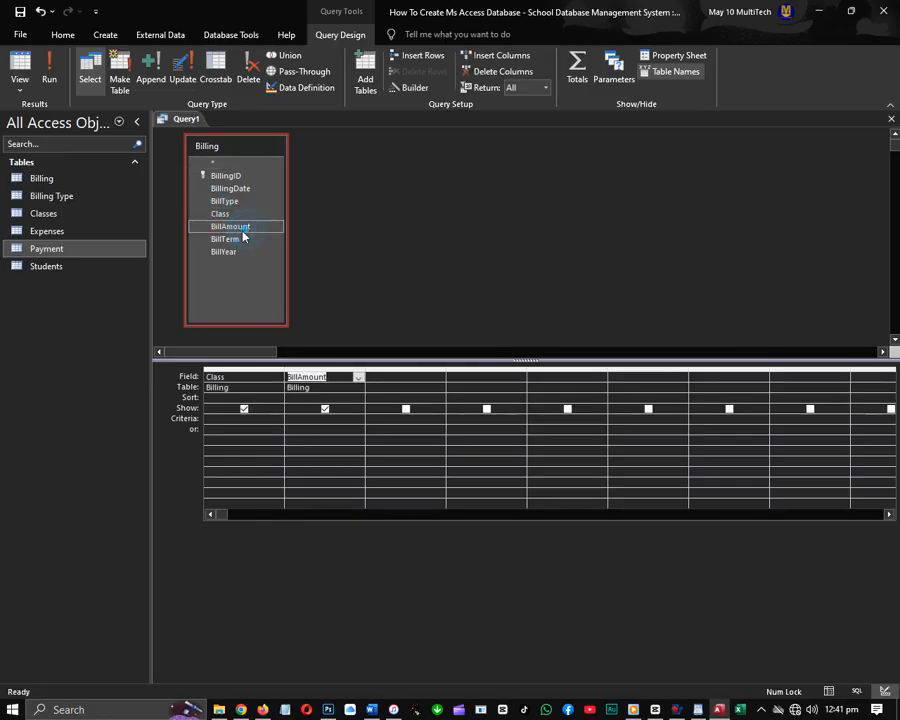
double_click(232, 239)
double_click(224, 252)
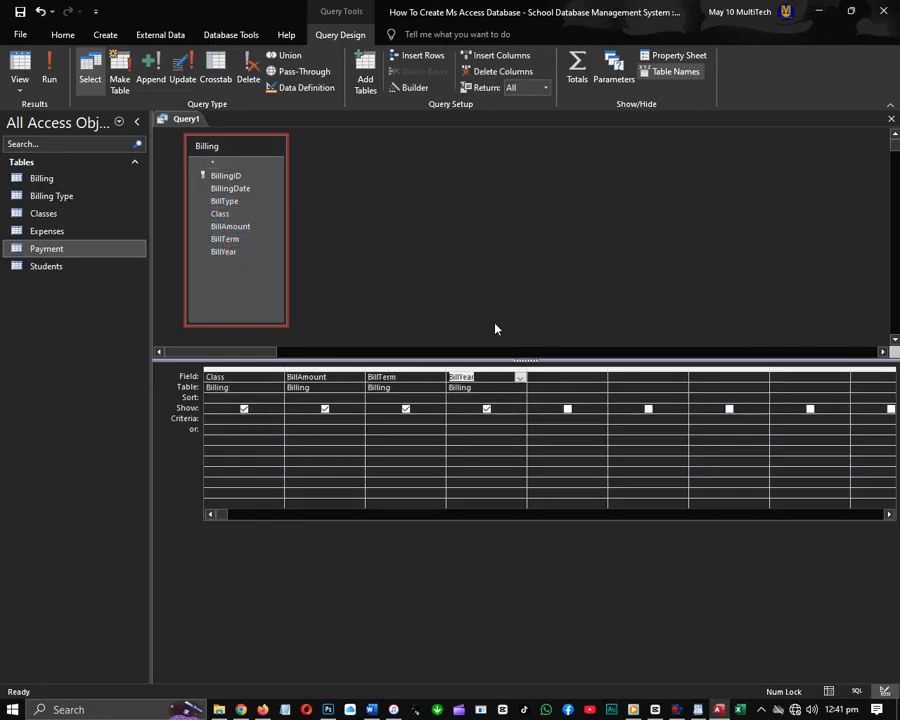
- Preview the query's records and, back in its design, turn on totals with BillAmount set to Sum
left_click(15, 59)
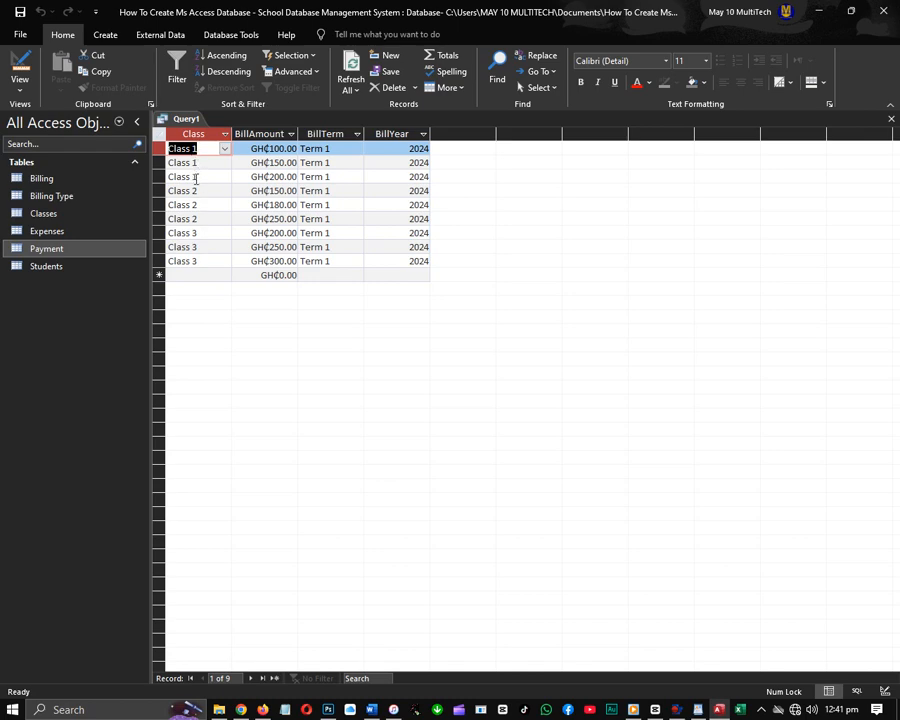
left_click(18, 66)
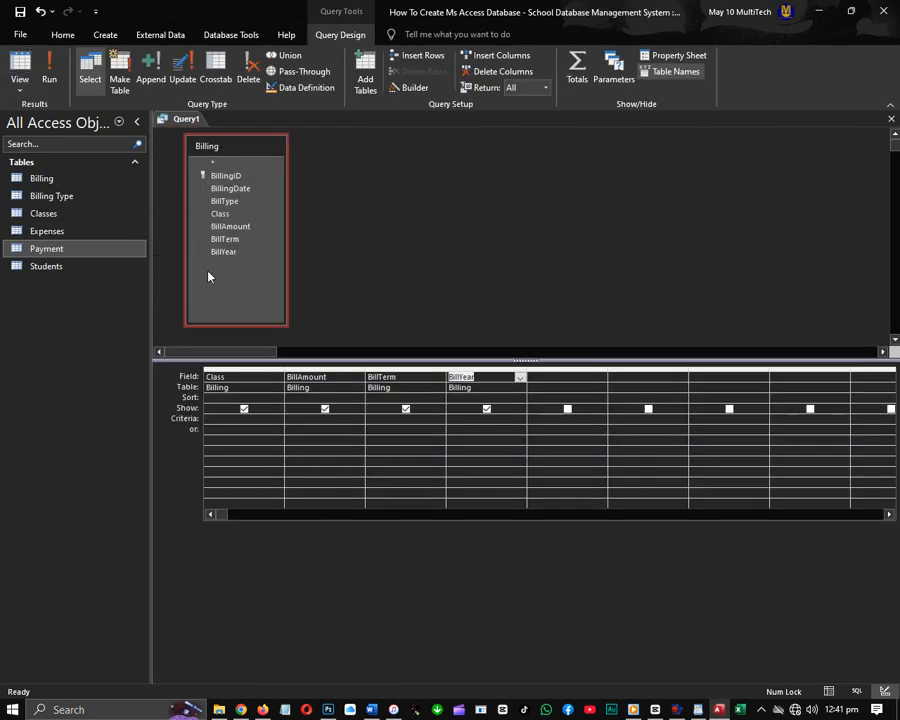
left_click(578, 70)
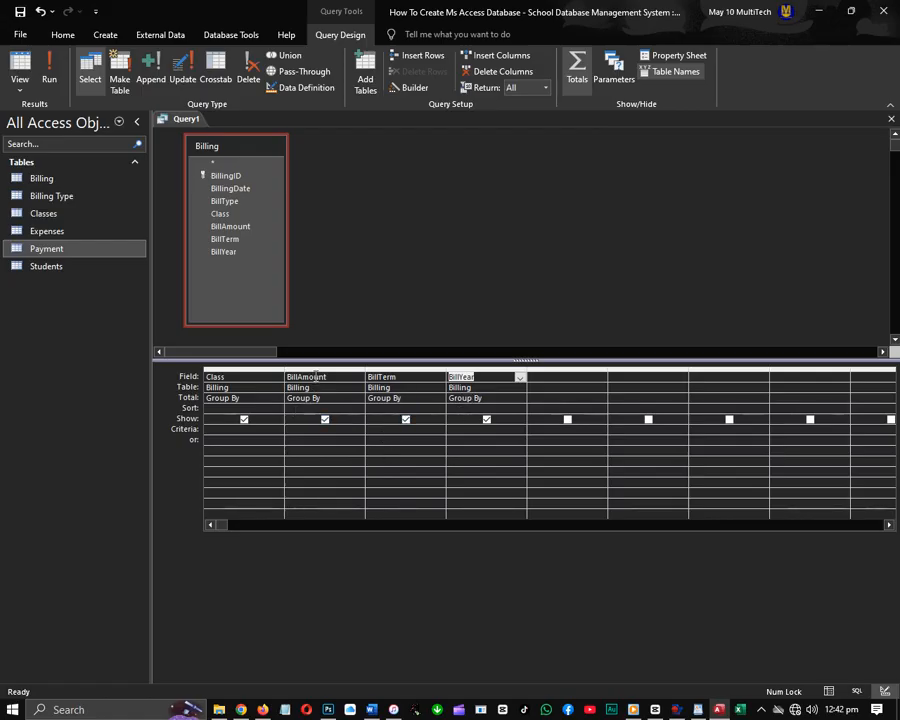
left_click(346, 397)
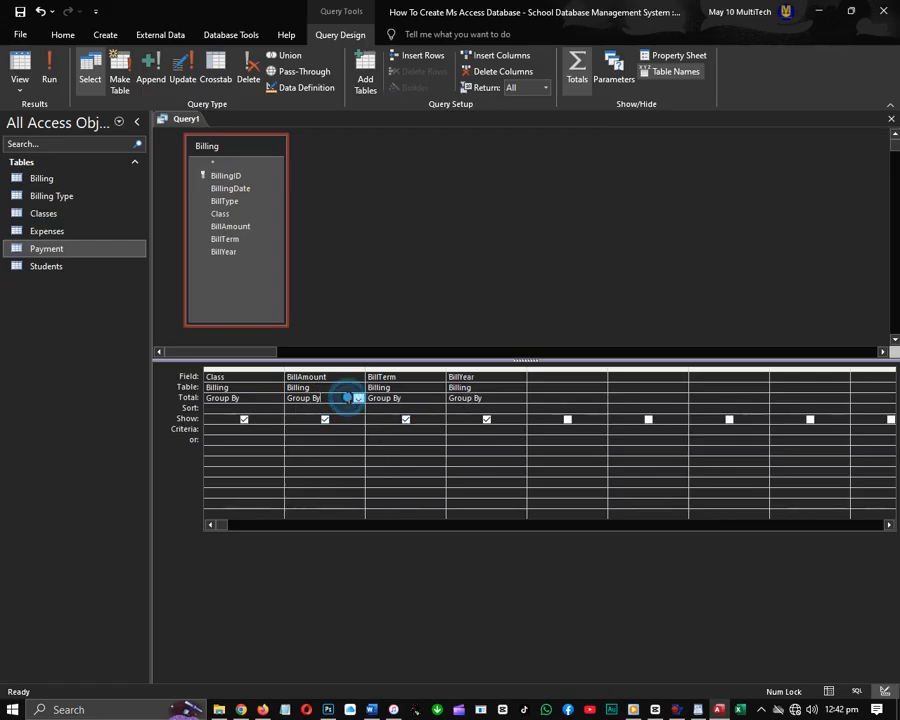
left_click(358, 398)
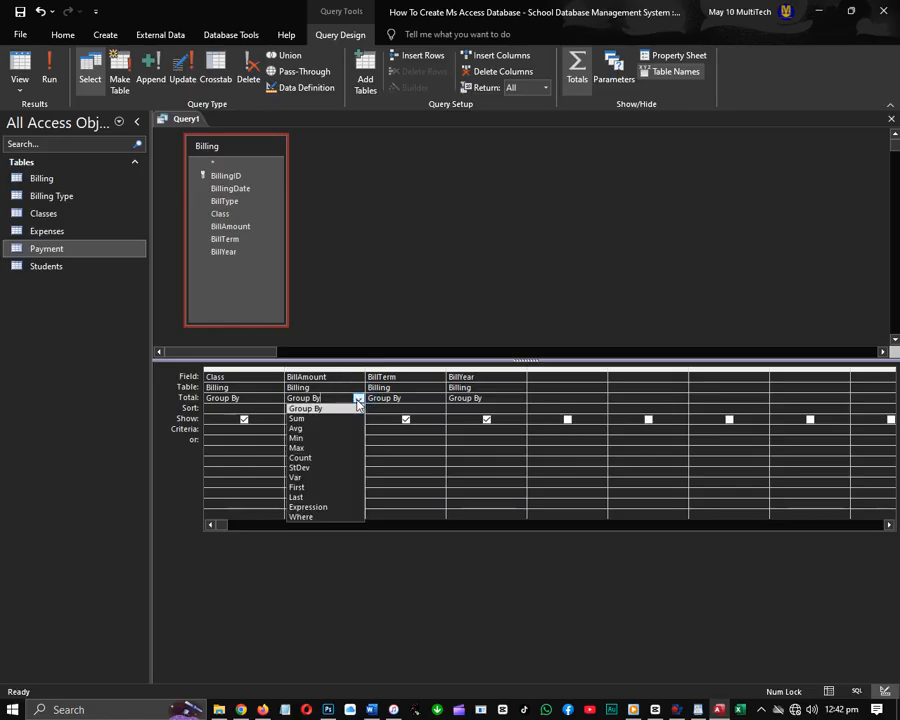
left_click(318, 418)
left_click(342, 461)
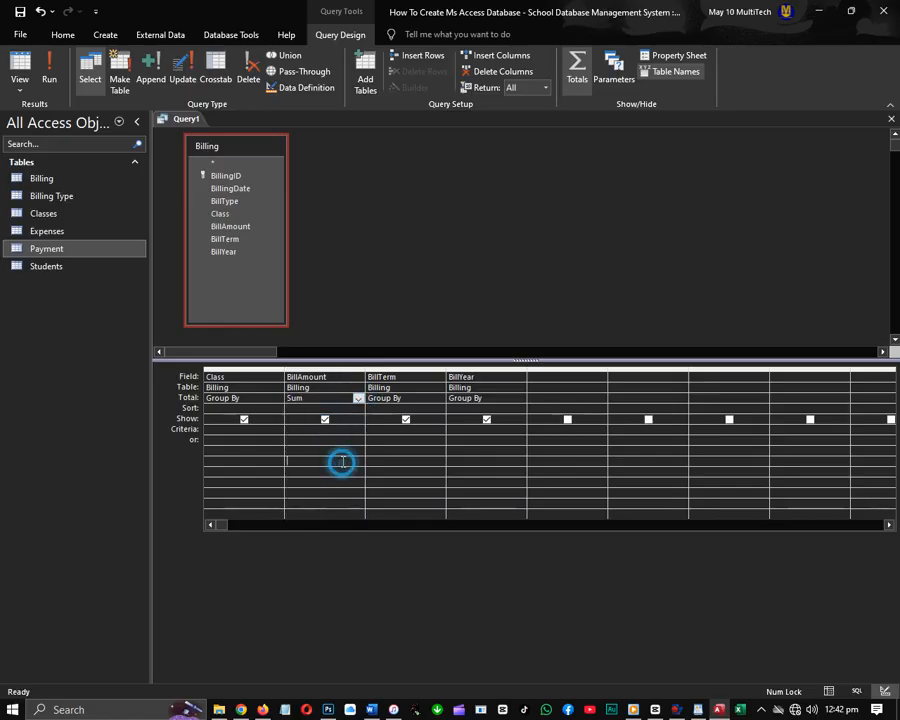
- Show the totals query's results and close it, saving it as Billing_Query
left_click(19, 66)
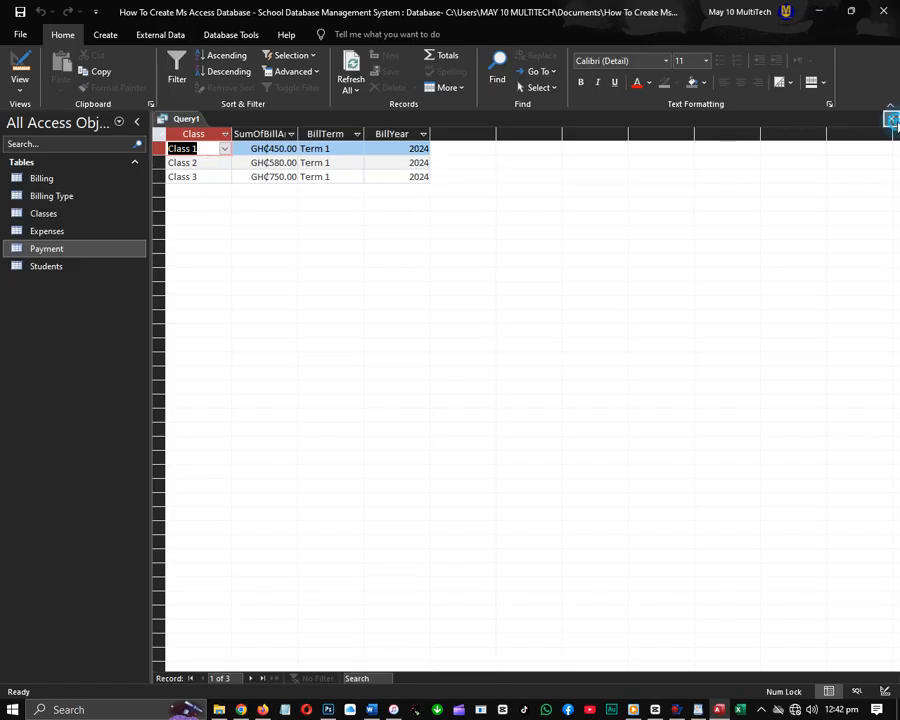
left_click(891, 119)
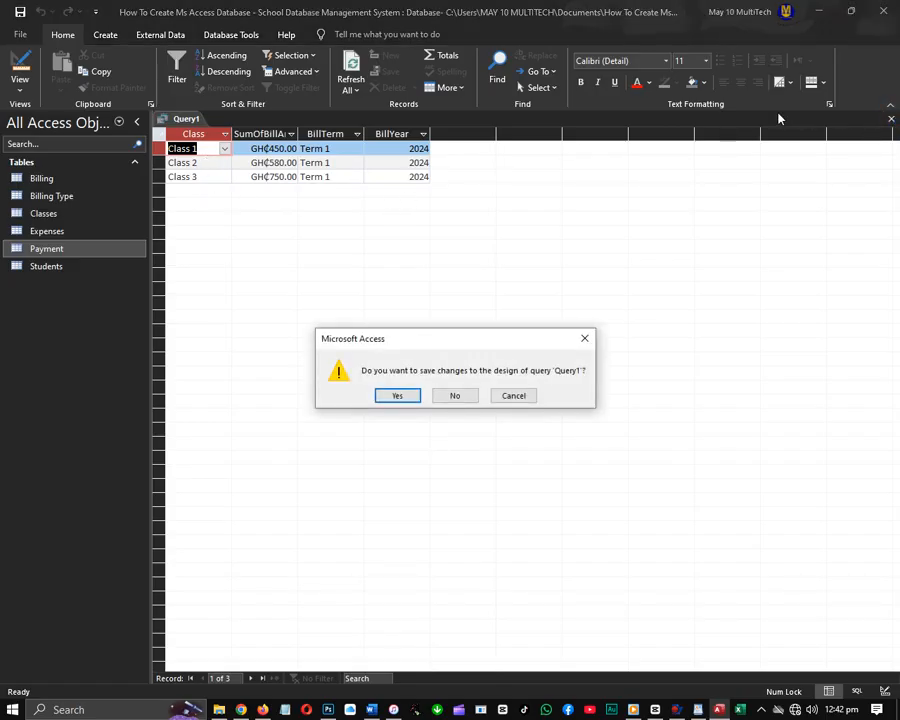
key("Return")
type("Billing_Query")
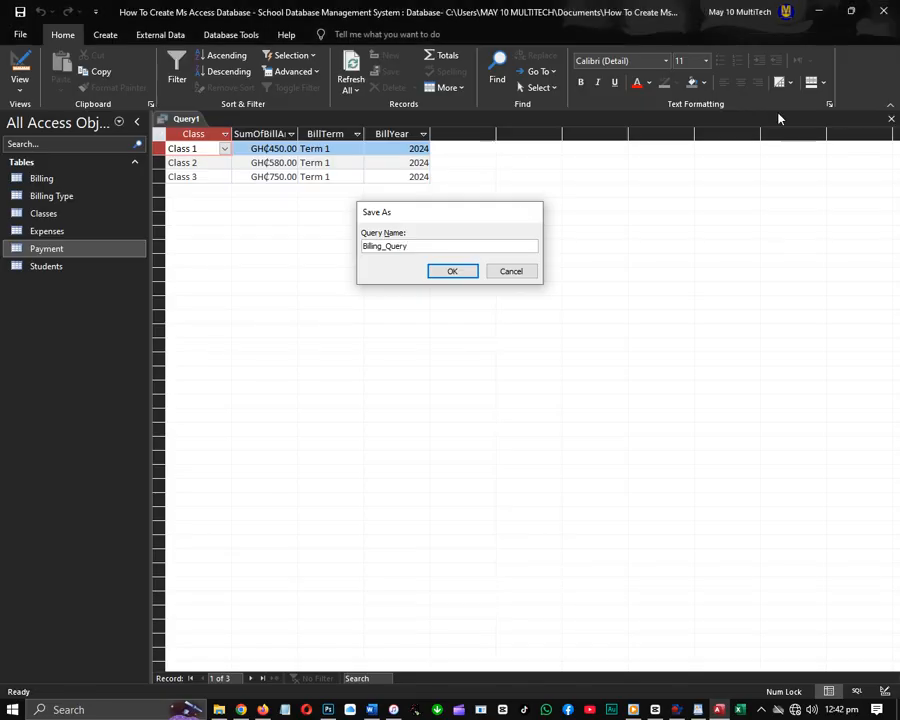
key("Return")
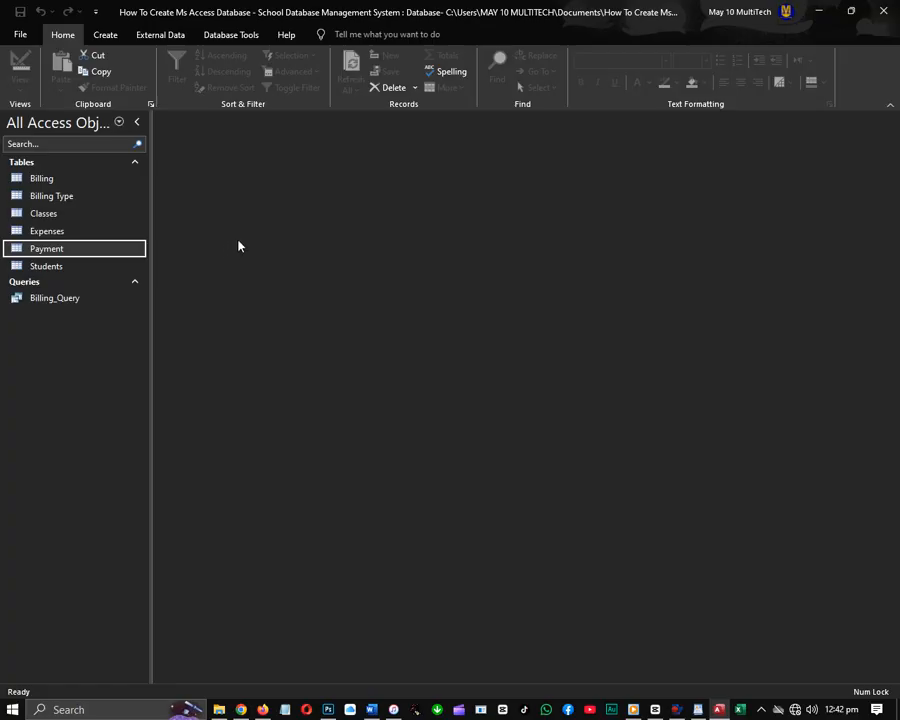
- Create a new query in design view with Billing_Query and the Classes, Students and Payment tables added to it
left_click(100, 34)
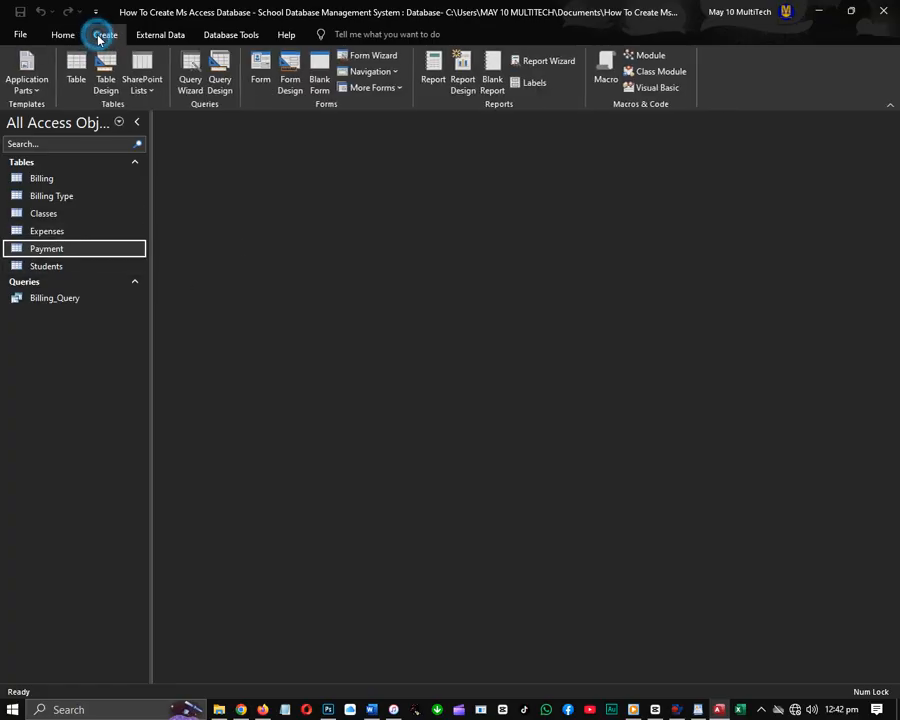
left_click(225, 80)
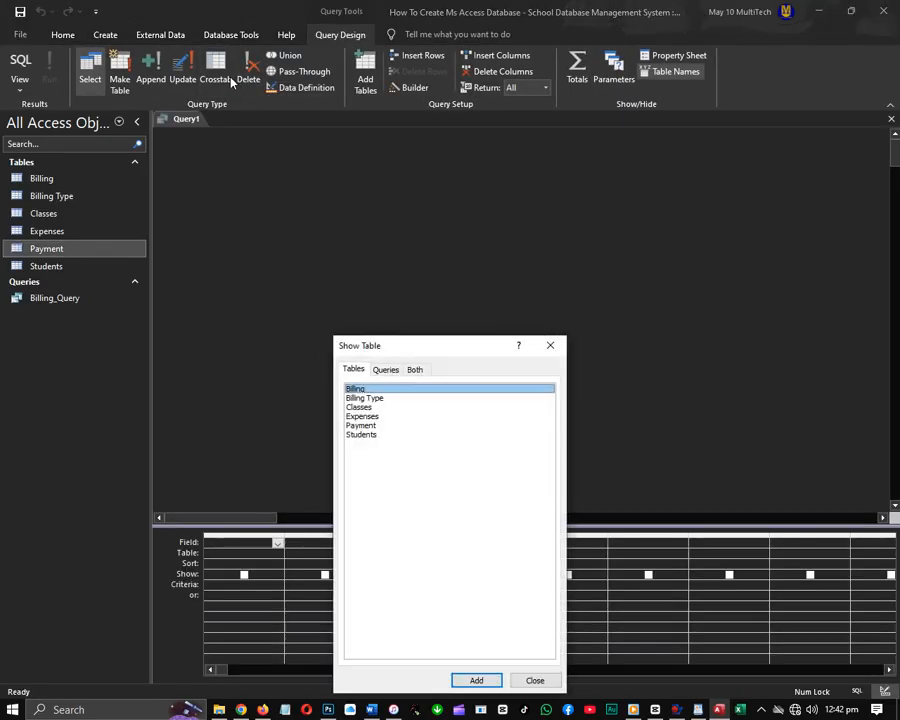
left_click(386, 370)
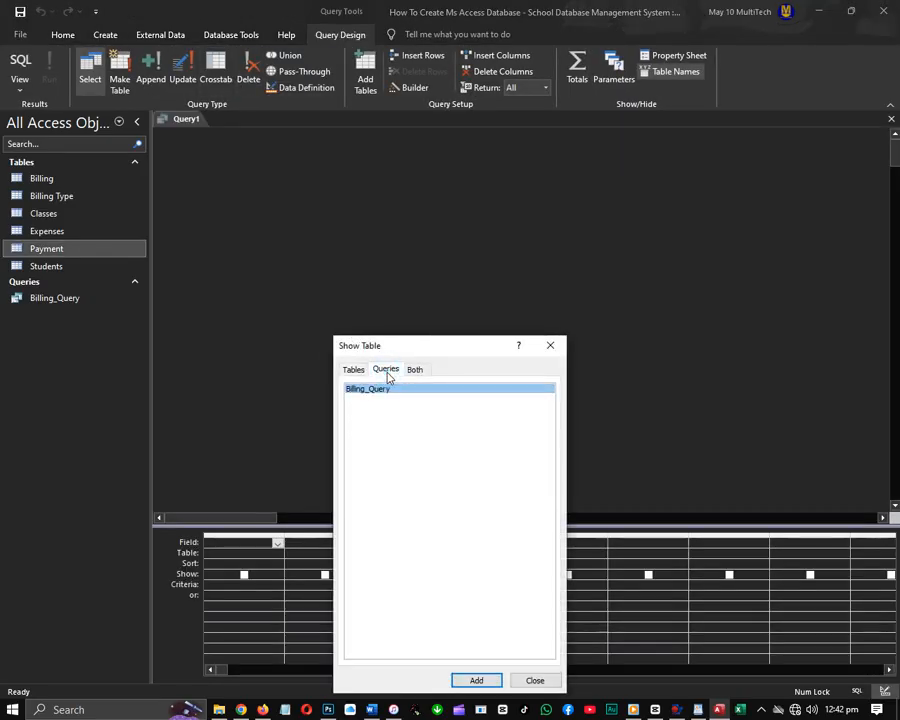
double_click(368, 390)
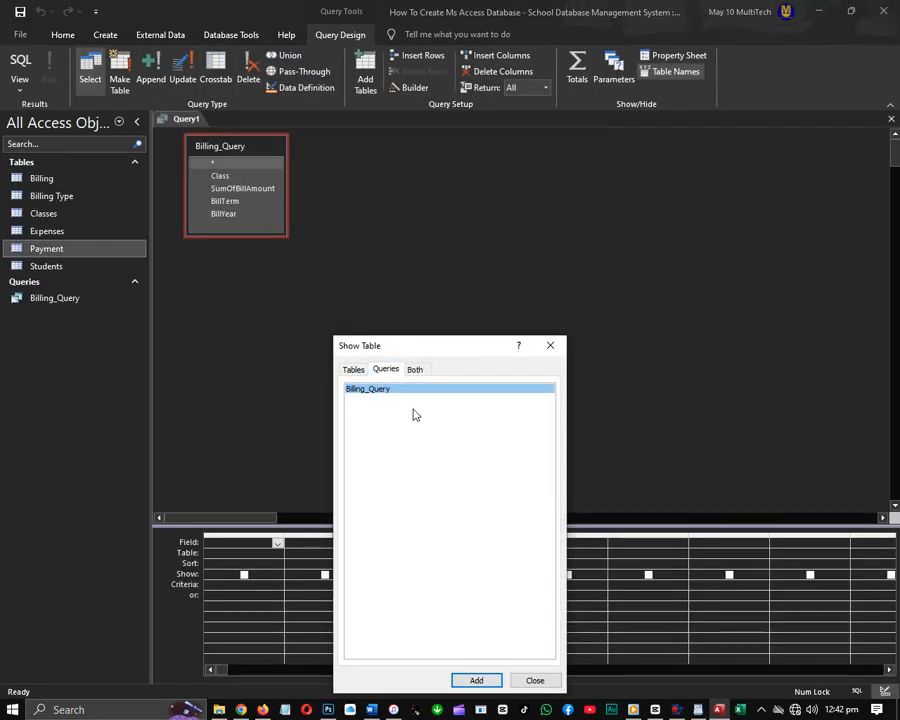
left_click(354, 370)
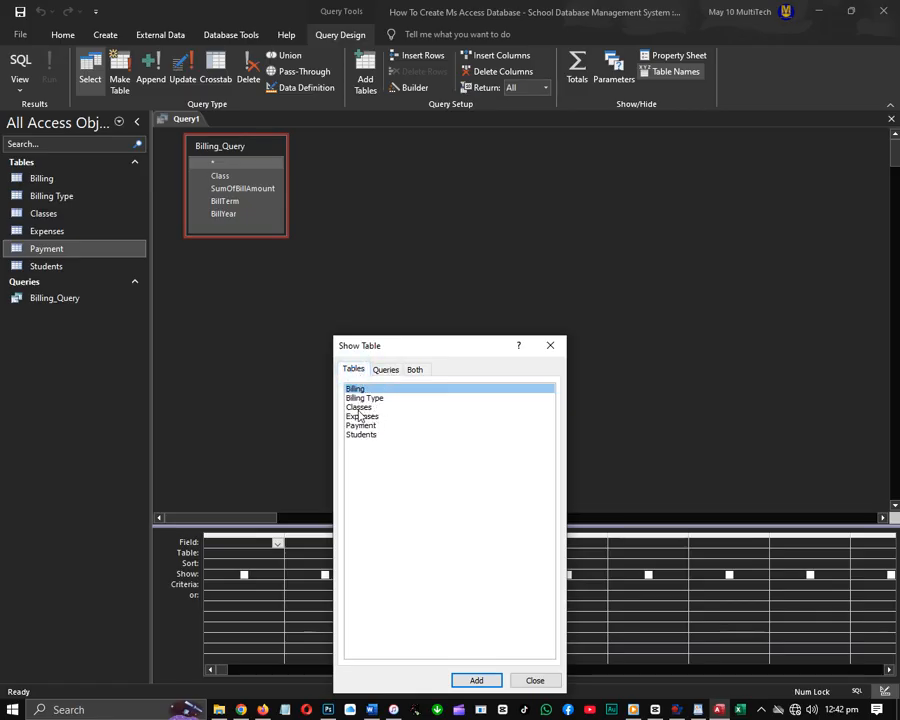
double_click(359, 407)
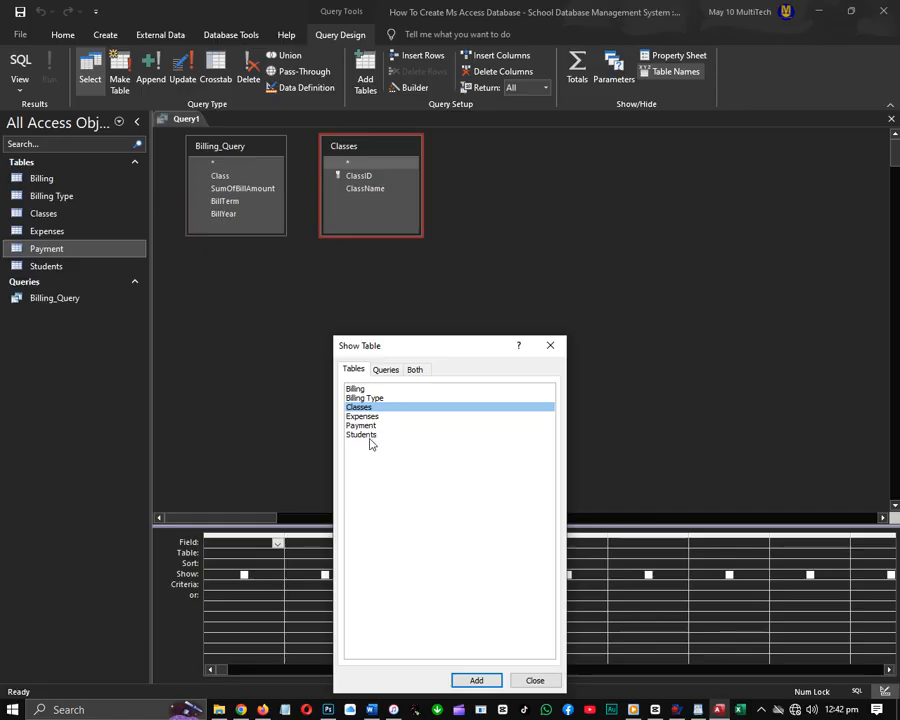
double_click(366, 436)
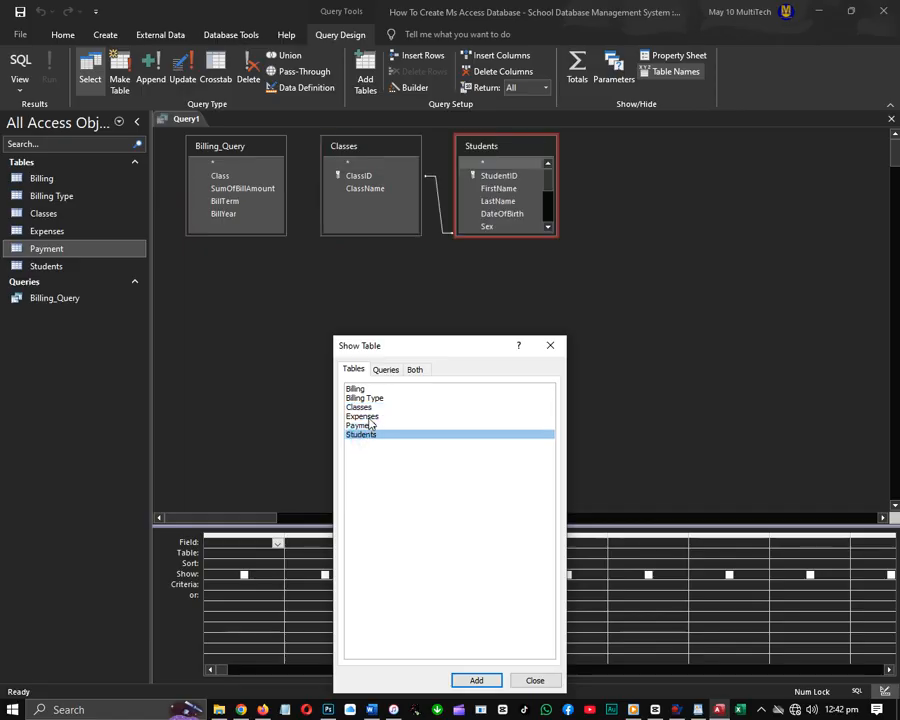
double_click(366, 426)
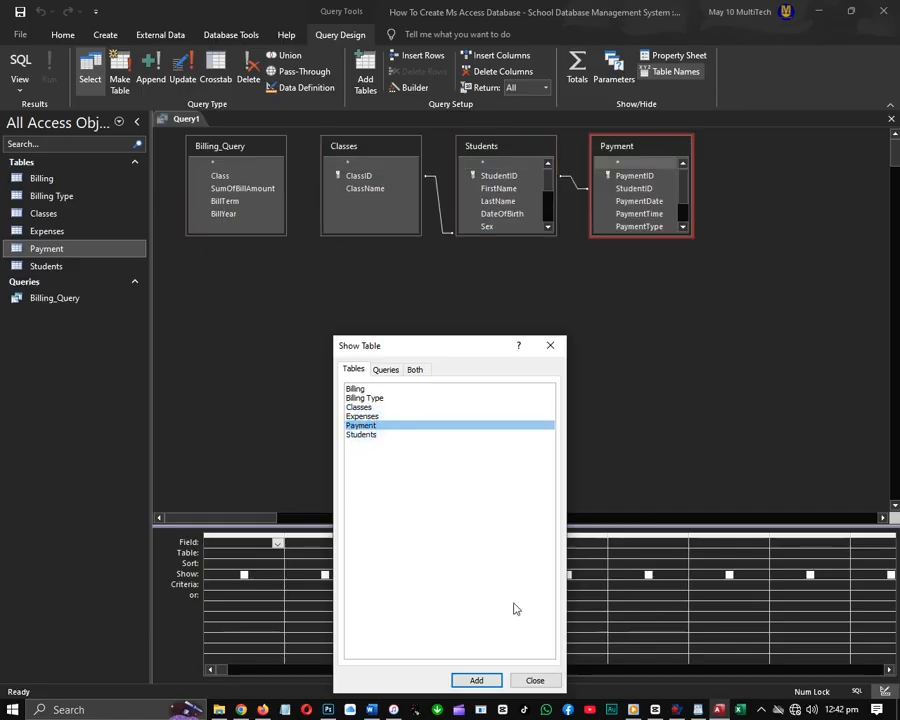
left_click(537, 679)
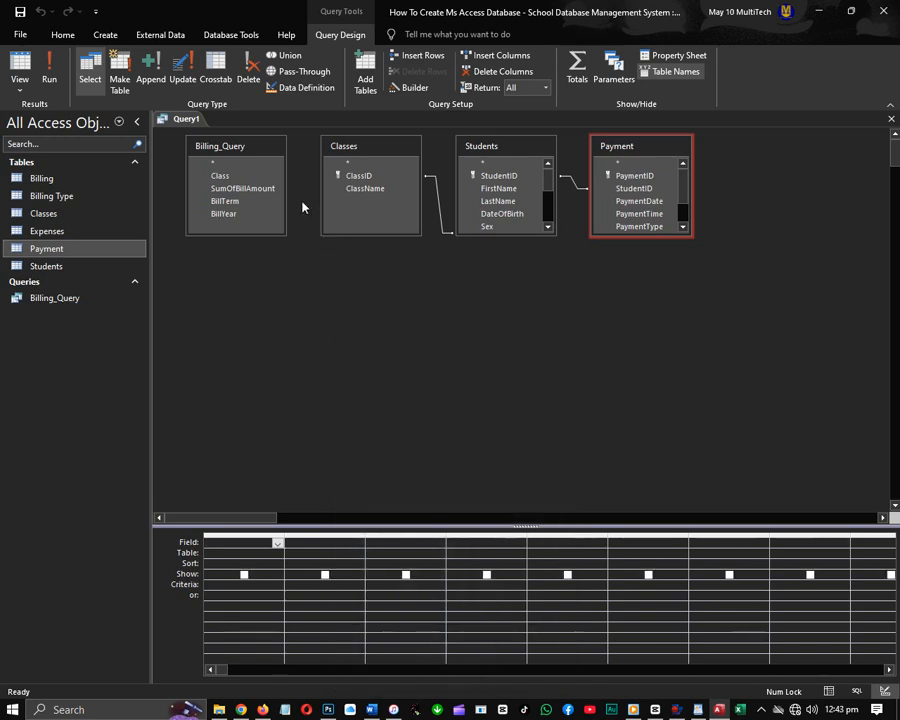
- Join Billing_Query's Class field to ClassID in Classes, and enlarge the Students and Payment field lists
left_click_drag(220, 175, 370, 177)
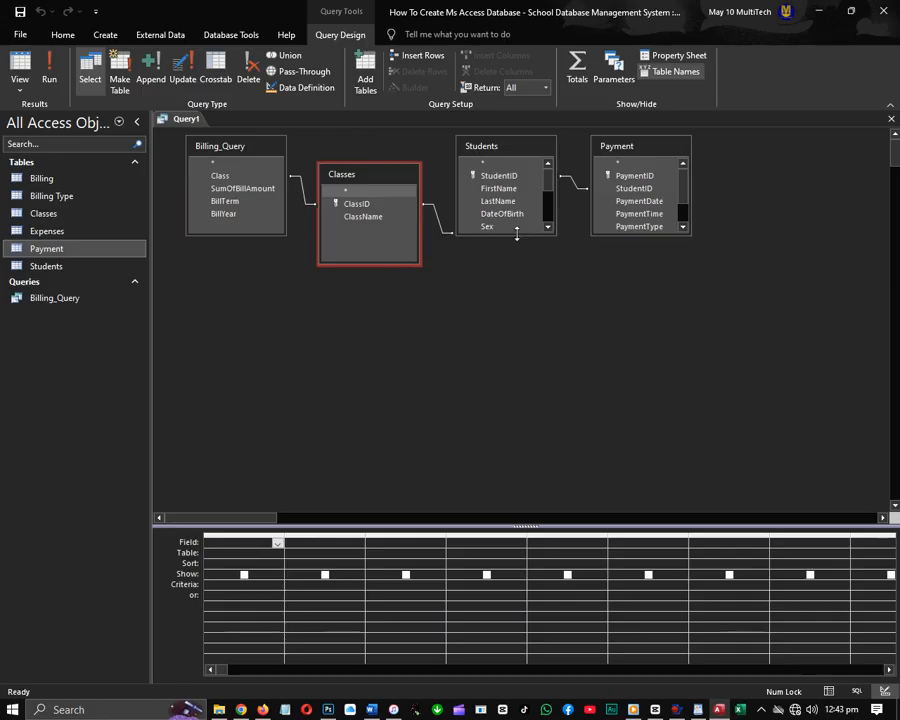
left_click_drag(517, 233, 517, 326)
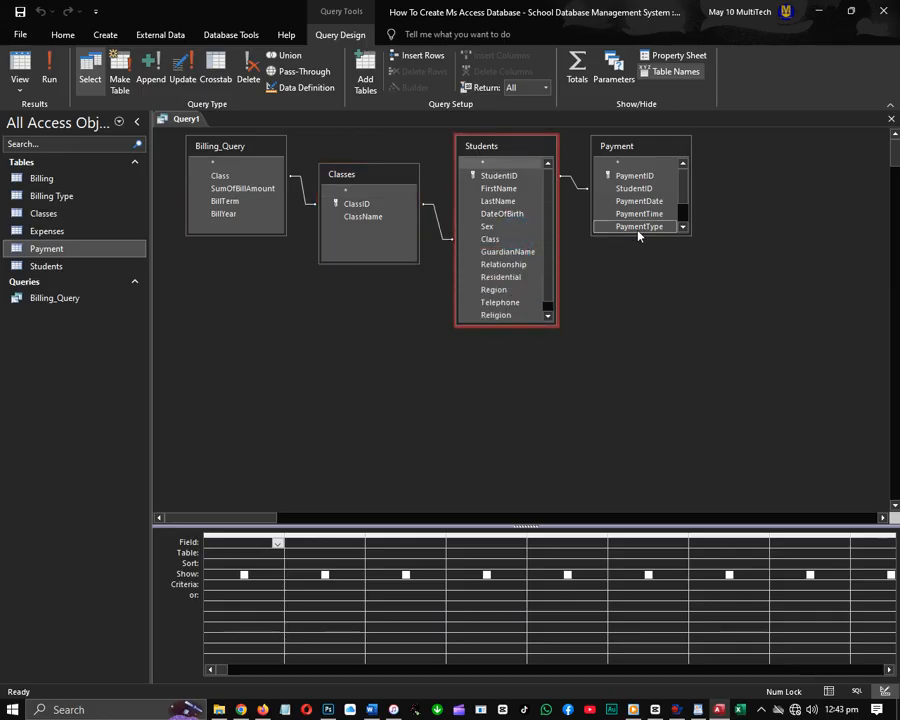
left_click_drag(639, 234, 641, 319)
- Add StudentID from Payment and FirstName, LastName and Class from Students to the query, deleting the duplicate Class column
double_click(632, 190)
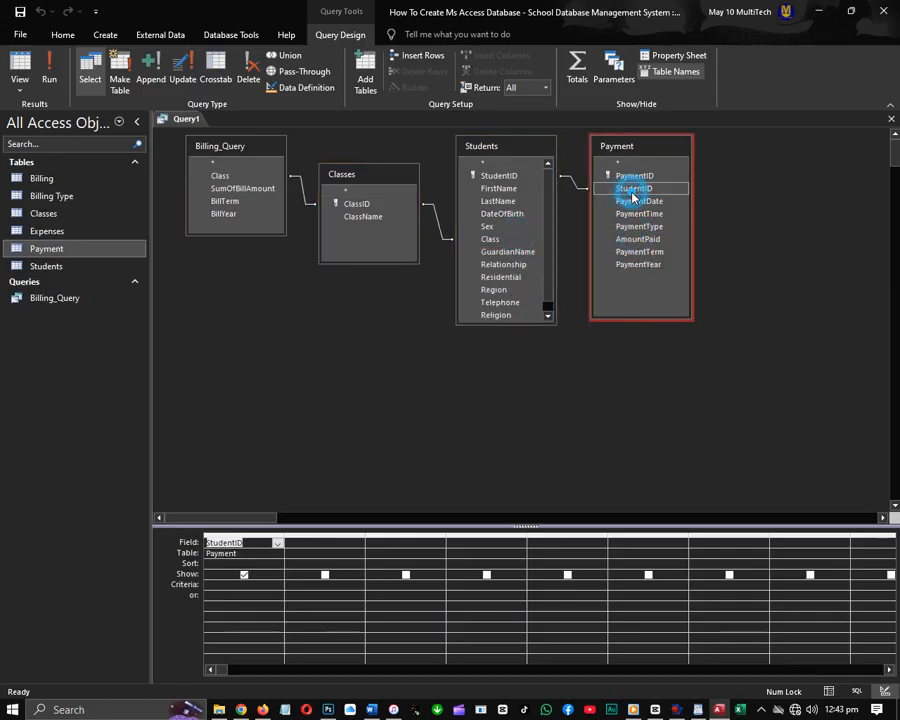
left_click(495, 189)
double_click(495, 189)
double_click(498, 201)
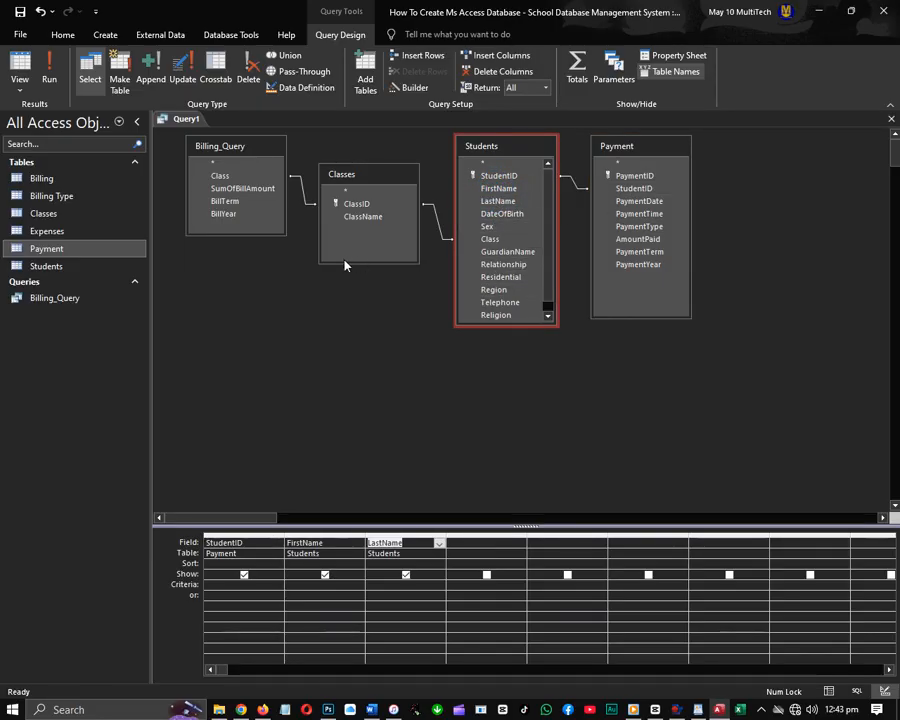
left_click(488, 239)
double_click(489, 240)
double_click(490, 242)
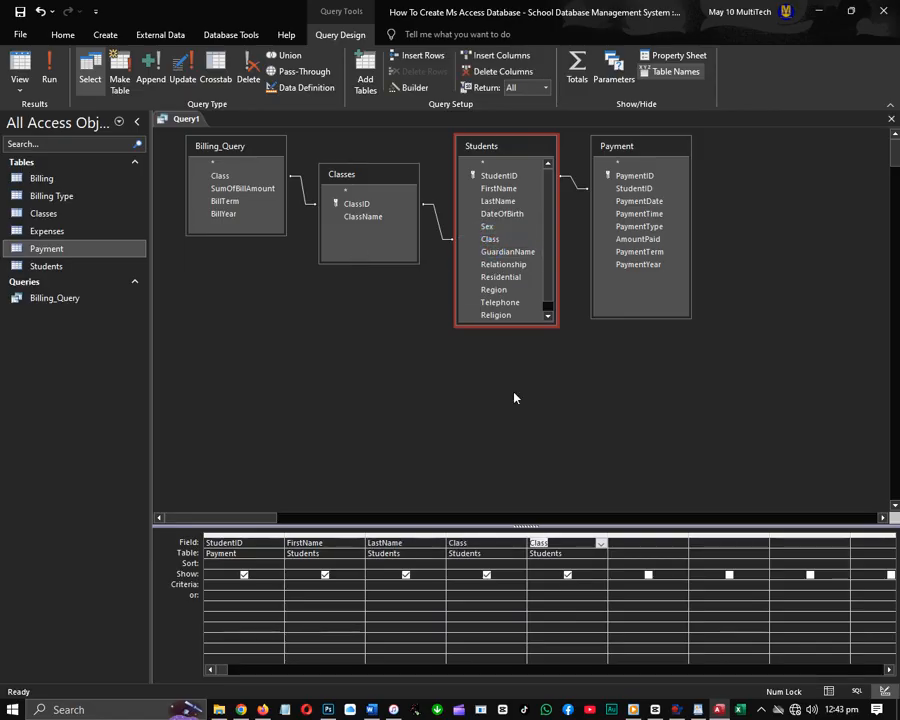
left_click(559, 536)
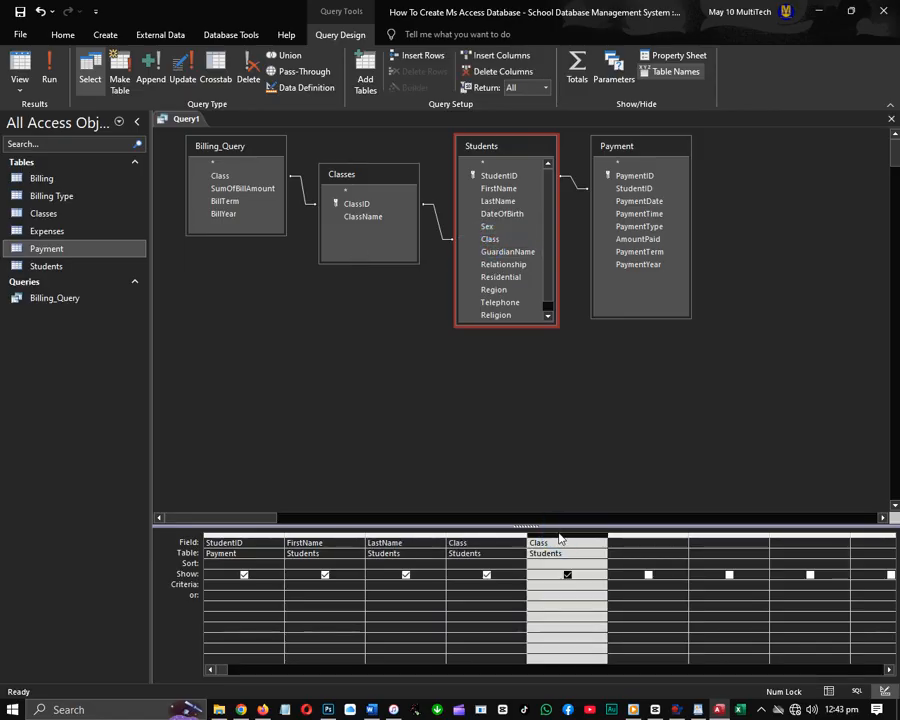
key("Delete")
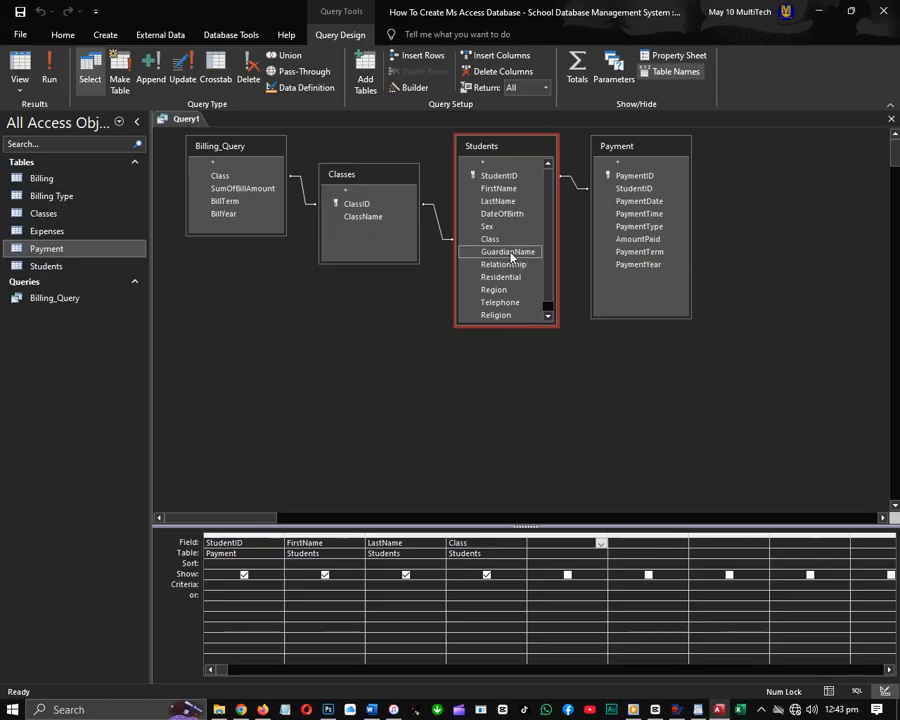
- Add SumOfBillAmount from Billing_Query, preview the records with the StudentID column fitted to its contents, and return to the design
double_click(228, 190)
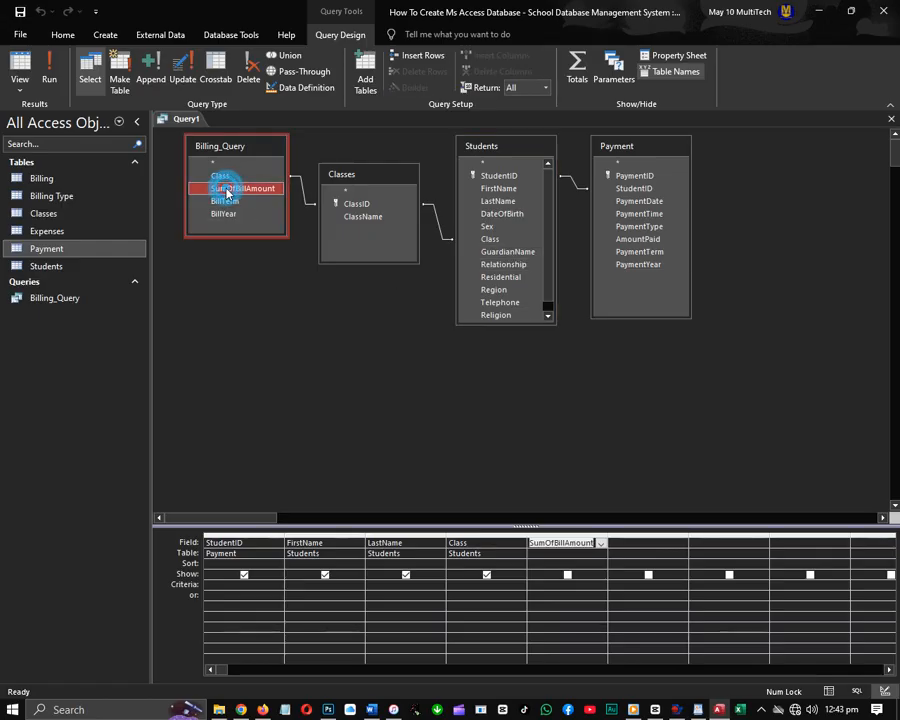
left_click(19, 62)
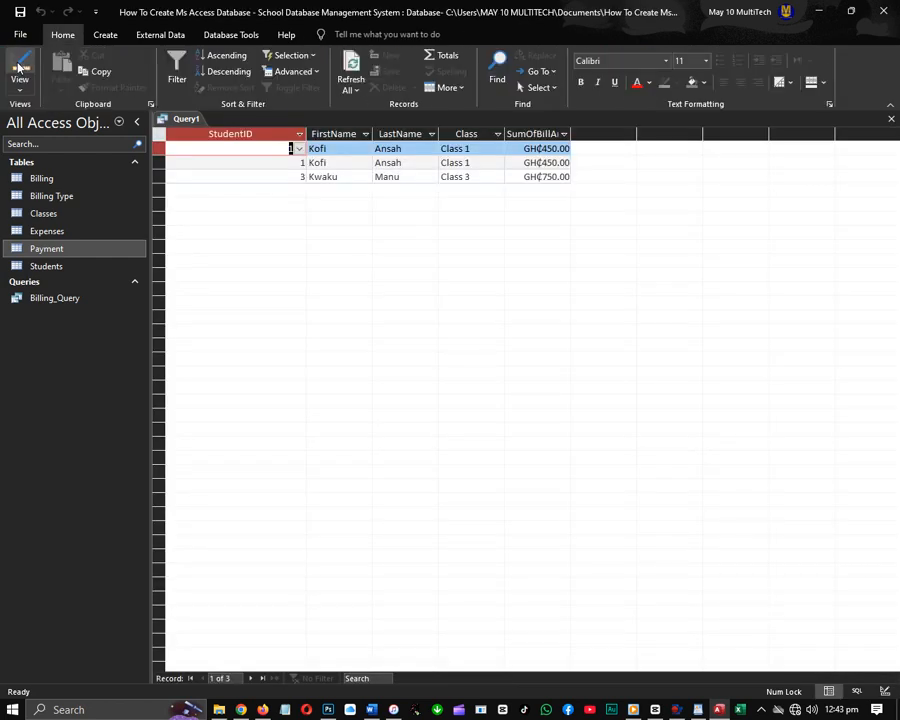
double_click(307, 133)
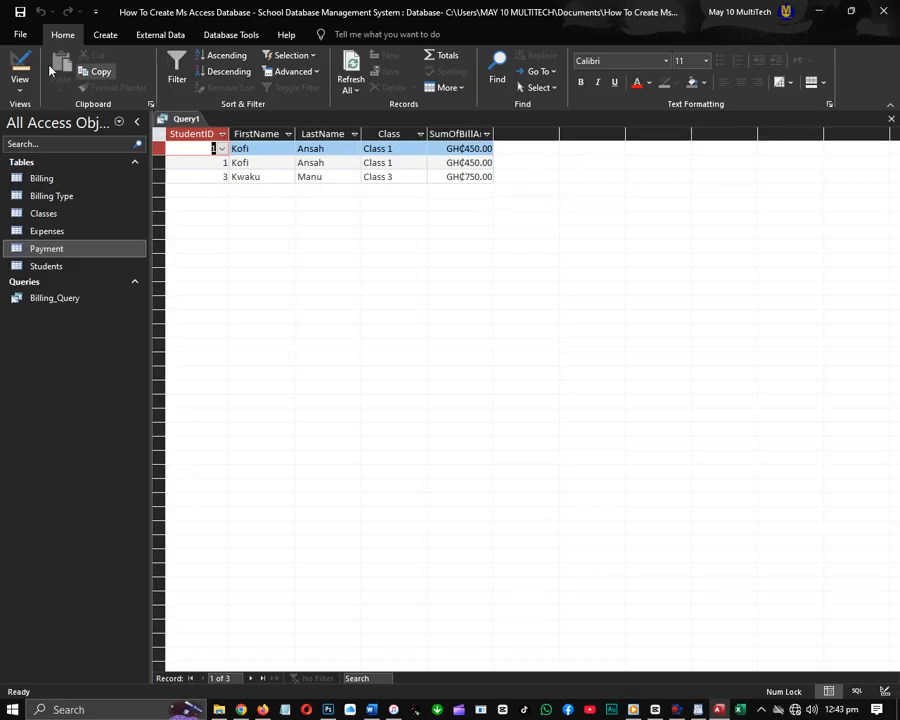
left_click(17, 45)
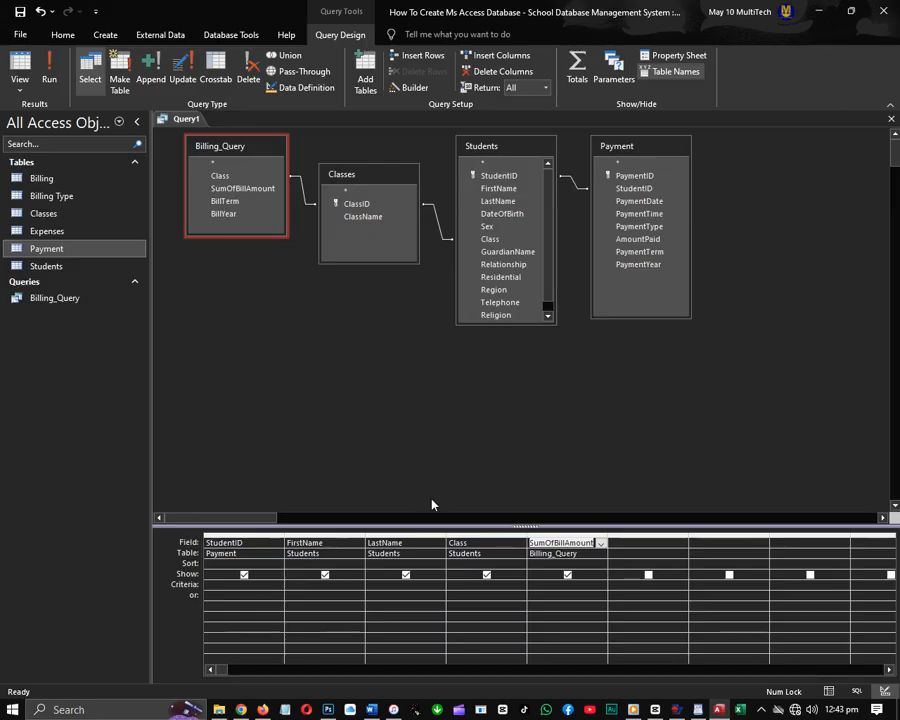
left_click(228, 201)
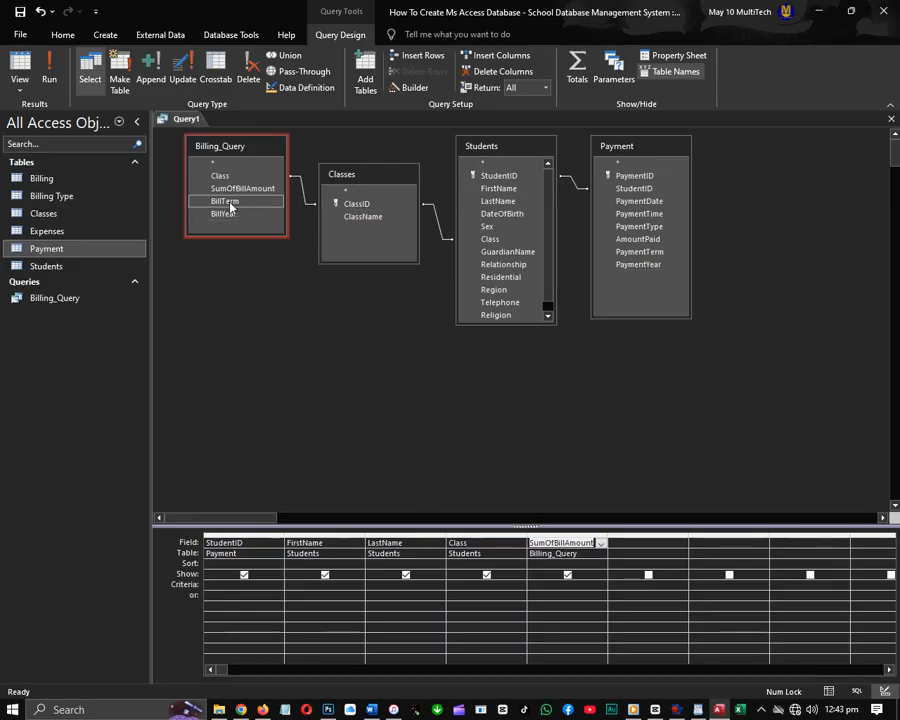
double_click(229, 201)
left_click(232, 214)
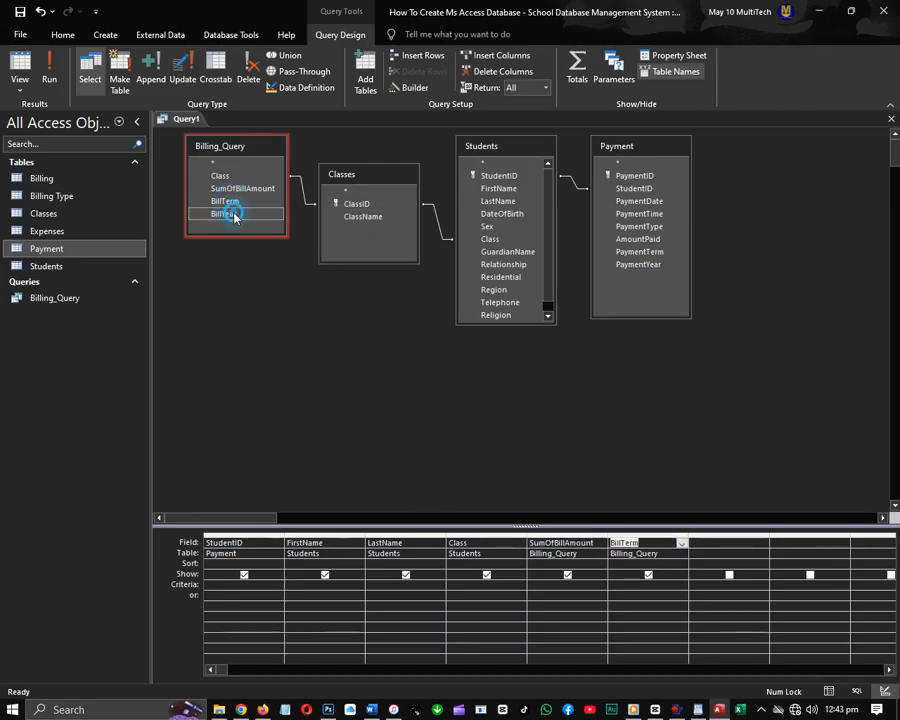
double_click(232, 214)
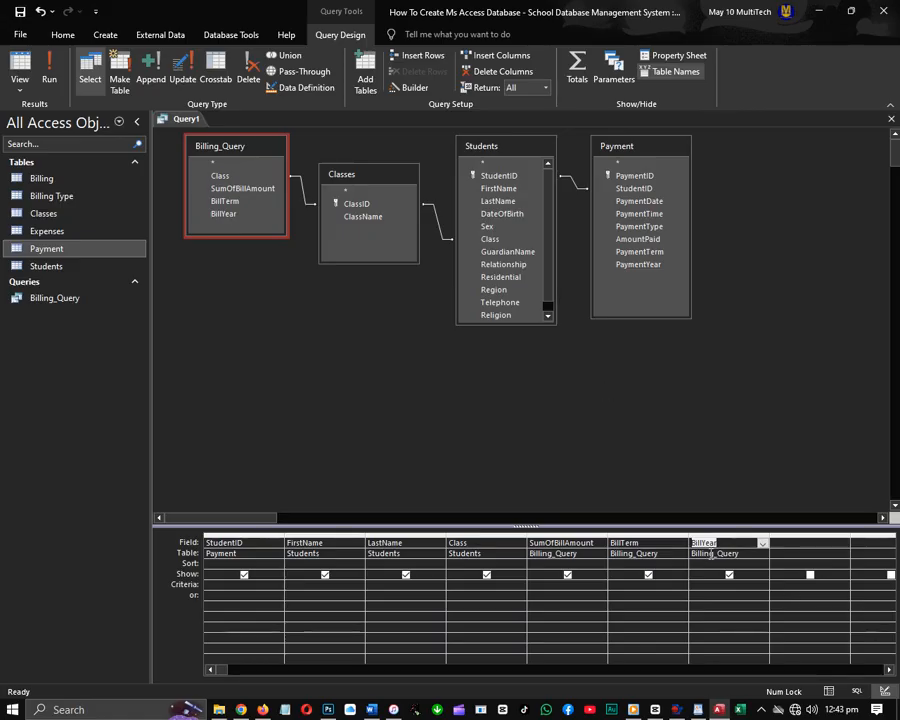
left_click_drag(705, 536, 665, 538)
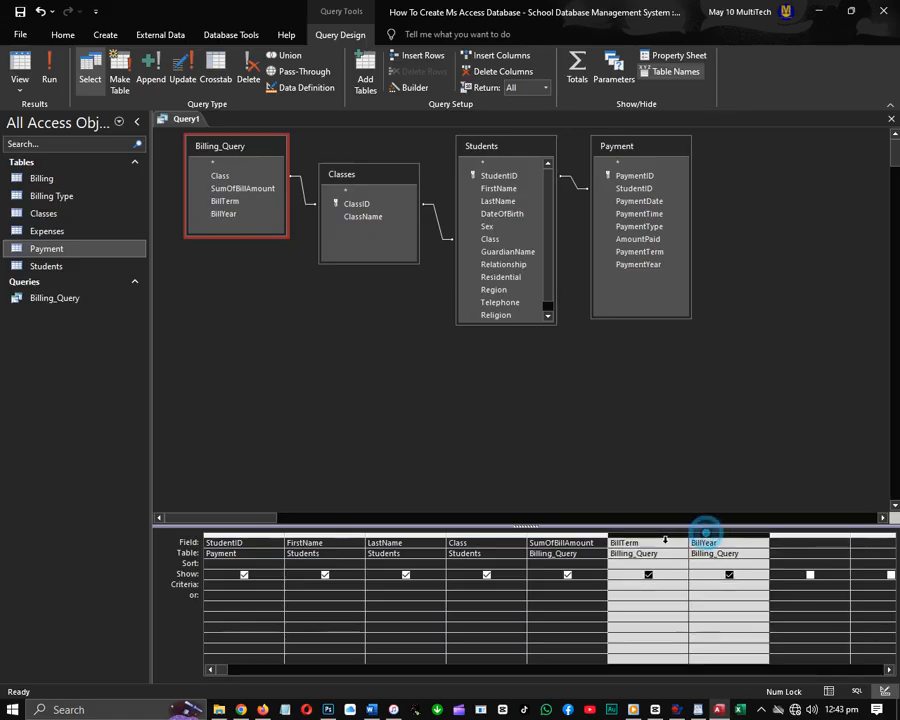
key("Delete")
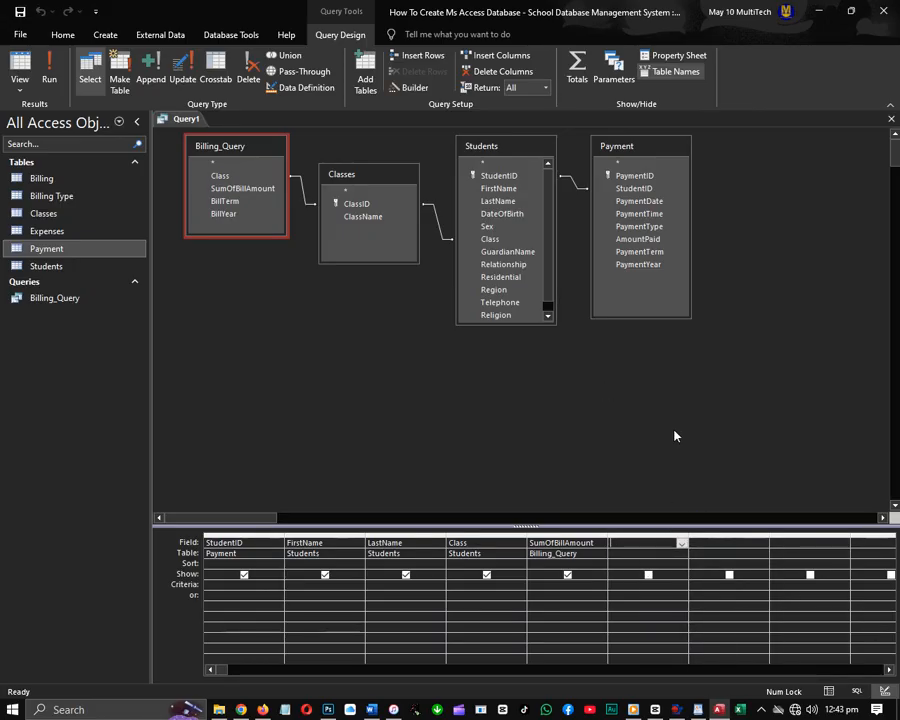
- Add AmountPaid from Payment and BillTerm and BillYear from Billing_Query, then preview the query's records and return to its design
double_click(645, 243)
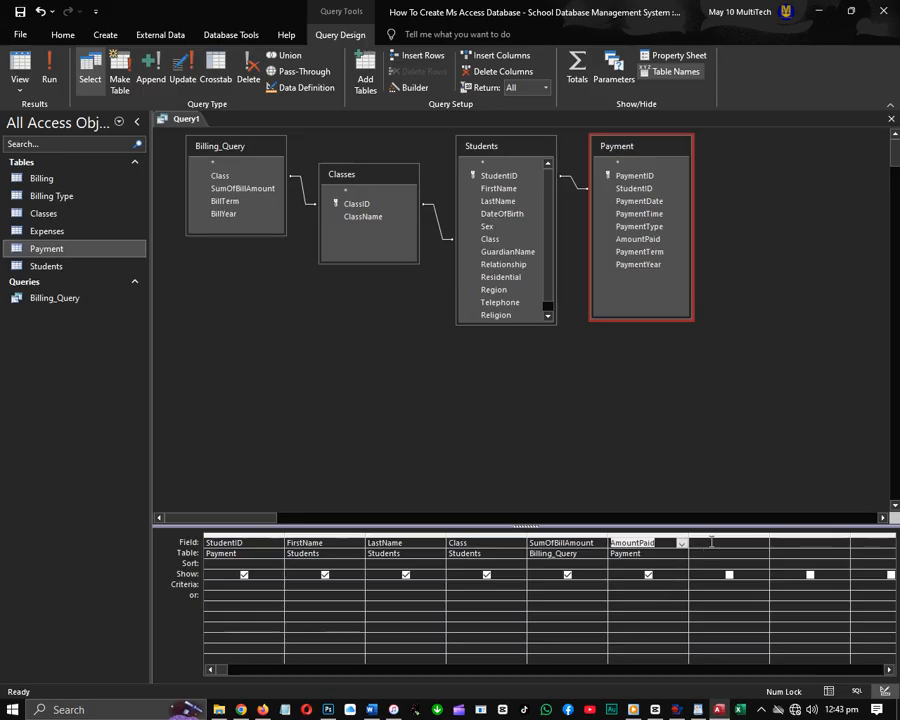
double_click(222, 201)
double_click(222, 214)
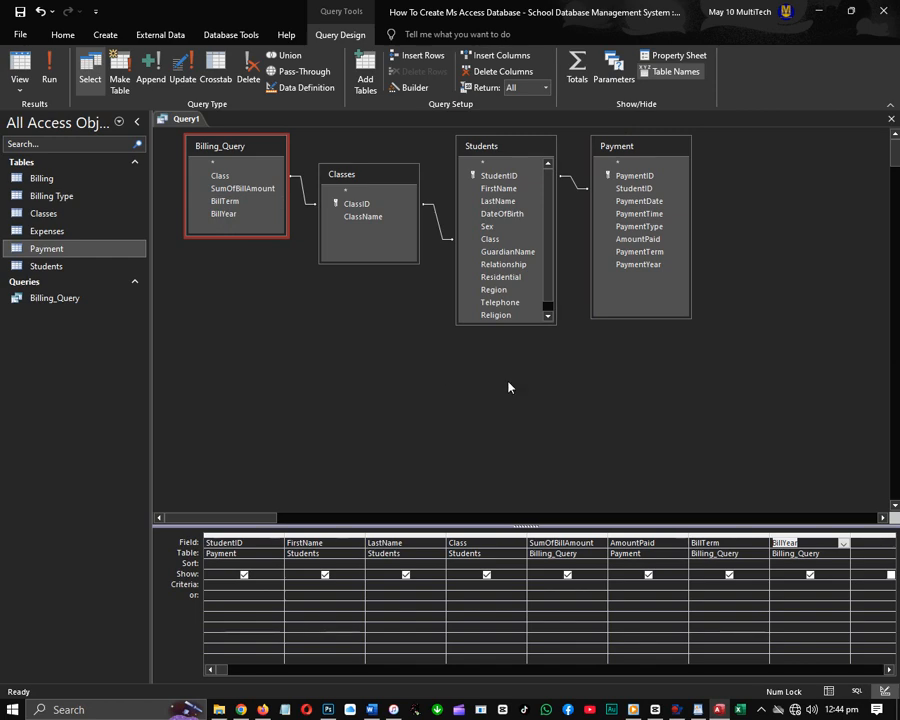
left_click(22, 66)
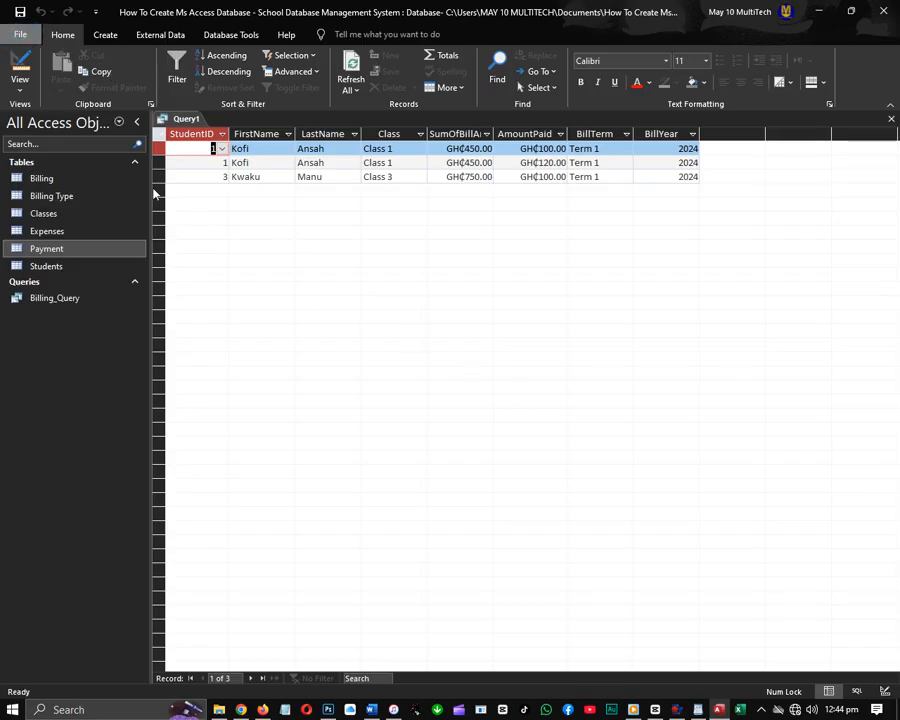
left_click(20, 34)
left_click(20, 42)
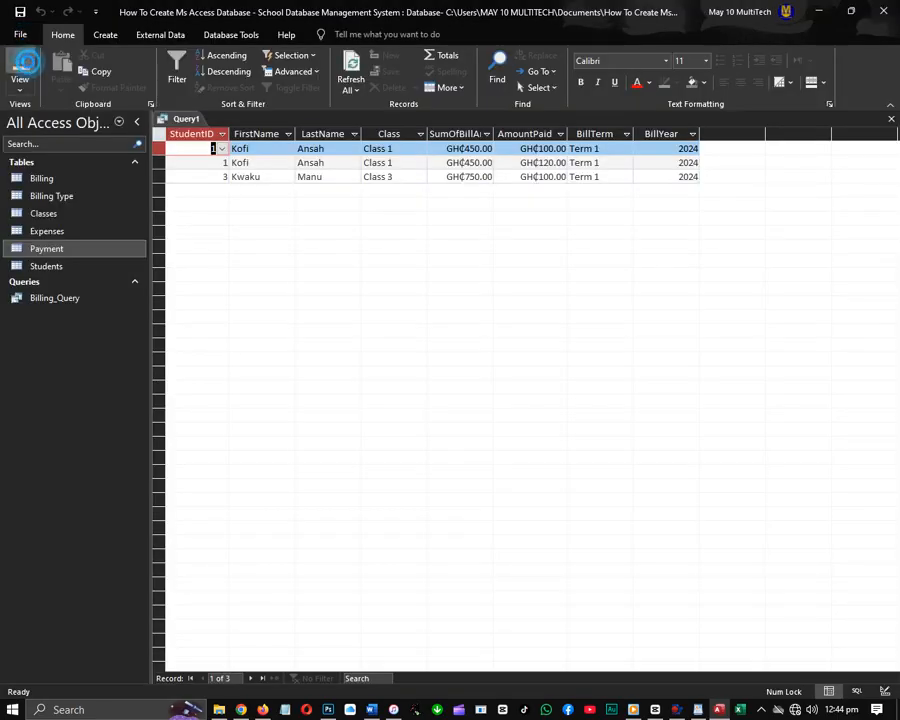
left_click(22, 64)
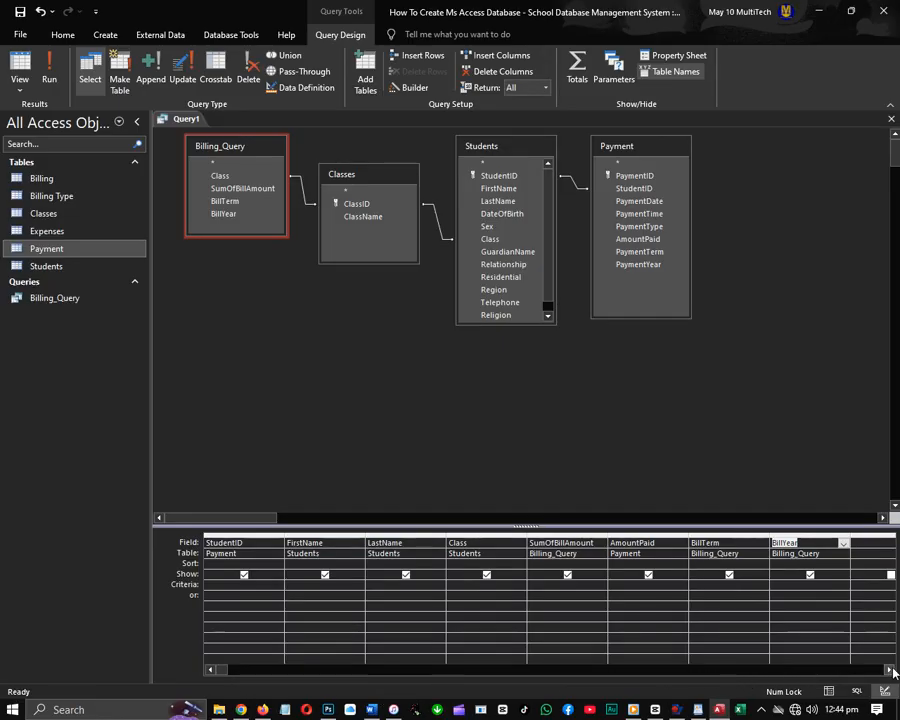
- Start a calculated field named Balance in the empty column after BillYear and open the Expression Builder for it
left_click(889, 670)
left_click(889, 670)
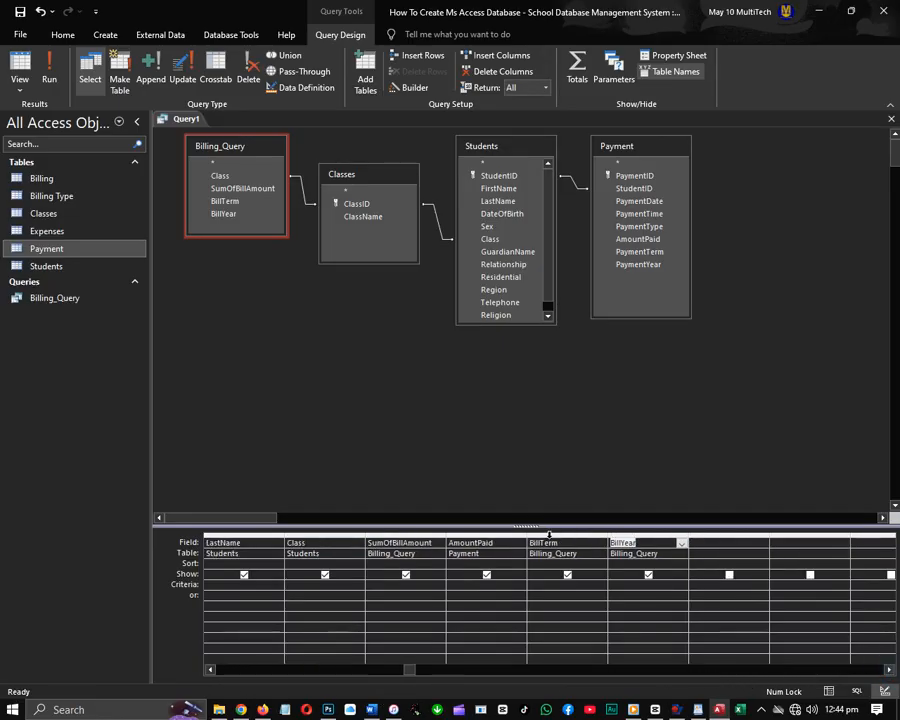
left_click(723, 542)
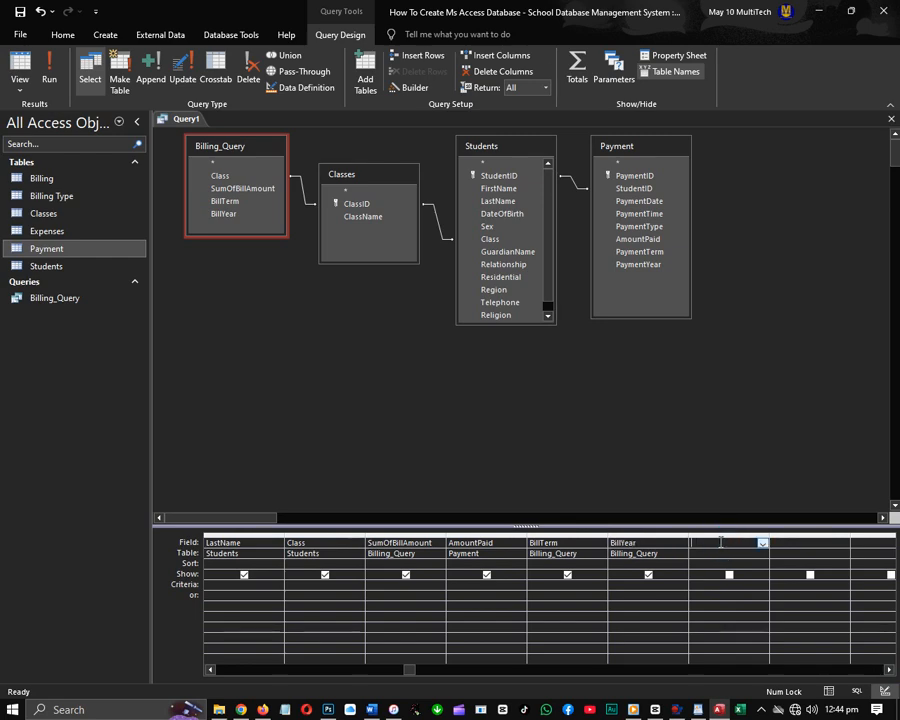
type("Balance:")
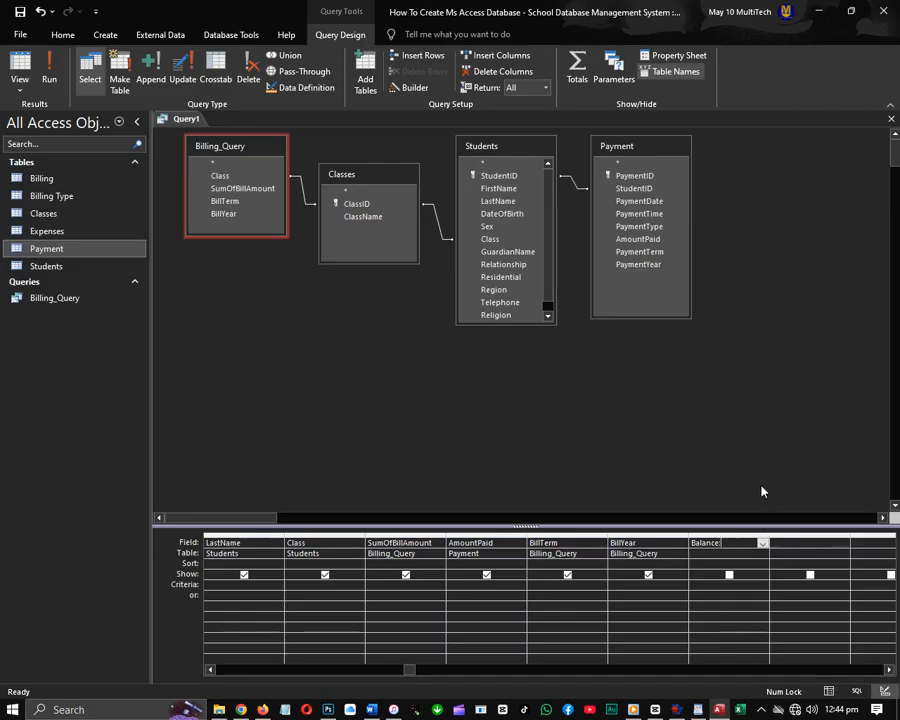
left_click(418, 88)
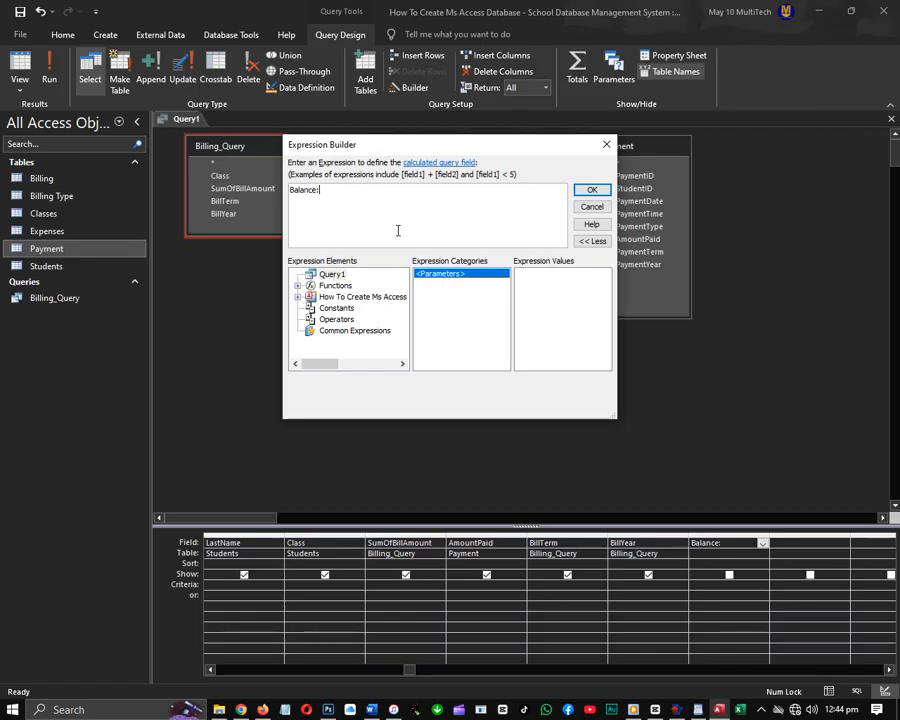
- Begin the Balance expression with Billing_Query.[SumOfBillAmount], leaving a space after the colon
type("Billing_Qure")
type("y.")
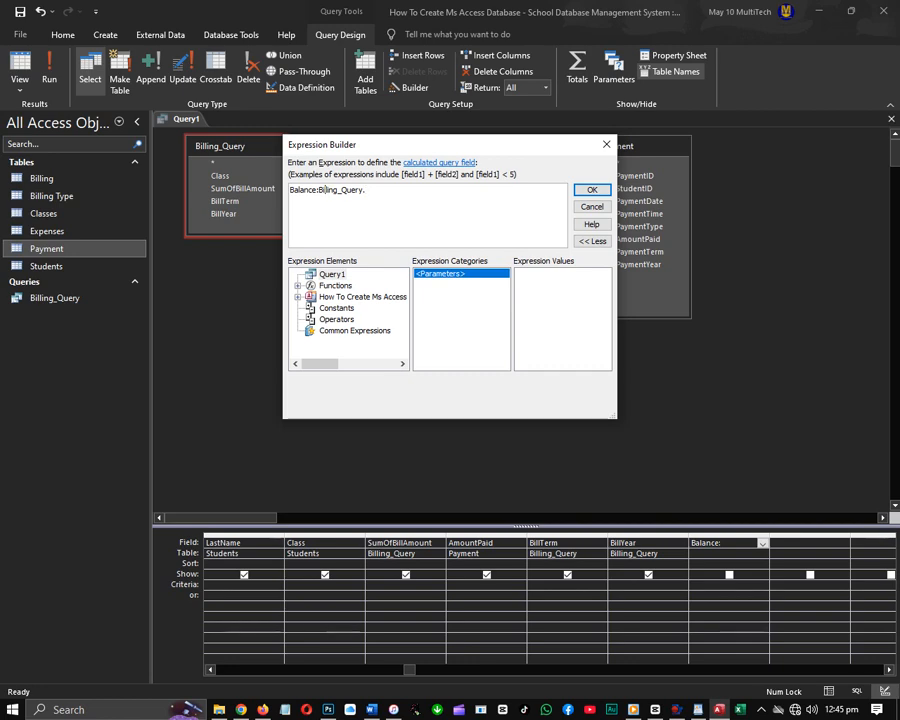
left_click(319, 189)
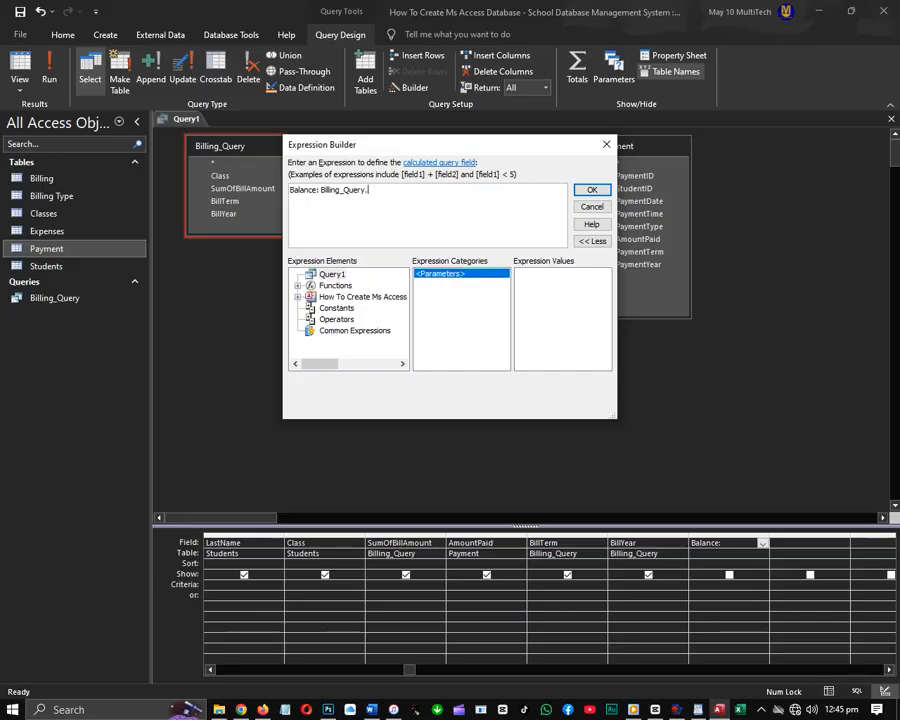
key("BackSpace")
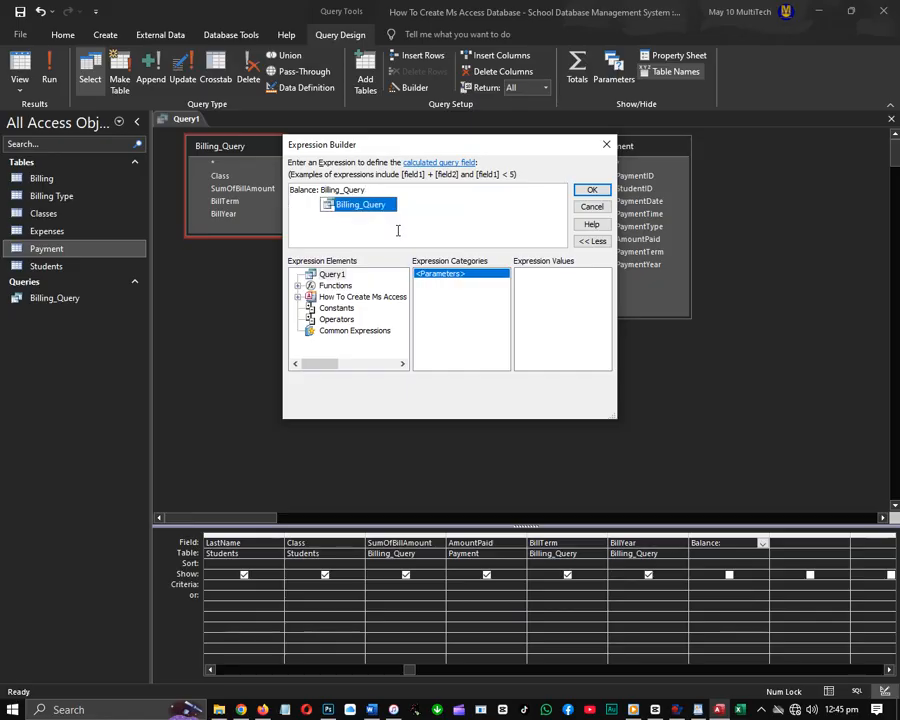
type(".")
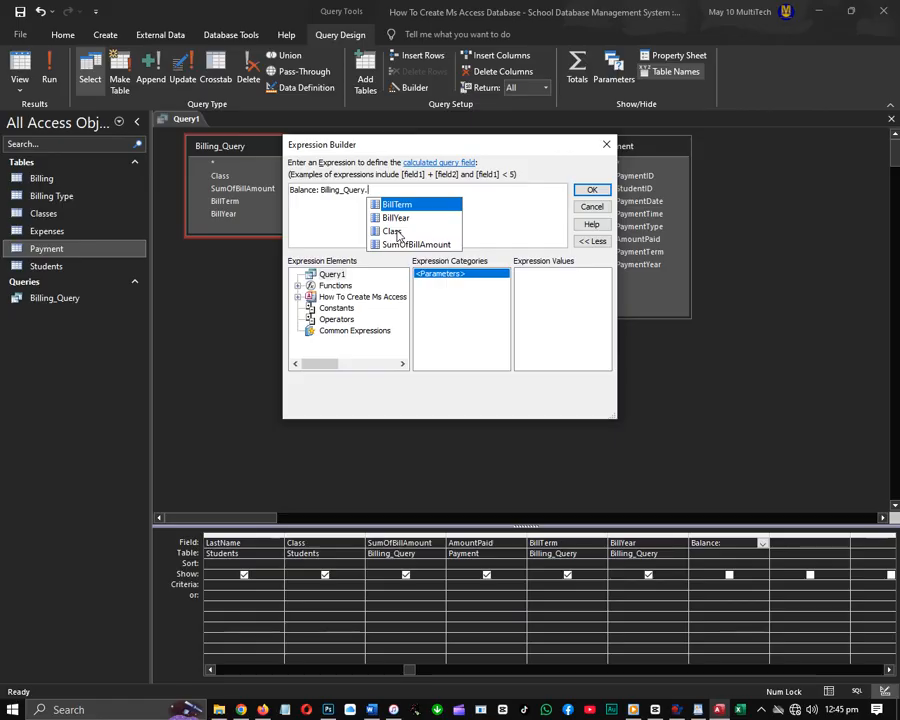
key("Down")
key("Down")
key("Down")
key("Tab")
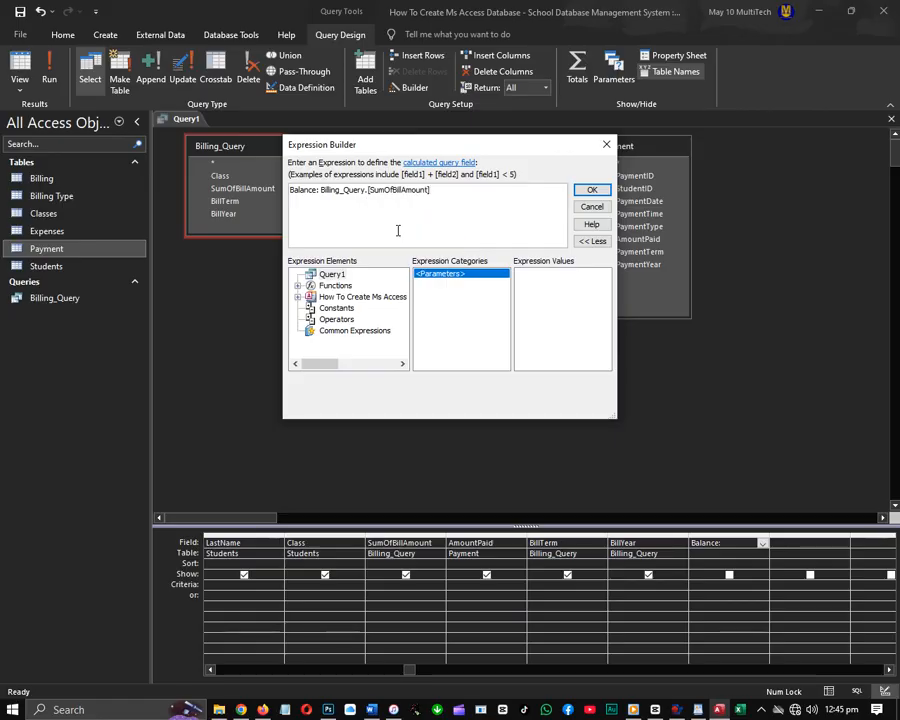
- Complete the Balance expression by subtracting Sum([Payment].[AmountPaid]), apply it, and try to preview the query's records
type("-sum(pay")
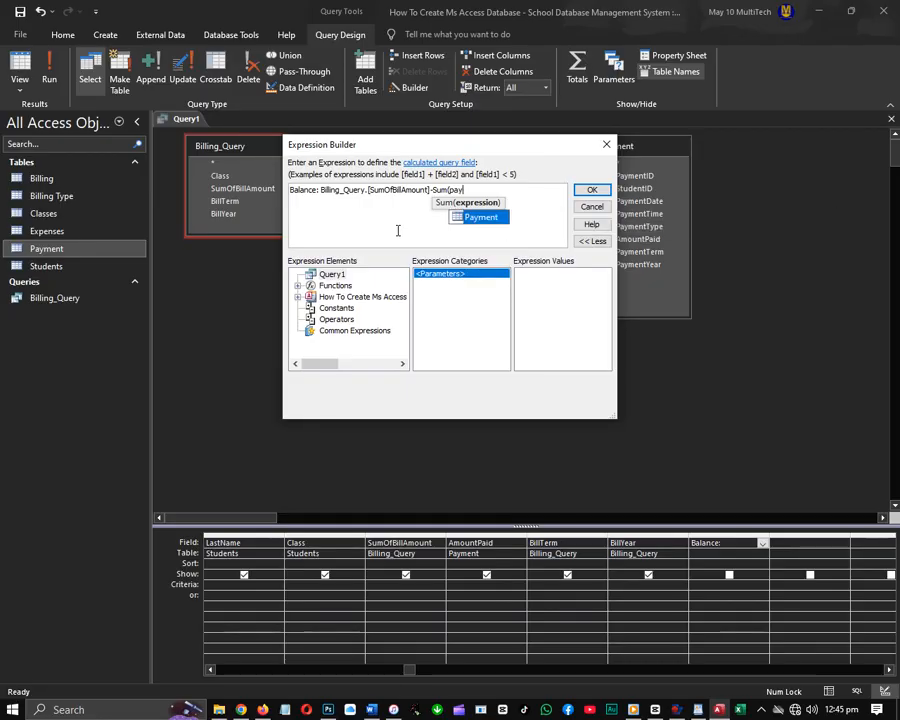
key("Tab")
type(".a")
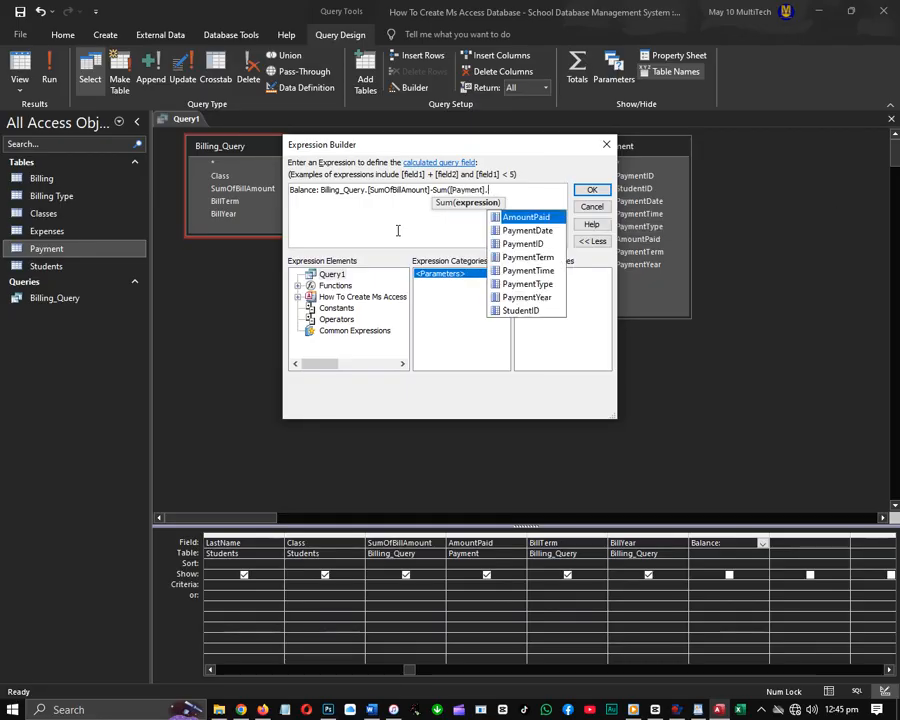
key("Tab")
type(")")
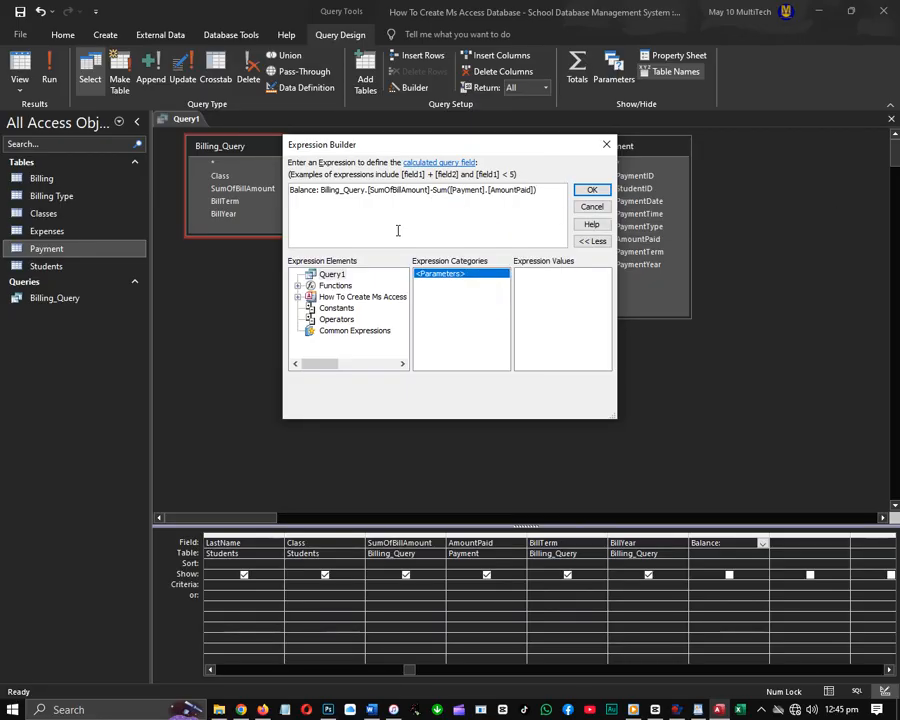
left_click(593, 190)
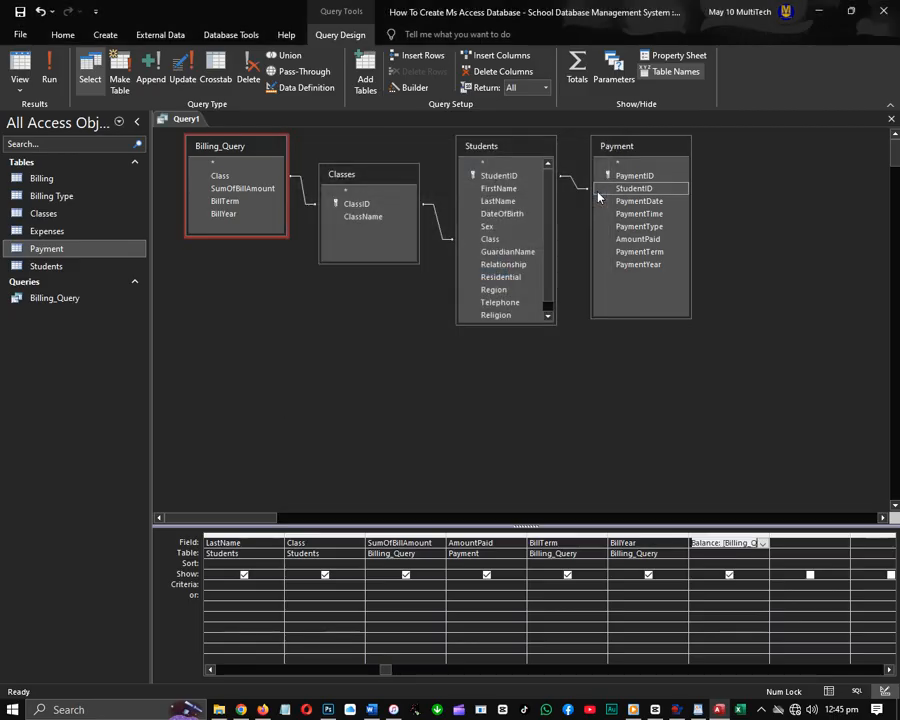
left_click(794, 542)
left_click(49, 88)
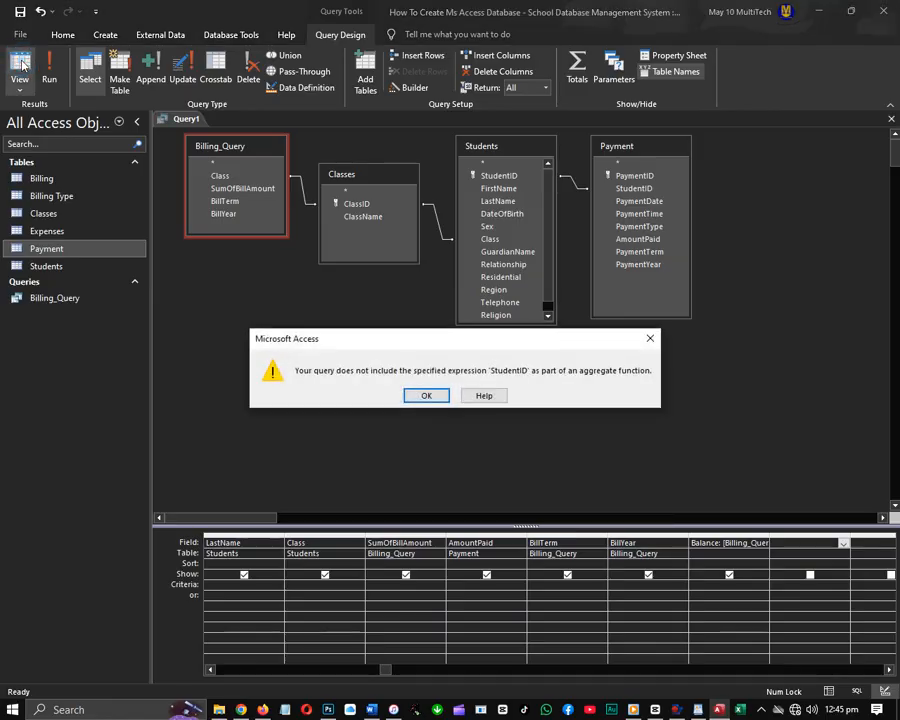
left_click(434, 398)
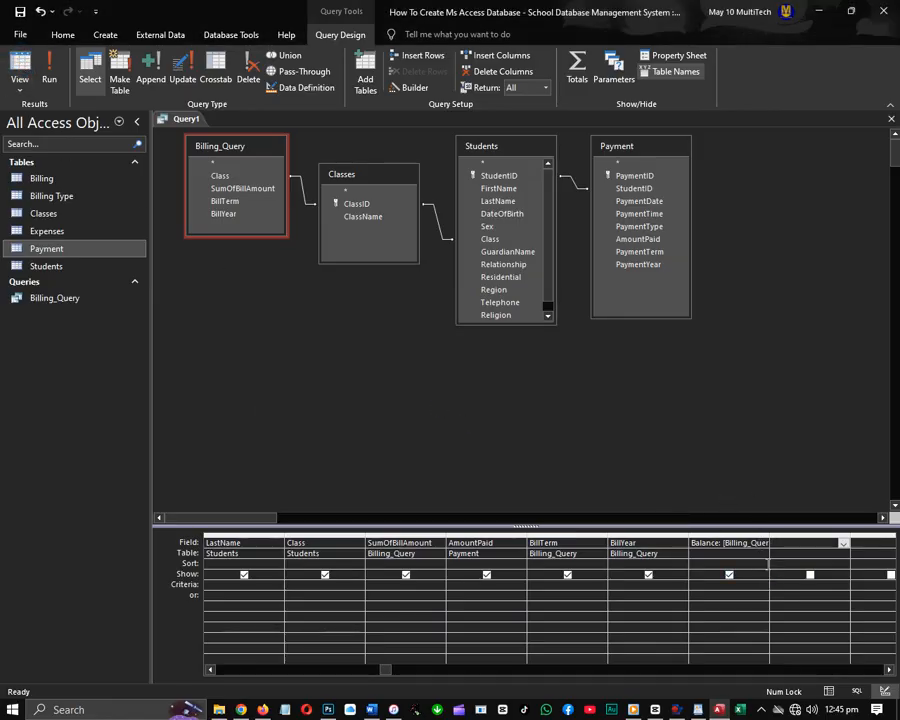
- Turn on totals with Balance set to Expression and AmountPaid set to Sum, preview the records, and return to the design
left_click(579, 68)
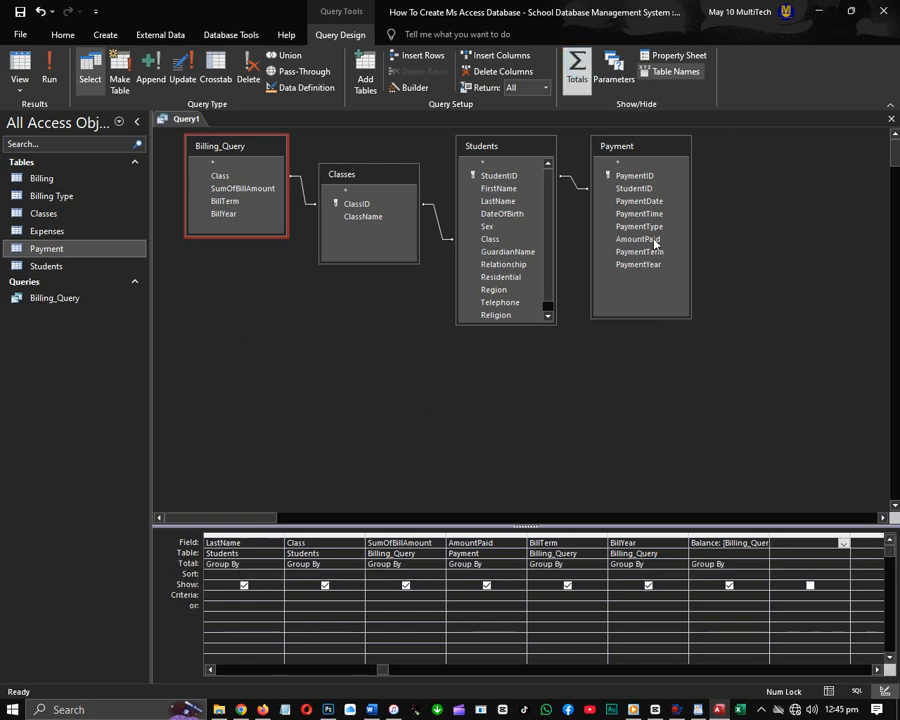
left_click(762, 564)
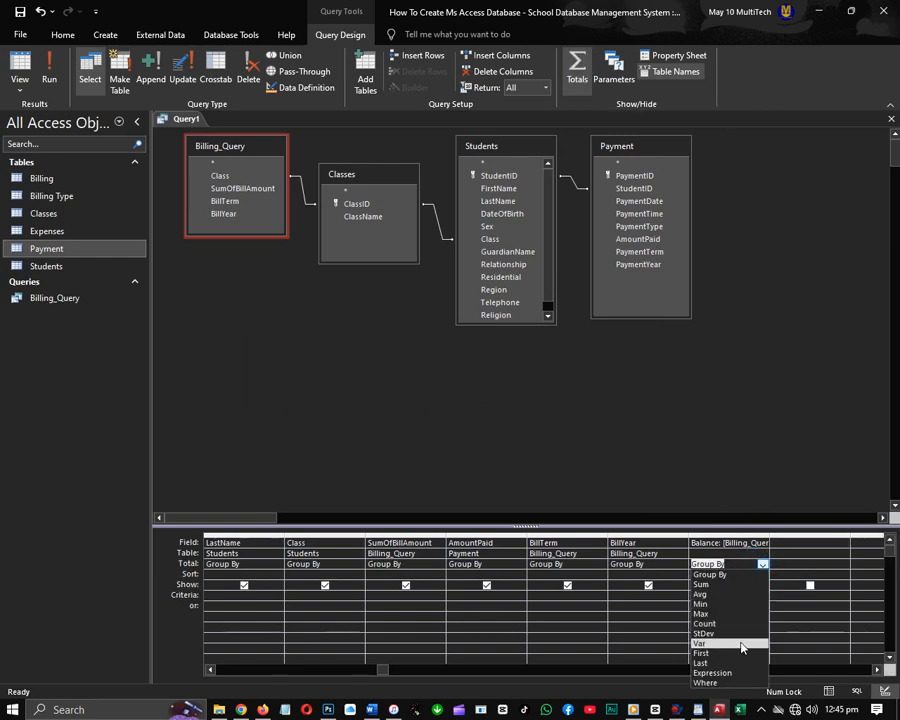
left_click(729, 676)
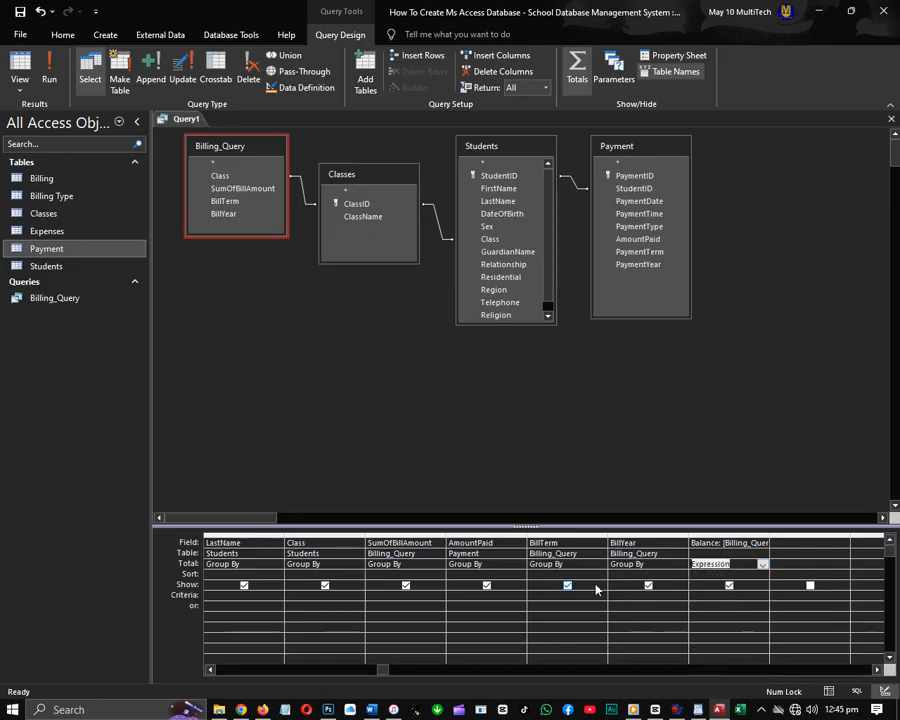
left_click(508, 563)
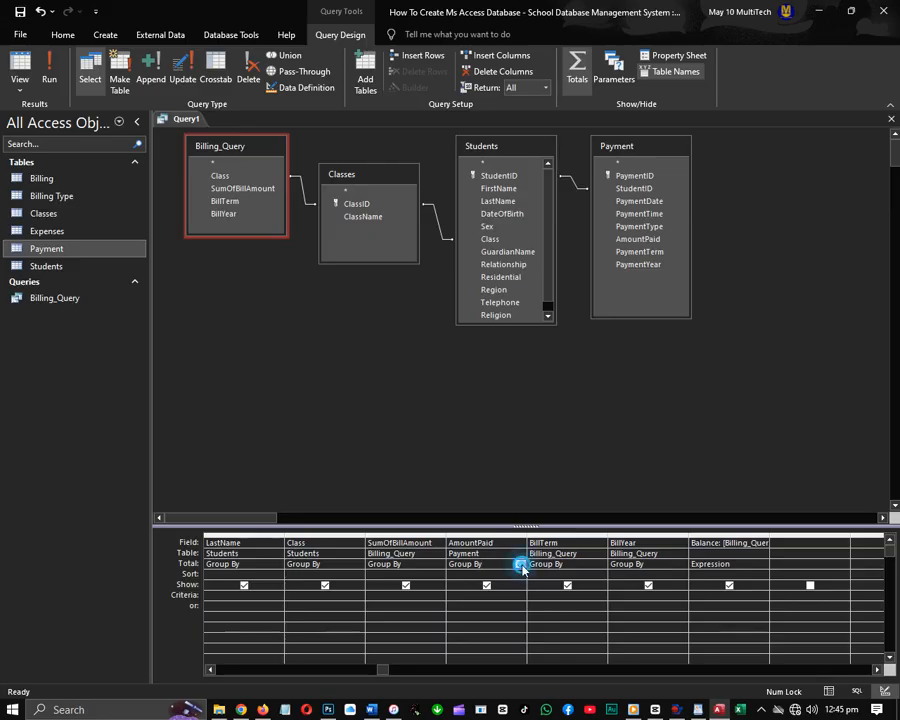
left_click(520, 564)
left_click(510, 578)
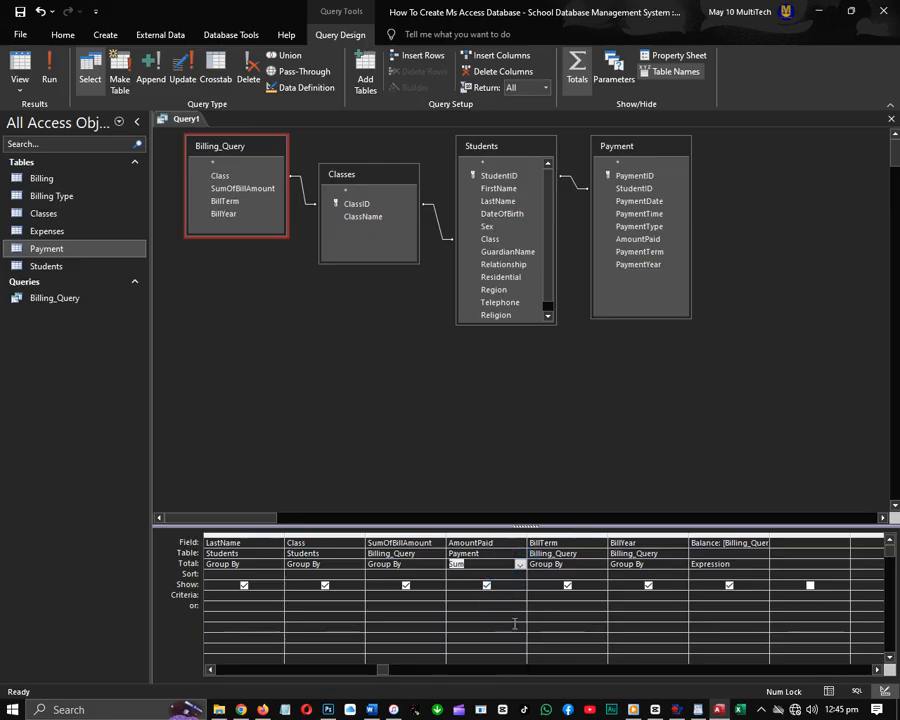
left_click(19, 67)
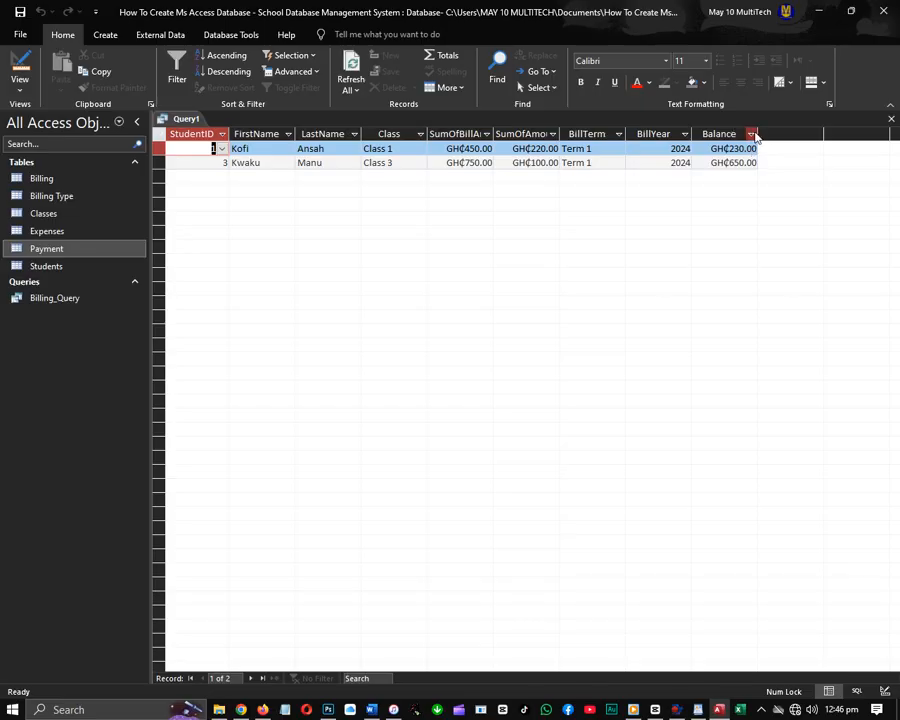
left_click(19, 64)
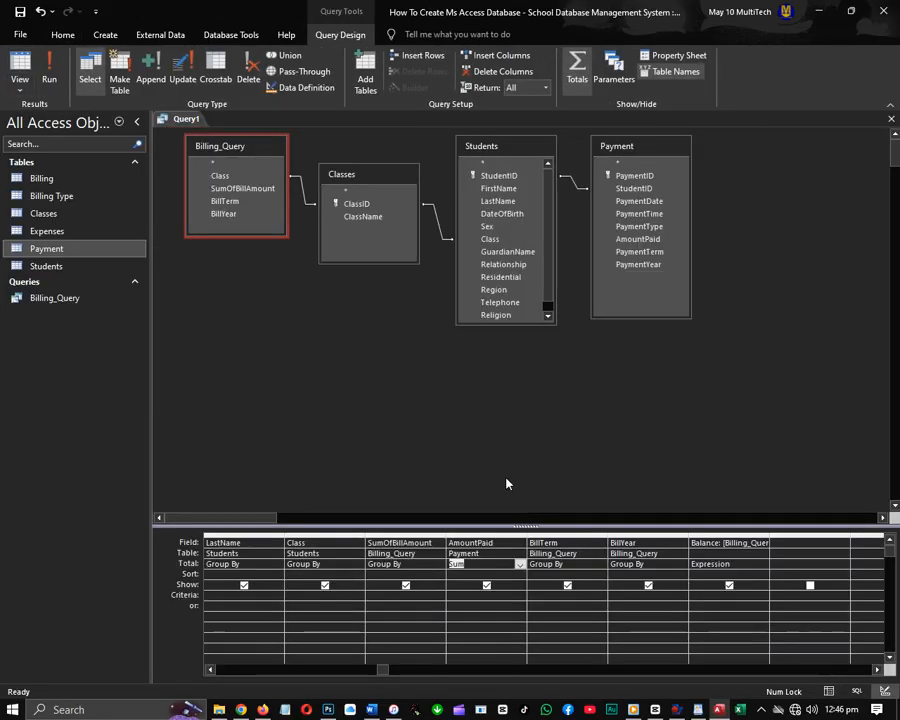
- Move the Balance column between AmountPaid and BillTerm, and preview the records with all columns fitted to their contents
left_click(729, 536)
left_click_drag(729, 536, 560, 546)
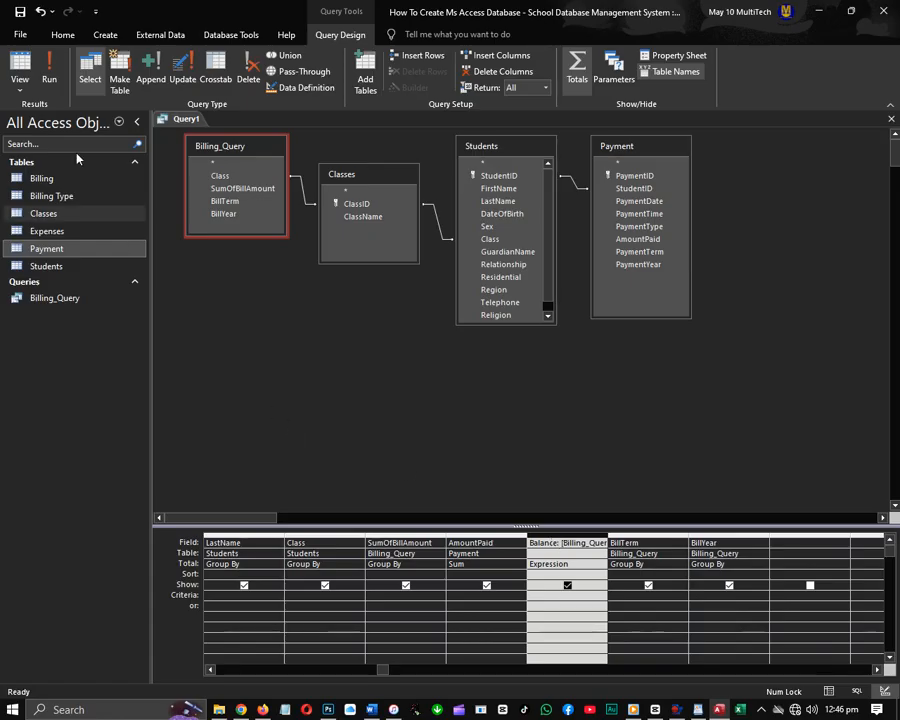
left_click(19, 66)
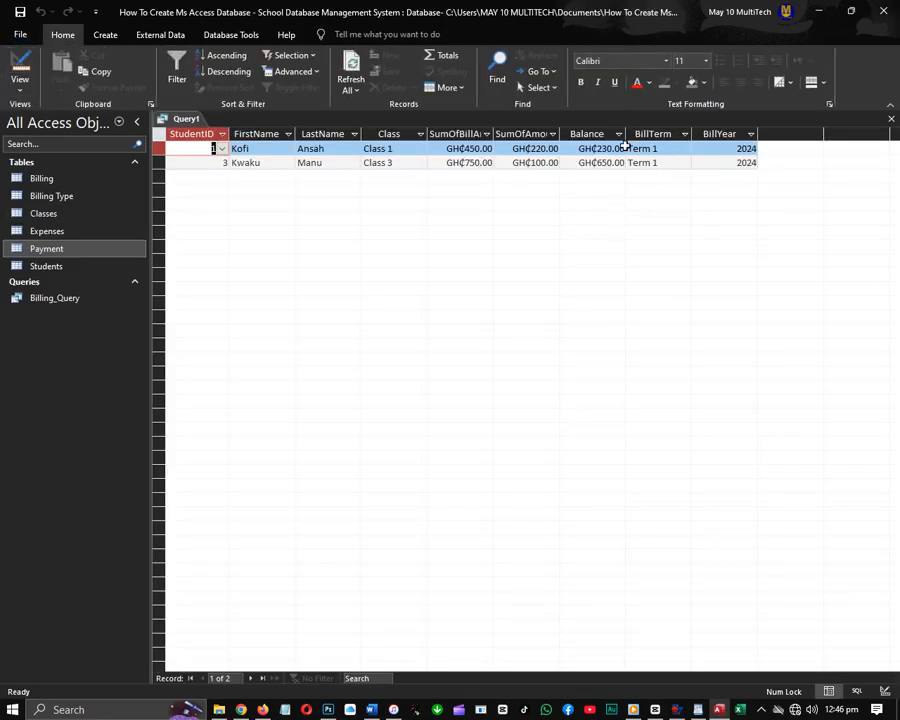
left_click(158, 138)
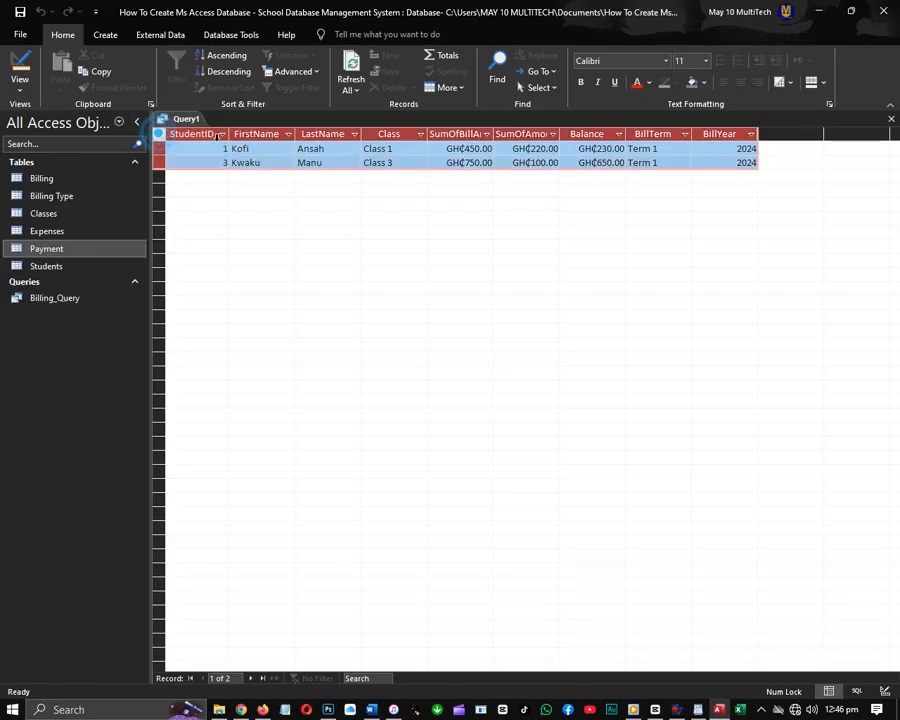
double_click(229, 133)
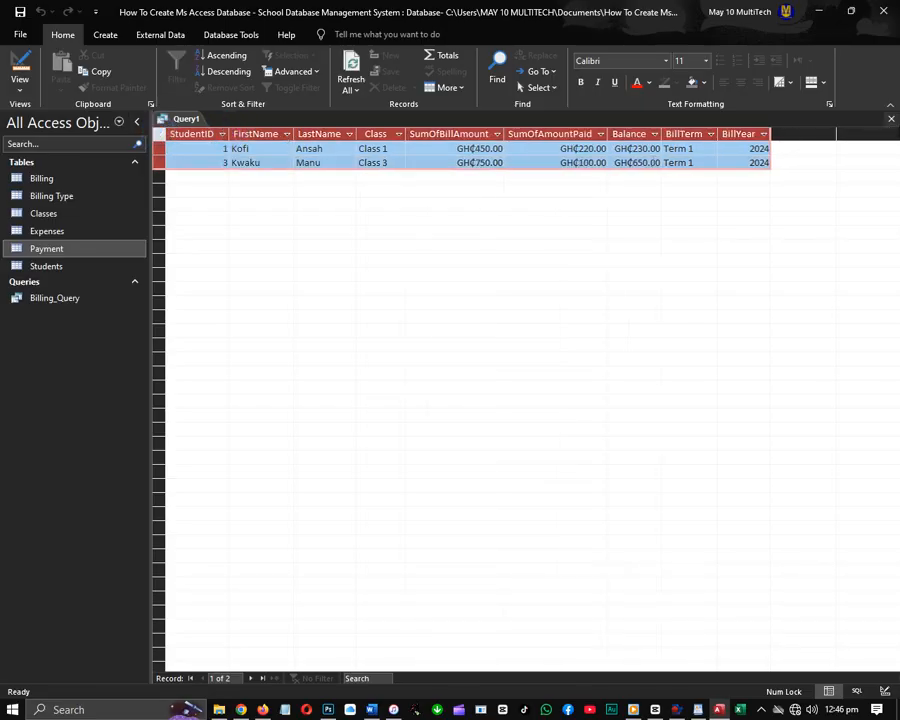
- Close the query and save it under the name Payment_Query
key("ctrl+w")
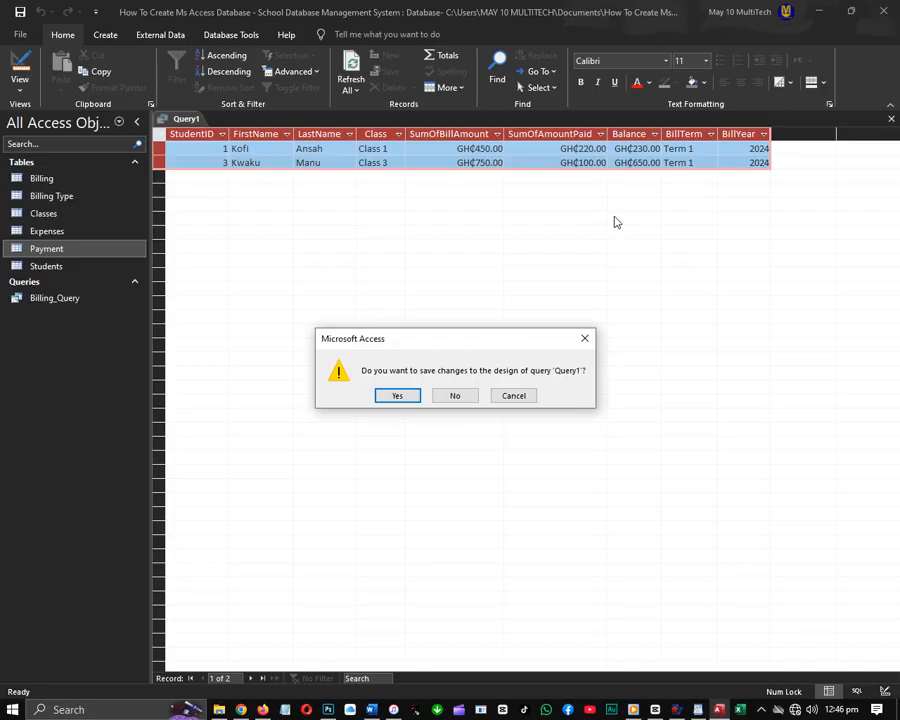
key("Return")
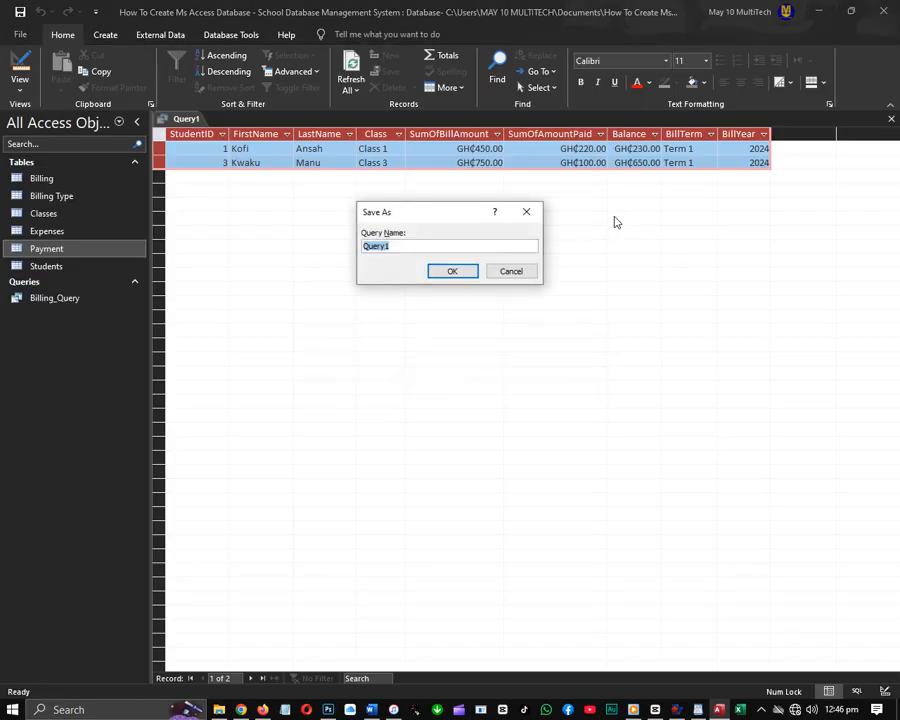
type("Payment_")
left_click(450, 270)
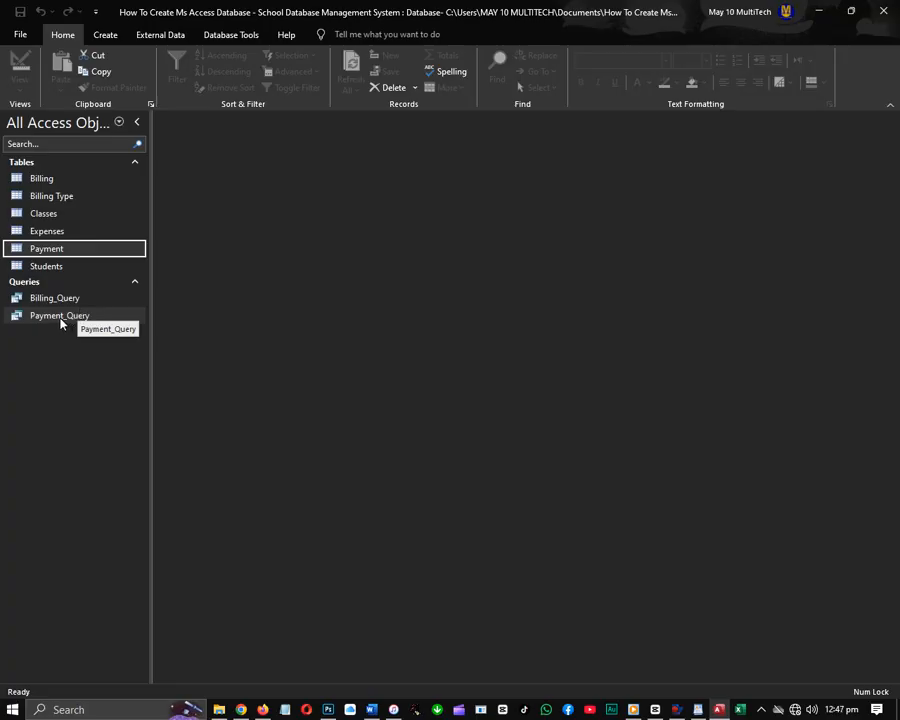
- Duplicate Payment_Query under the name Payment_Debt_Query and open the copy in Design View
left_click(60, 316)
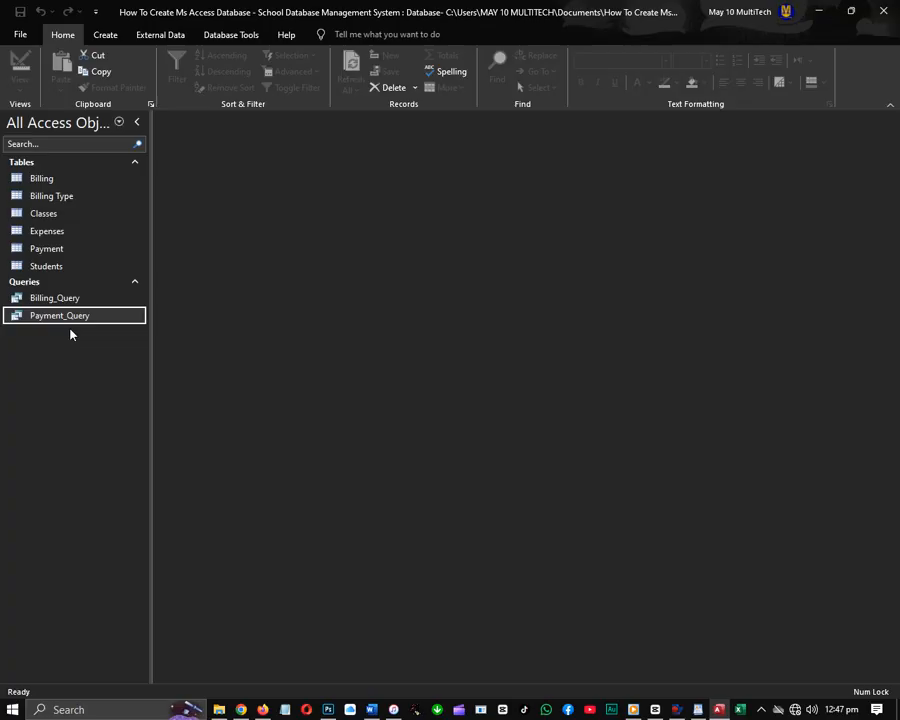
key("ctrl+c")
key("ctrl+v")
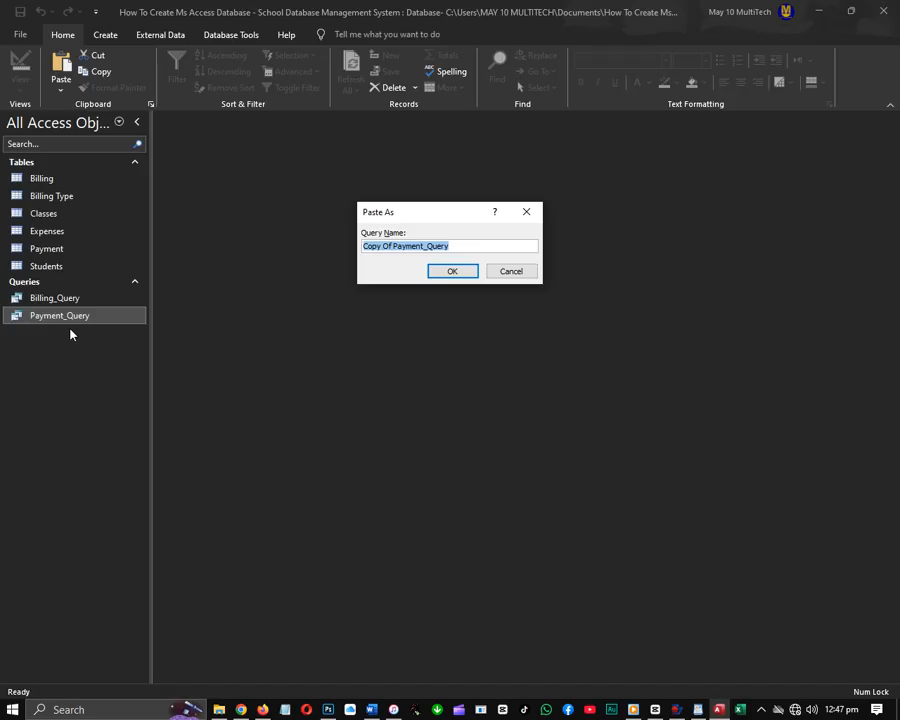
type("P")
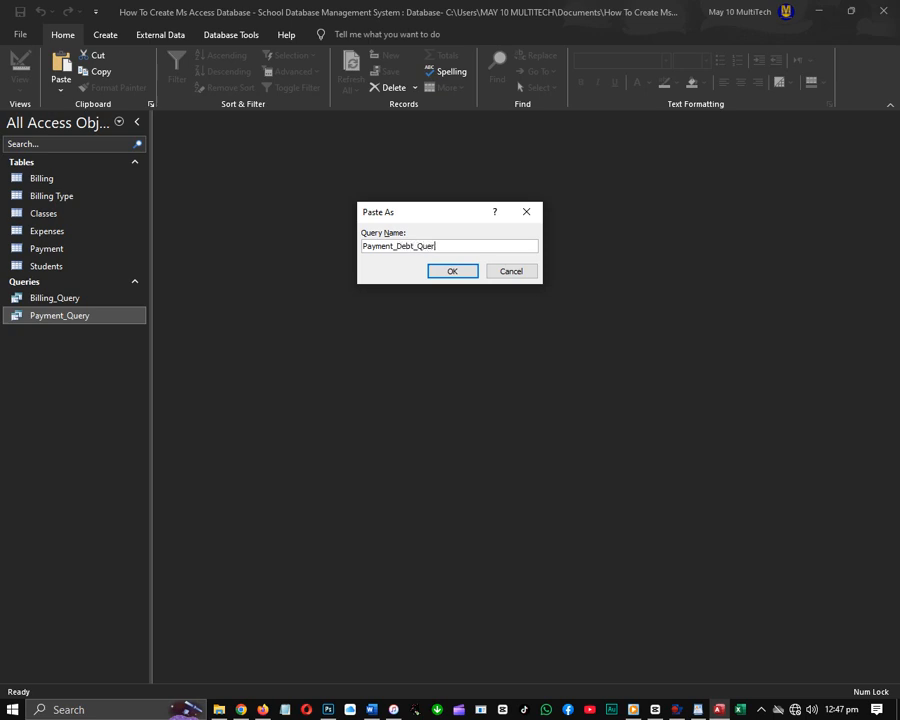
left_click(446, 271)
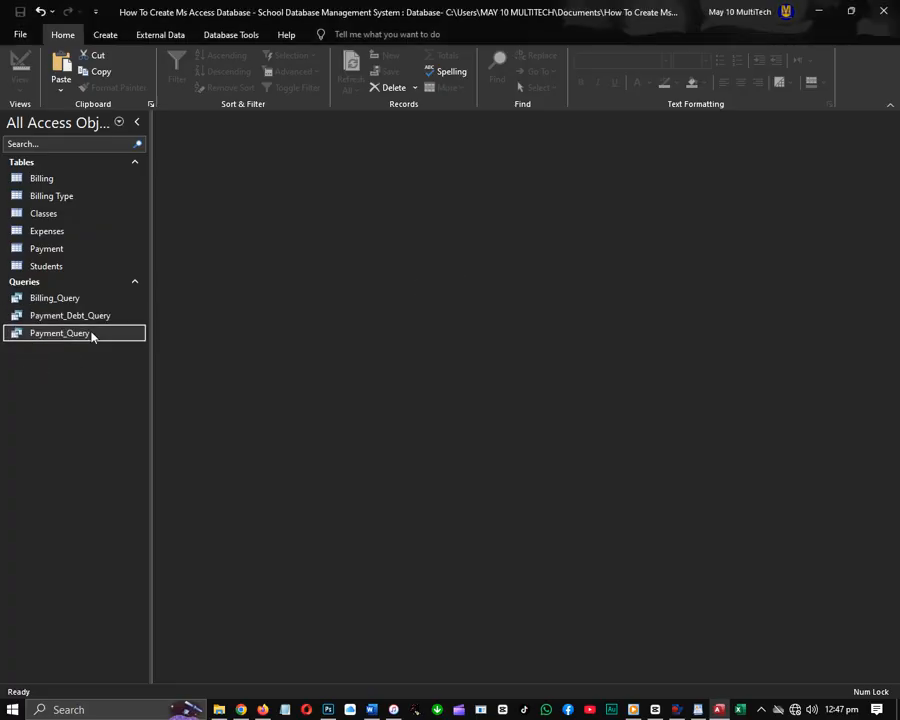
double_click(88, 315)
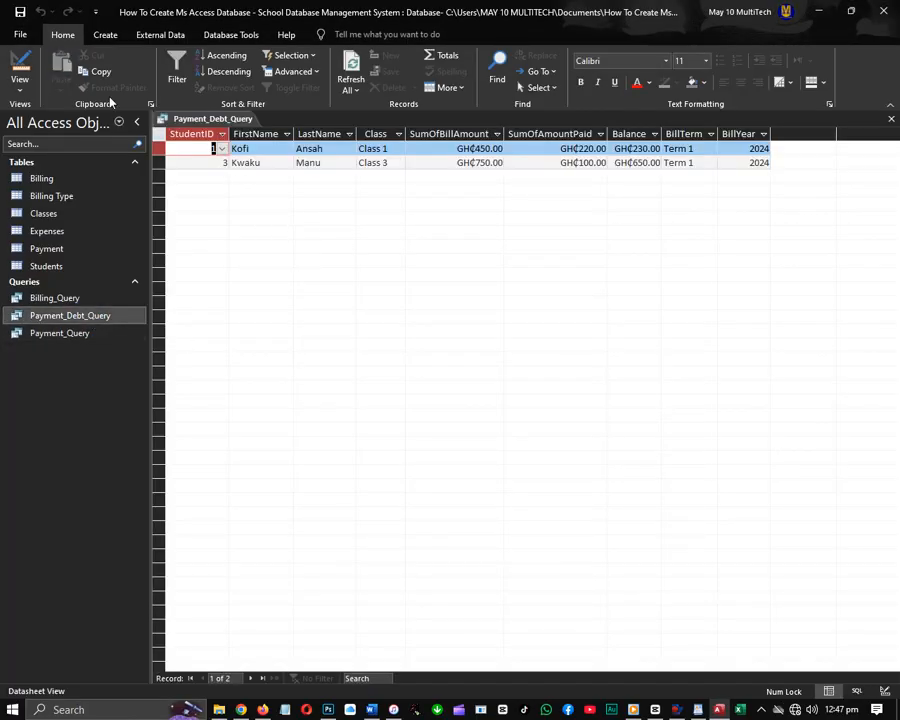
left_click(18, 62)
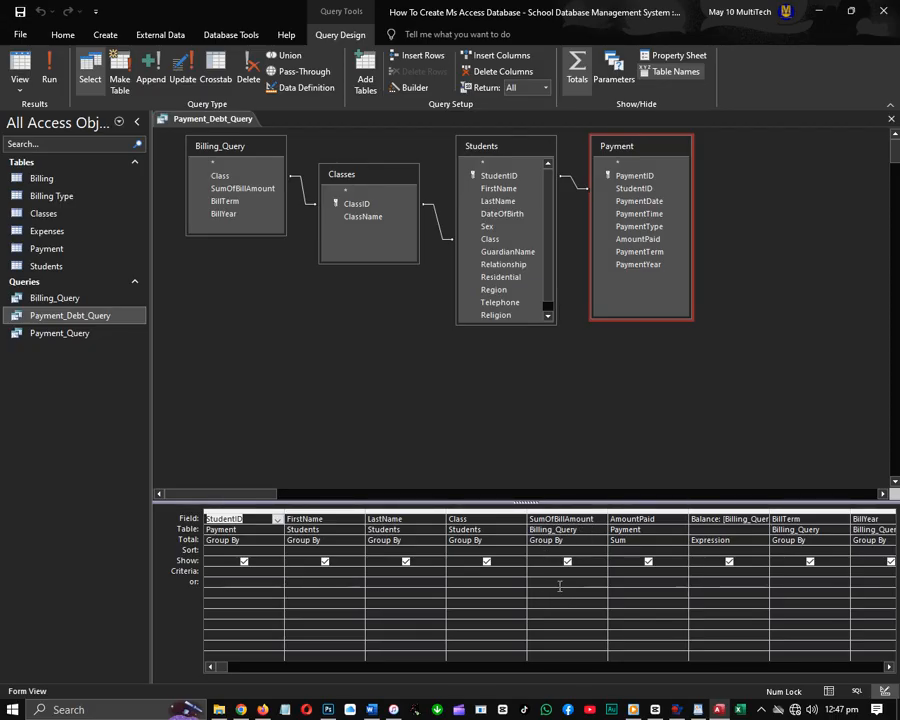
left_click(563, 571)
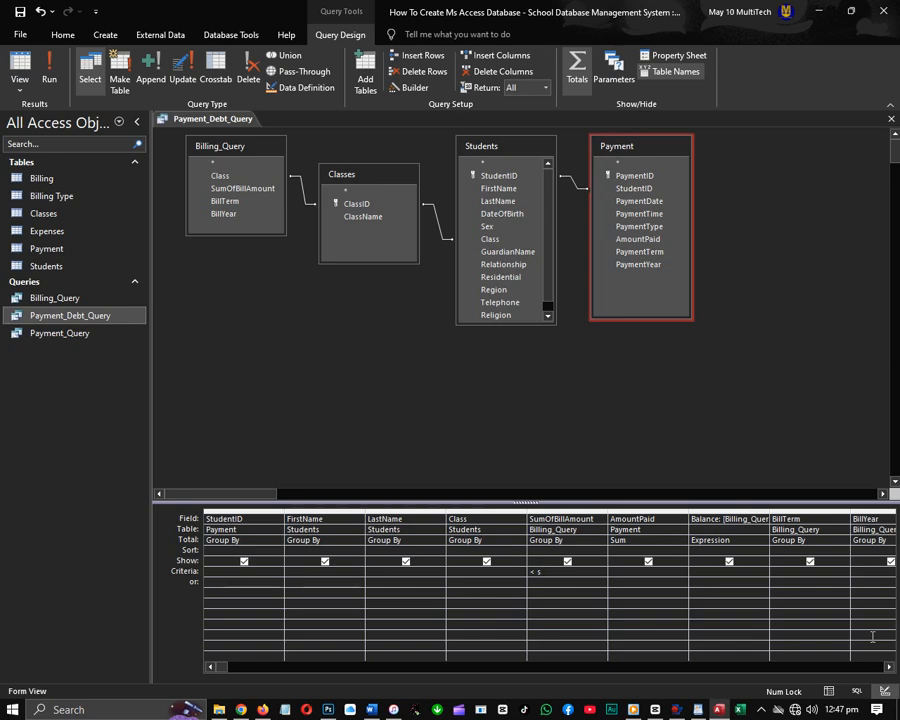
key("BackSpace")
key("BackSpace")
key("BackSpace")
key("BackSpace")
key("BackSpace")
- Build the AmountPaid criterion < [SumOfBillAmount] in the Expression Builder, preview the records, and return to the design
left_click(413, 88)
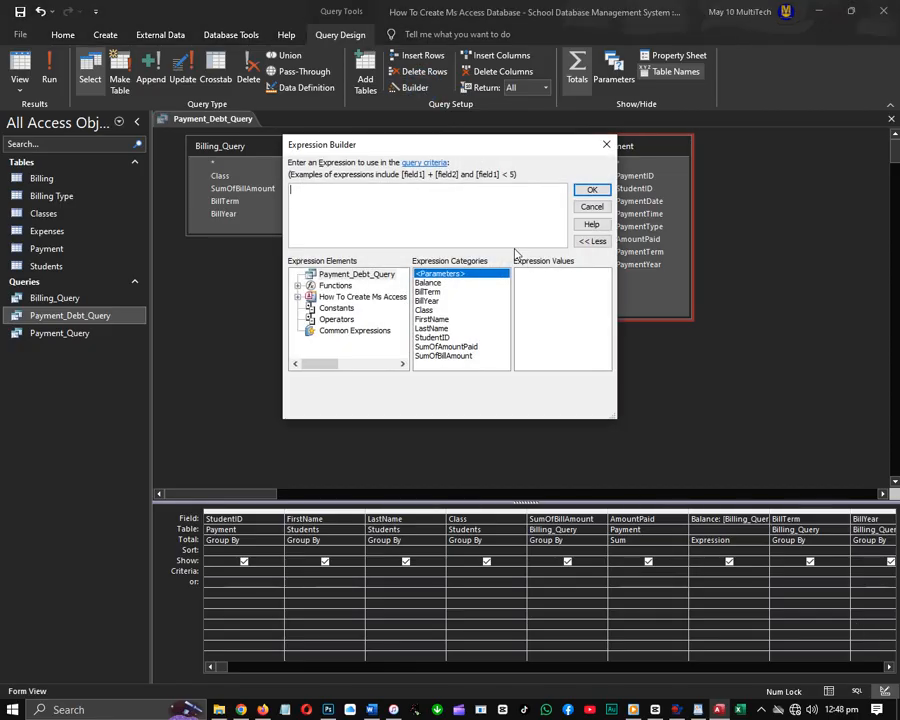
type("< sum")
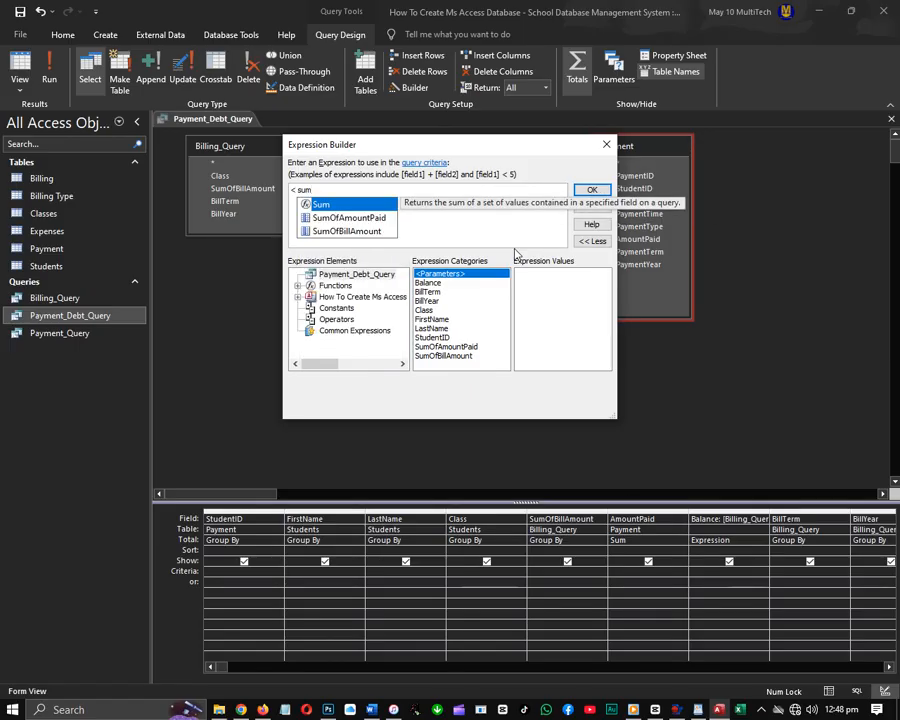
key("Down")
key("Down")
key("Return")
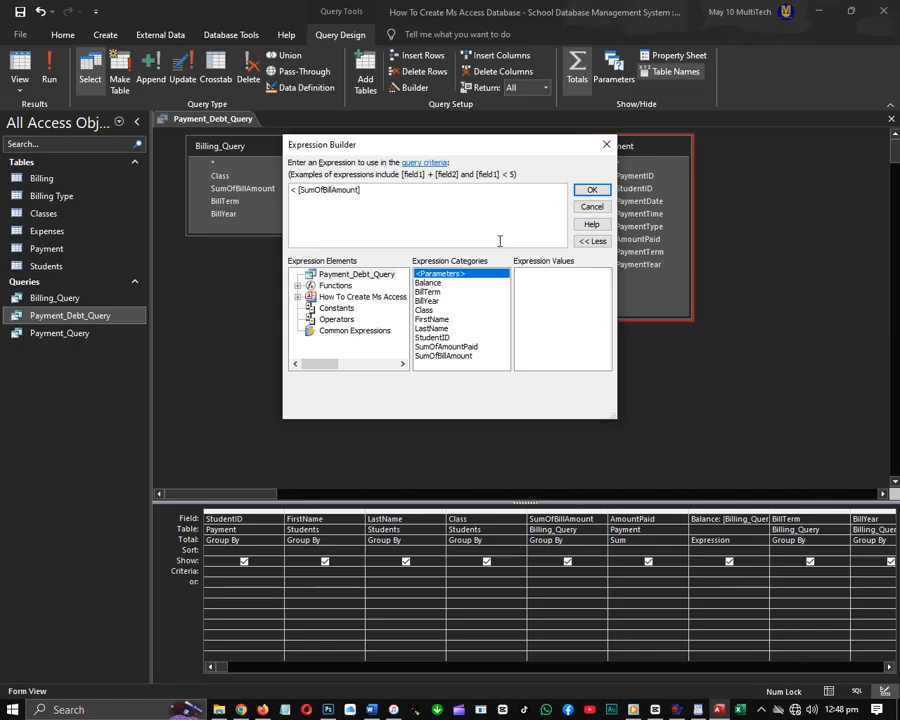
left_click(591, 189)
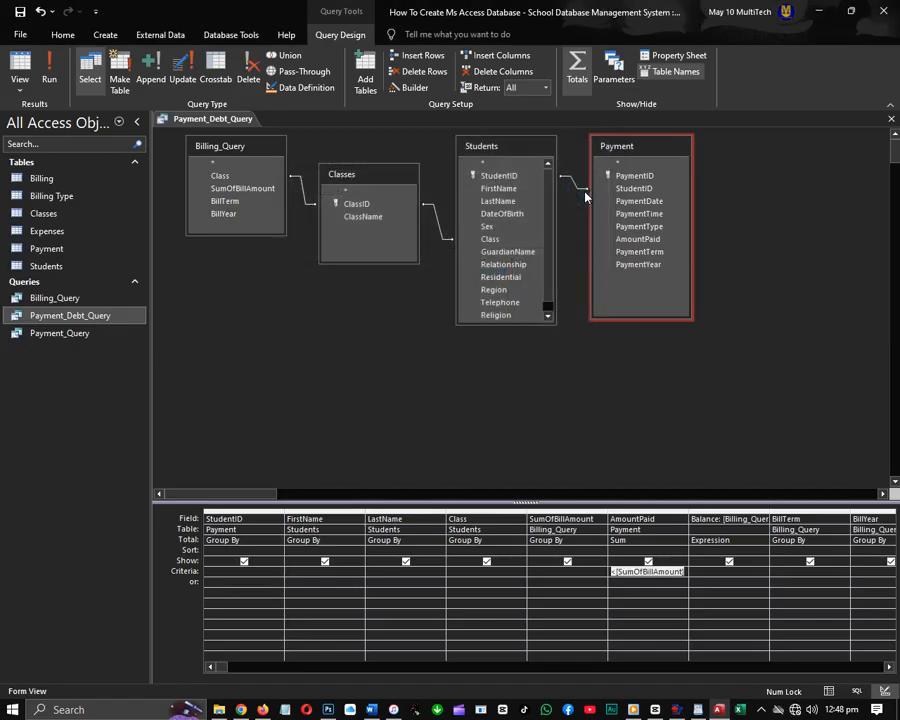
left_click(16, 66)
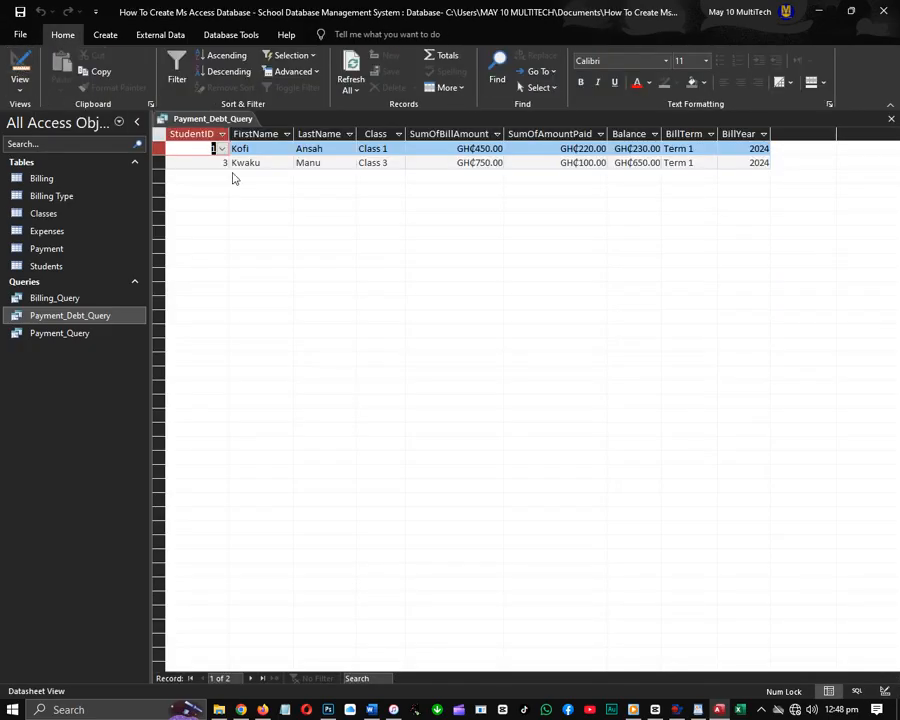
left_click(19, 64)
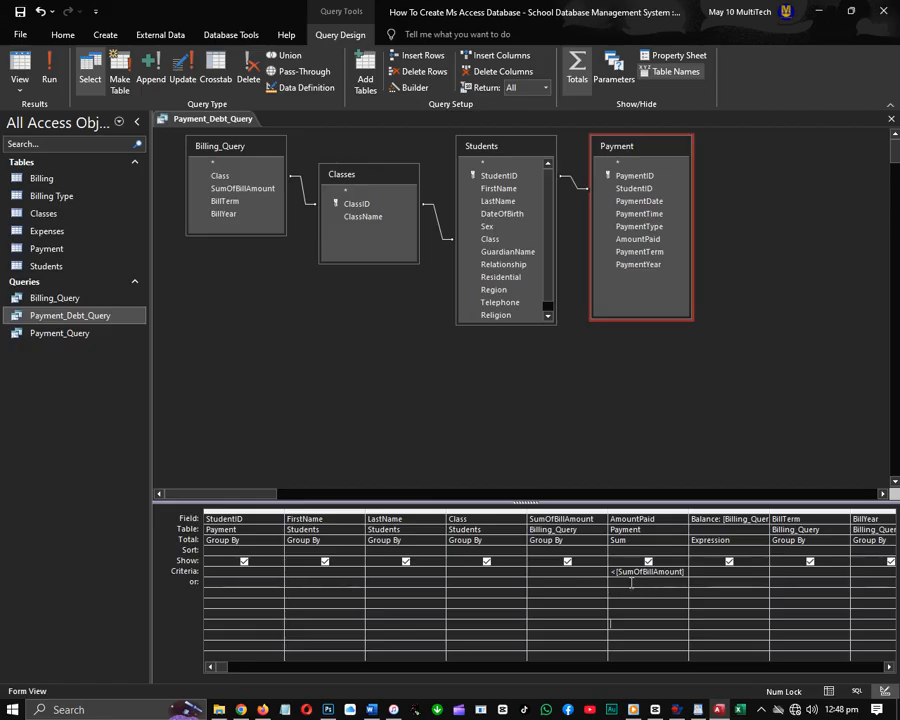
- Change the Students–Payment join to include all records from Students, preview the records, and return to the design
left_click(624, 251)
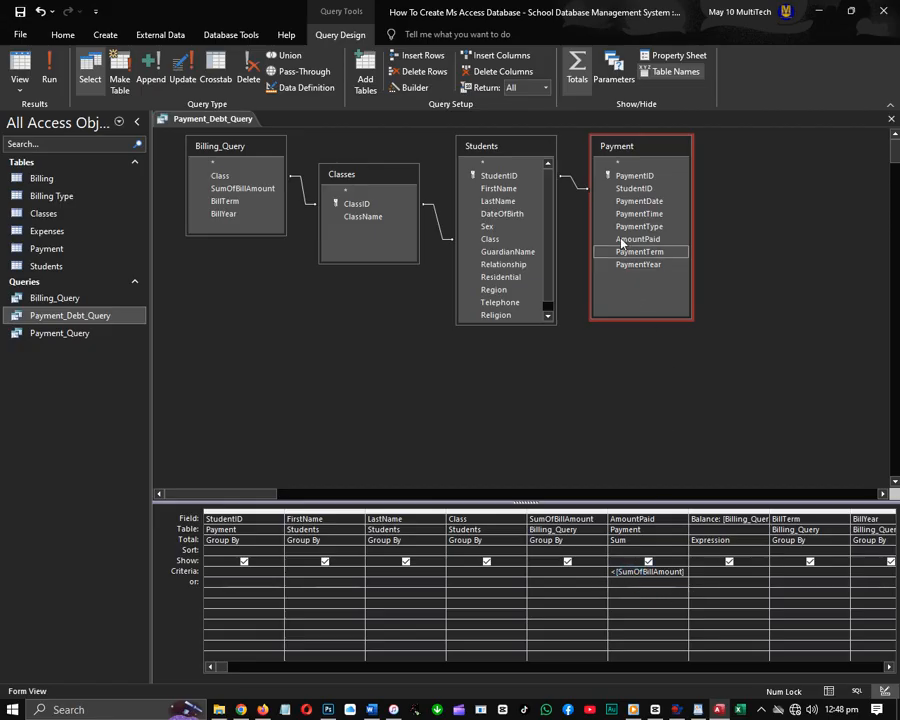
double_click(576, 184)
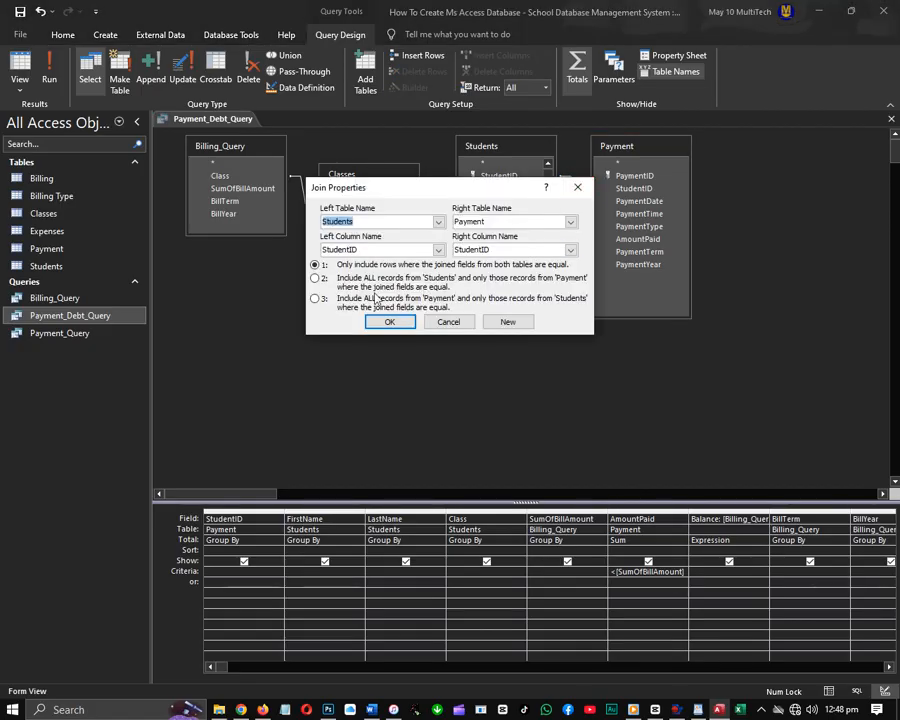
left_click(317, 278)
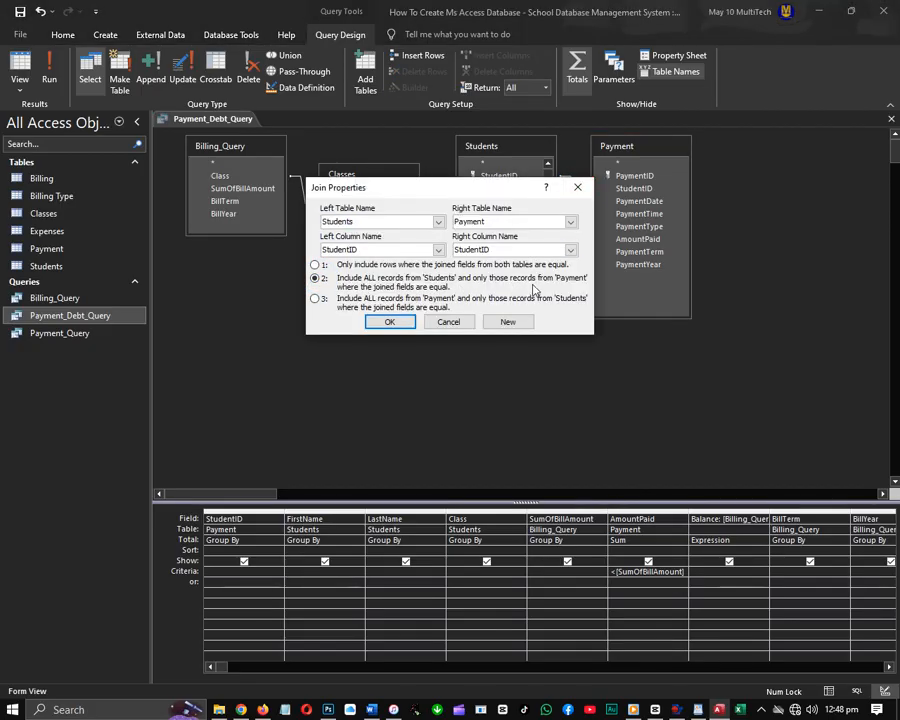
left_click(390, 321)
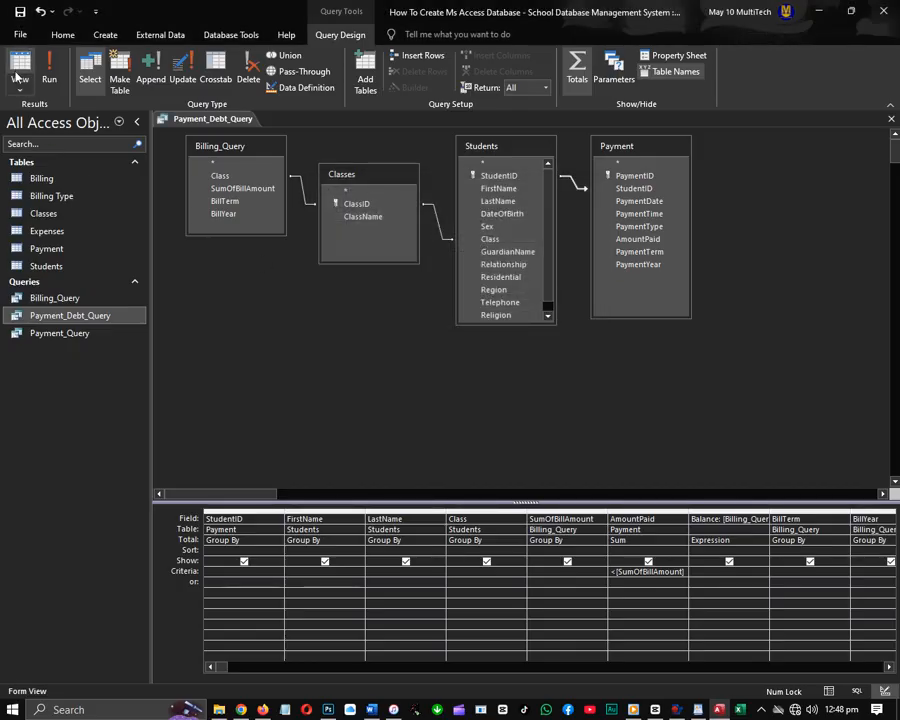
left_click(16, 76)
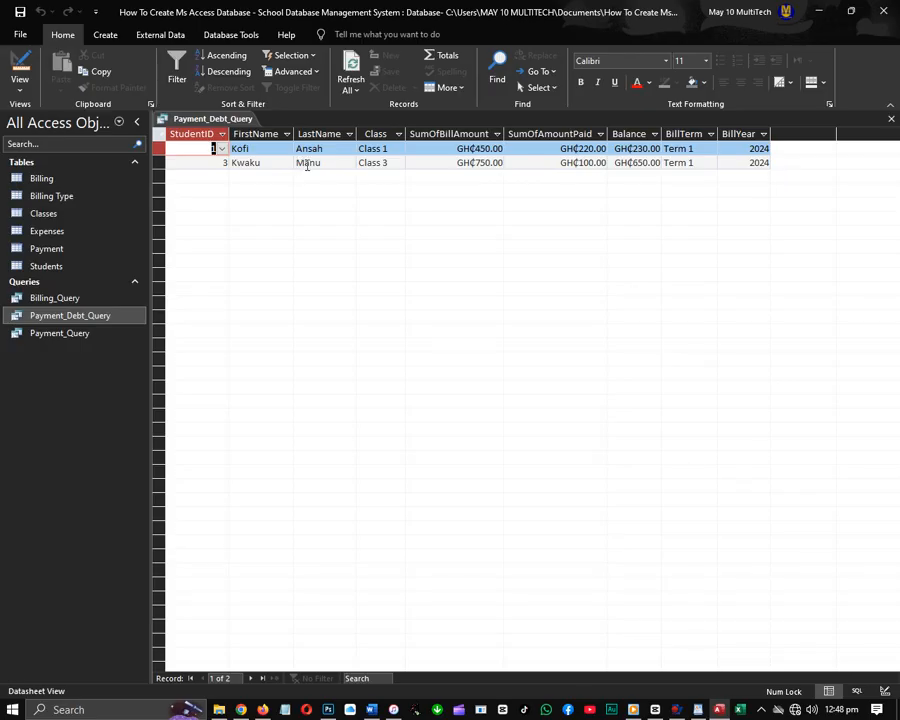
left_click(18, 76)
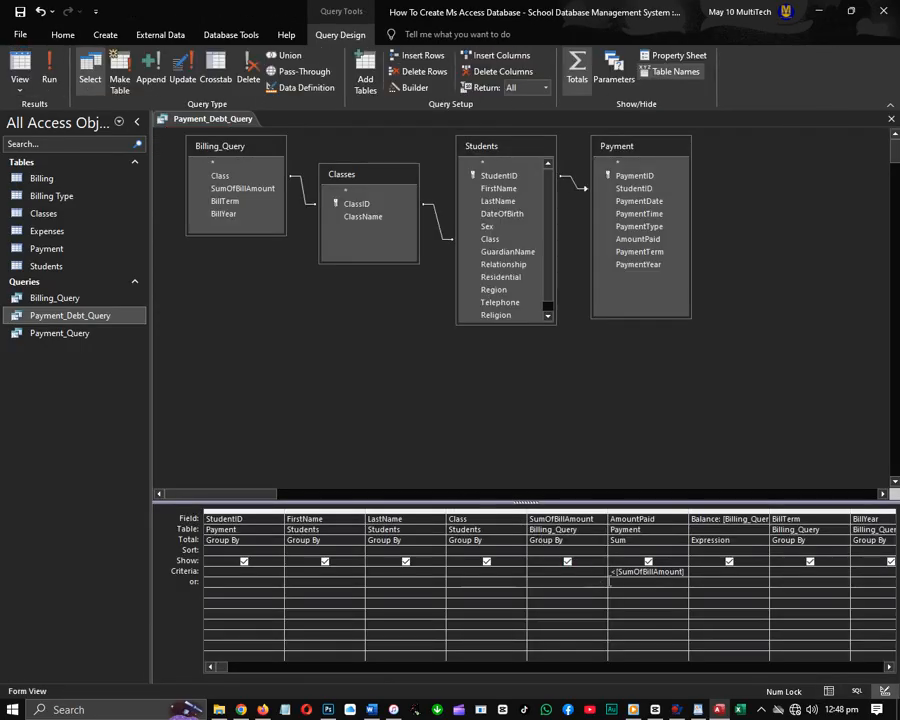
- Add Is Null as an alternative criterion for AmountPaid, preview the records, and return to the design
left_click(623, 582)
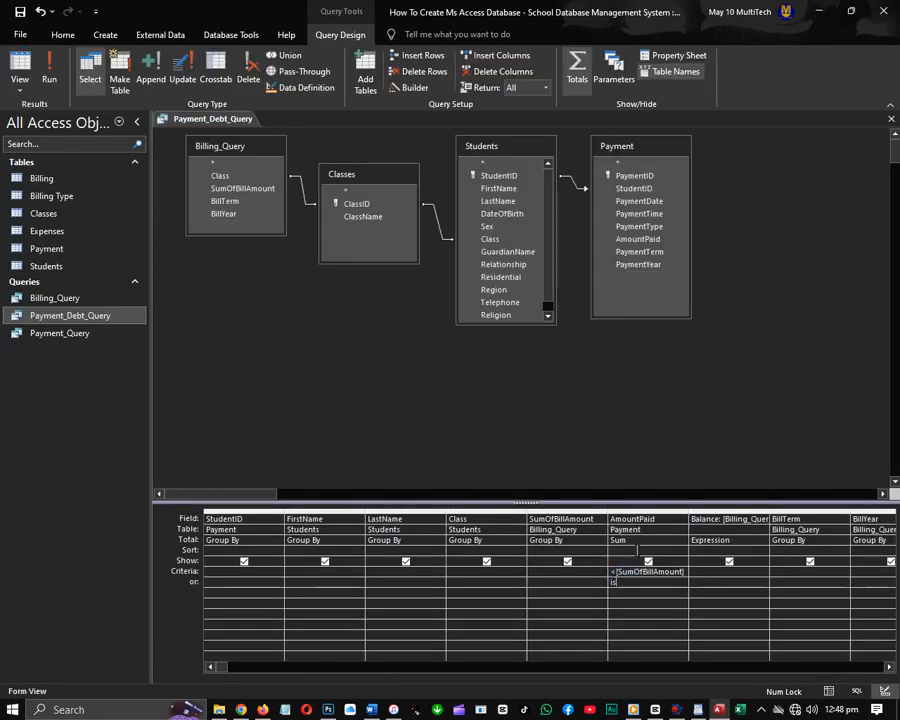
type("is")
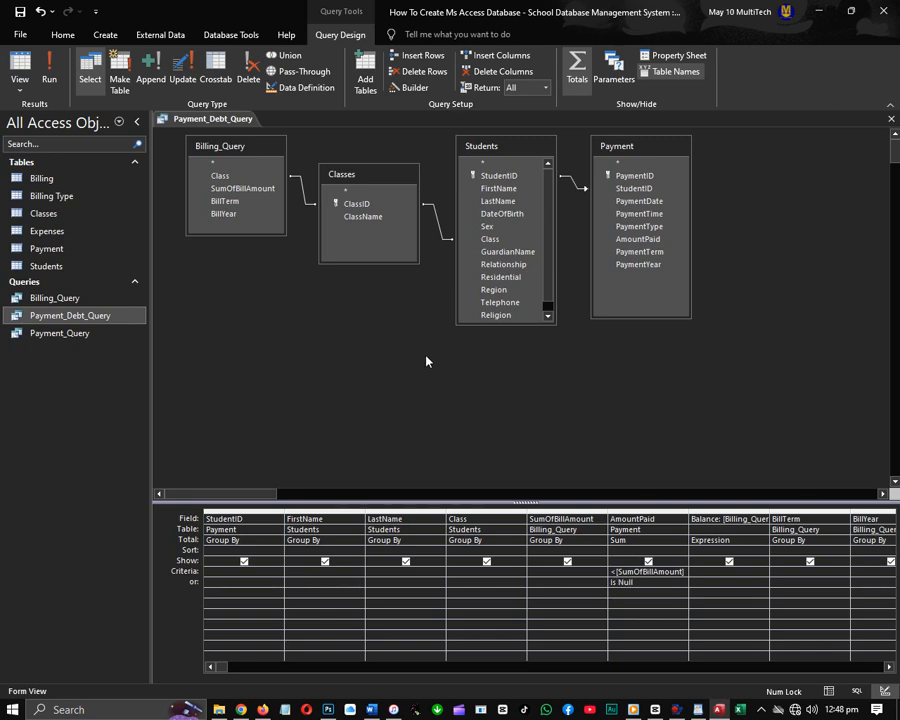
left_click(26, 70)
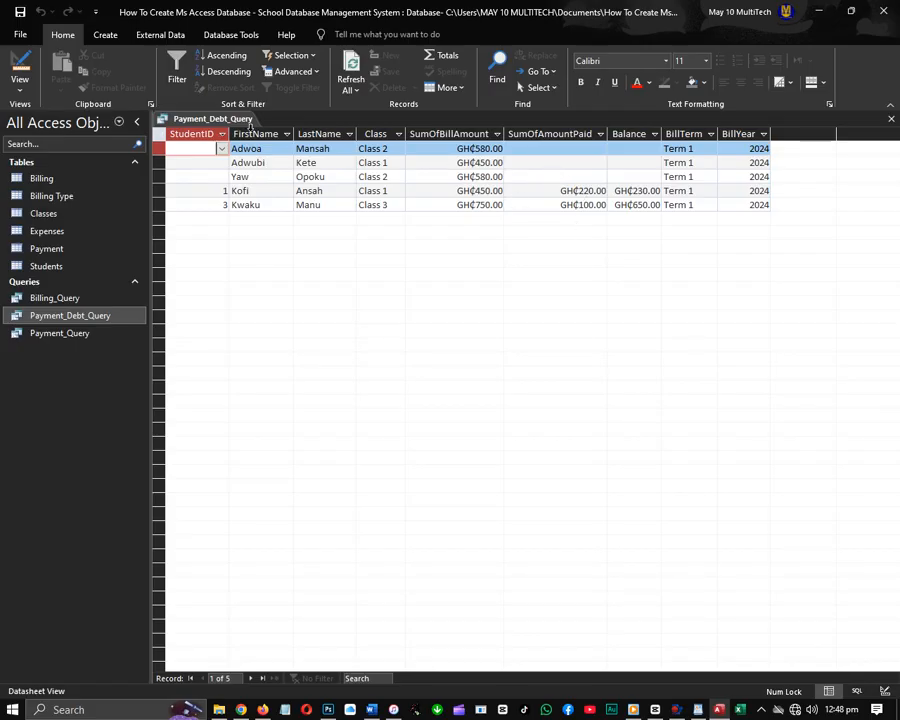
left_click(16, 62)
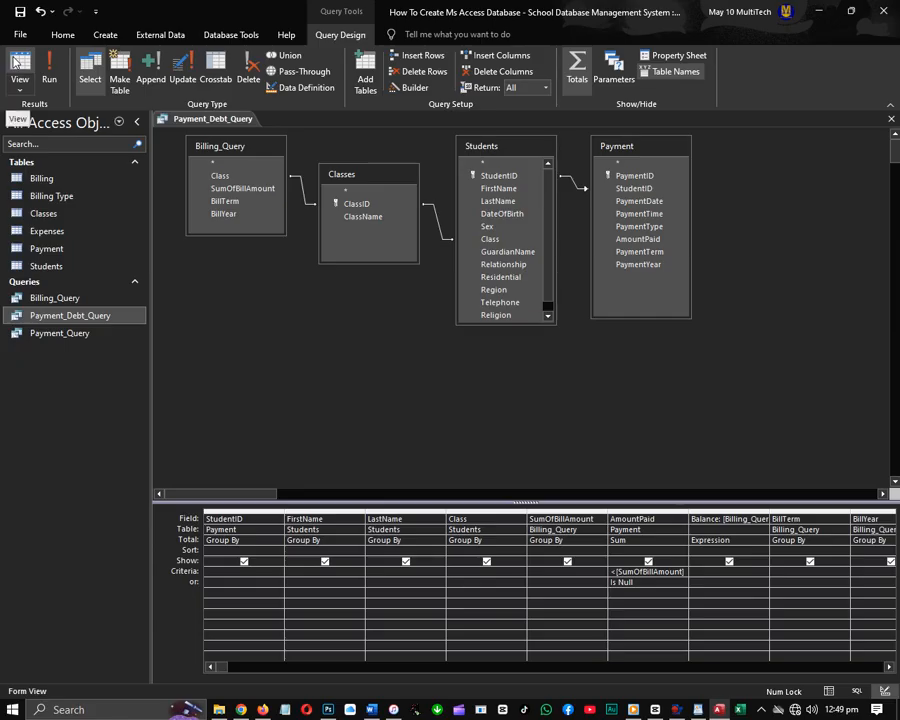
- Sort AmountPaid in descending order, preview the records, and close Payment_Debt_Query with its changes saved
left_click(664, 550)
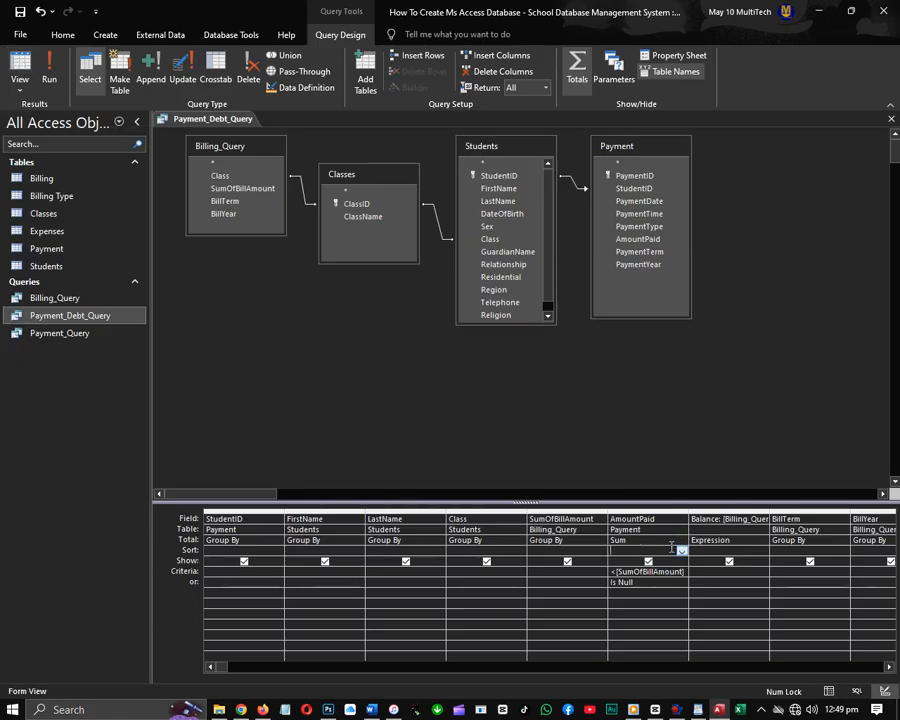
left_click(681, 551)
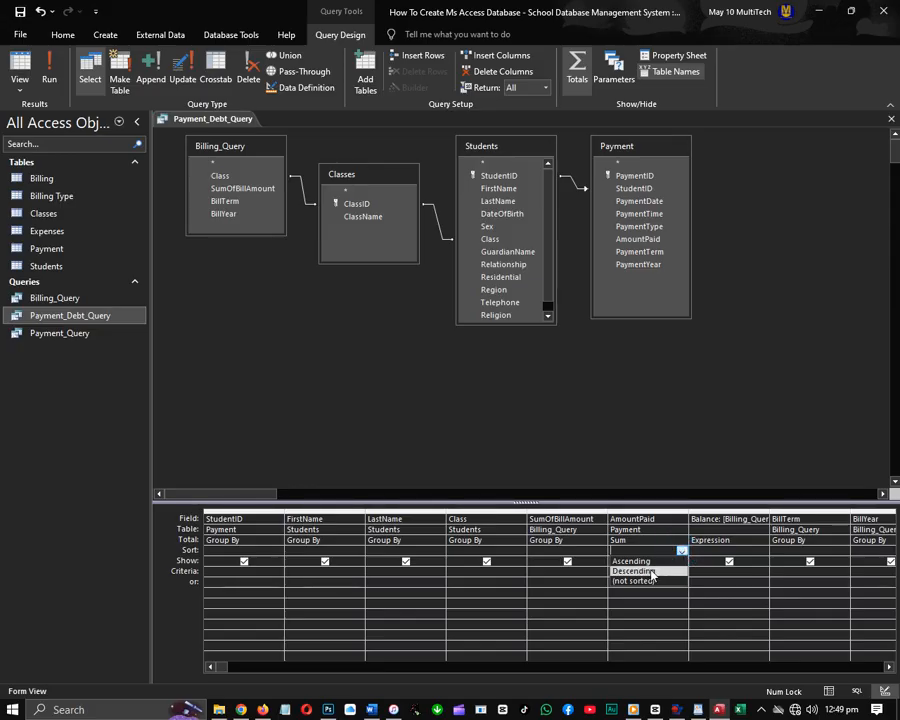
left_click(651, 572)
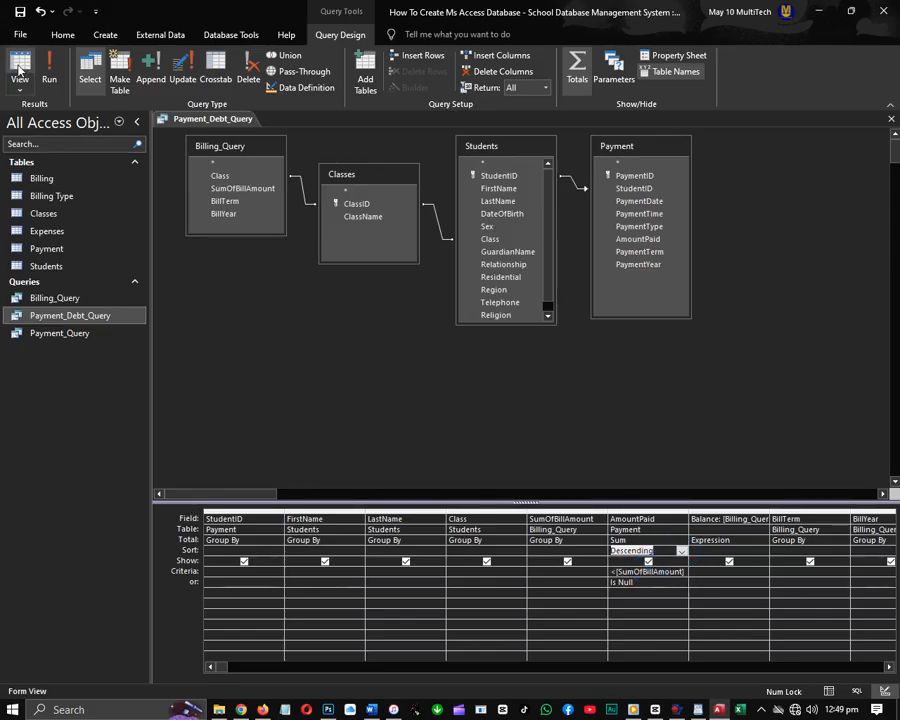
left_click(20, 68)
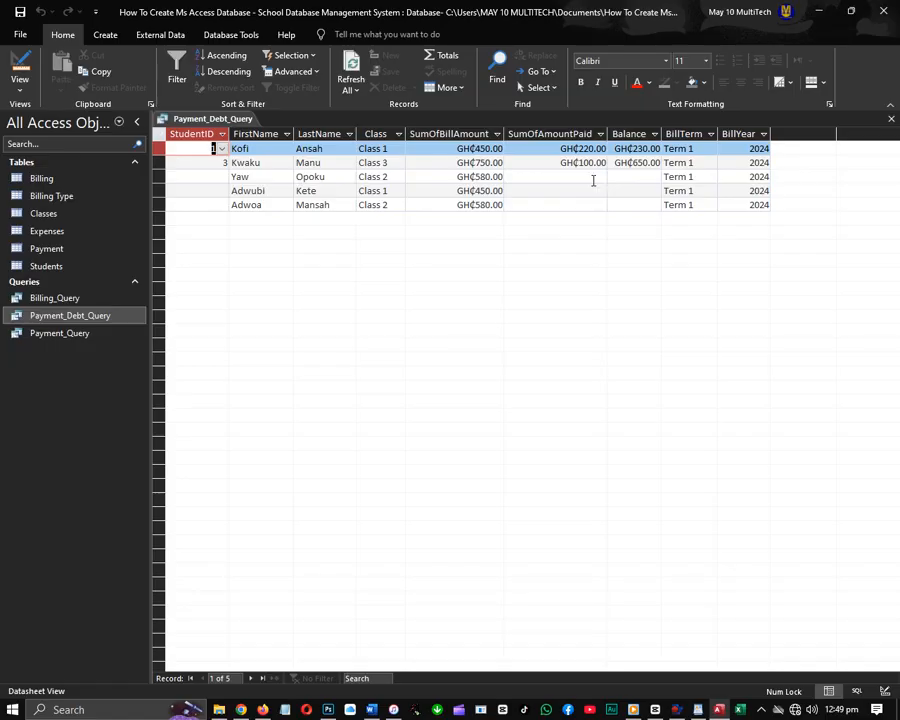
left_click(891, 118)
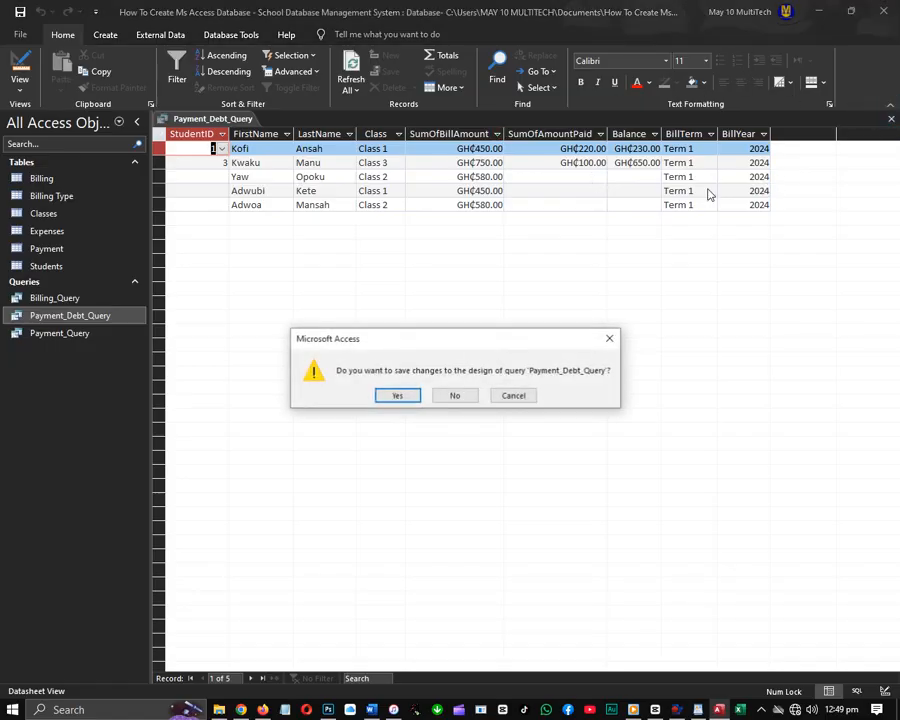
left_click(398, 396)
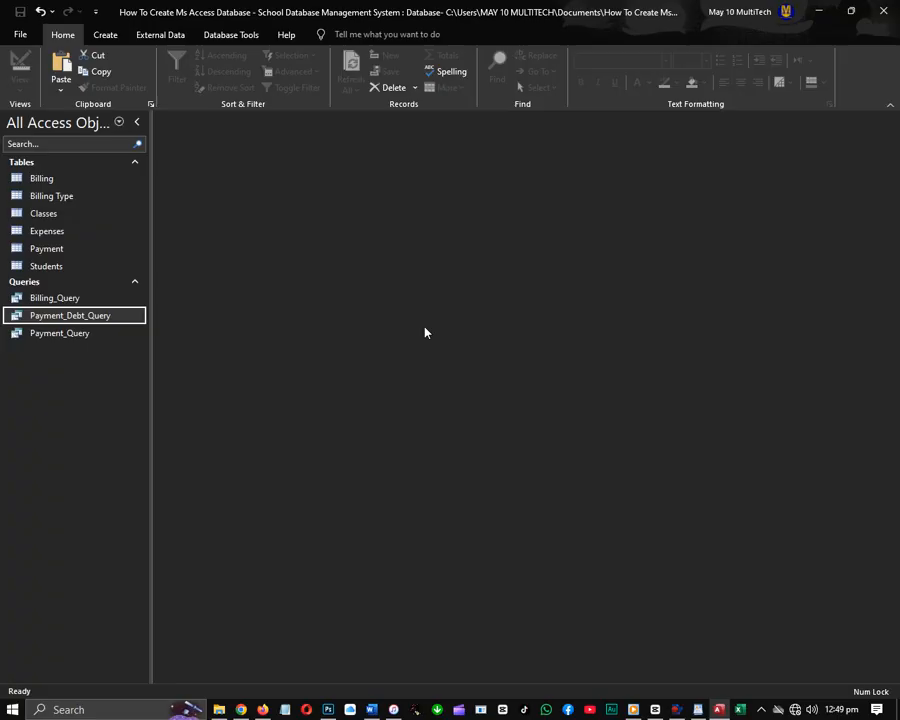
- Create a new query design with the Payment and Students tables, and remove Payment so that only Students is used
left_click(106, 34)
left_click(224, 82)
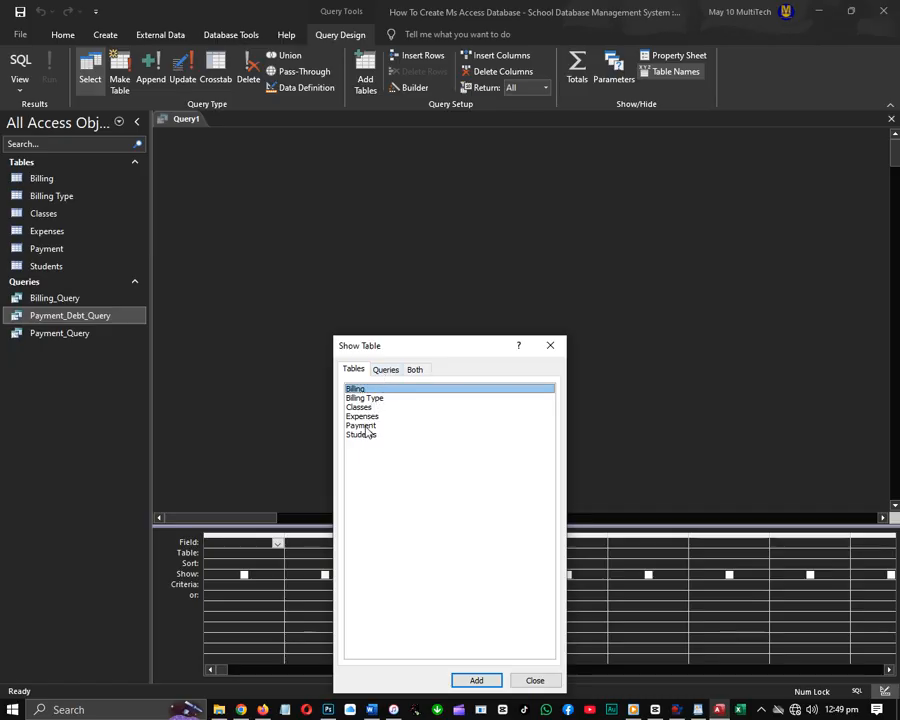
left_click(362, 425)
left_click(362, 434, "shift")
key("Return")
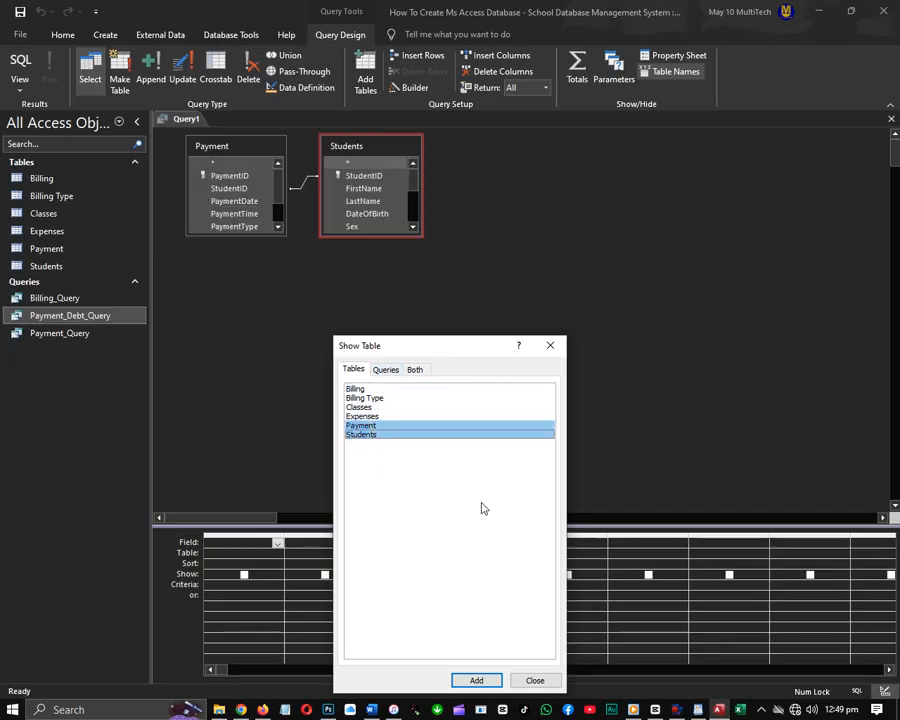
left_click(537, 680)
left_click(209, 147)
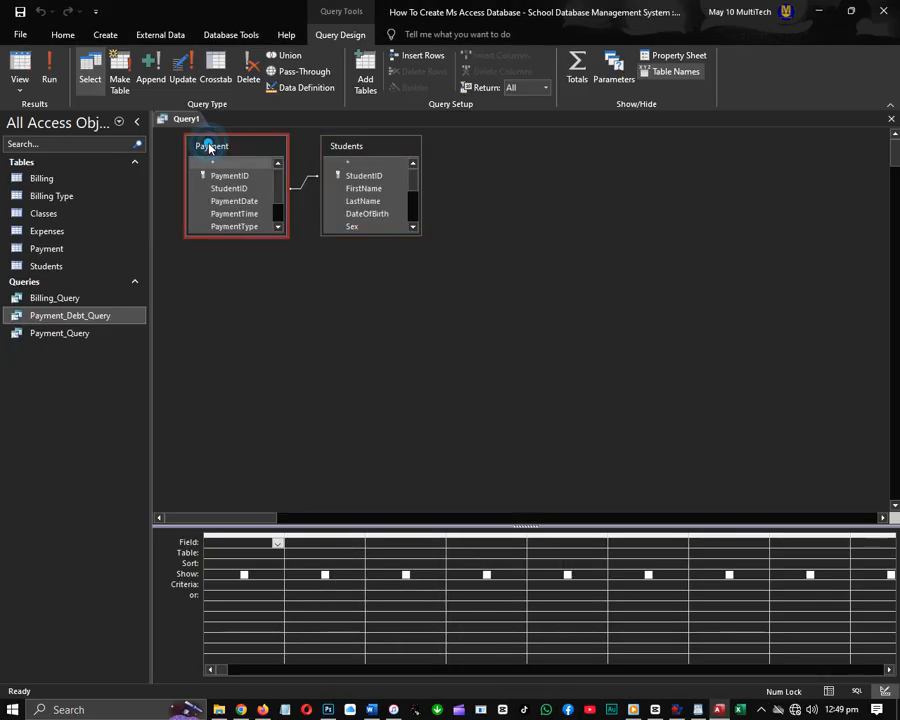
key("Delete")
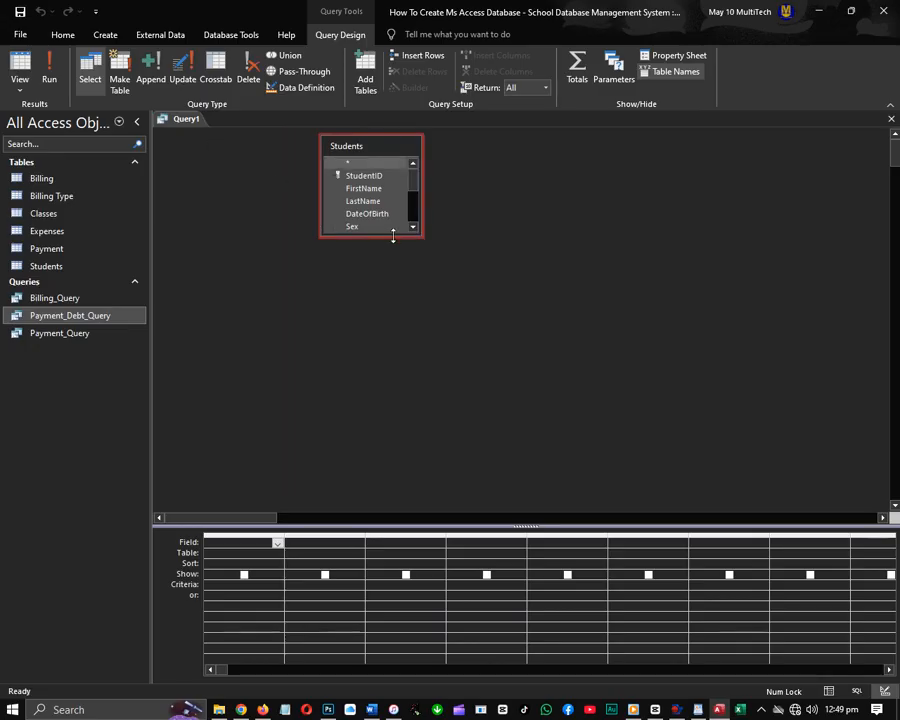
- Enlarge the Students field list to show every field and add all of its fields to the design grid
left_click_drag(393, 235, 393, 366)
left_click(372, 150)
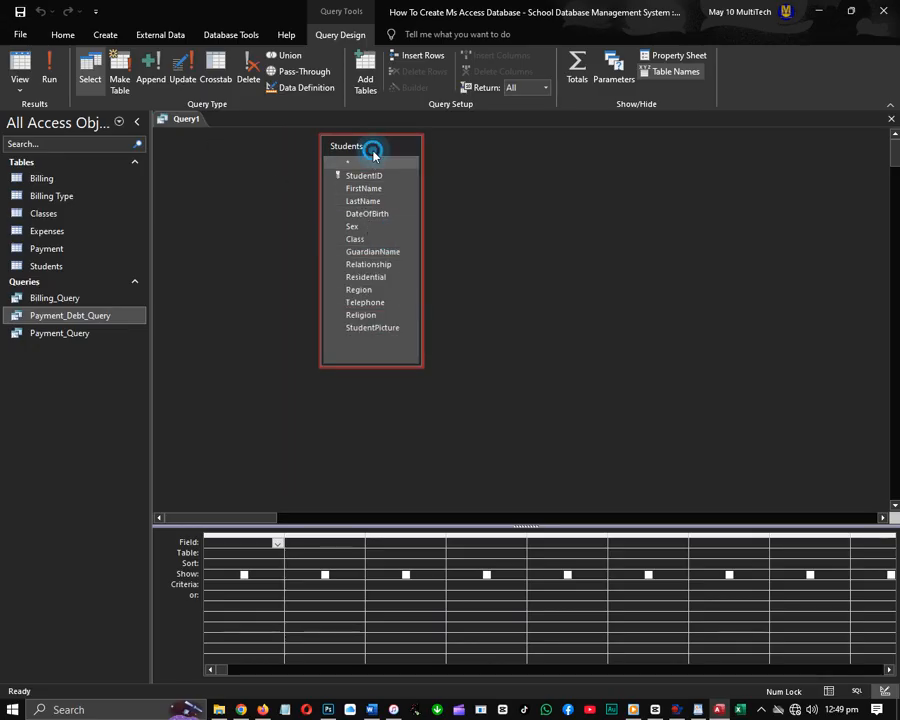
double_click(372, 150)
left_click_drag(364, 175, 247, 553)
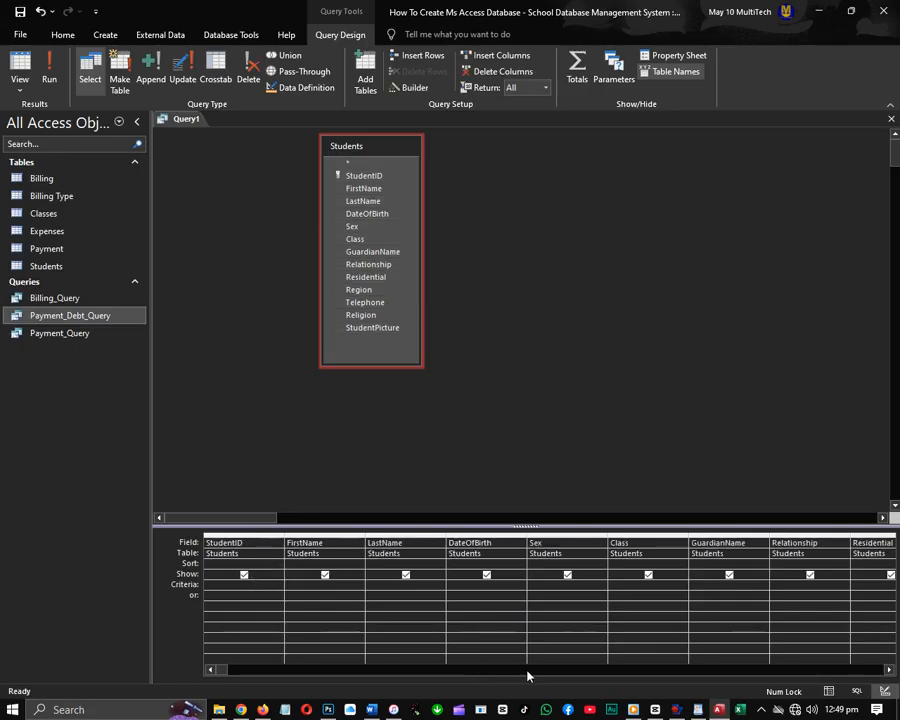
- Start a calculated field named Age: in the empty column after StudentPicture and open it in an enlarged Zoom editor
left_click(630, 545)
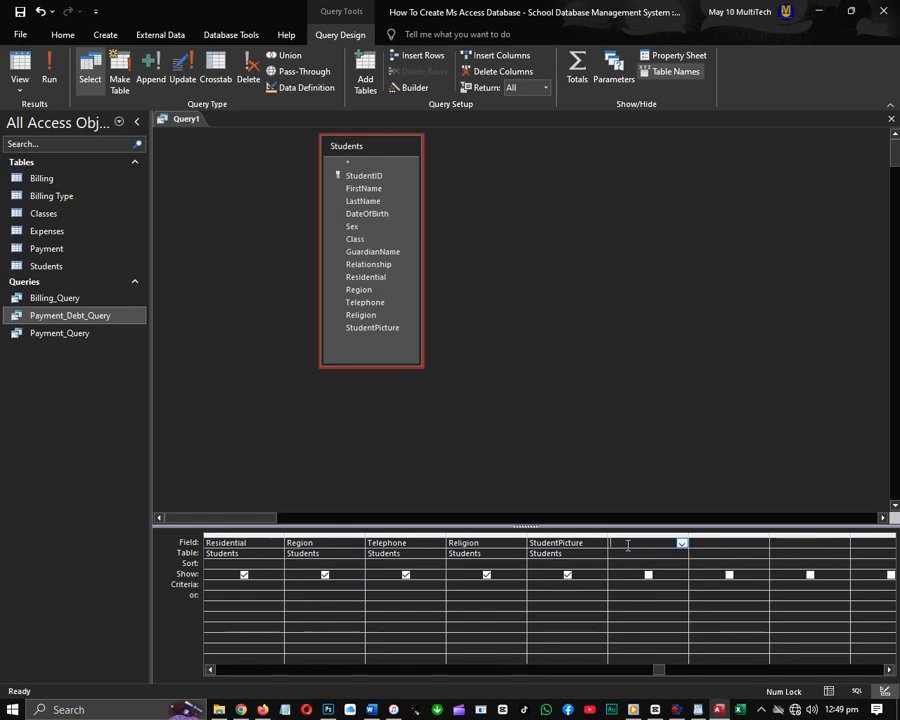
type("Age:")
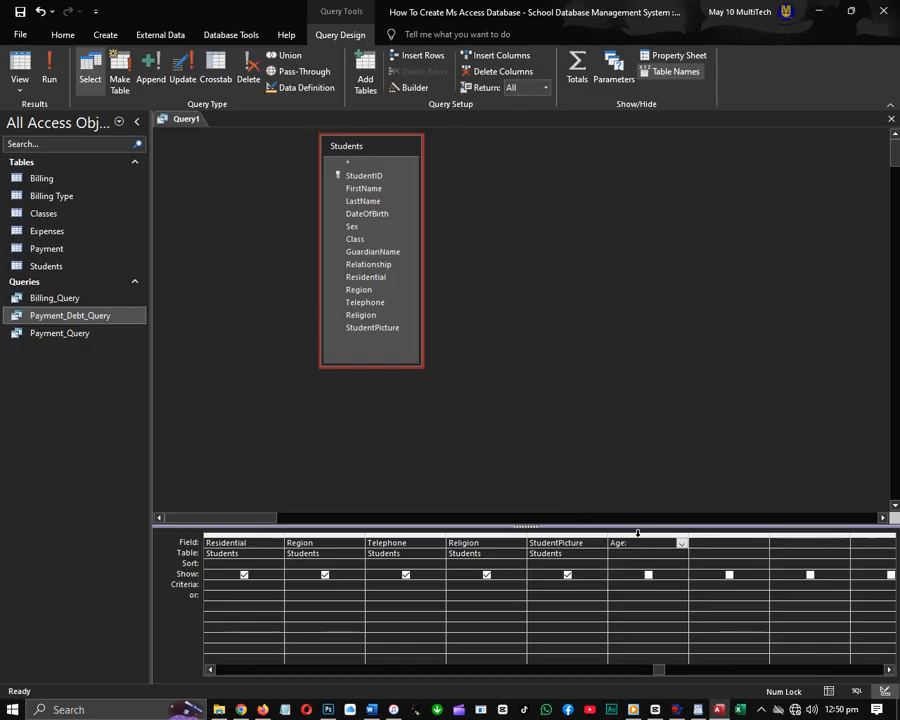
right_click(642, 544)
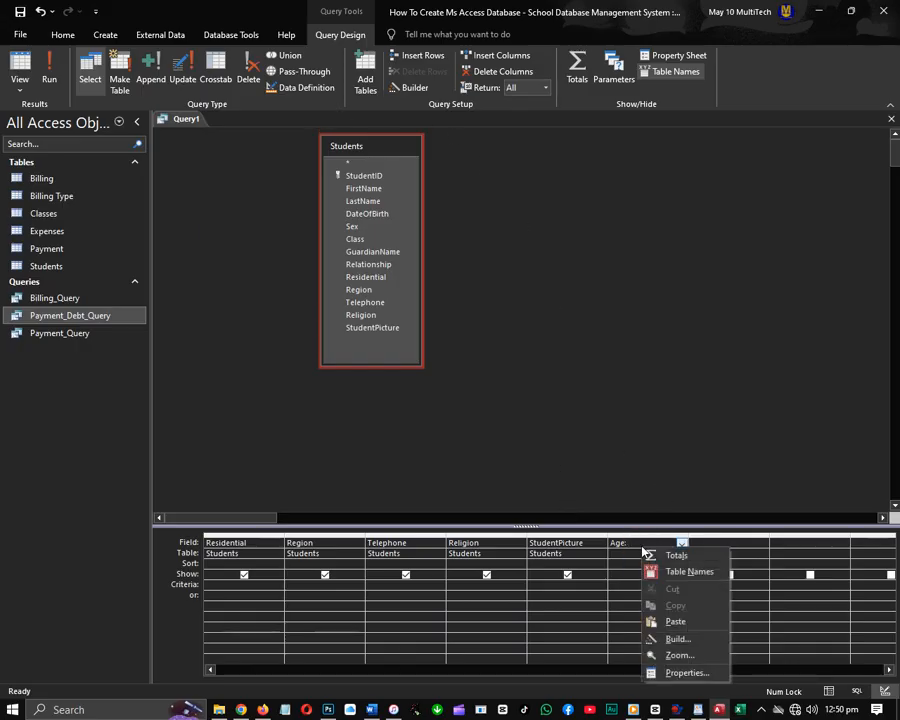
left_click(683, 655)
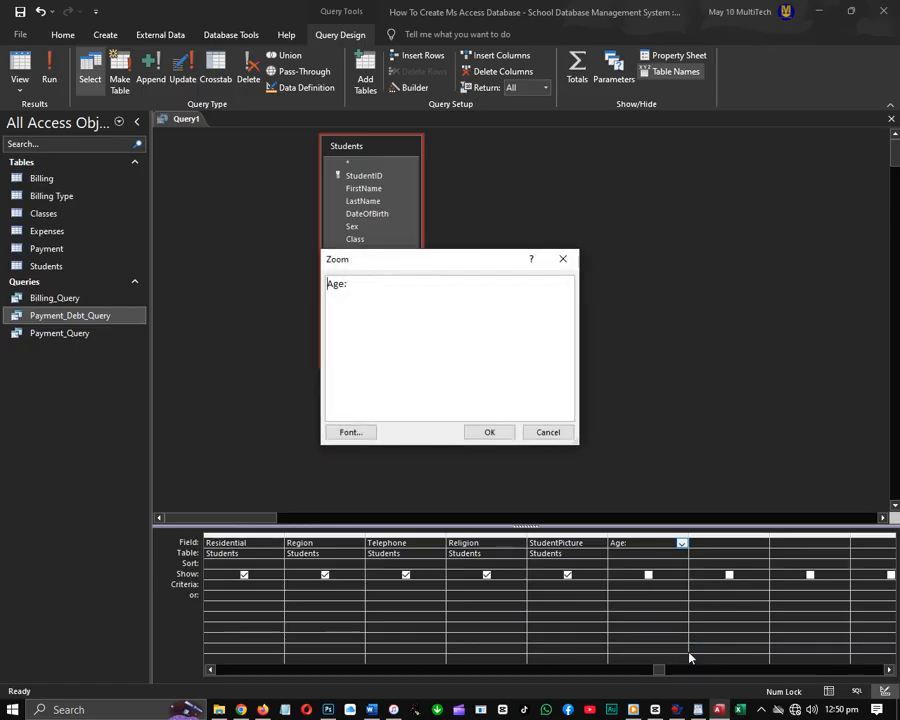
left_click_drag(446, 266, 450, 152)
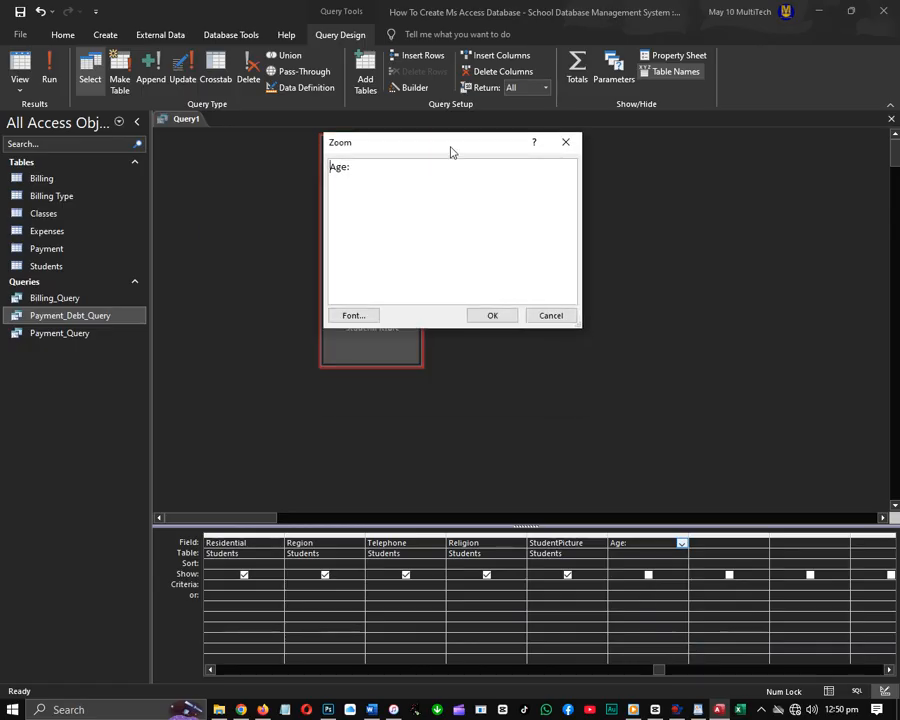
left_click_drag(579, 323, 815, 407)
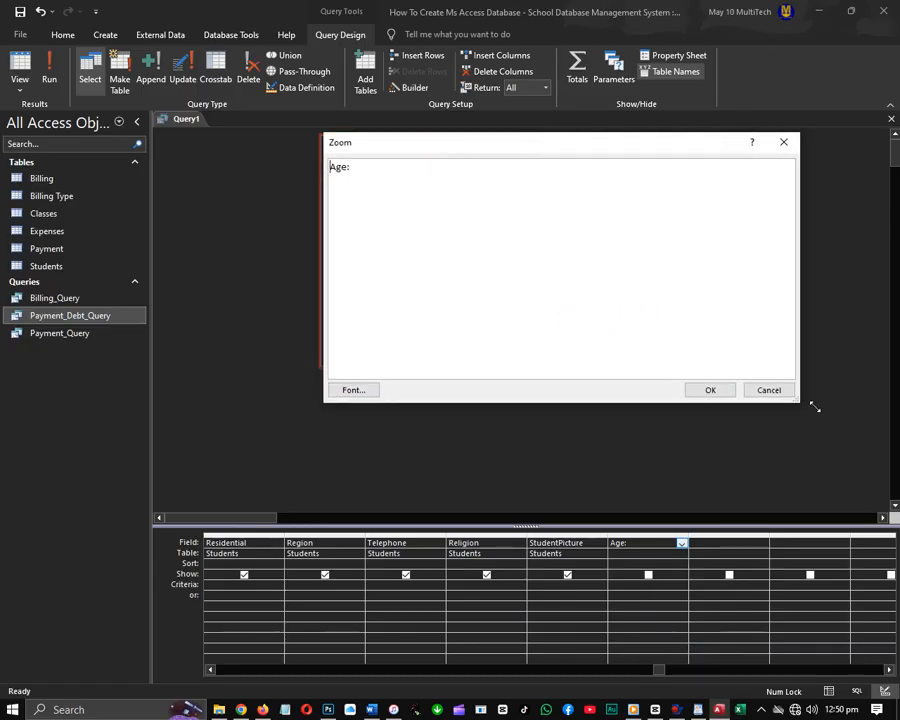
left_click_drag(601, 148, 455, 98)
- Set the Zoom editor's font size to 22
left_click(214, 369)
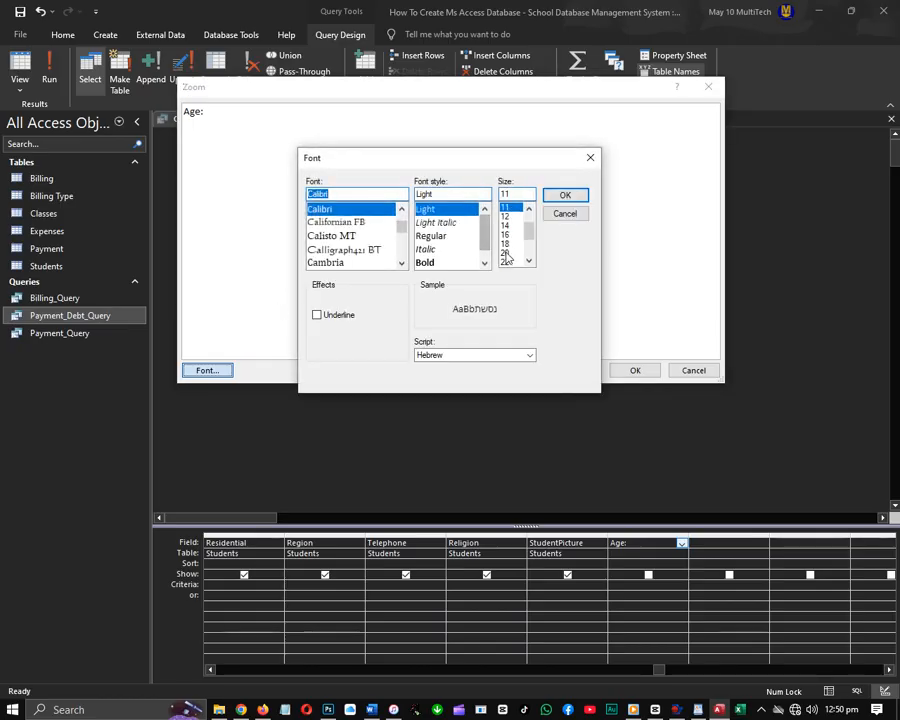
left_click(510, 261)
scroll(515, 252, "down", 1)
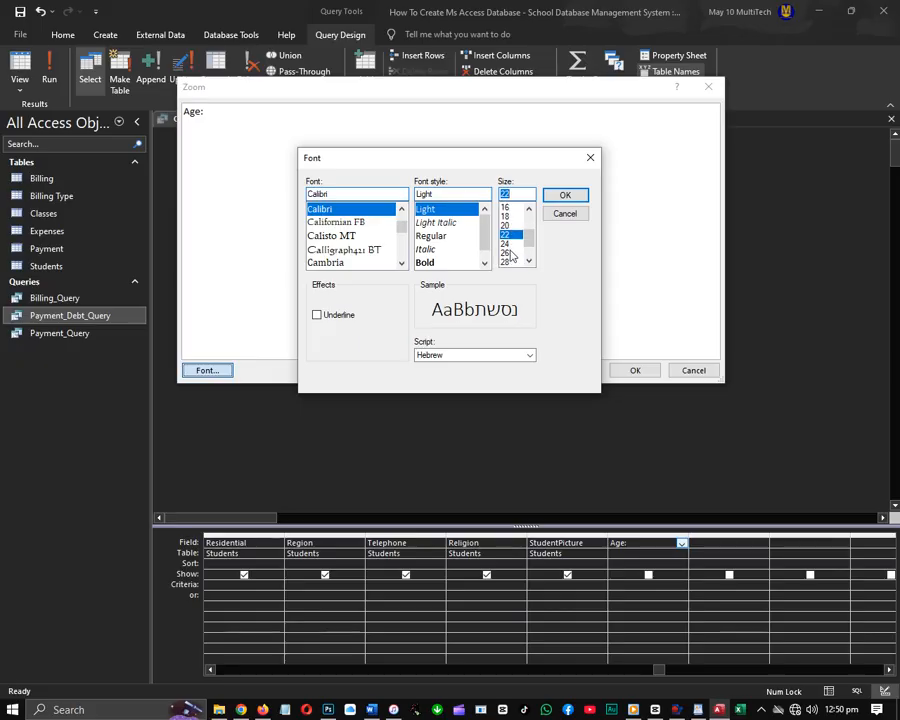
left_click(565, 195)
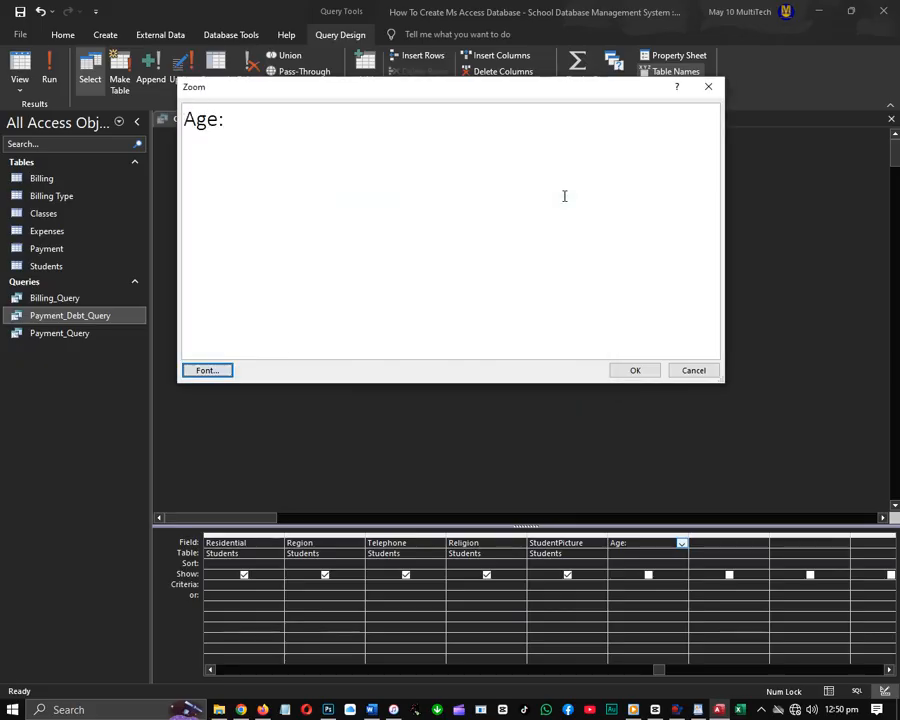
- Complete the Age field's expression as DateDiff("yyyy", Date_Of_Birth,now()) and apply it to the design grid
left_click(340, 127)
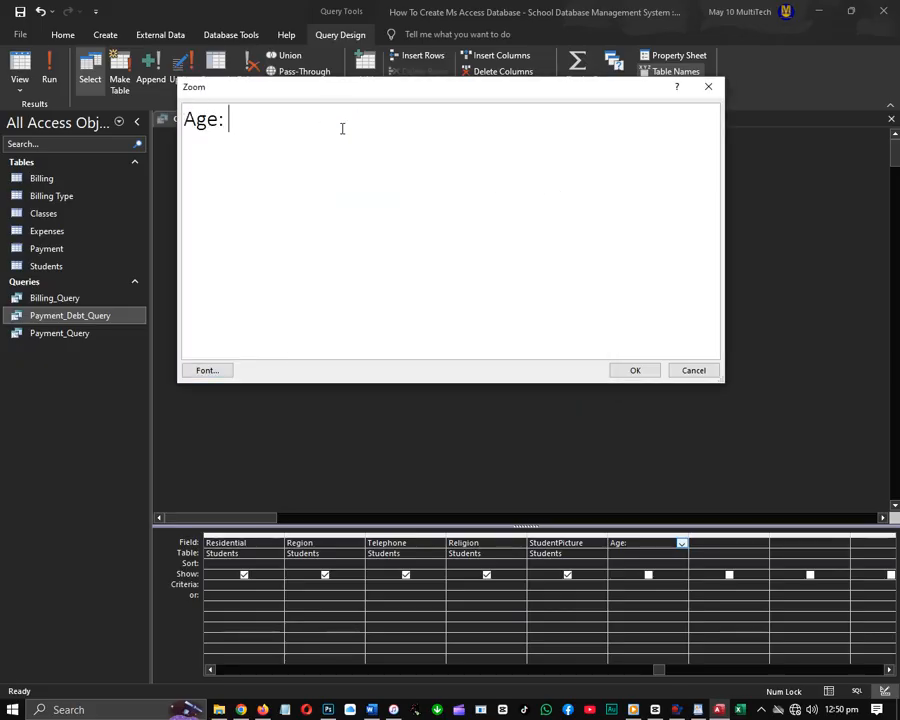
type("DateDiff")
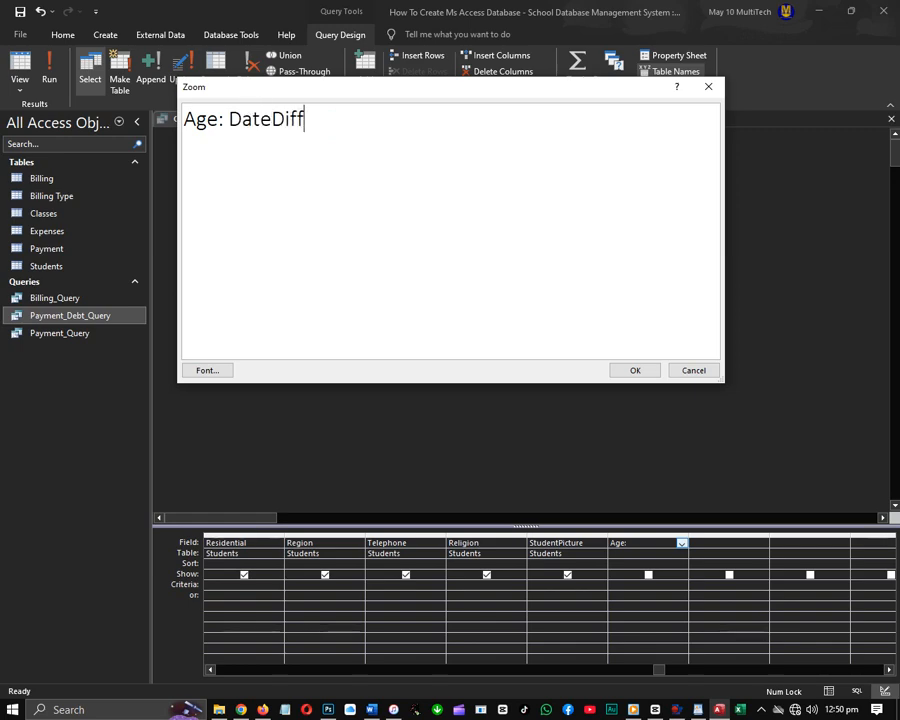
type("(\"yyy")
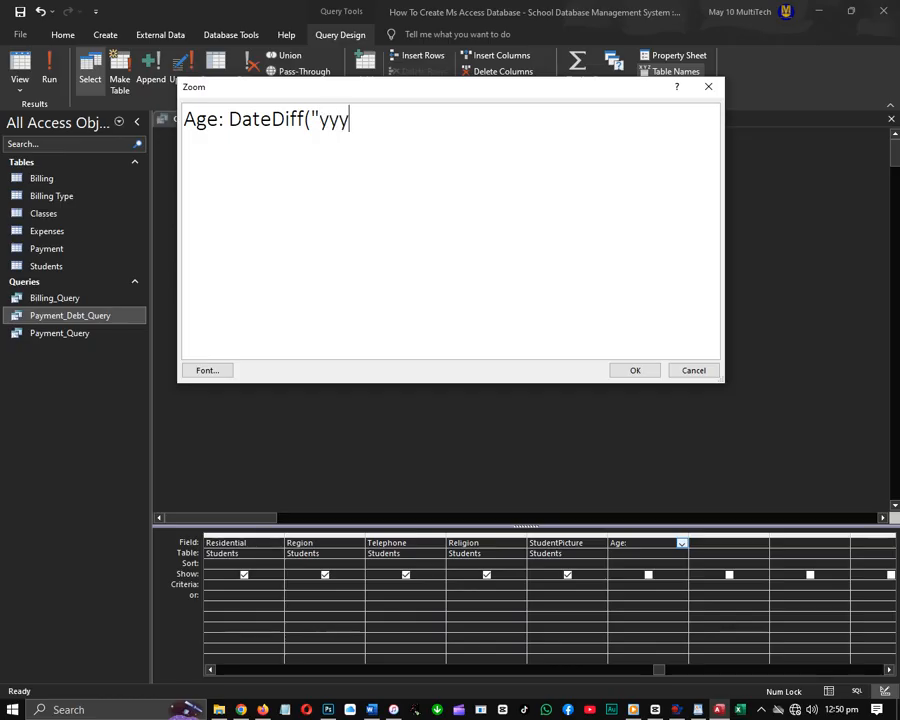
type("y\"")
type(" B")
key("BackSpace")
type("Dae")
key("BackSpace")
type("te")
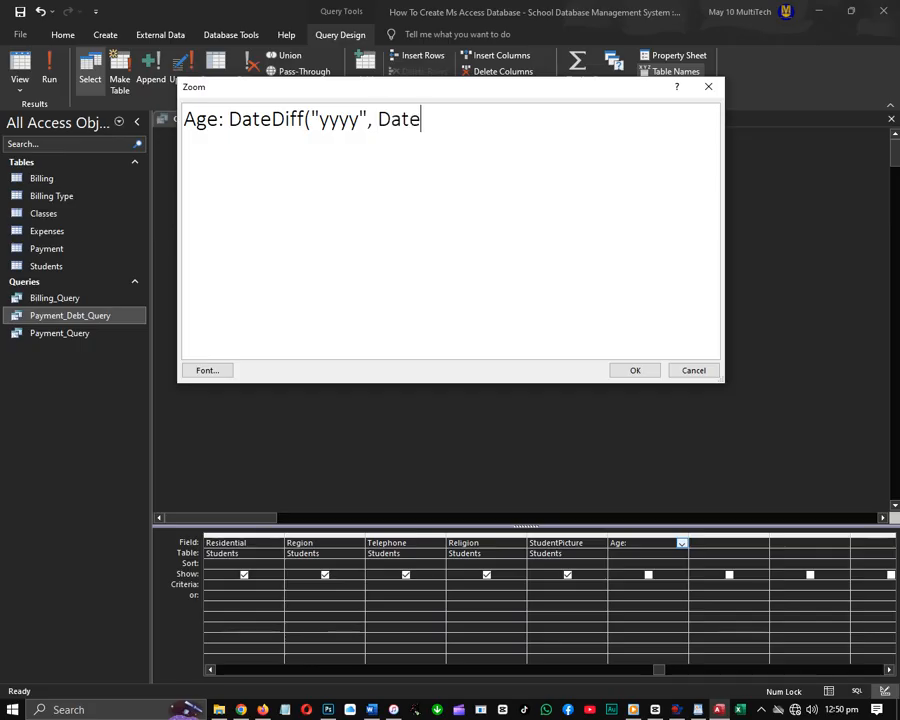
type("_Of")
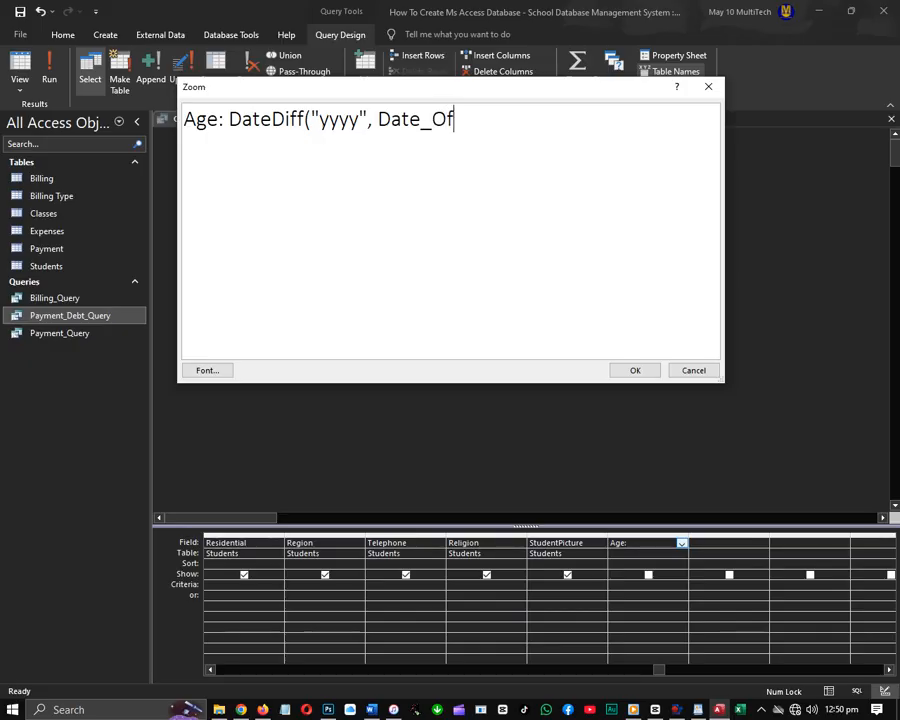
type("_Bir")
type("th")
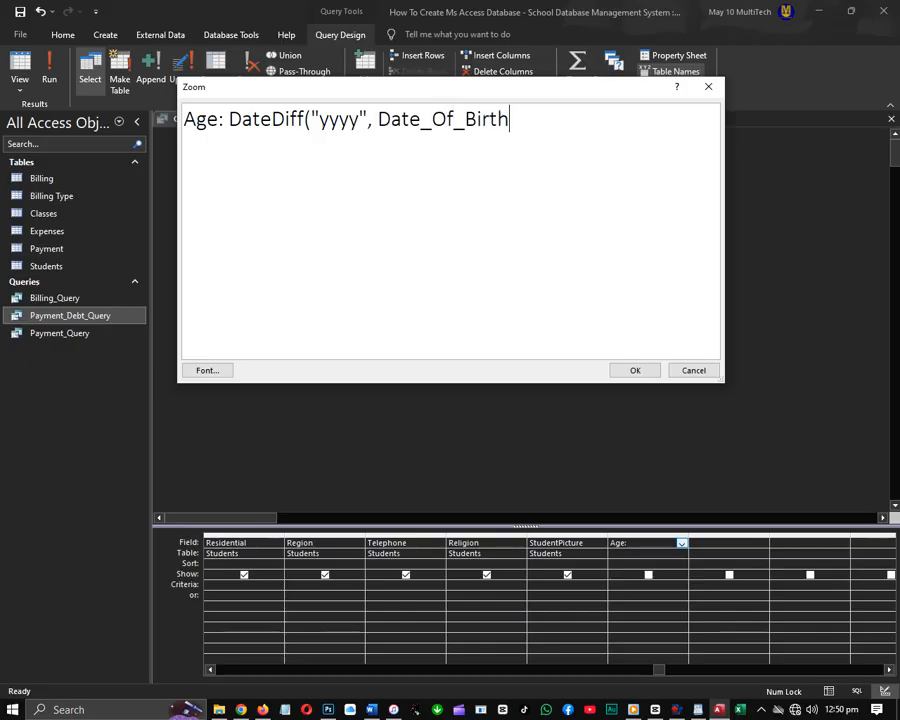
type(",")
key("BackSpace")
type("now())")
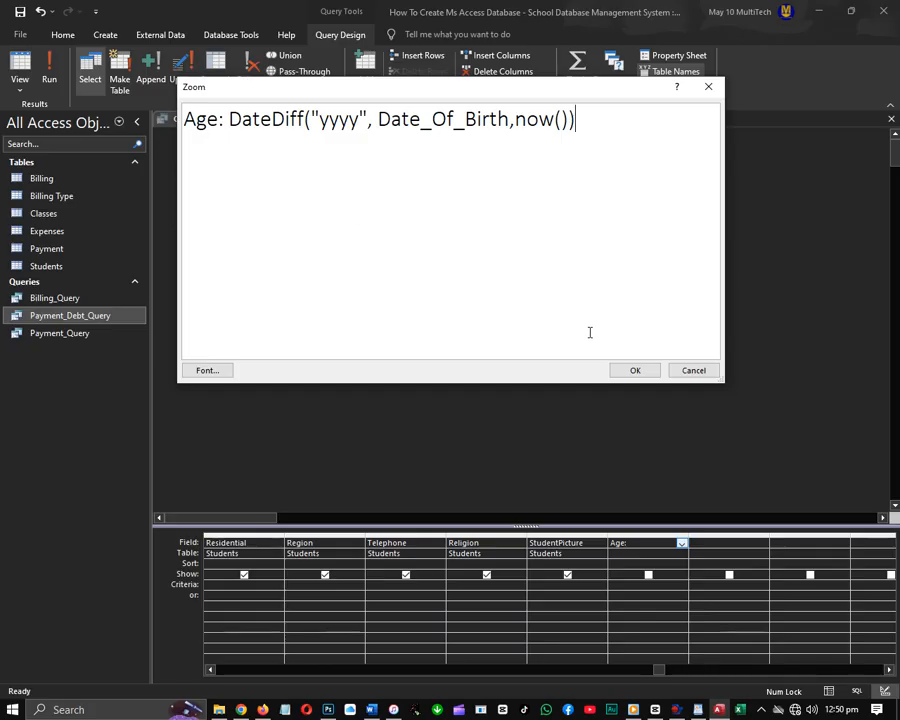
left_click(634, 370)
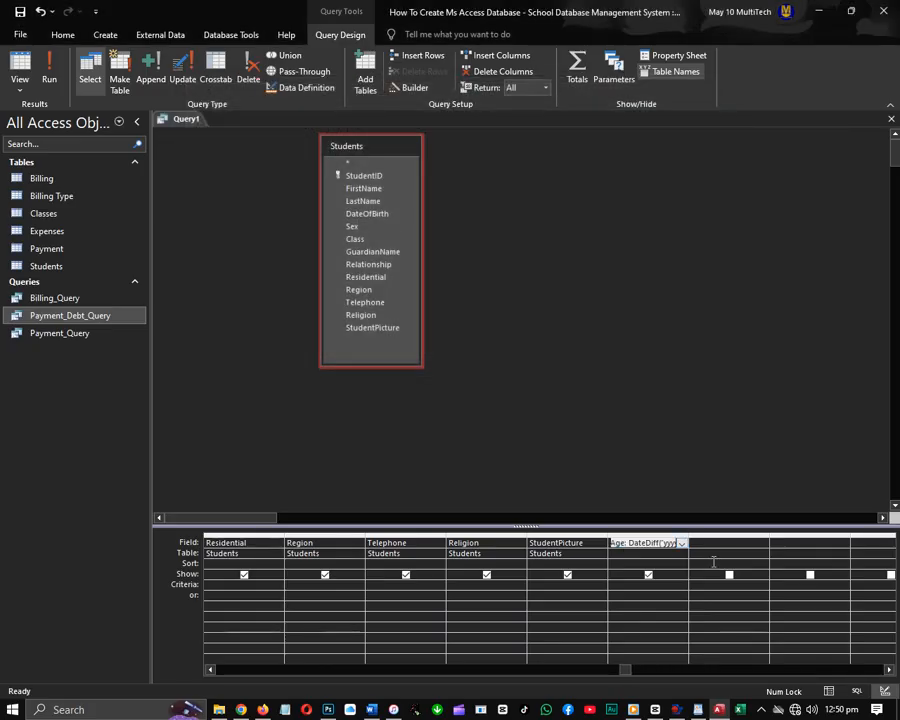
- Try to preview the query's records with the Age field, cancelling the request for a parameter value
left_click(670, 545)
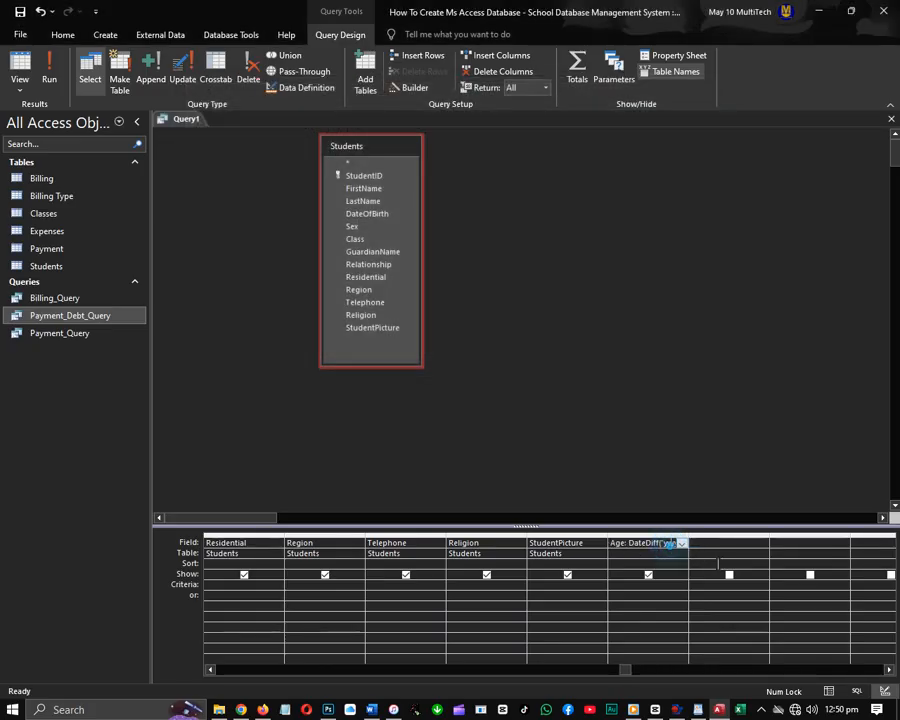
left_click(716, 562)
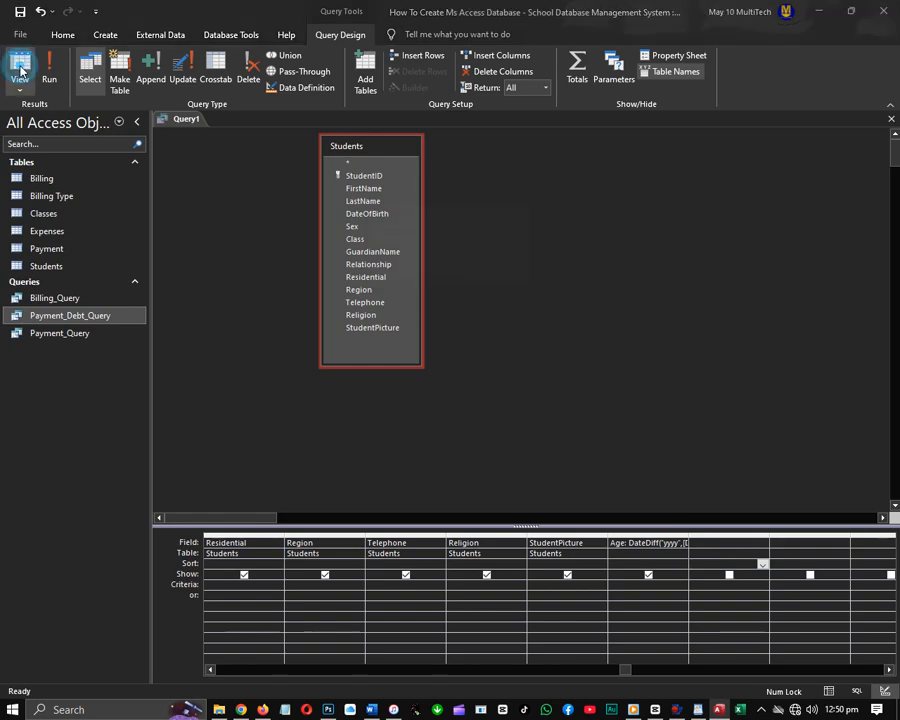
left_click(20, 70)
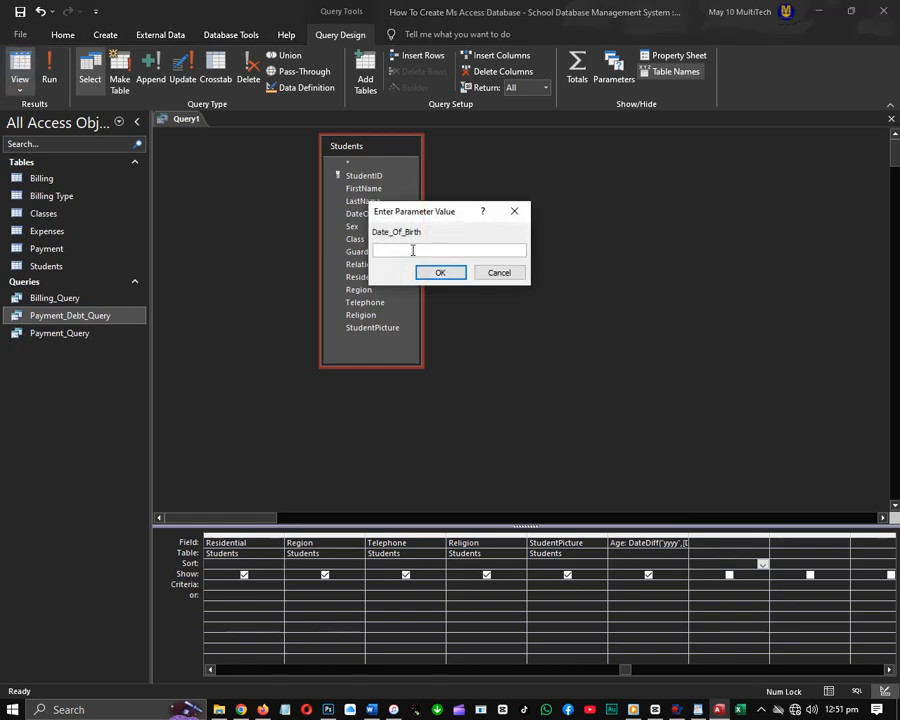
left_click(490, 271)
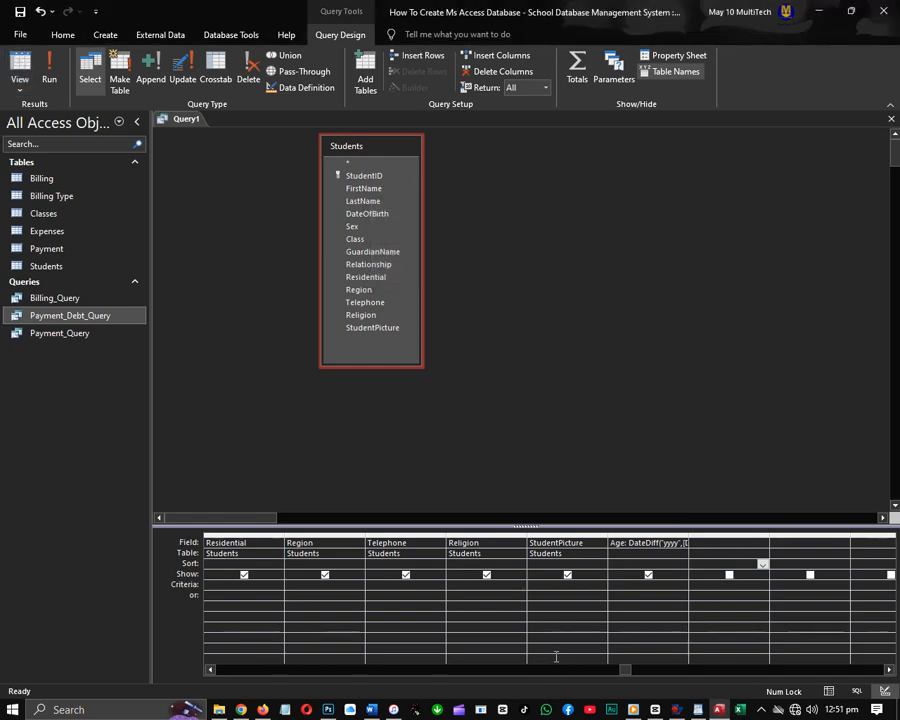
- Correct the field reference in the Age expression to [DateOfBirth] by removing both underscores, and apply the change
left_click_drag(626, 669, 674, 670)
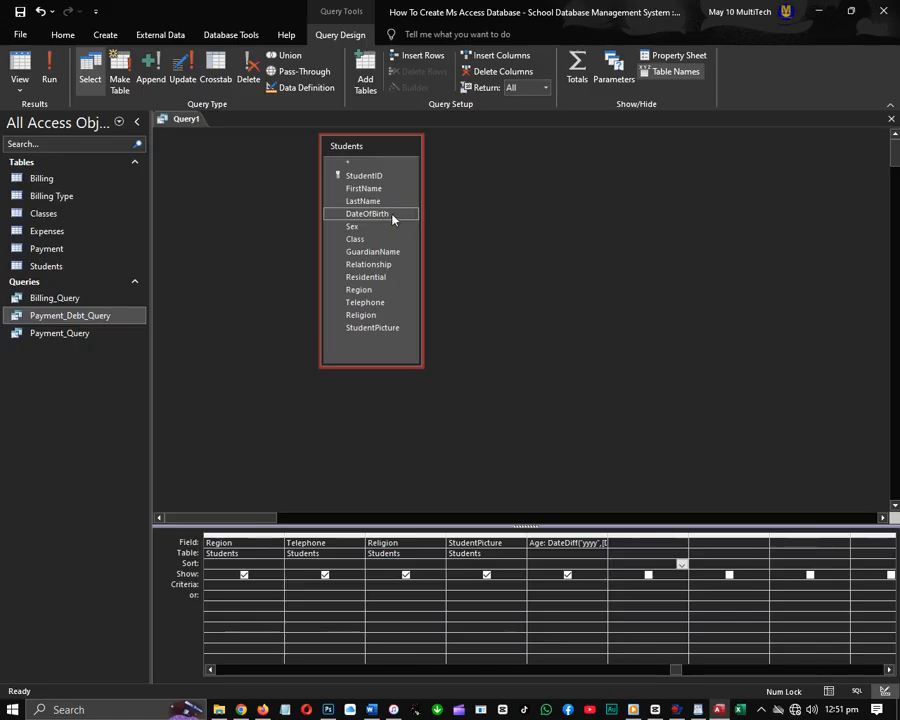
left_click(584, 543)
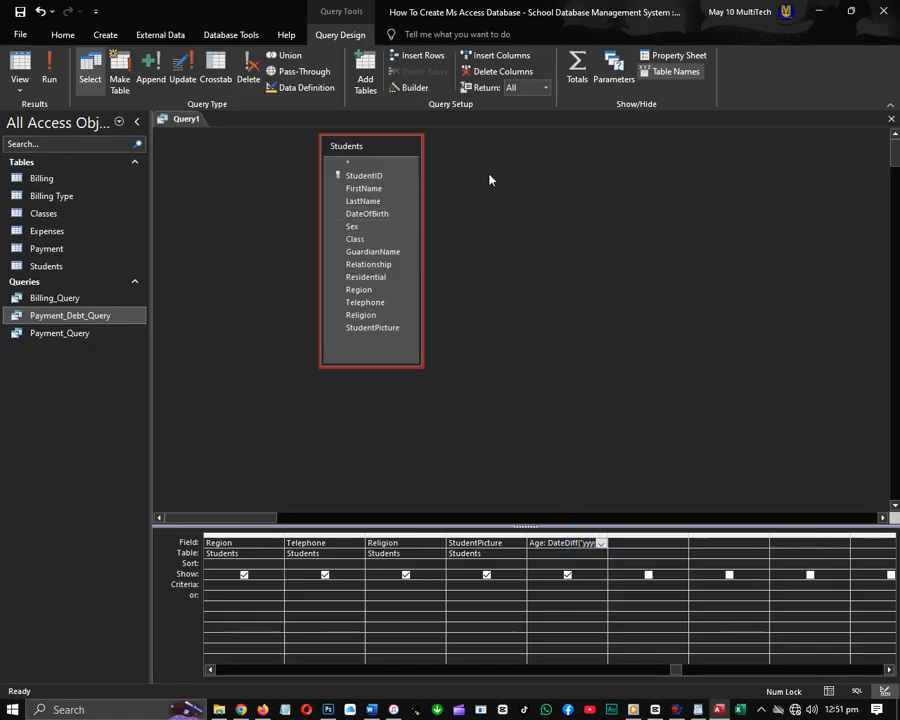
right_click(584, 544)
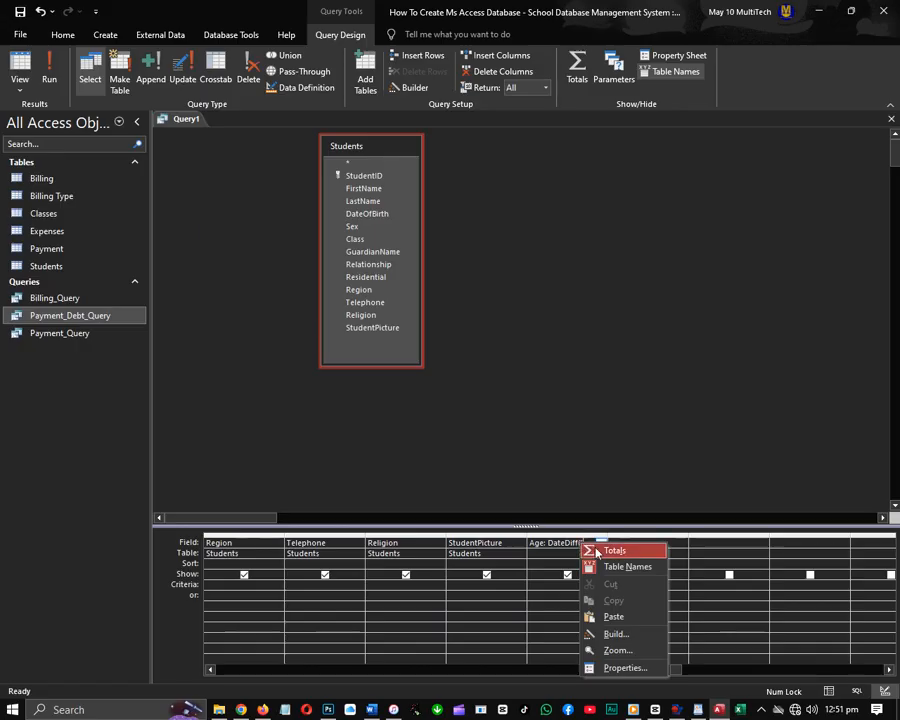
left_click(617, 650)
left_click(452, 236)
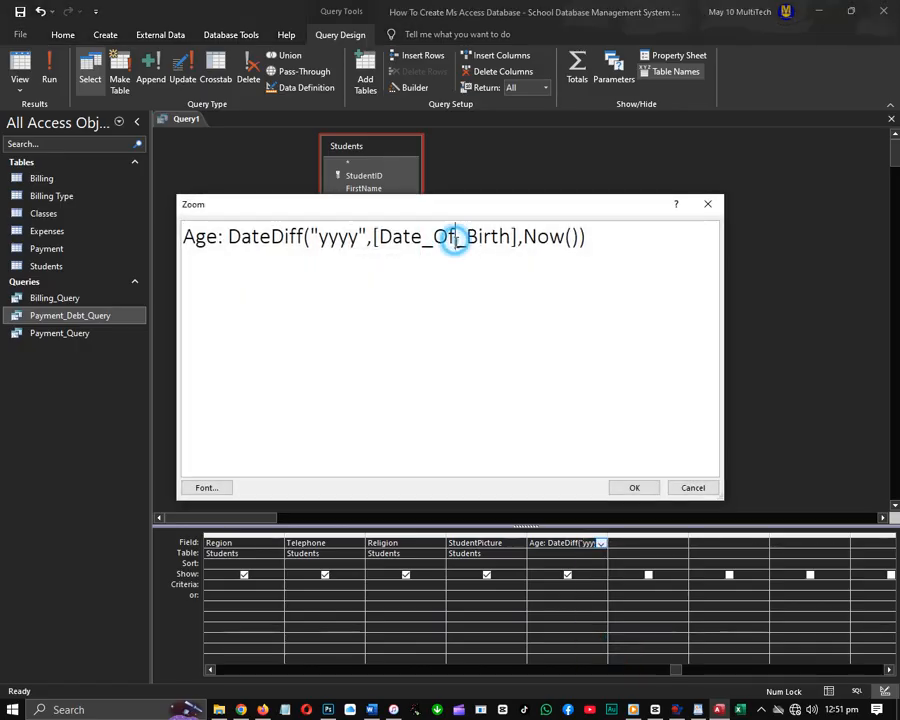
key("Delete")
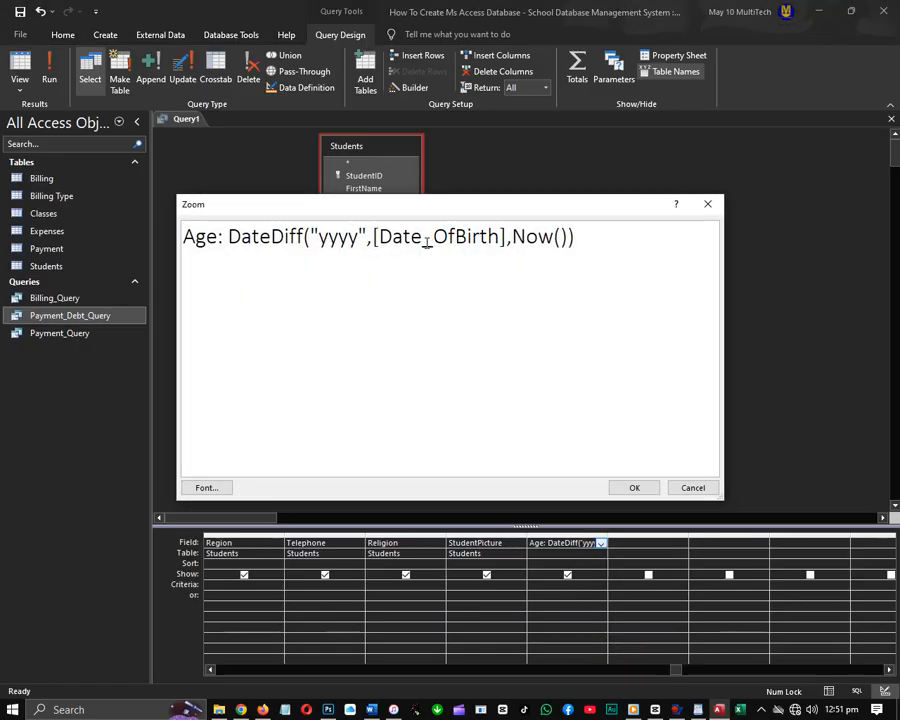
left_click(416, 236)
key("Delete")
left_click(632, 486)
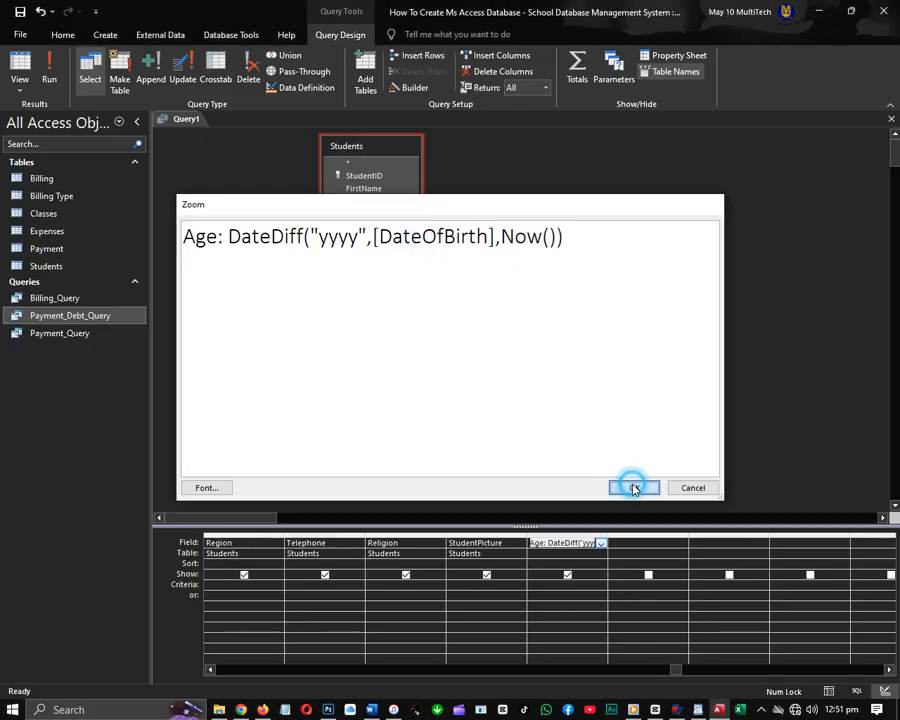
- Preview the query's records across to the Age column and return to the design
left_click(20, 62)
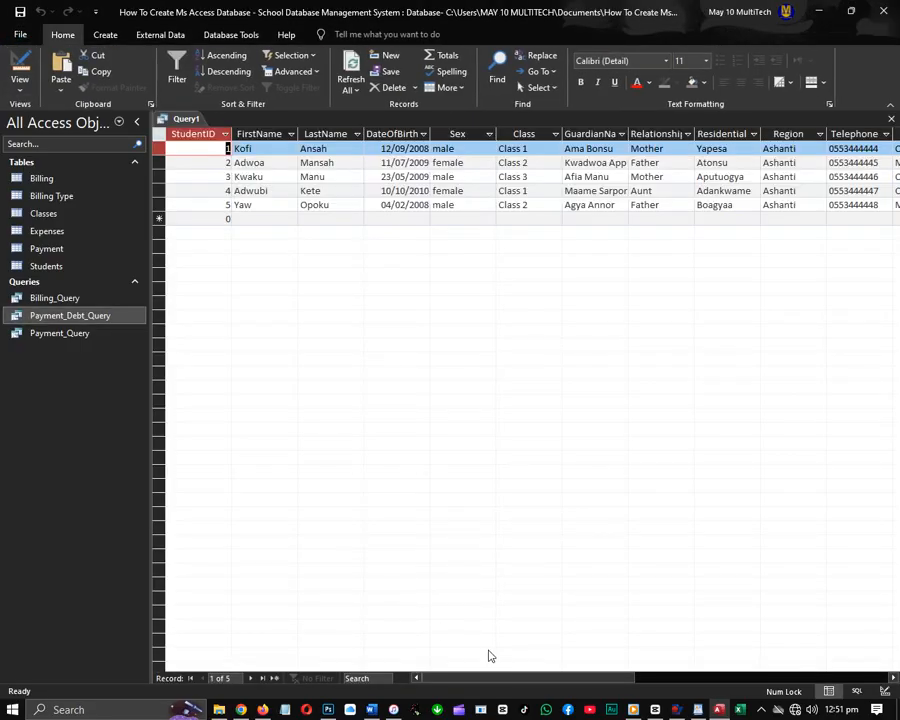
left_click_drag(493, 673, 700, 688)
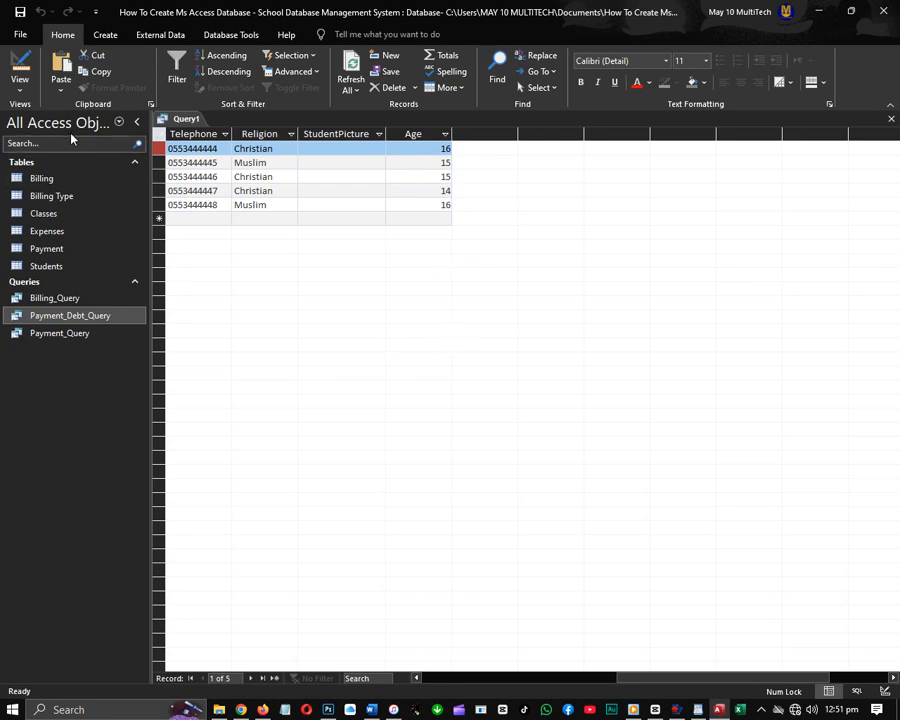
left_click(27, 66)
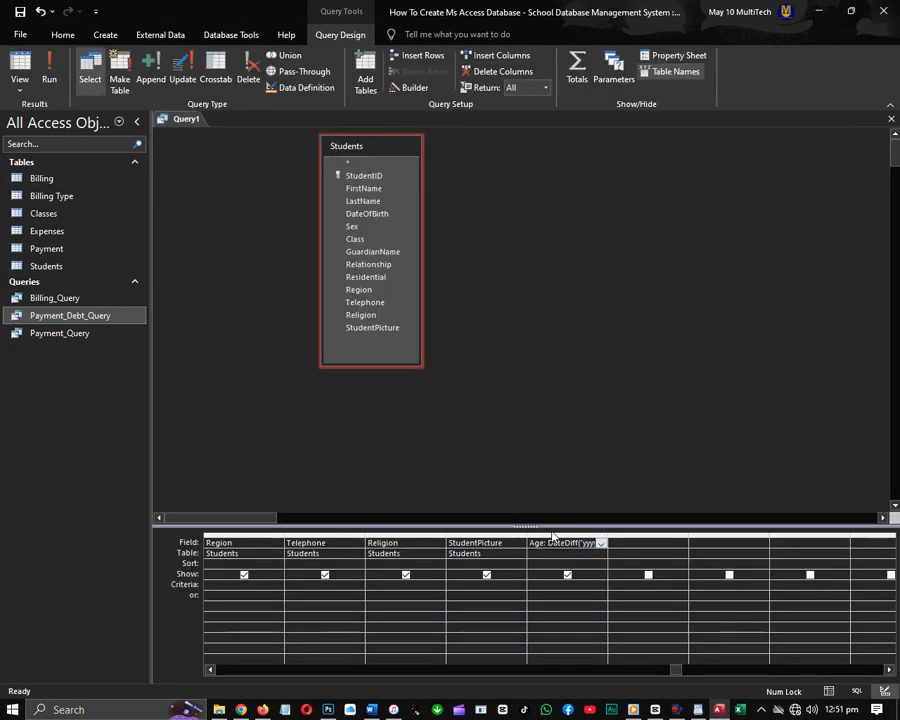
- Append & " years old" to the end of the Age expression, apply it, and preview the query's records
right_click(557, 545)
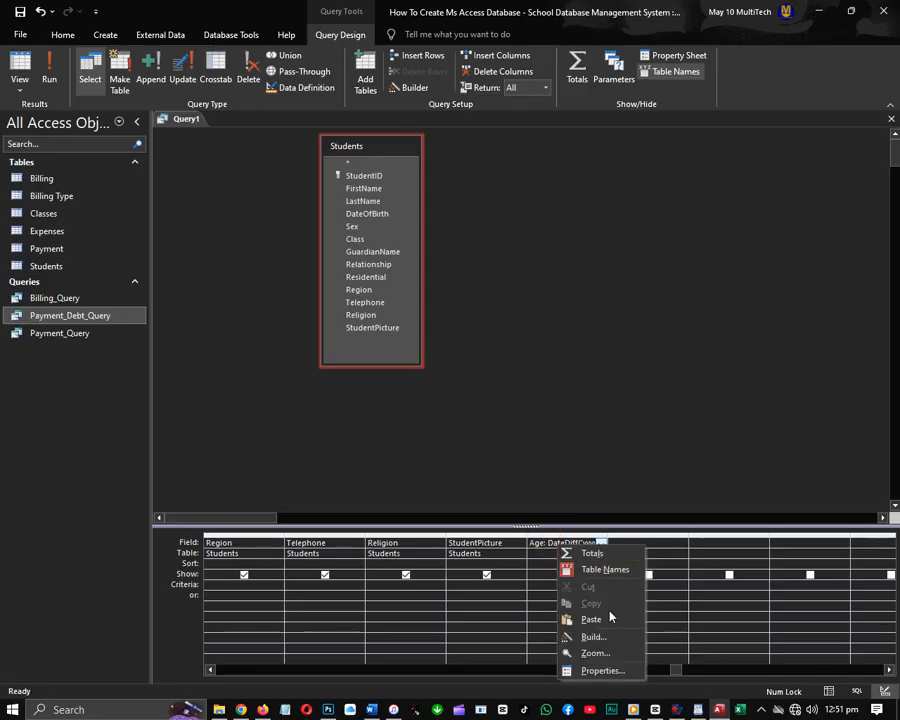
left_click(596, 653)
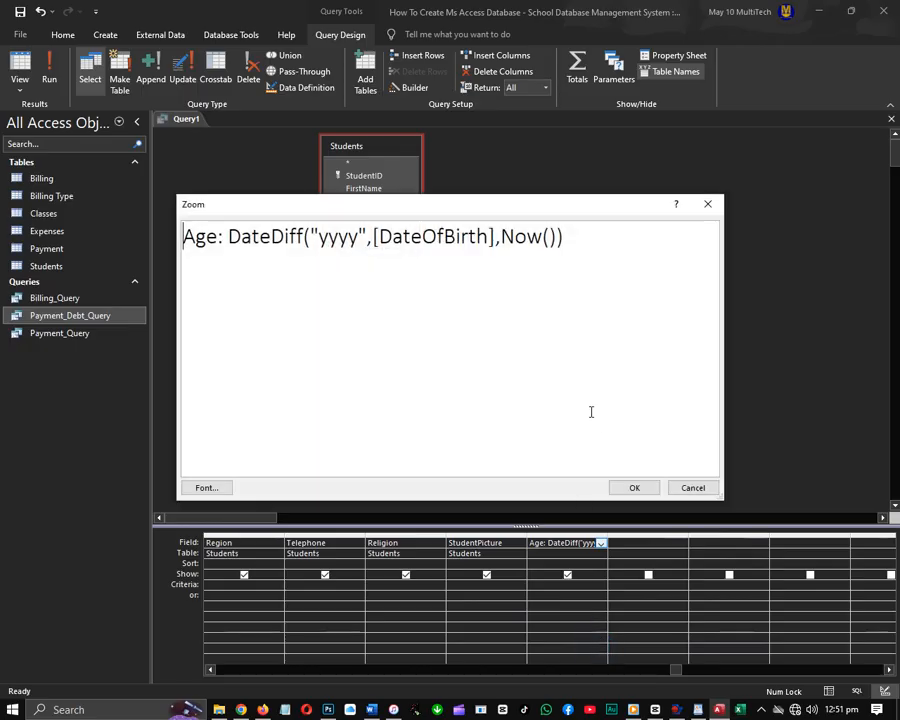
type("& \" years ol")
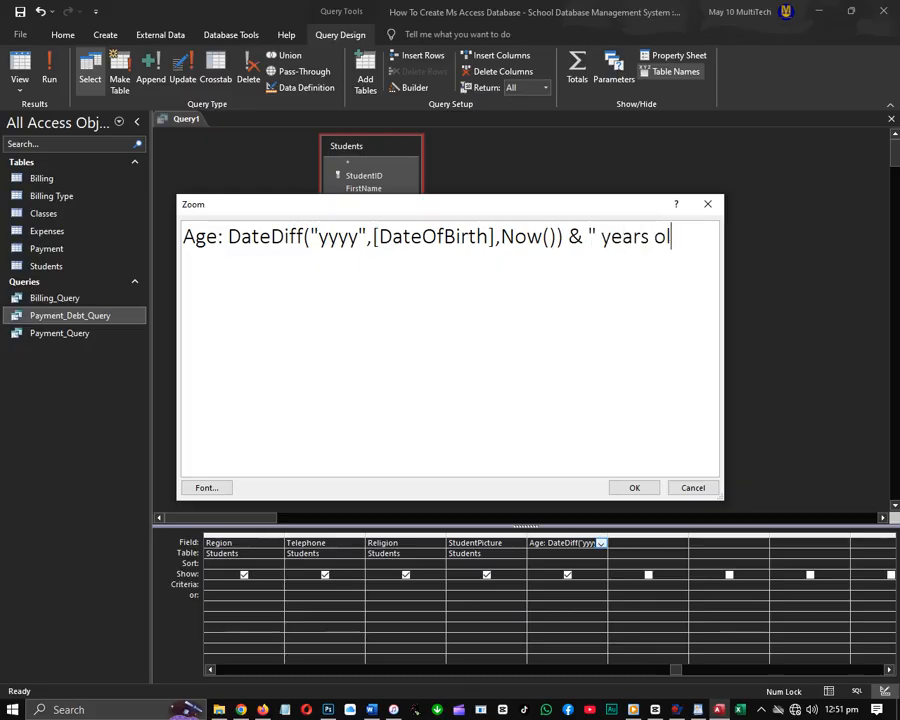
type("d\"")
left_click(646, 487)
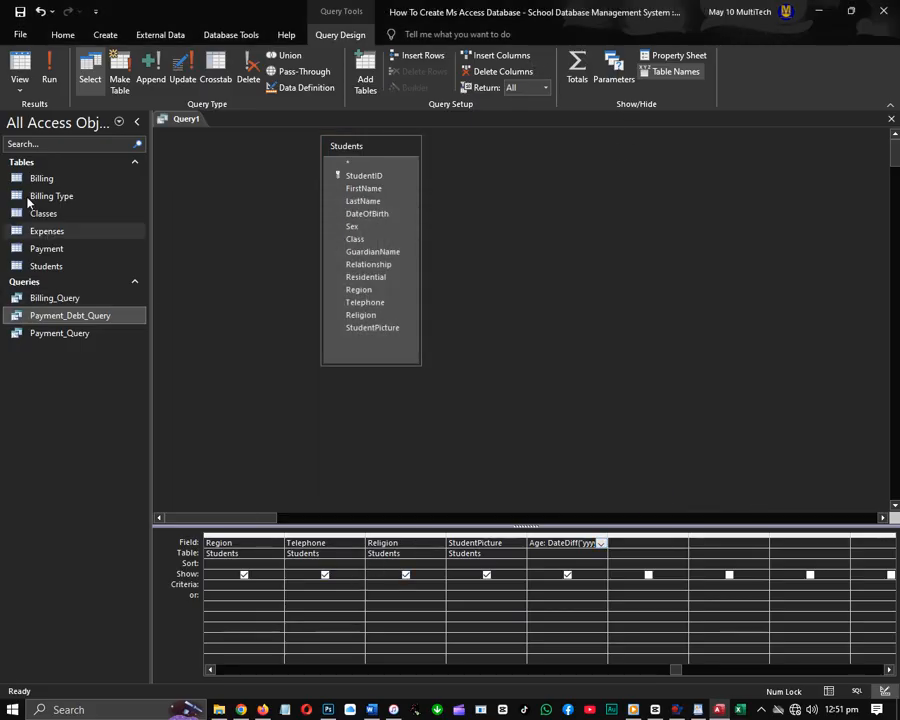
left_click(19, 62)
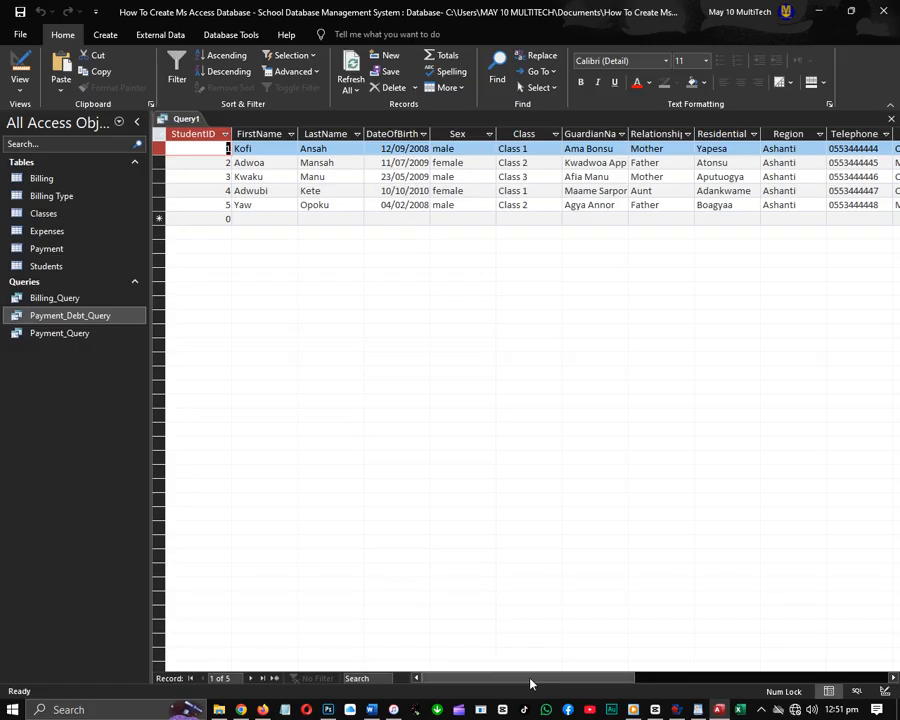
- Check the Age column in the query's records, then close the query and save it as Student_Extended_Query
left_click_drag(530, 678, 650, 678)
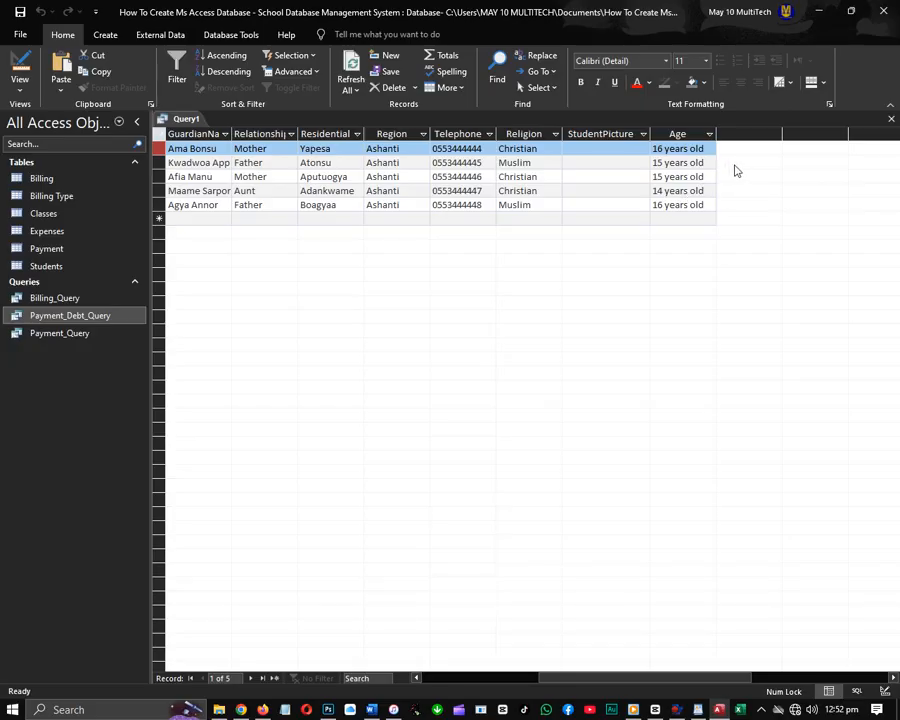
left_click(891, 118)
left_click(400, 396)
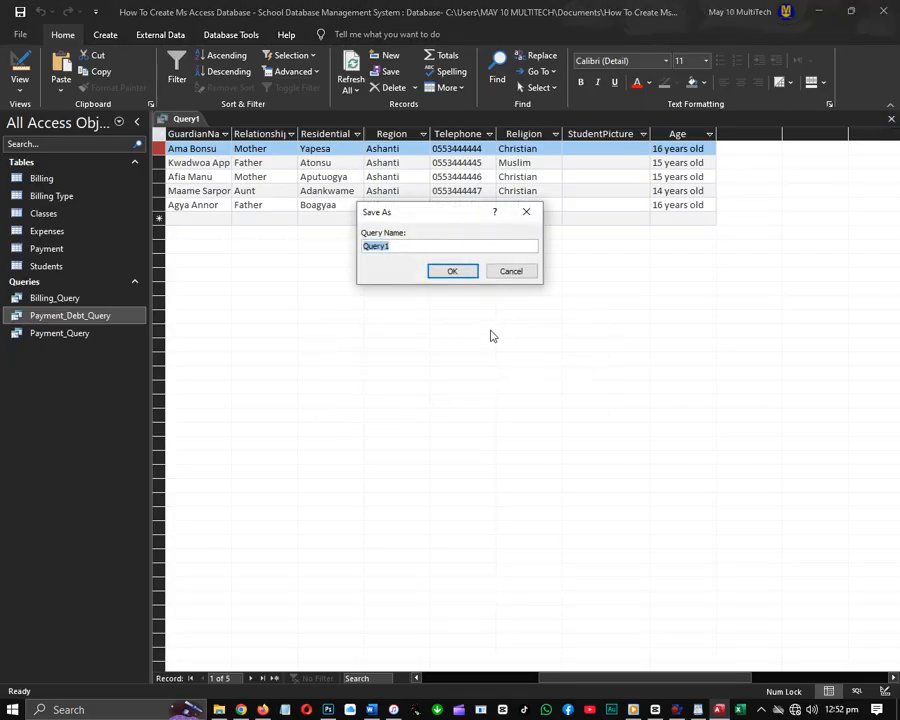
type("Student_Extended_")
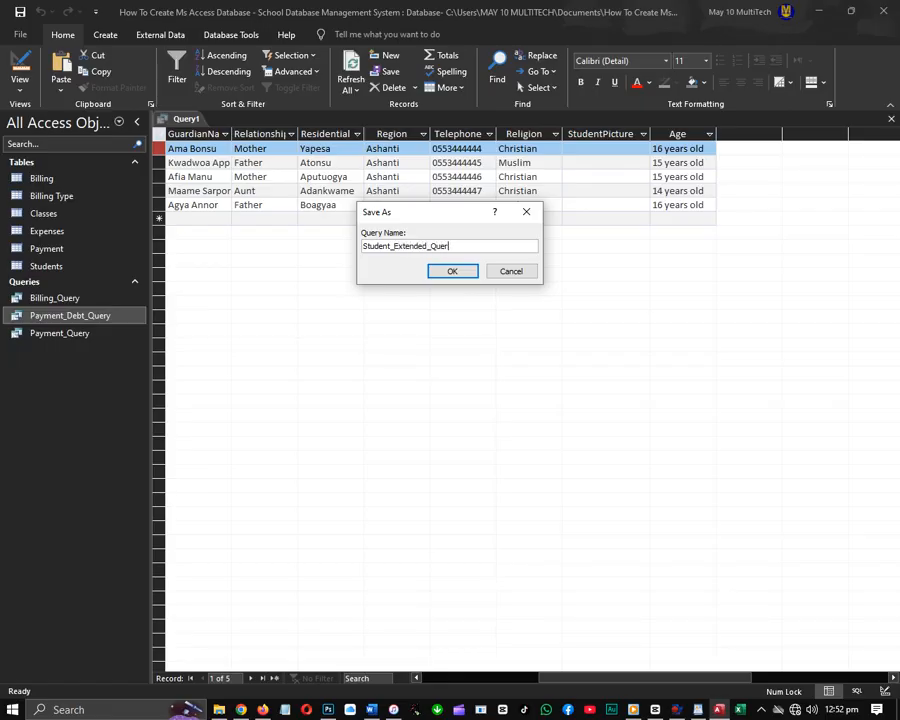
left_click(462, 270)
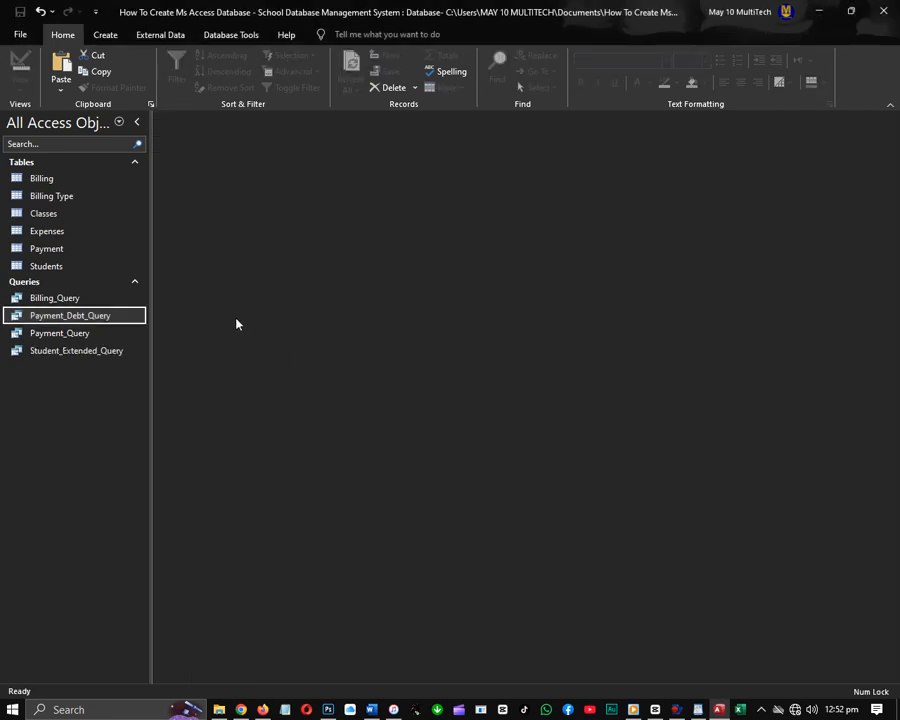
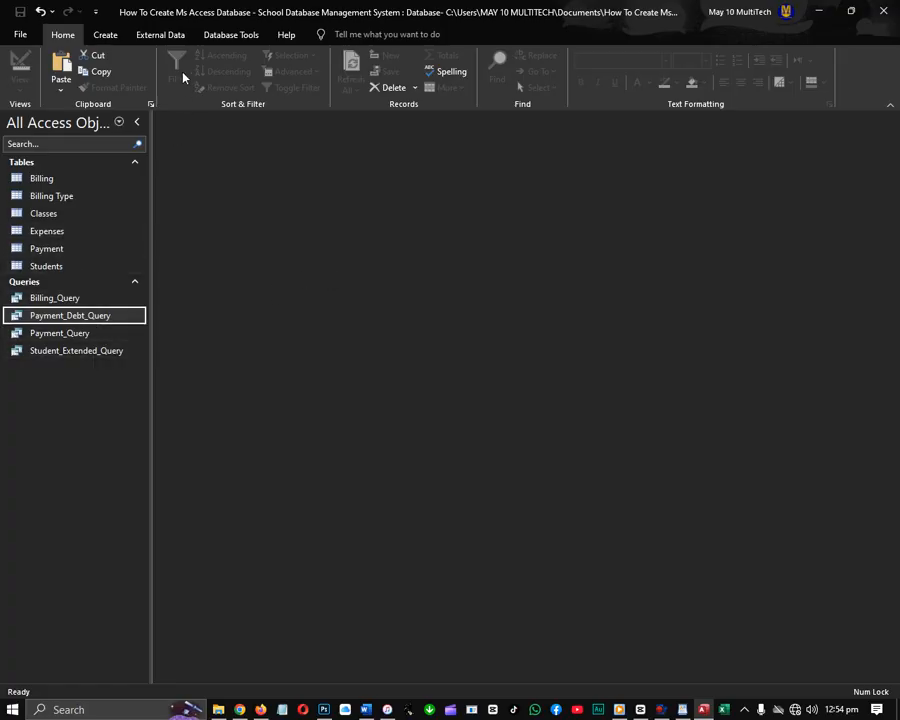
- Create a new query in design view based on the Expenses table and enlarge its field list to show every field
left_click(107, 30)
left_click(221, 72)
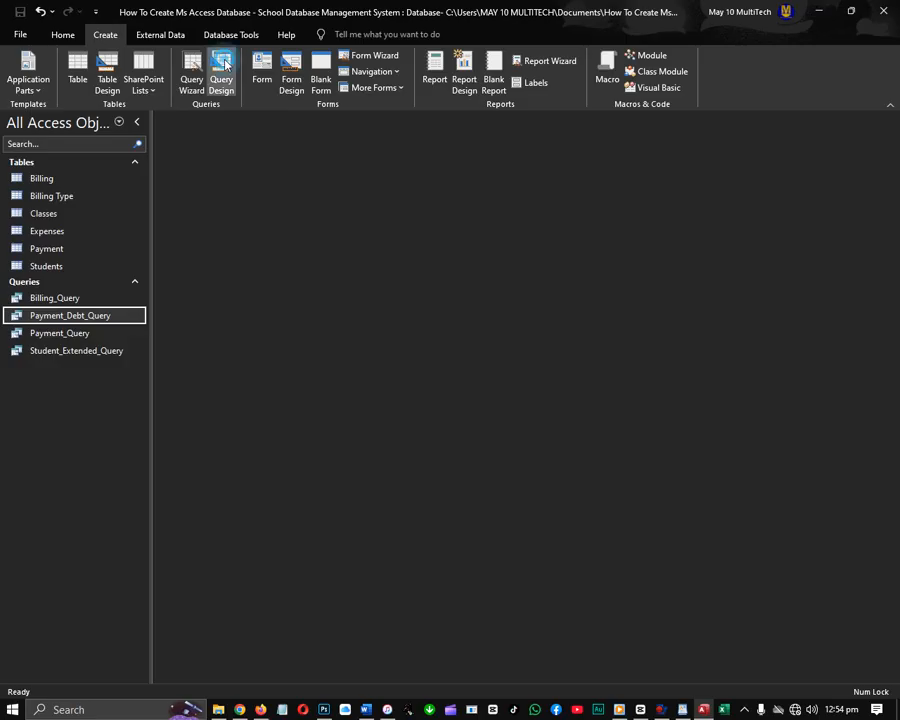
double_click(366, 416)
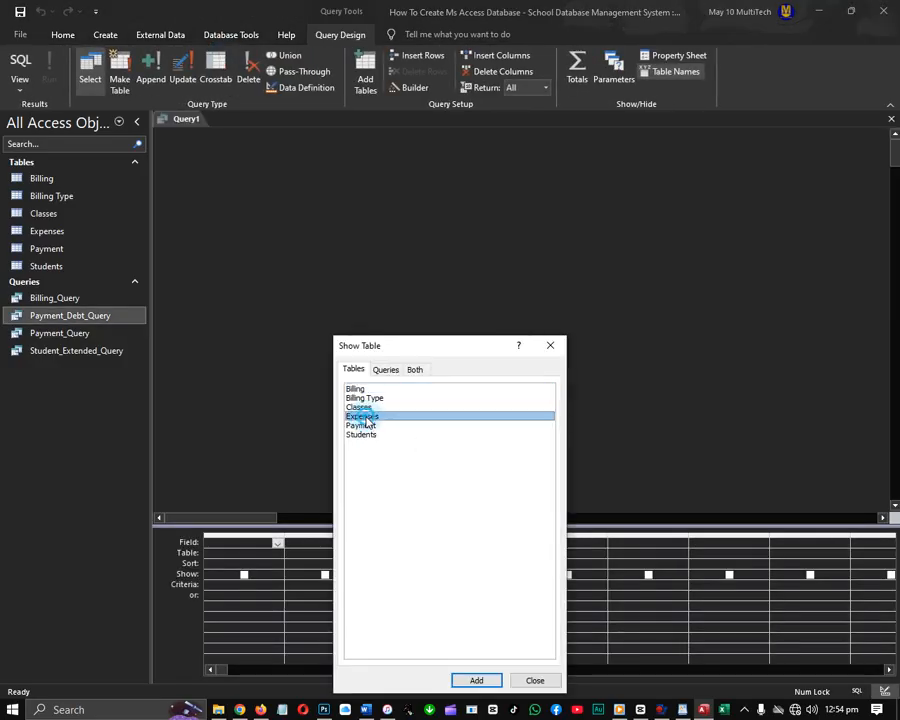
left_click(535, 680)
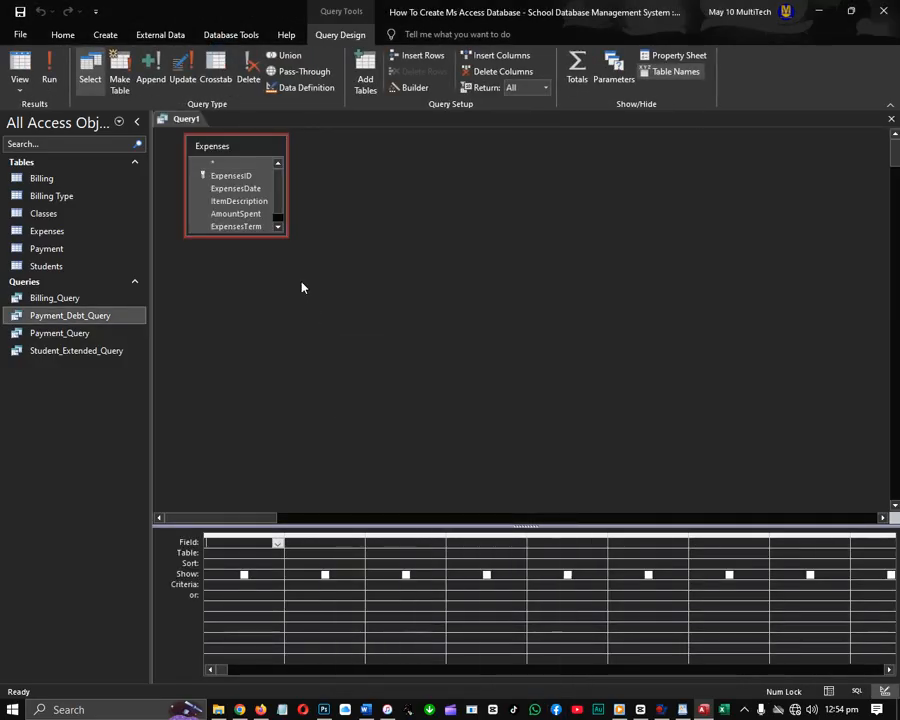
left_click_drag(265, 235, 292, 374)
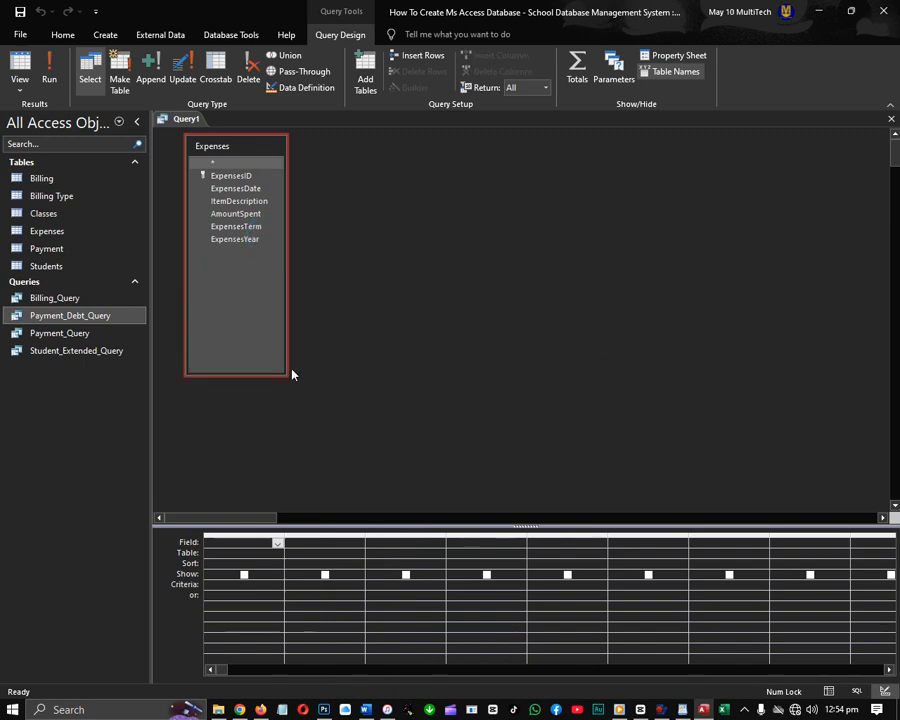
- Add ExpensesTerm, ExpensesYear and AmountSpent to the query grid, preview the records and return to the design
double_click(236, 227)
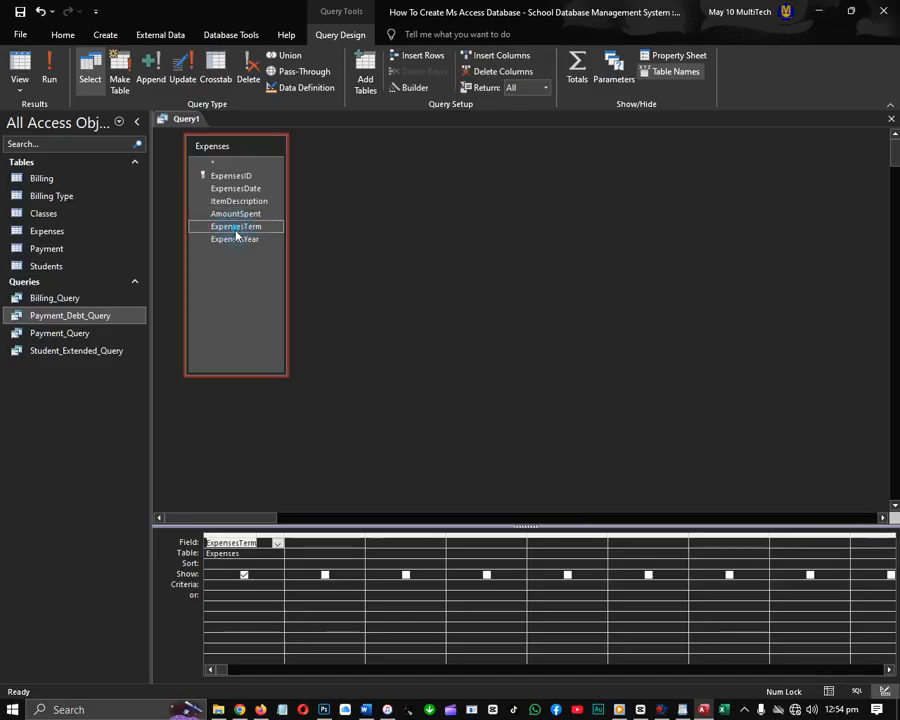
left_click(240, 241)
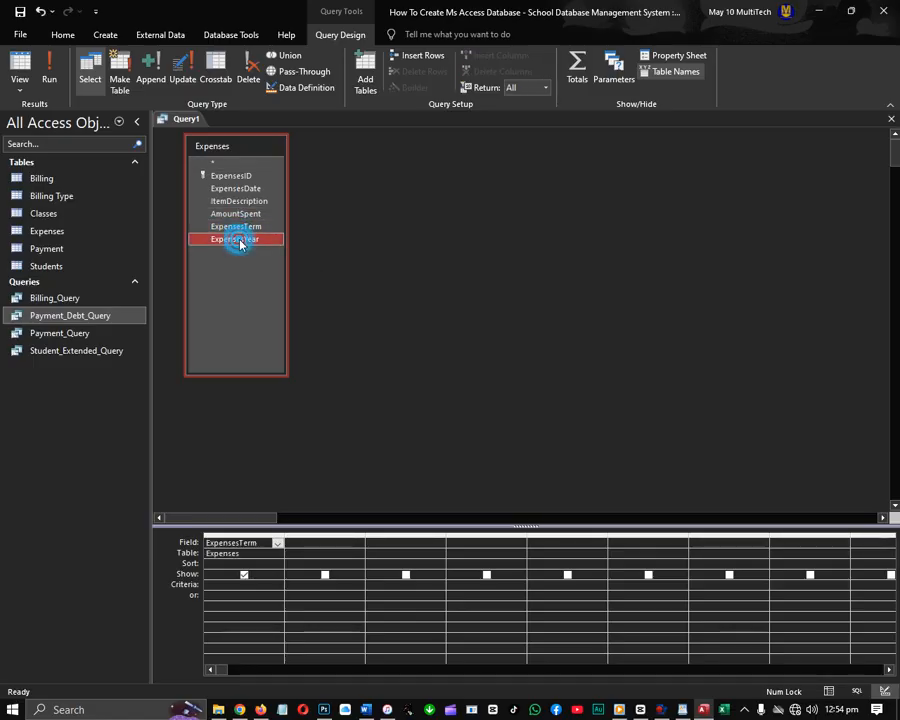
double_click(240, 241)
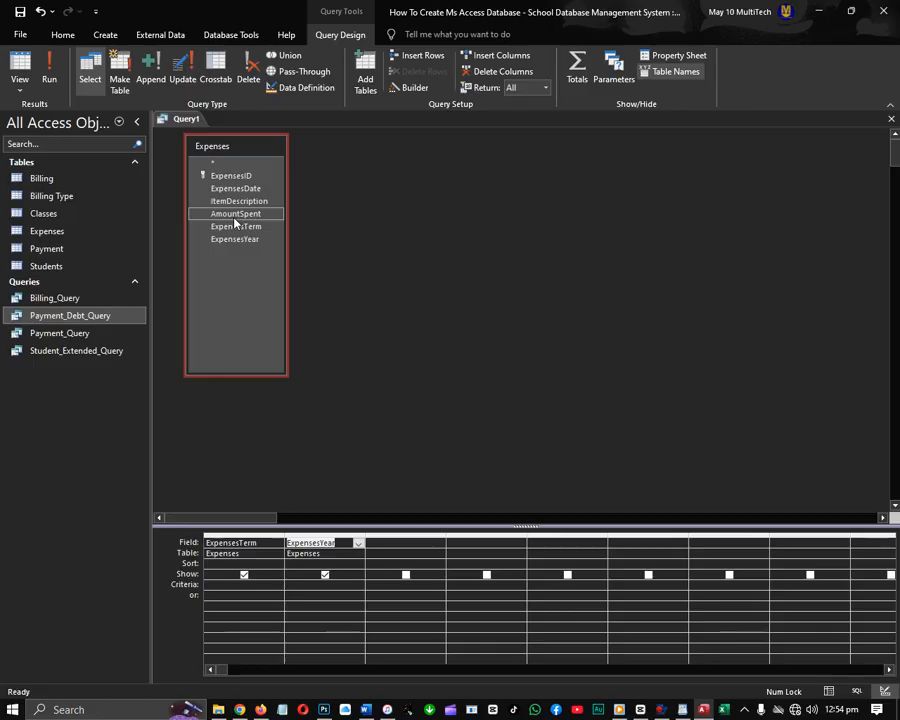
double_click(234, 216)
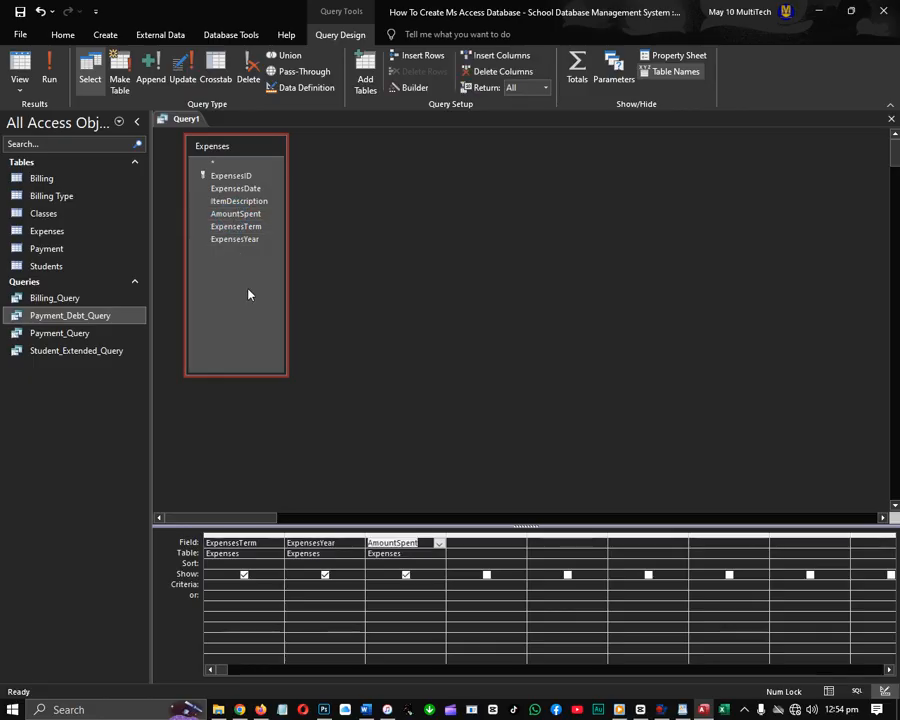
left_click(22, 68)
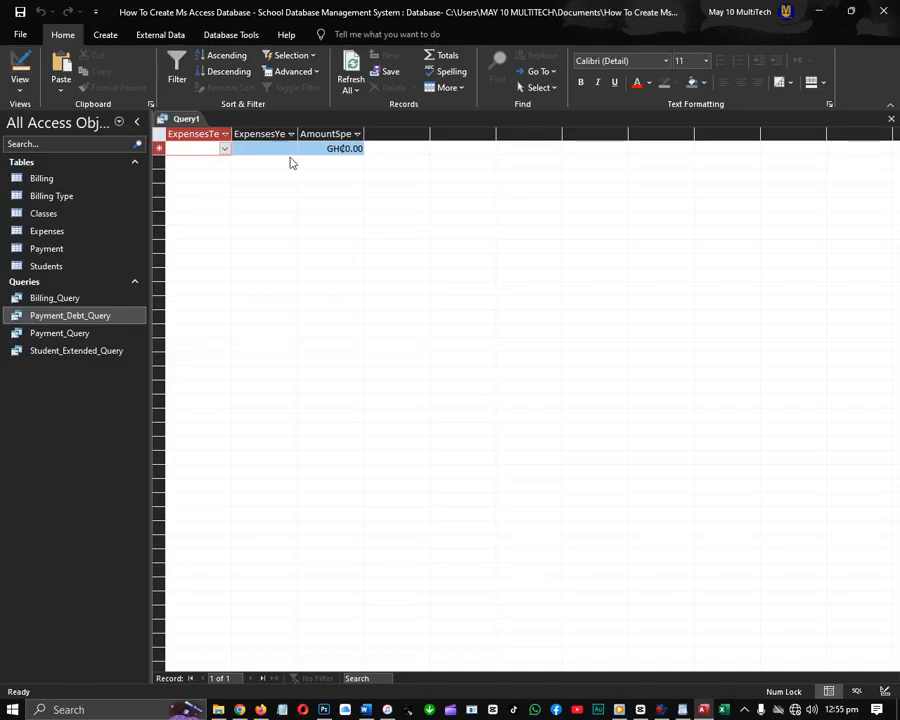
left_click(20, 68)
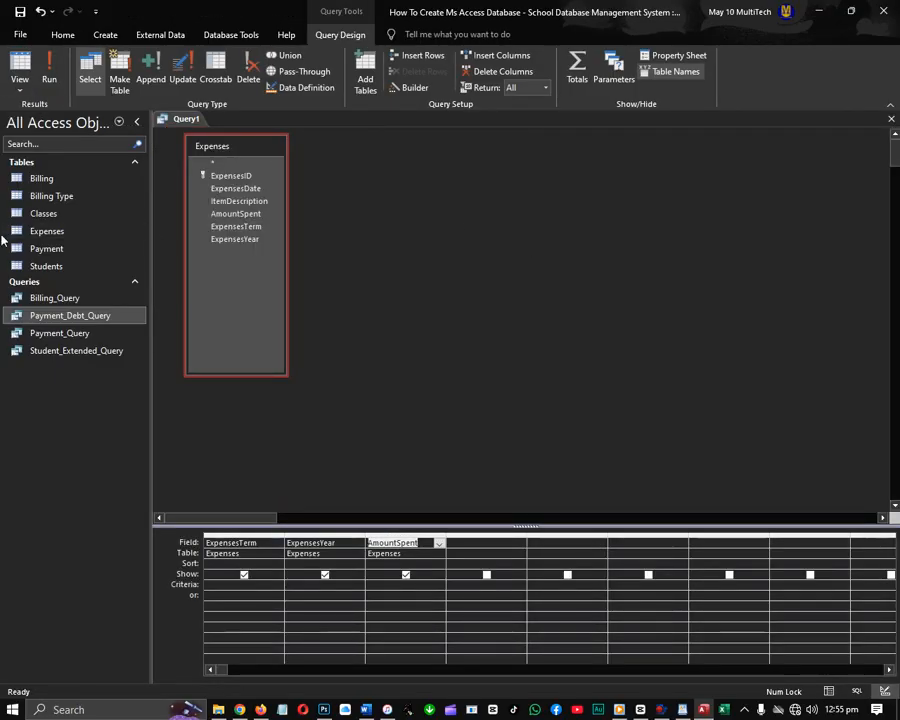
- In the Expenses table's design, set the default value of ExpensesDate to date(), save the table and return to its records
double_click(30, 231)
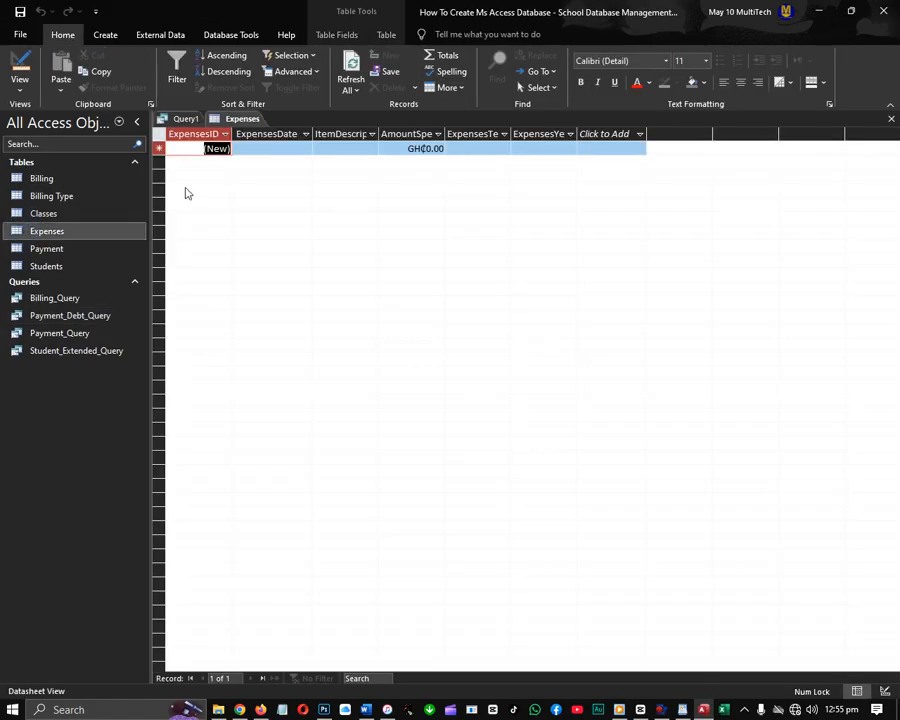
left_click(266, 149)
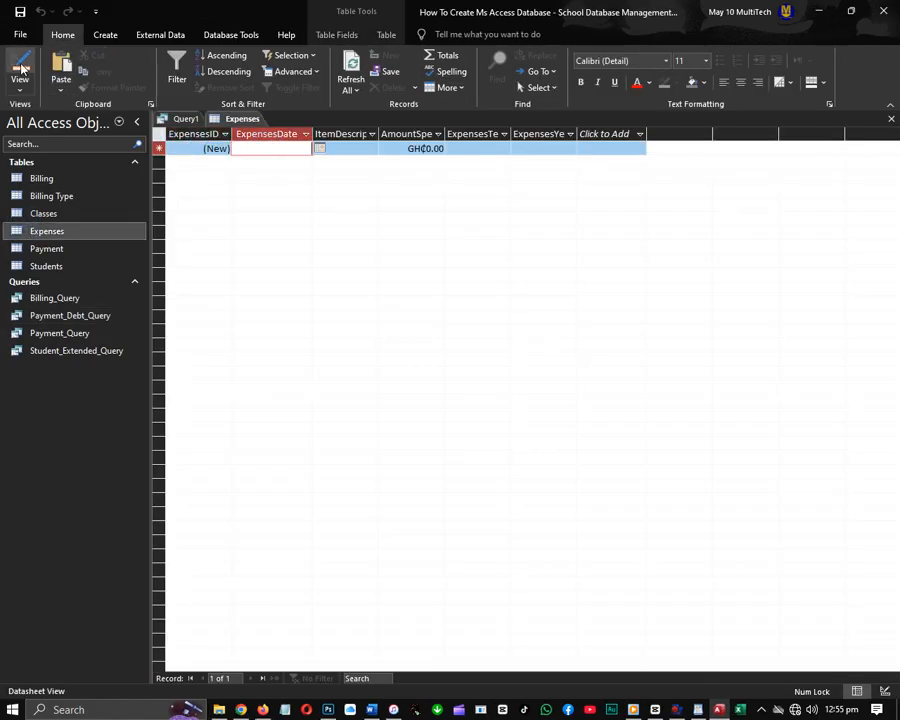
left_click(19, 68)
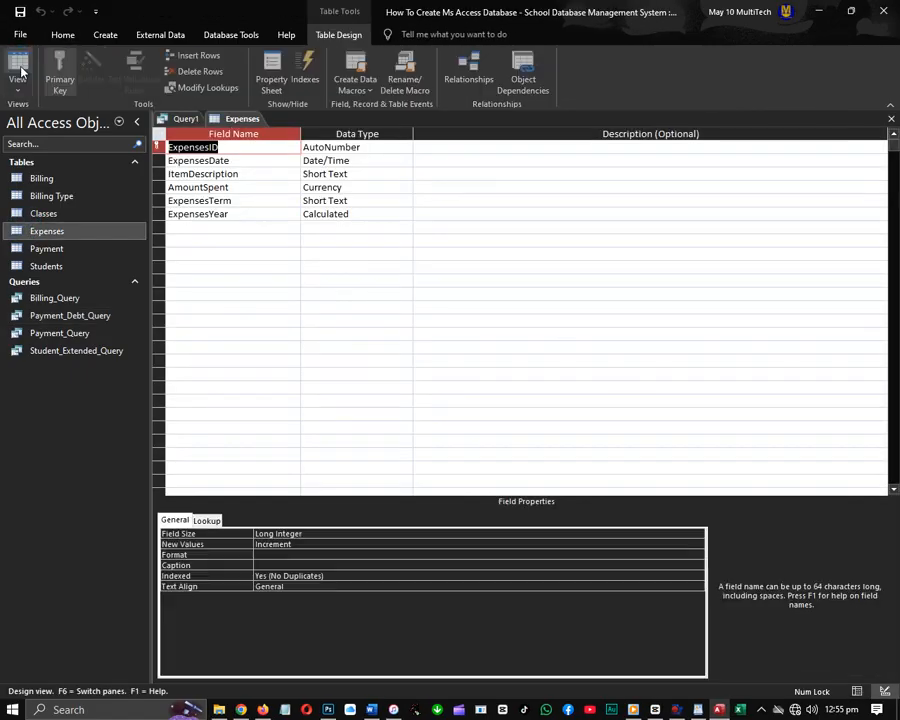
left_click(262, 161)
left_click(200, 566)
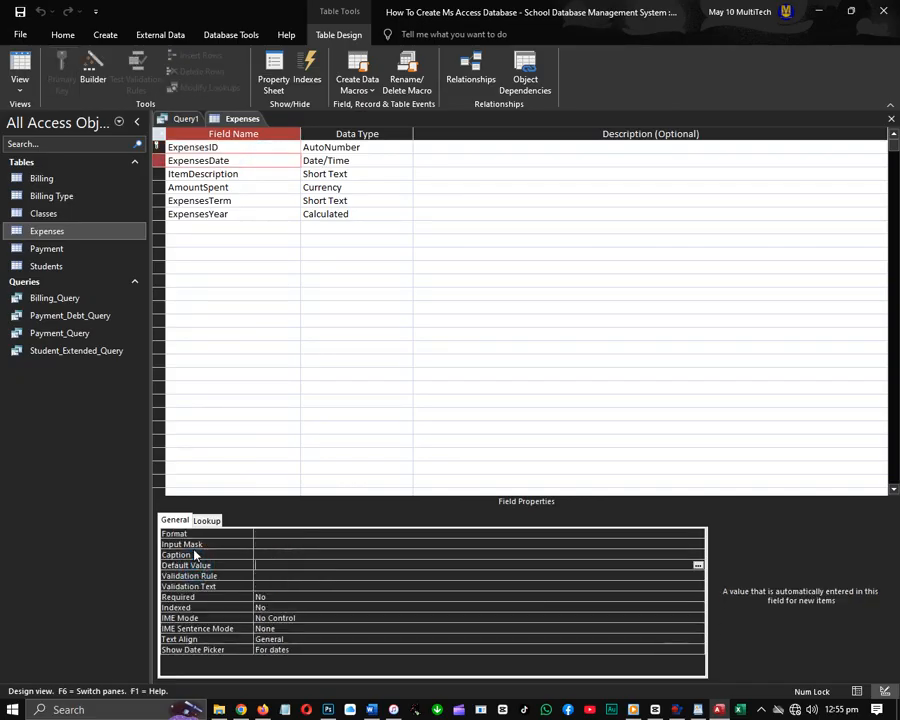
type("dae")
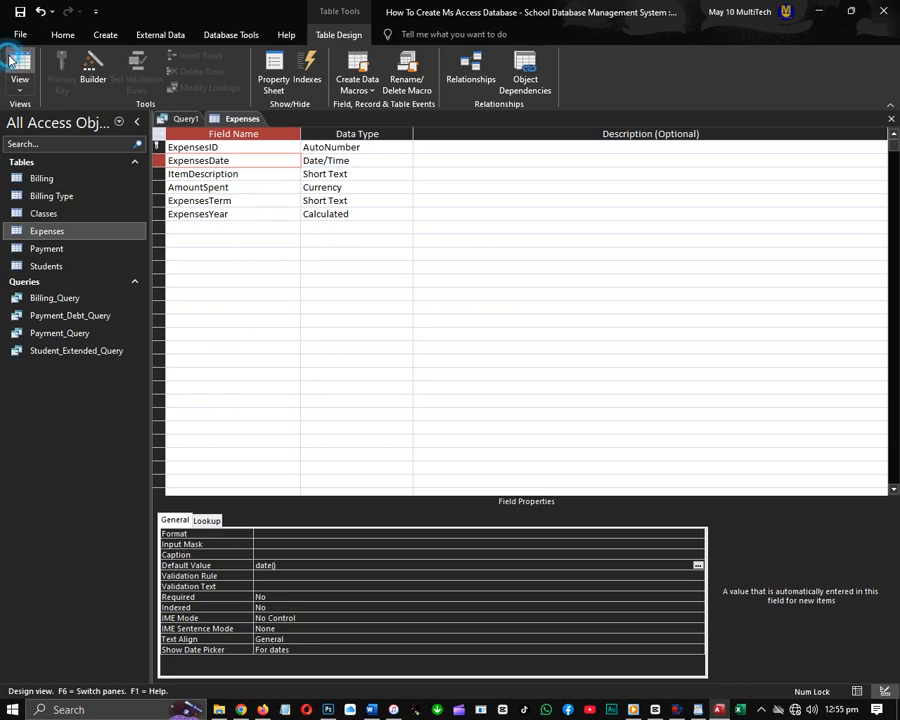
left_click(19, 70)
left_click(411, 403)
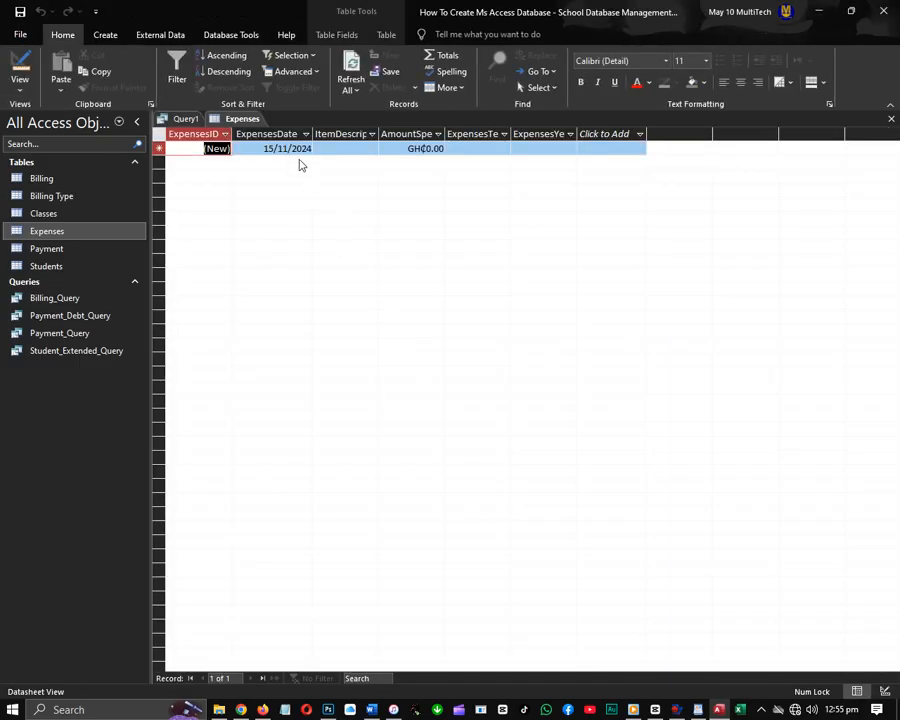
- Fit all column widths of the Expenses table to their contents
left_click(338, 148)
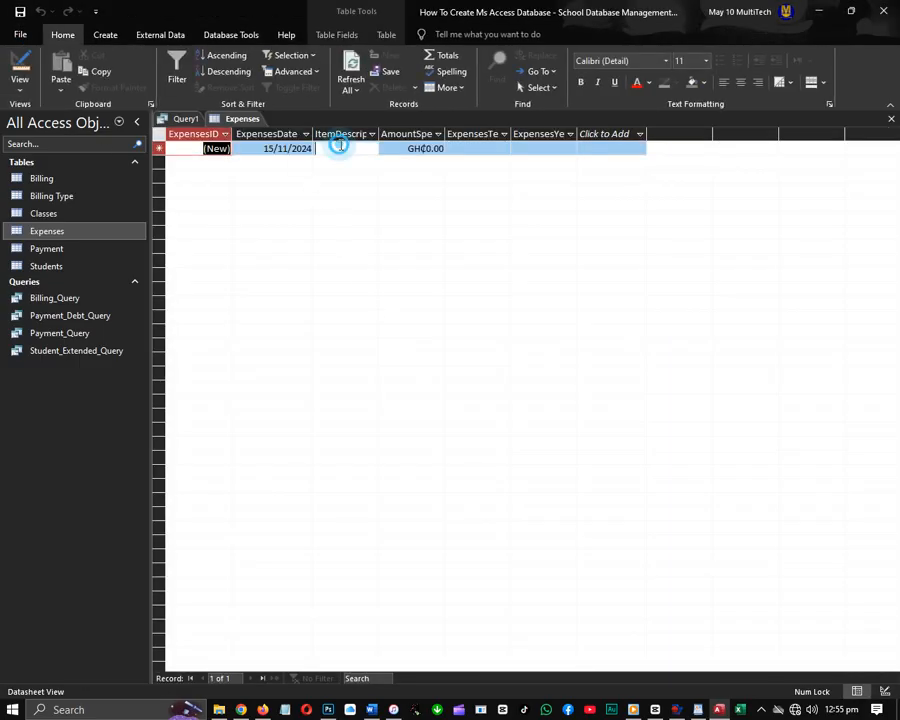
left_click(159, 134)
double_click(234, 134)
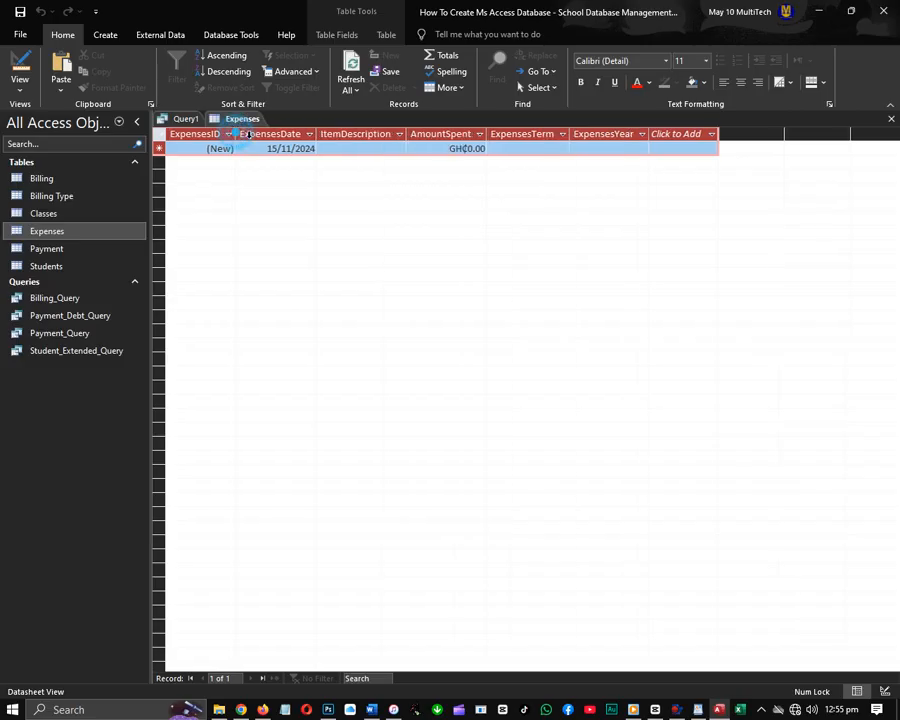
- Enter the first expense record: Football for the school, amount spent 300, Term 1
left_click(336, 147)
left_click(351, 148)
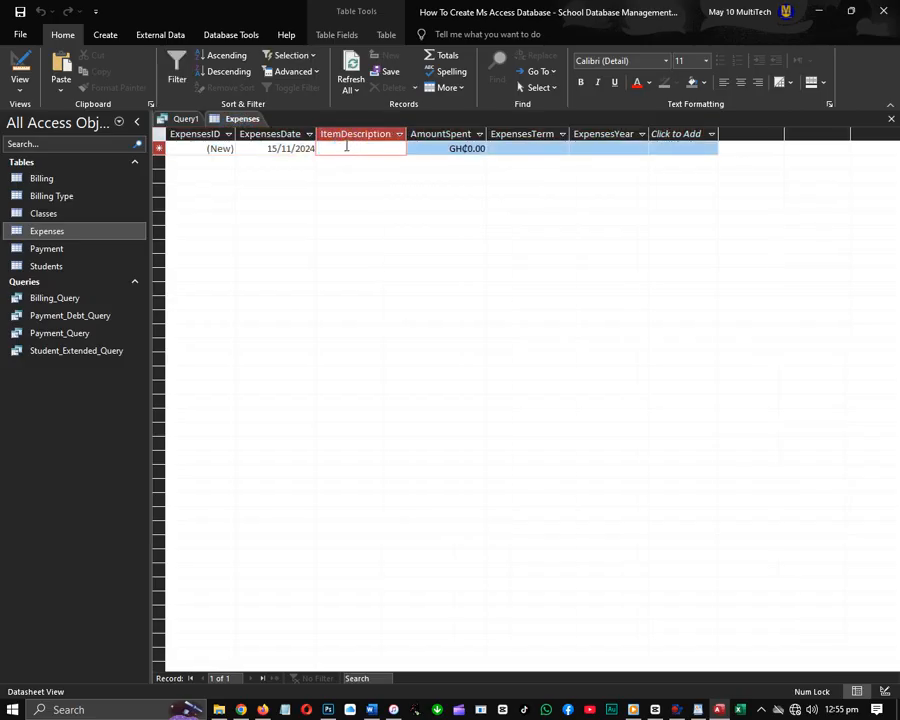
type("Bal")
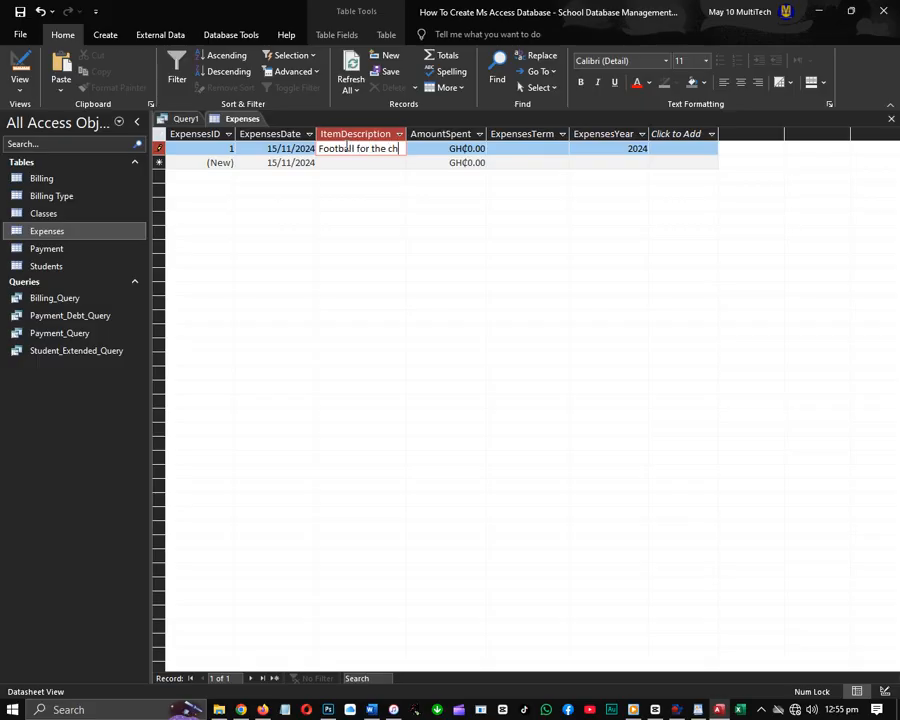
type("oo")
key("BackSpace")
key("BackSpace")
key("BackSpace")
type("sch")
key("Tab")
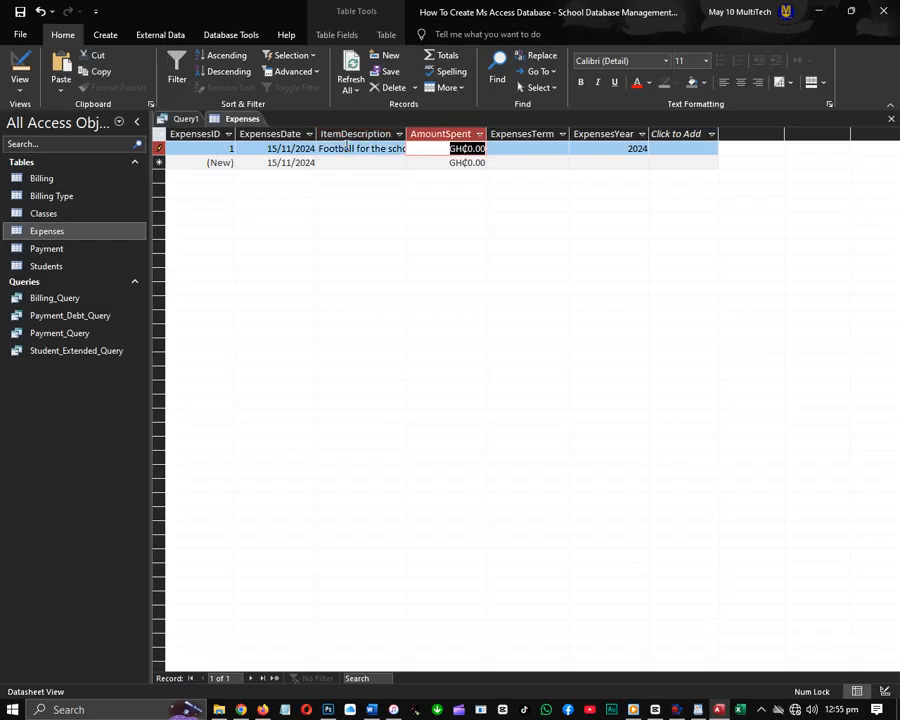
type("3")
key("Tab")
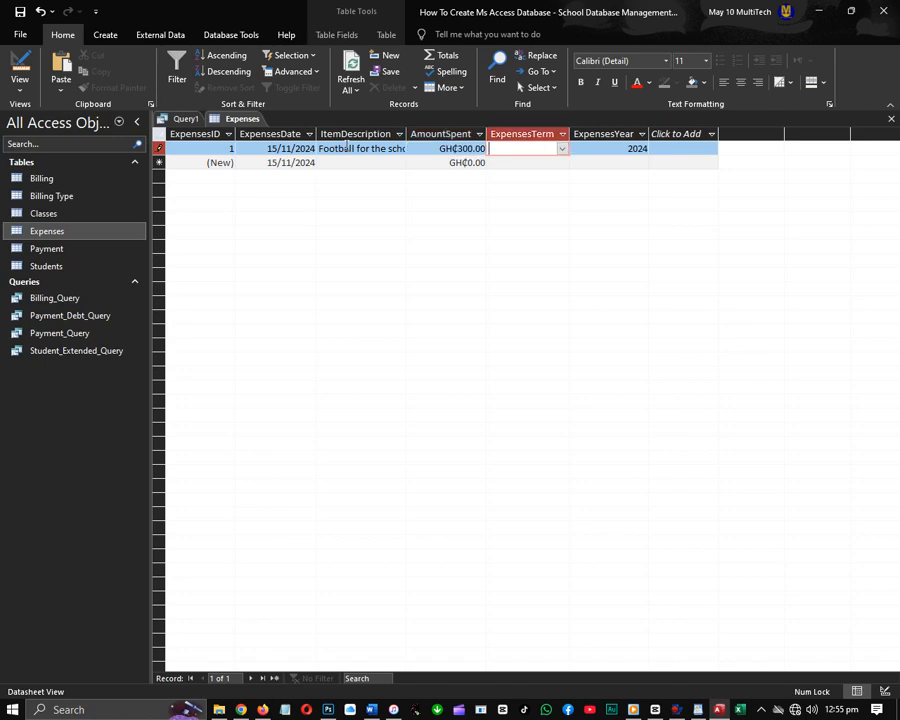
type("Term 1")
key("Tab")
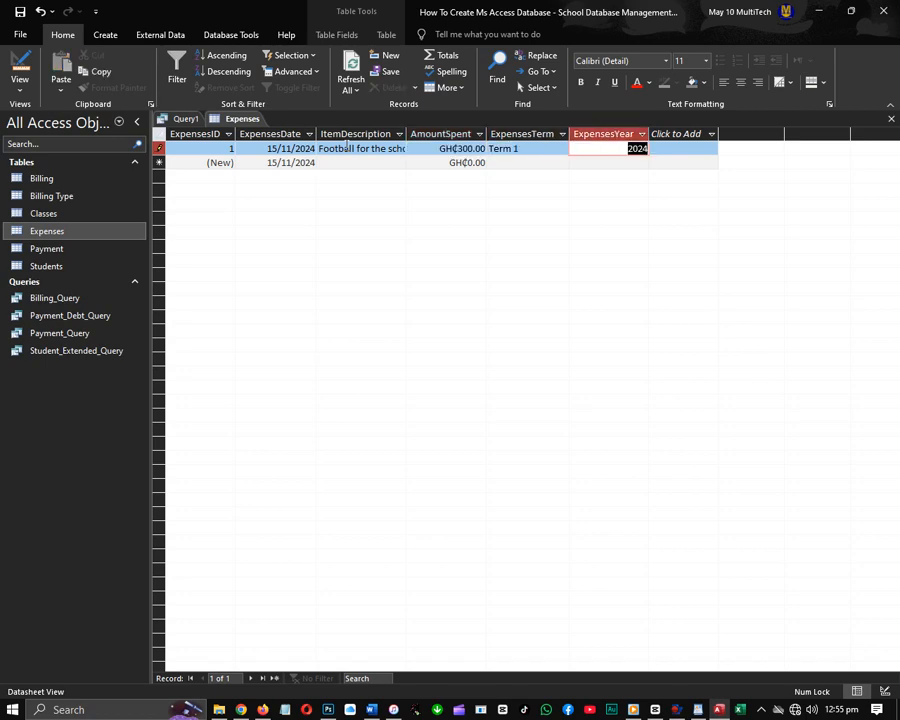
key("Tab")
key("Tab")
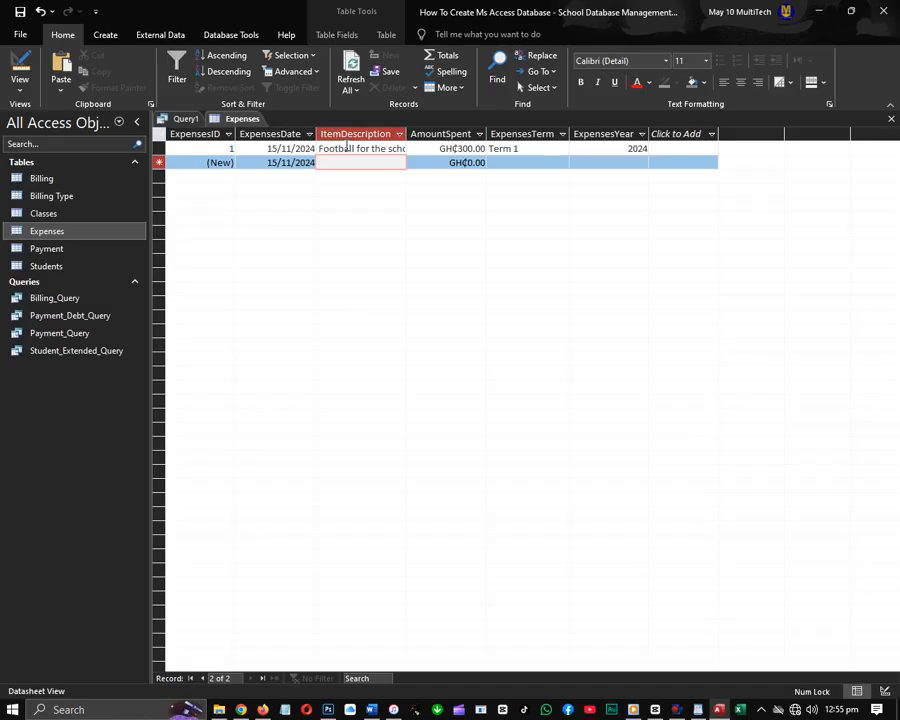
- Enter the second expense record: Keyboard for the Lab, amount spent 100, Term 1
type("Keyboar")
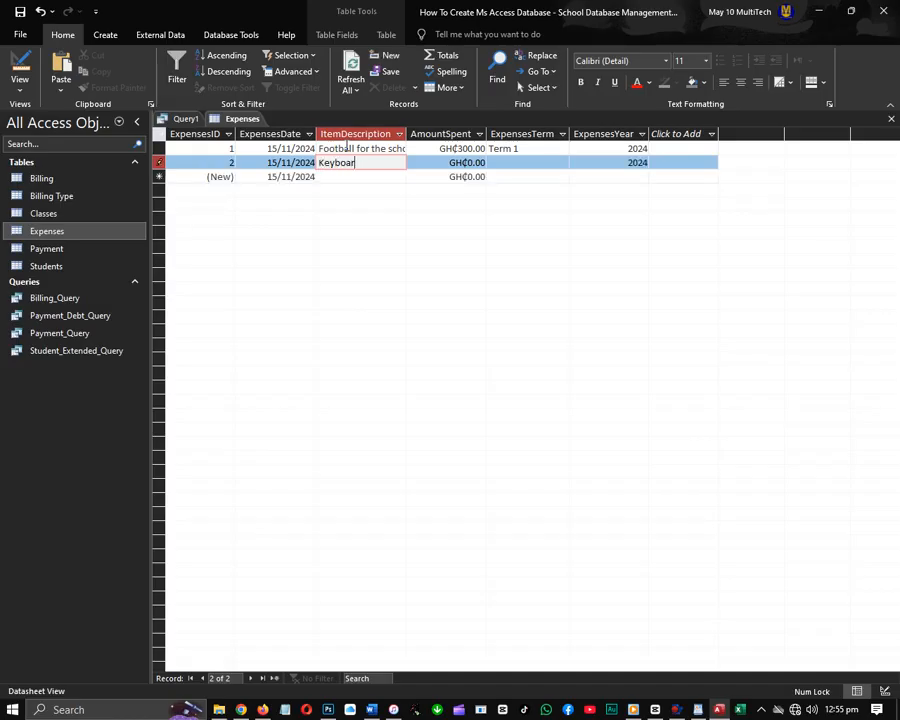
type("d for the lab")
key("BackSpace")
type("ab")
key("Tab")
type("1")
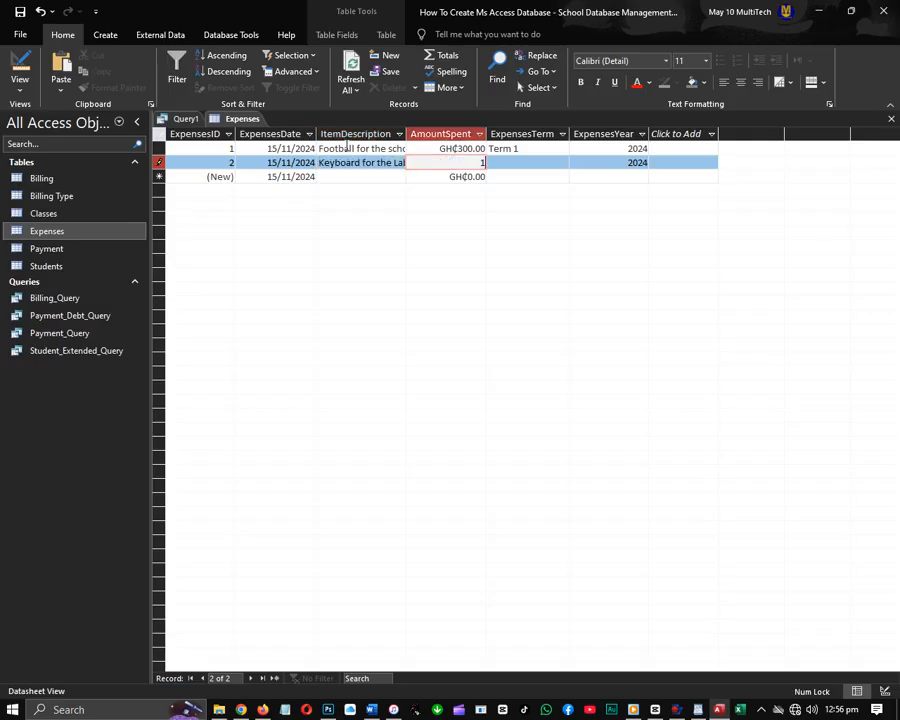
key("Tab")
type("T")
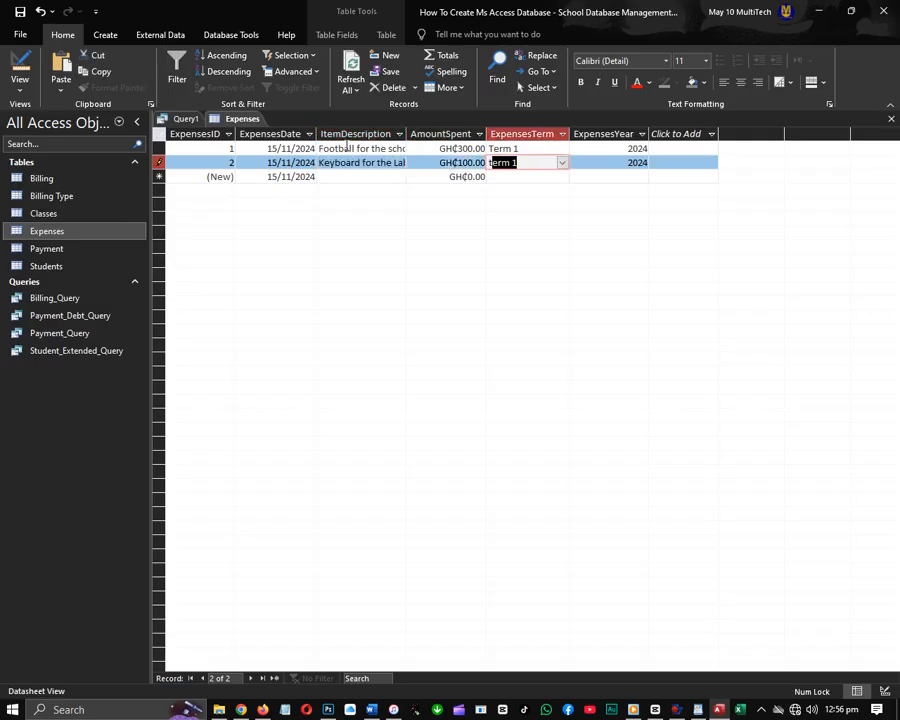
- Close the Expenses table, saving its layout changes, and preview the new expenses query's records
left_click(891, 119)
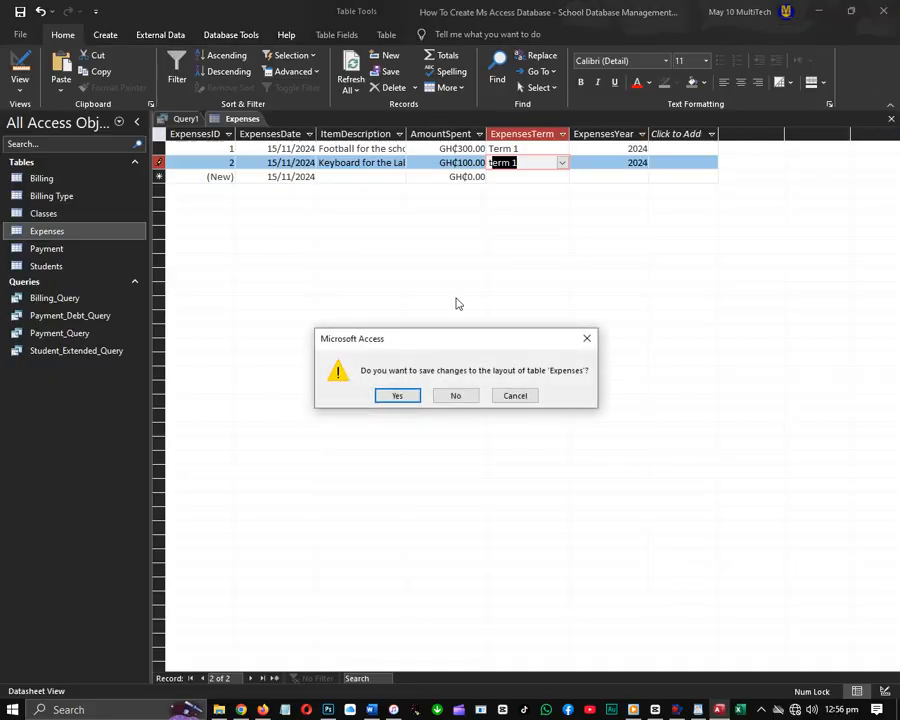
left_click(397, 395)
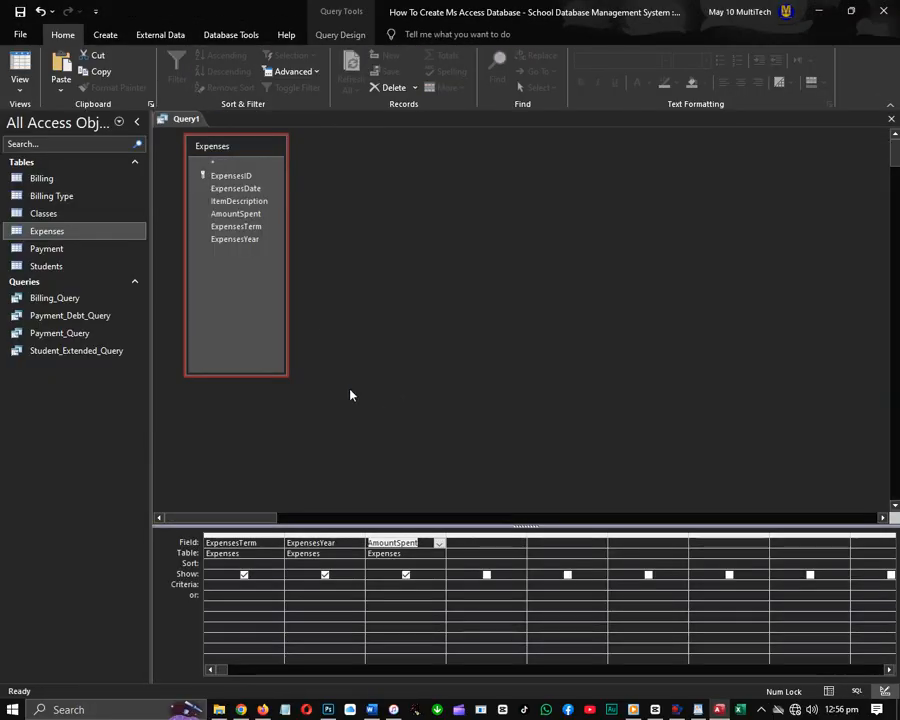
left_click(21, 66)
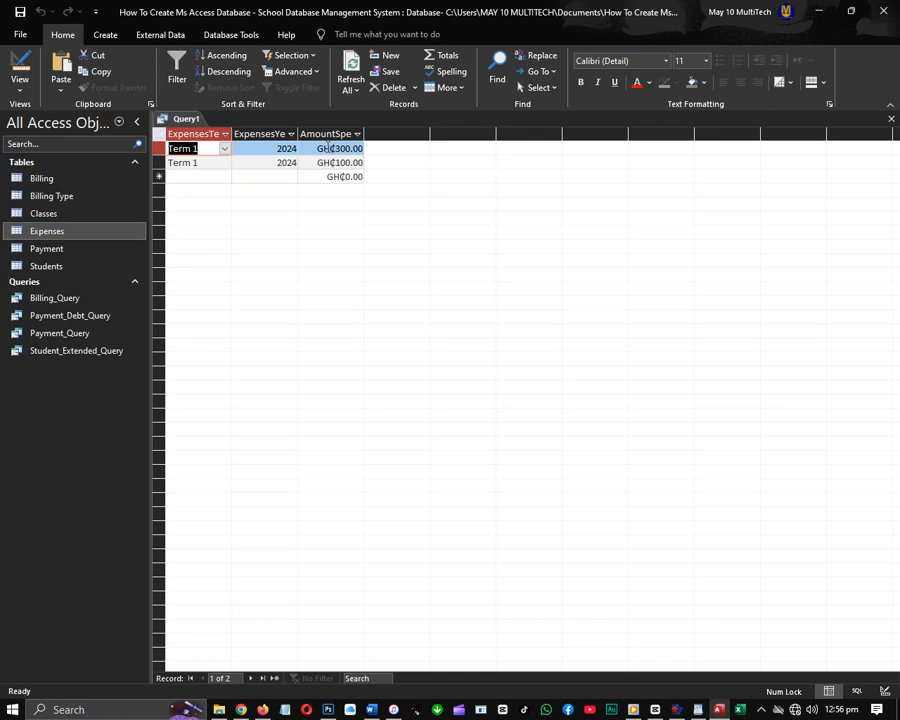
- Turn on totals in the expenses query's design, set AmountSpent to Sum, and run the query
left_click(19, 74)
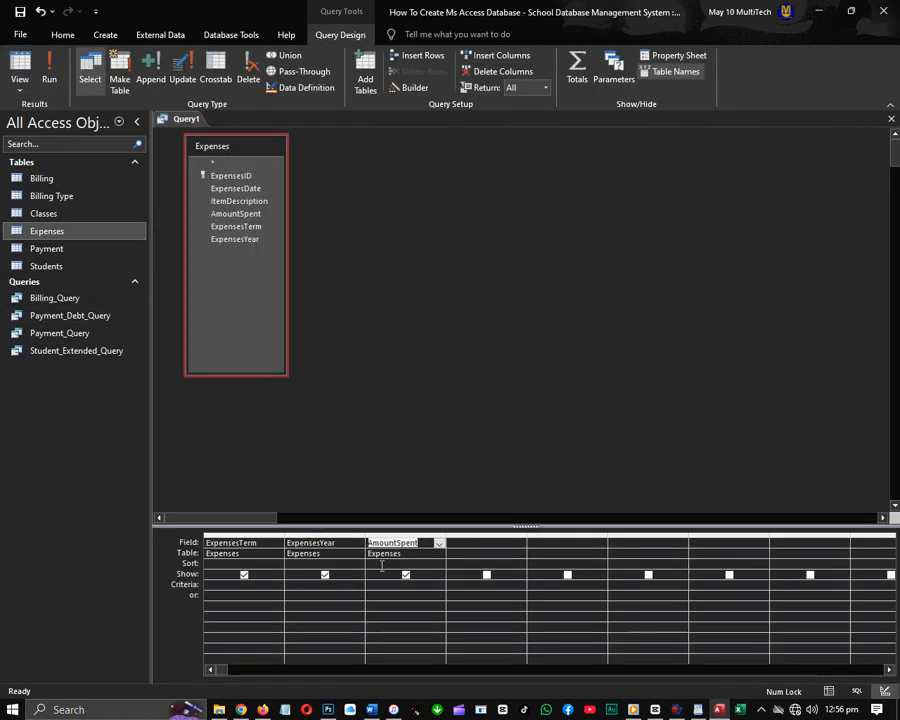
left_click(577, 70)
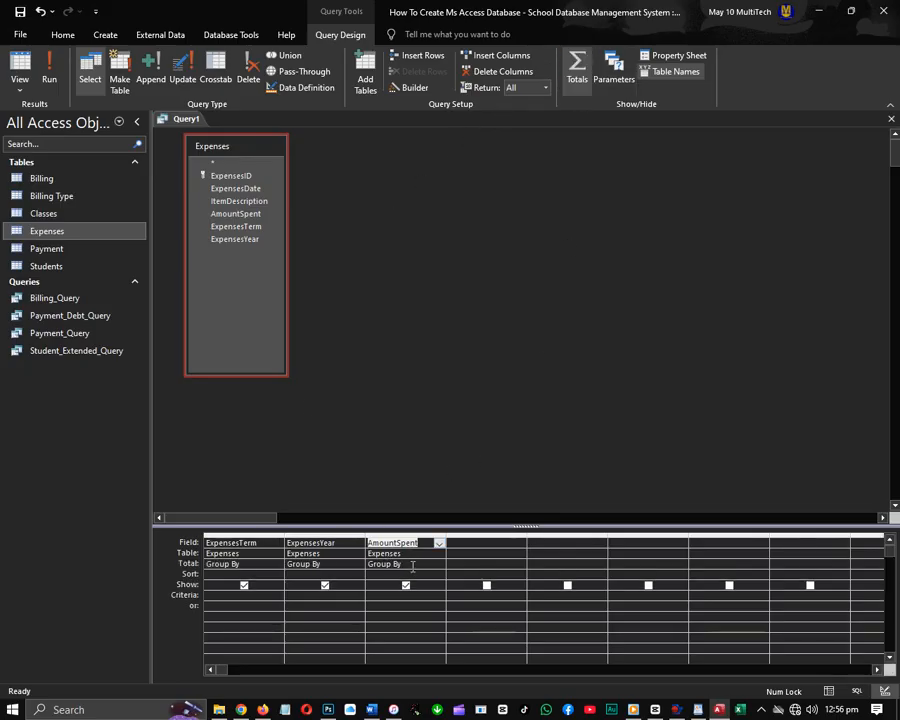
left_click(432, 565)
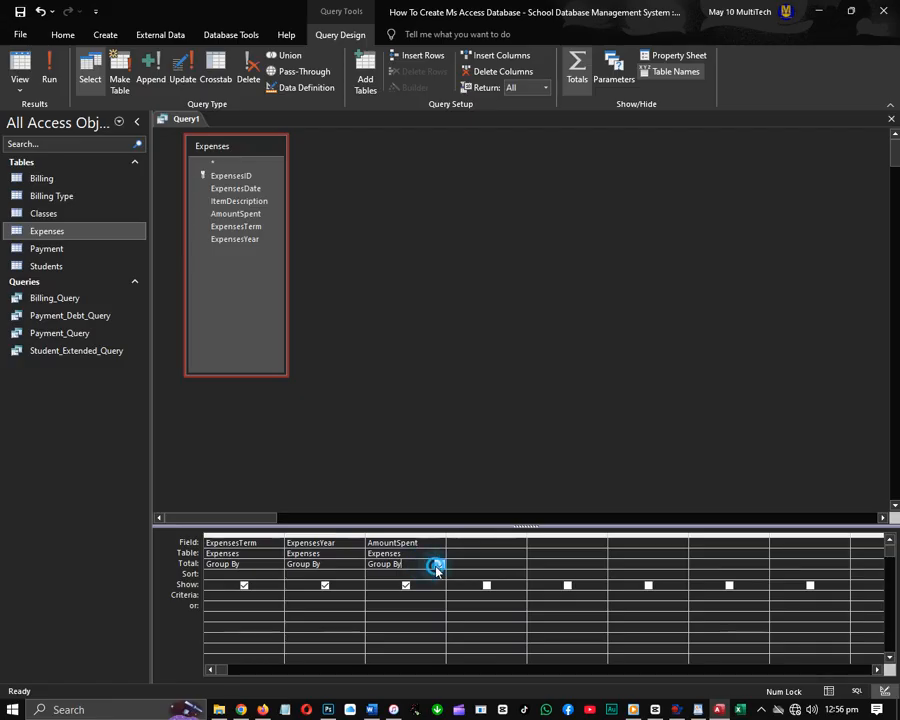
left_click(437, 566)
left_click(404, 587)
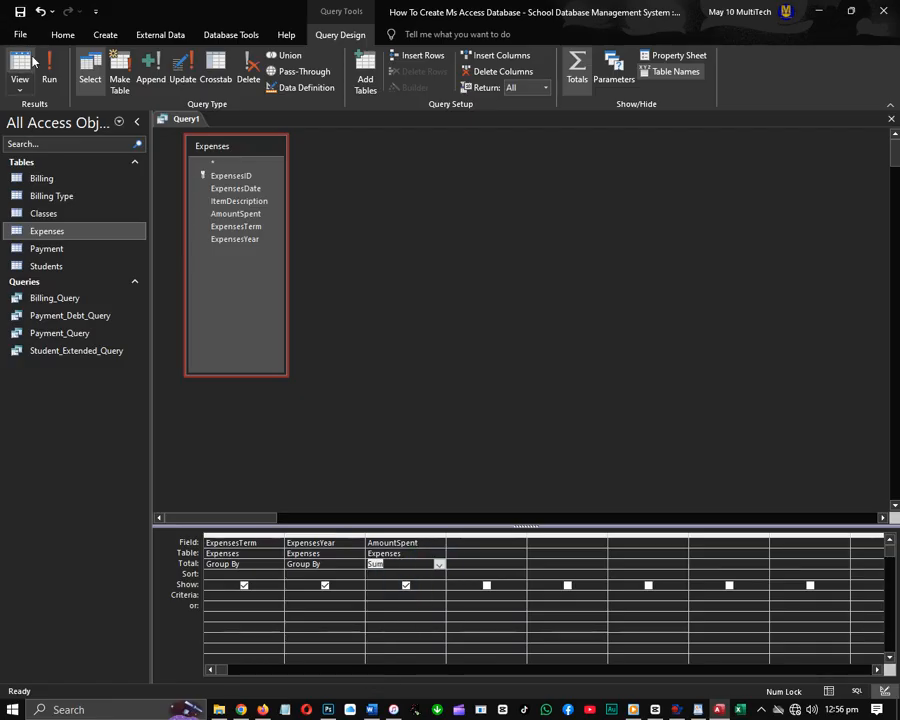
left_click(46, 66)
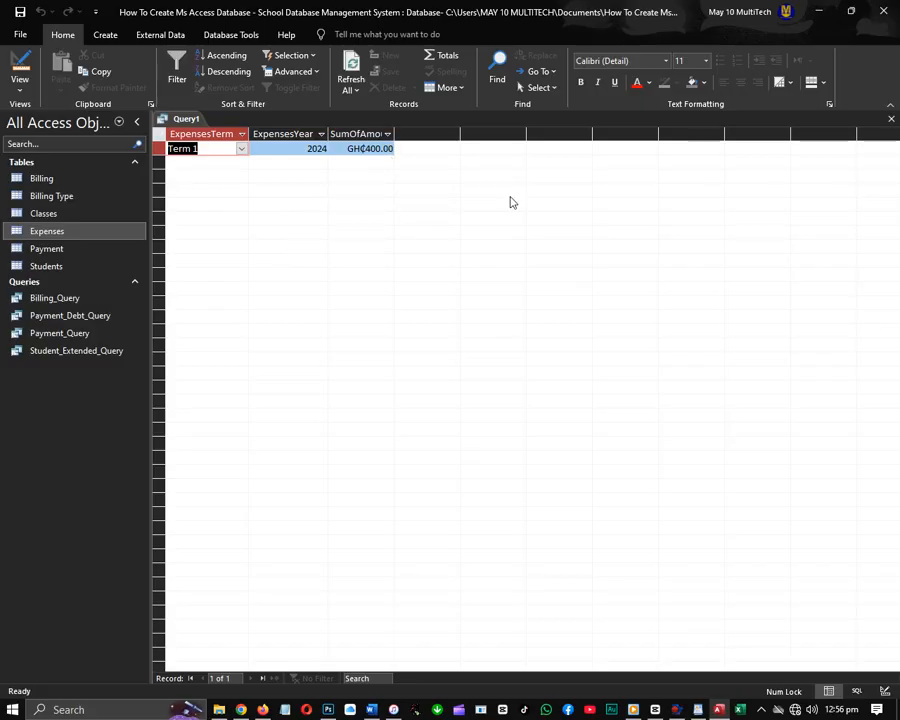
- Close the expenses query, saving it as Termly_ExpensesQuery
left_click(891, 120)
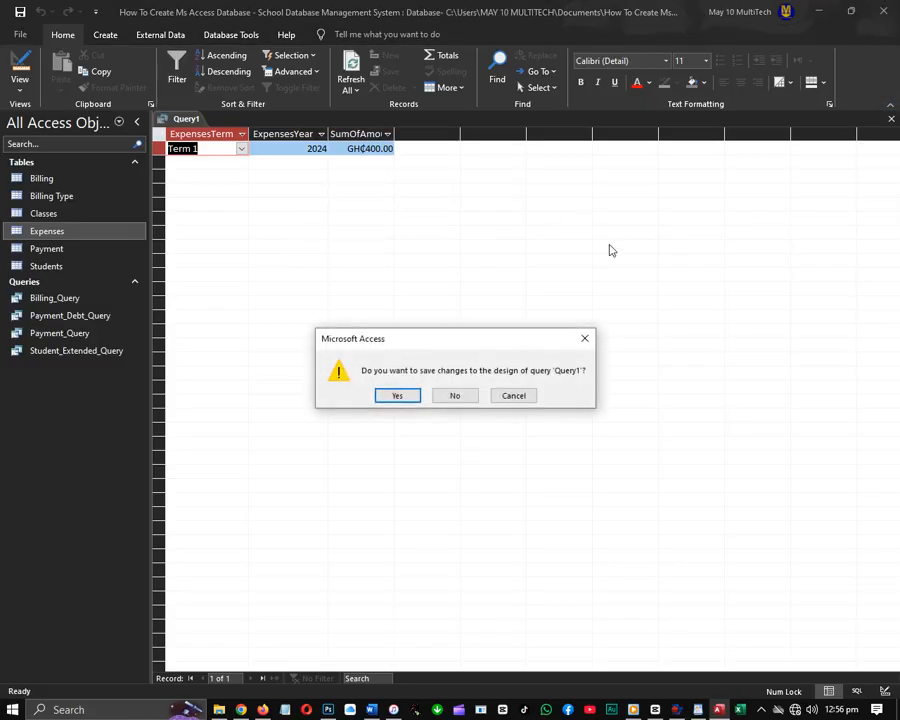
left_click(402, 394)
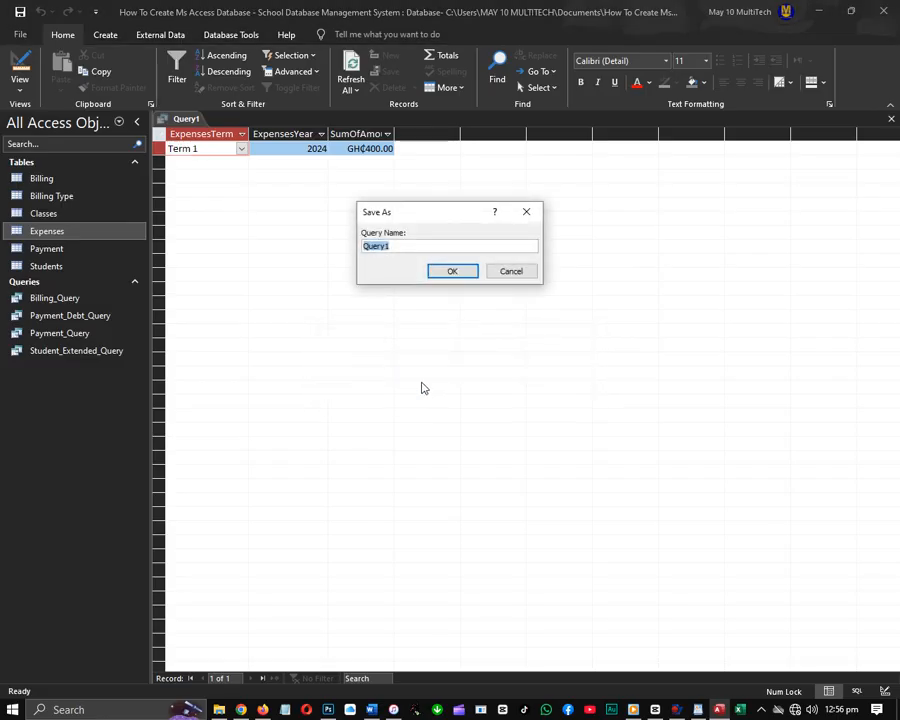
type("Termly_Expenses")
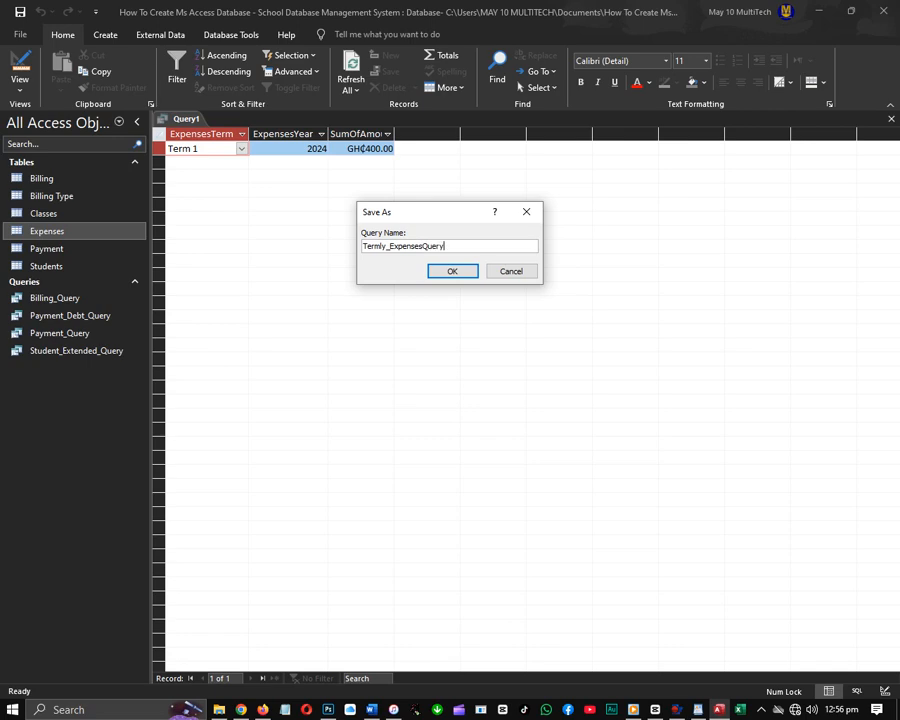
key("Return")
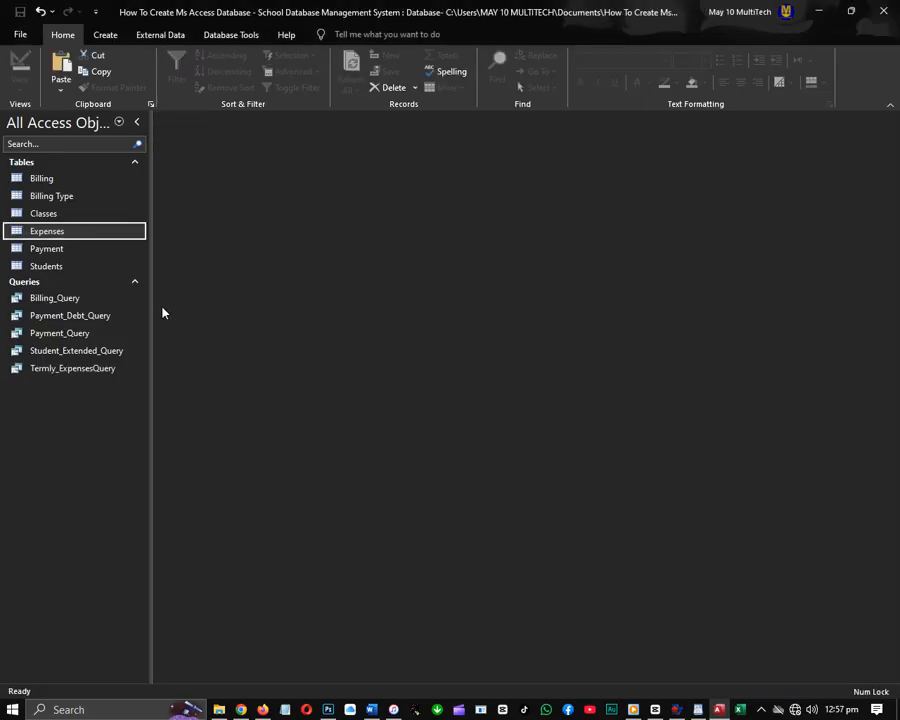
- Create a new query in design view based on the Payment table
left_click(36, 249)
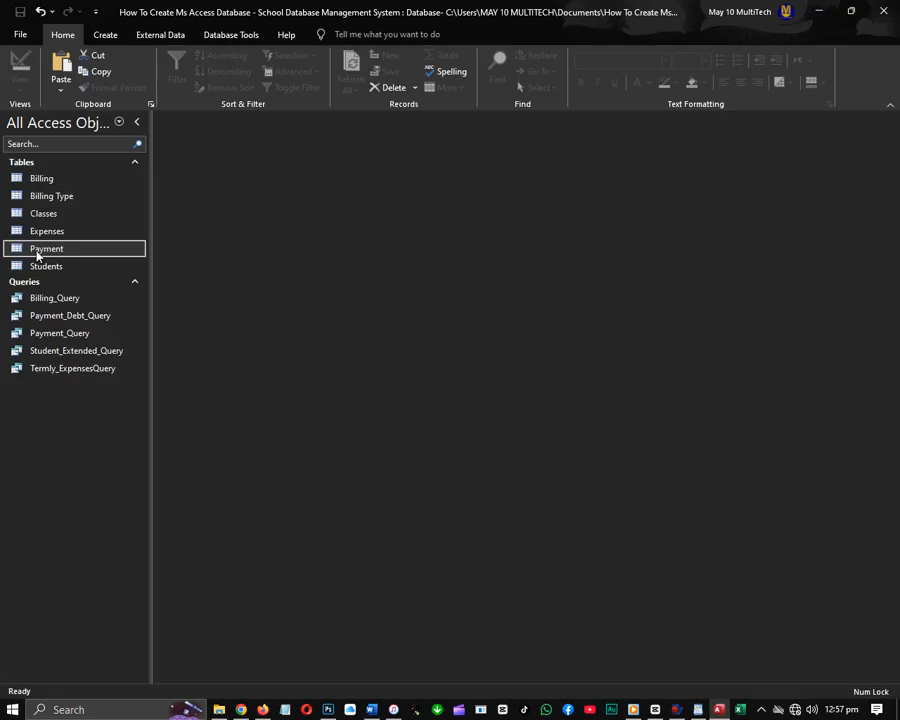
left_click(107, 36)
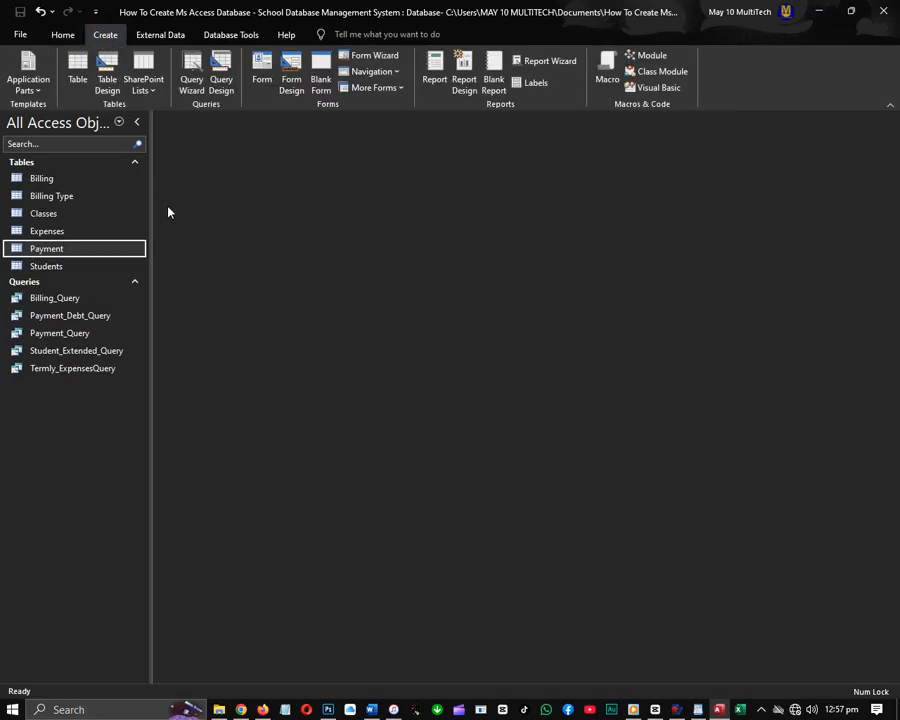
left_click(221, 80)
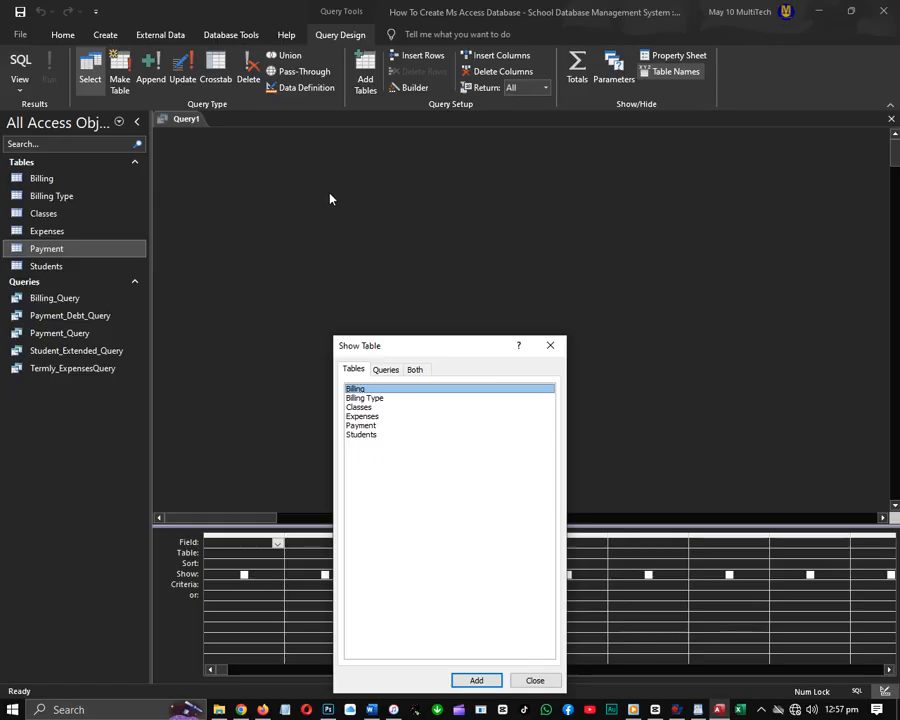
double_click(361, 426)
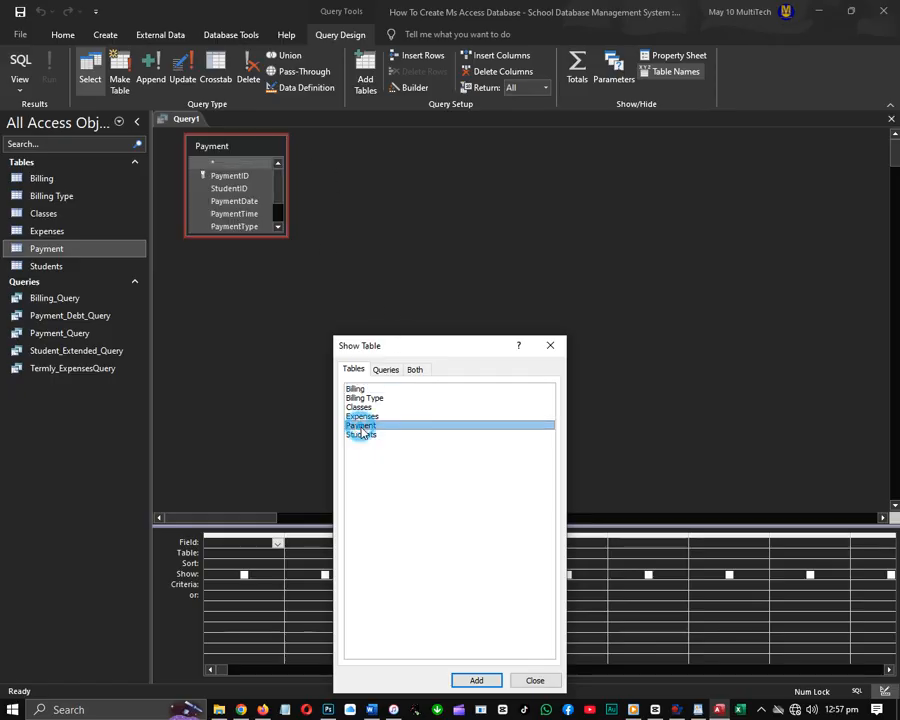
left_click(538, 680)
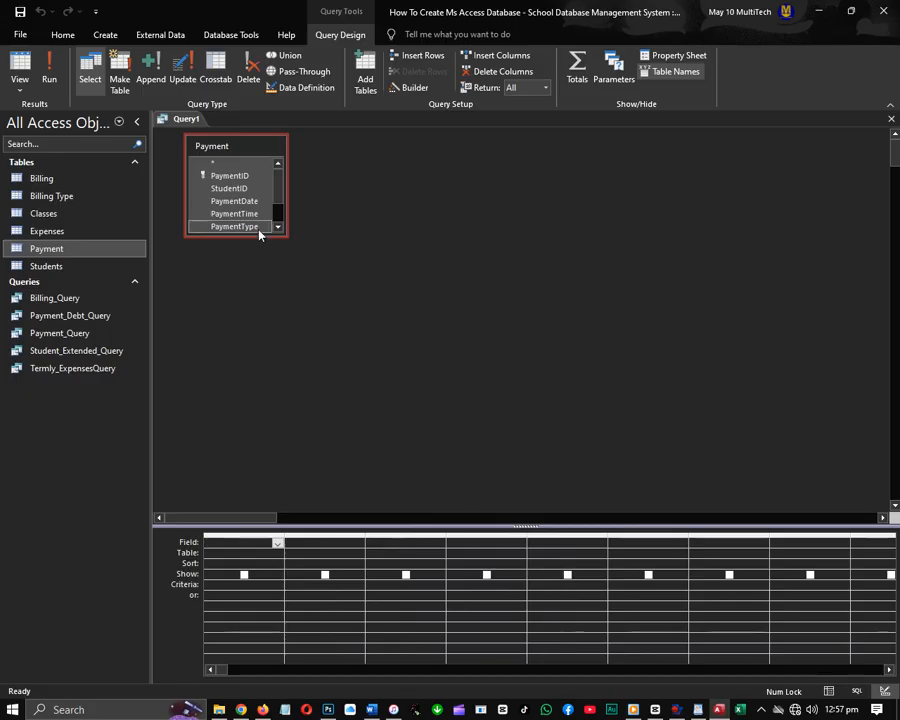
- Add the PaymentTerm, PaymentYear and AmountPaid fields to the query and preview its records
left_click_drag(257, 233, 266, 272)
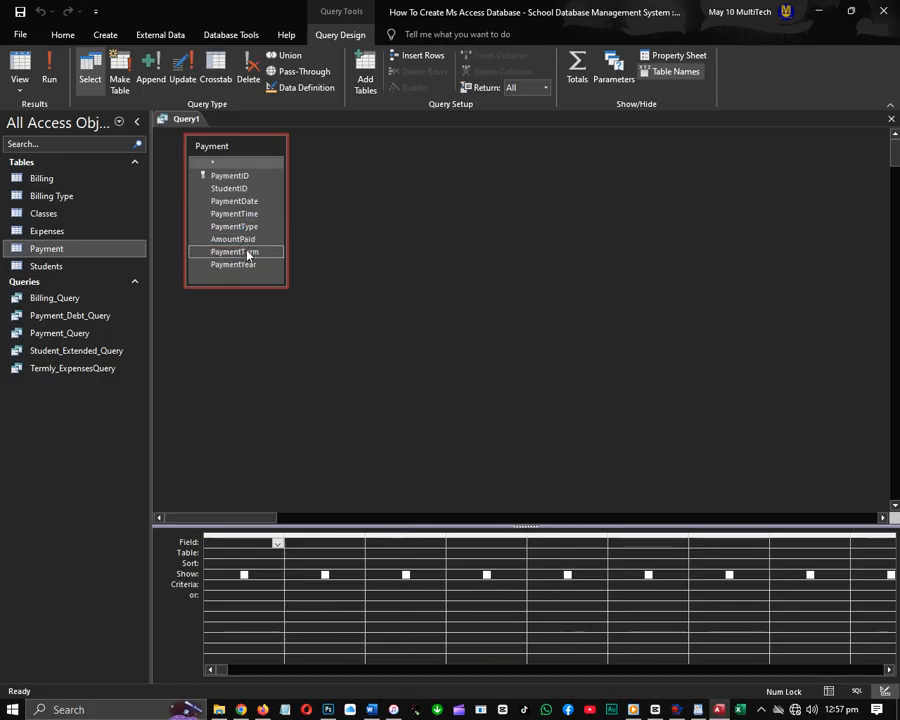
double_click(245, 252)
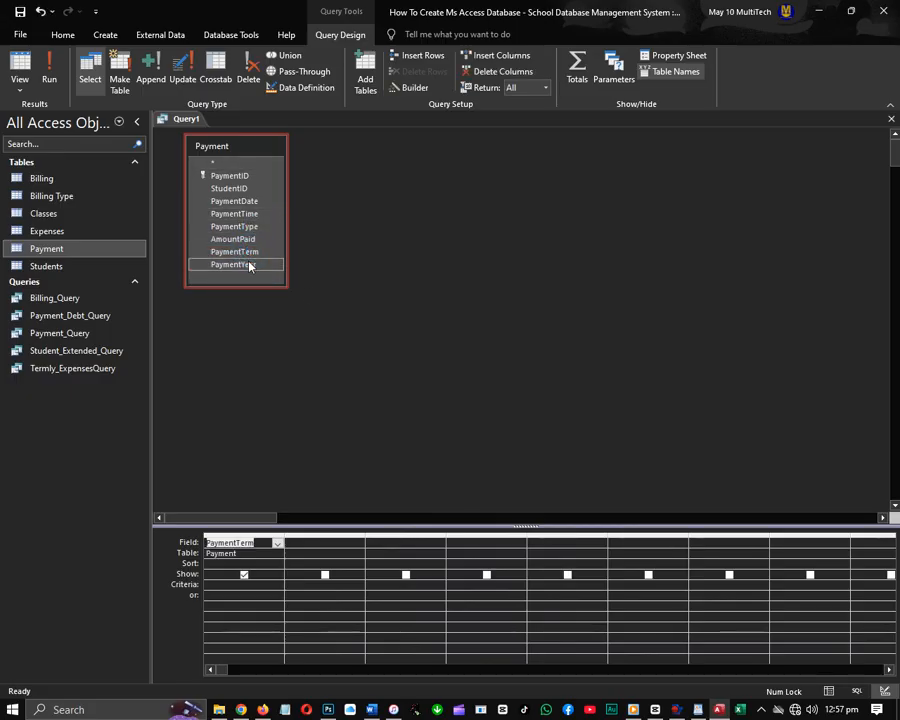
left_click(249, 264)
double_click(249, 264)
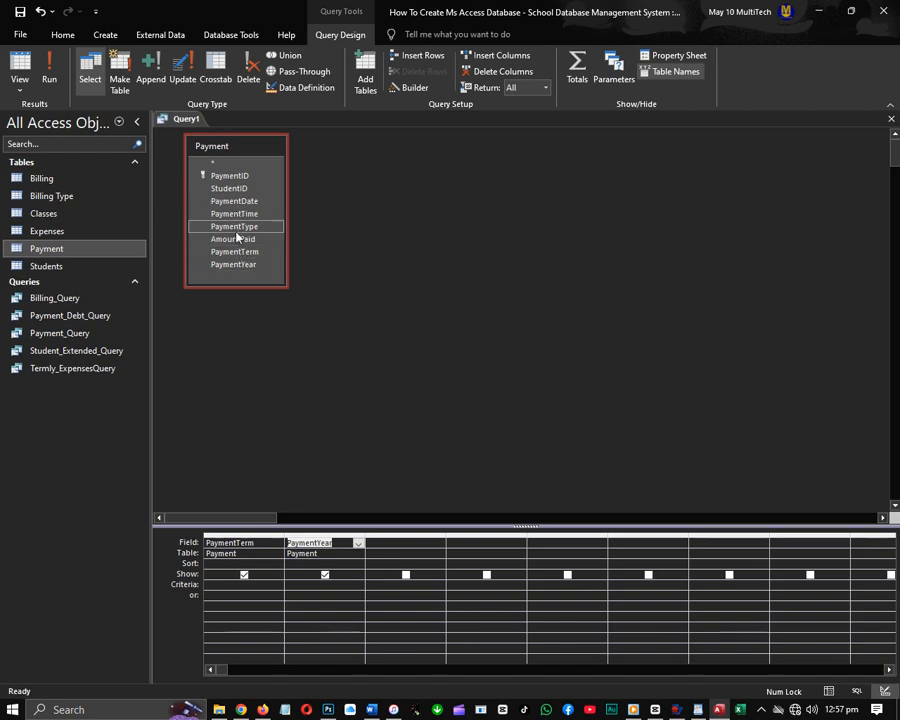
double_click(238, 239)
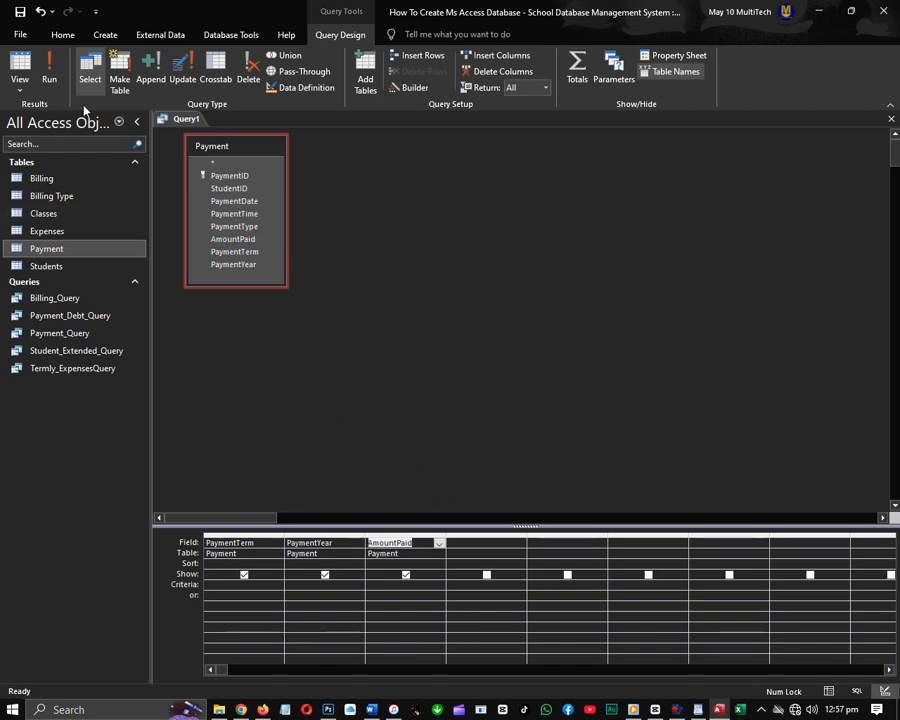
left_click(18, 72)
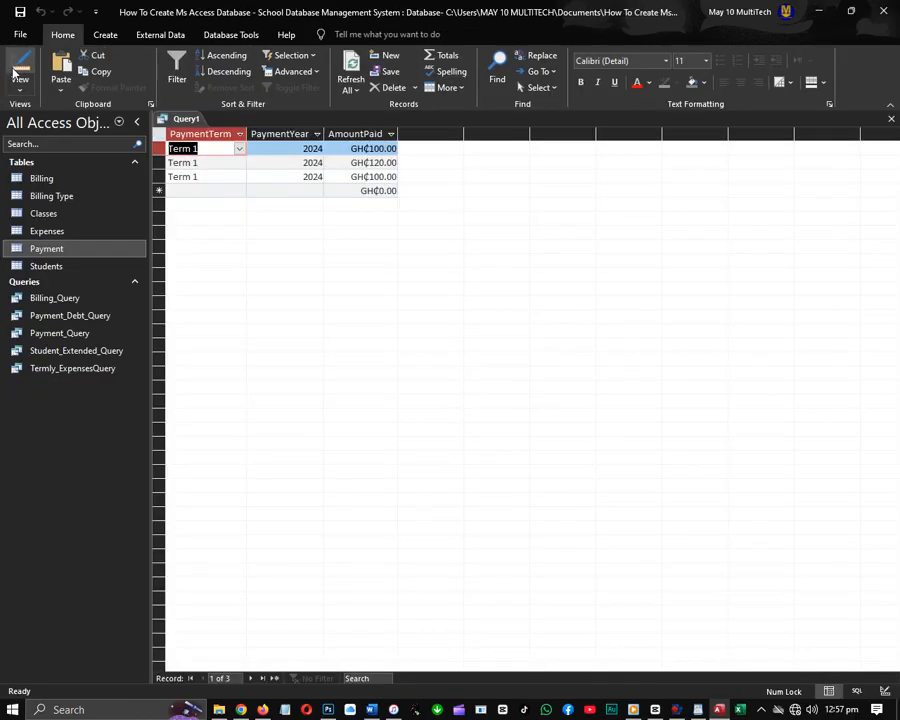
- Return to the payment query's design, turn on totals with AmountPaid set to Sum, and view the result
left_click(20, 66)
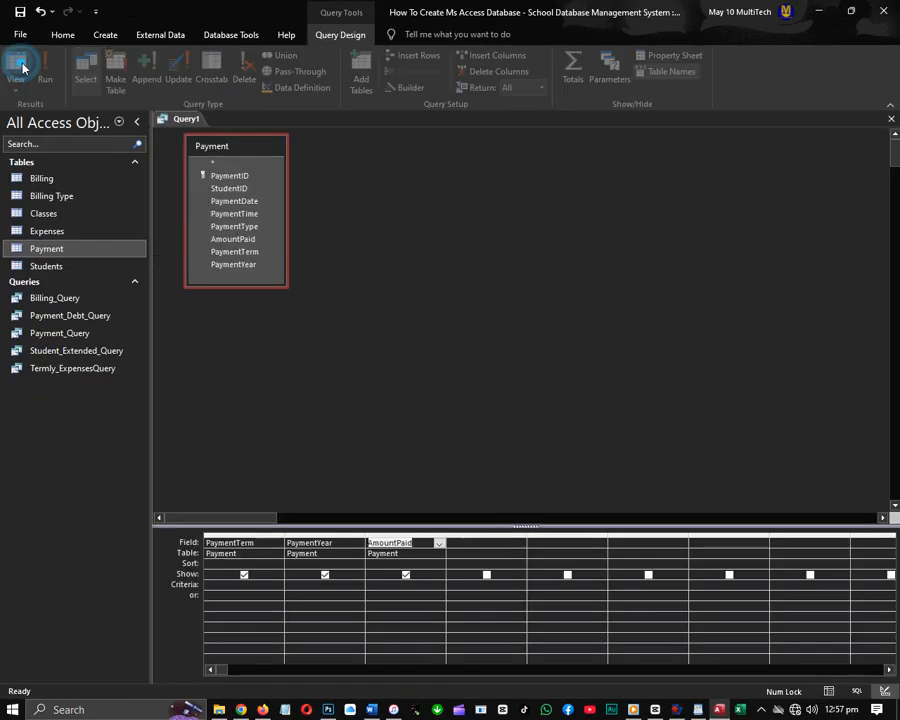
left_click(577, 72)
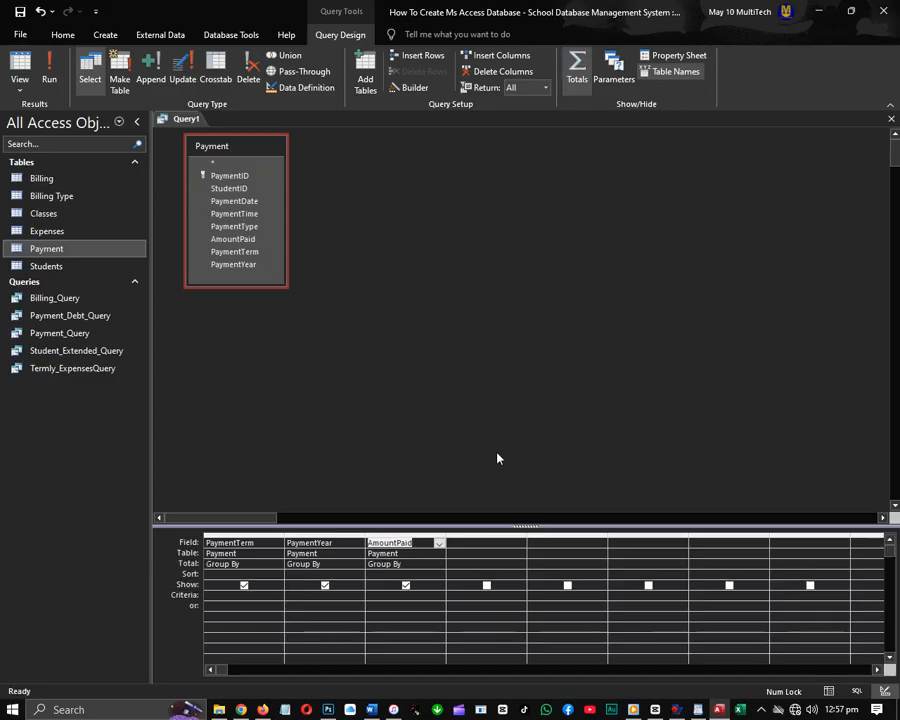
left_click(423, 564)
type("Sum")
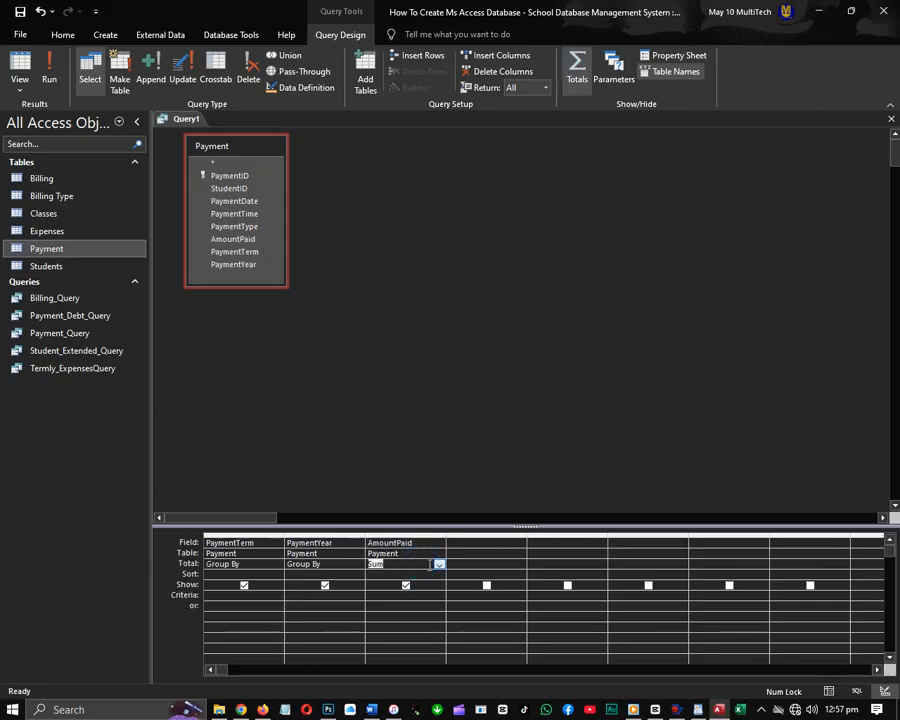
left_click(20, 66)
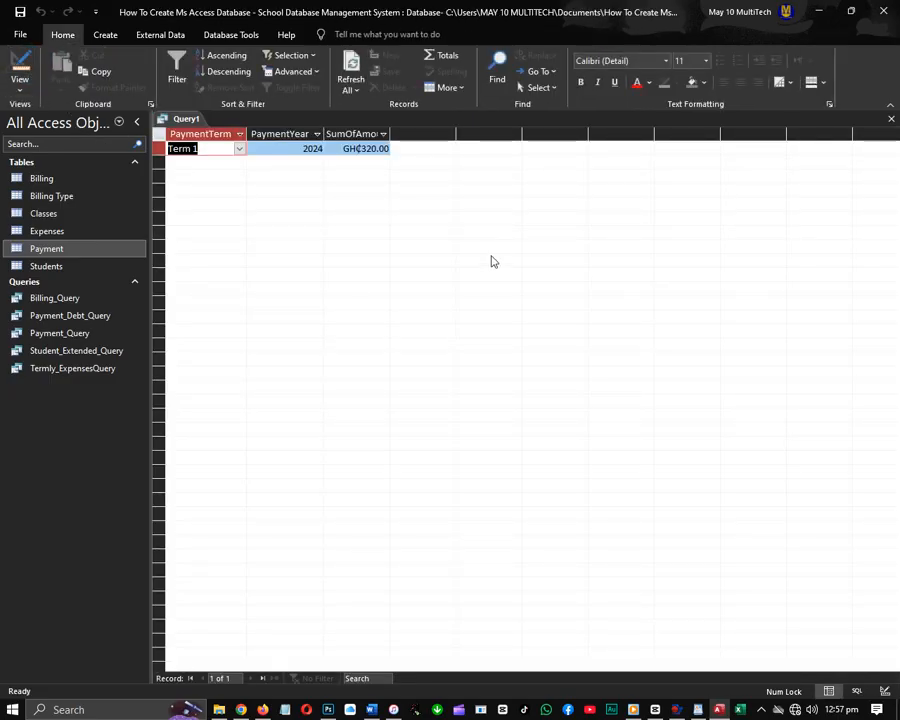
- Close the payment totals query, saving it as Termly_Payment_Query
left_click(891, 118)
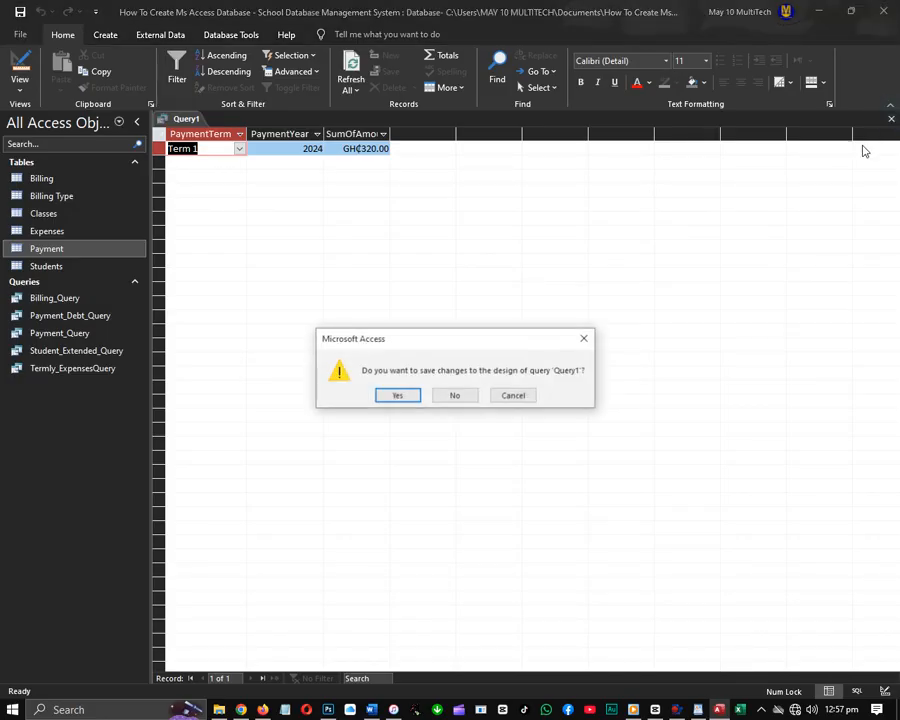
left_click(404, 395)
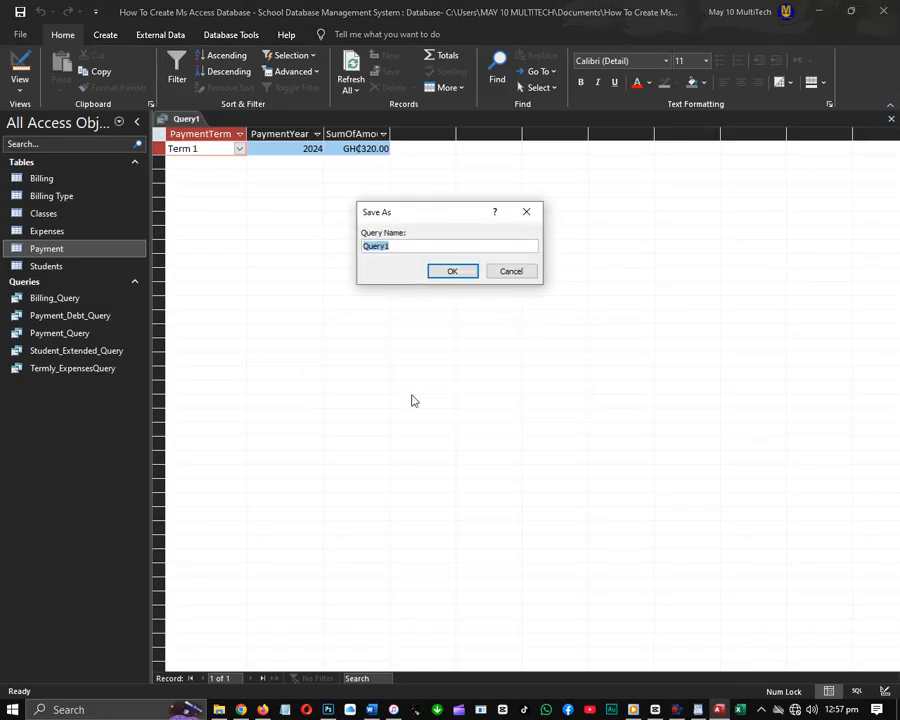
type("Termly_Payment_")
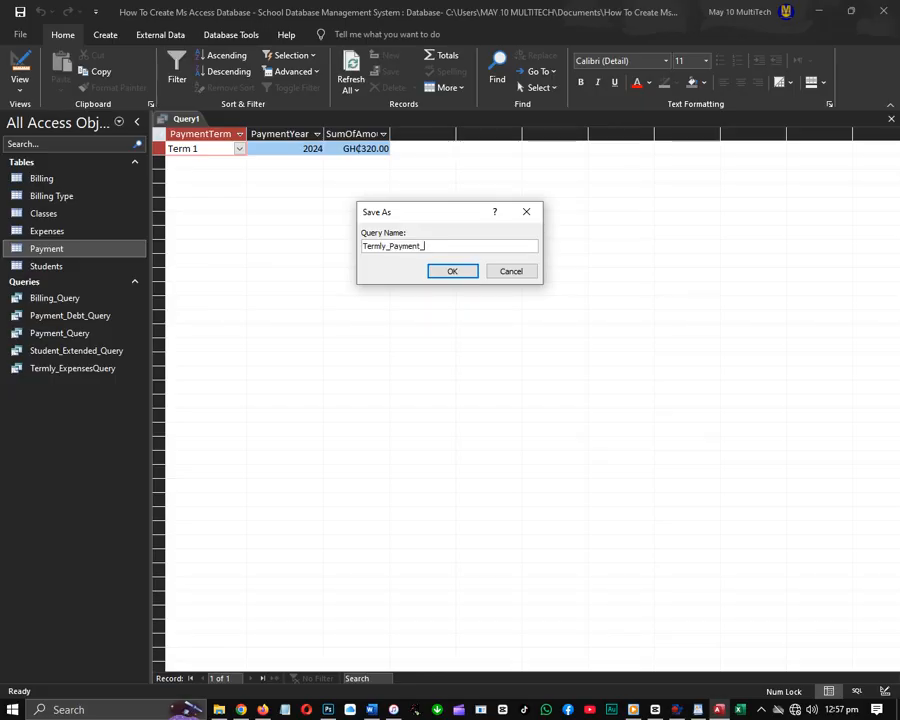
type("q")
key("BackSpace")
type("Query")
key("Return")
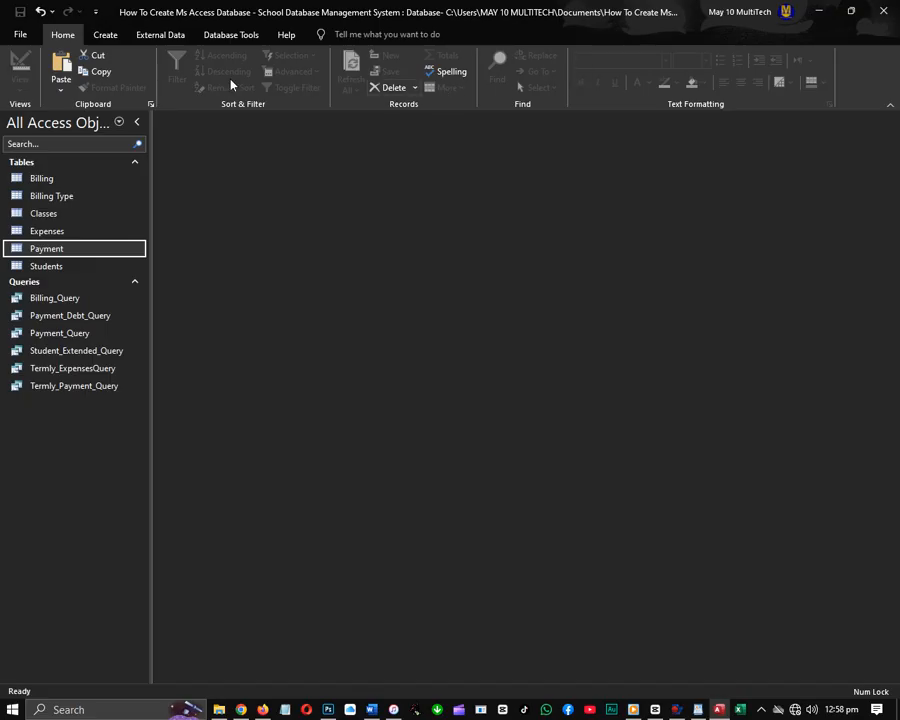
- Create a new query in design view based on Termly_Payment_Query and Termly_ExpensesQuery
left_click(105, 34)
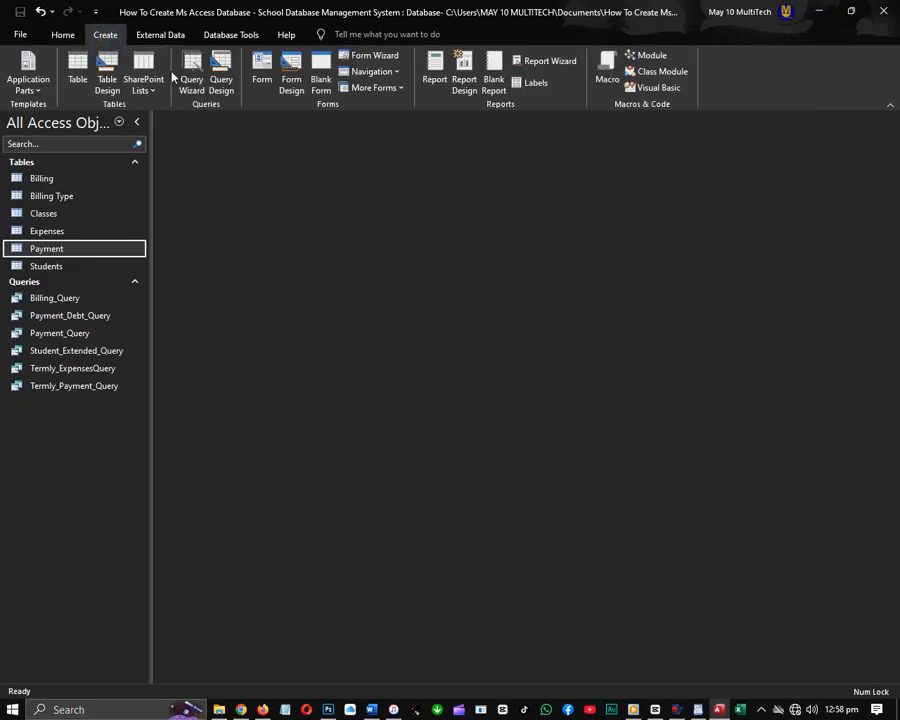
left_click(221, 78)
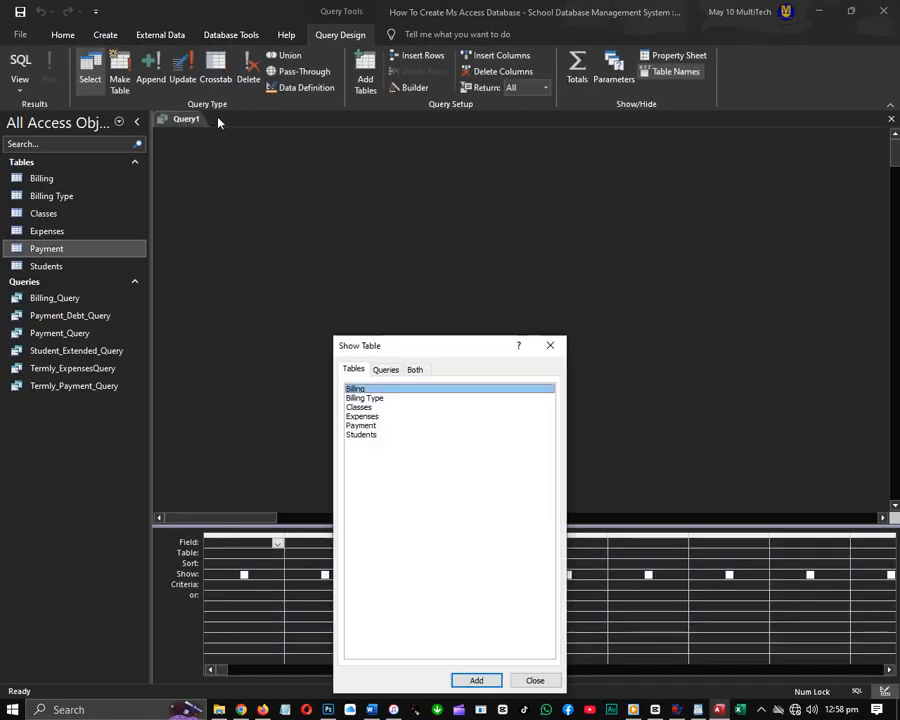
left_click(386, 370)
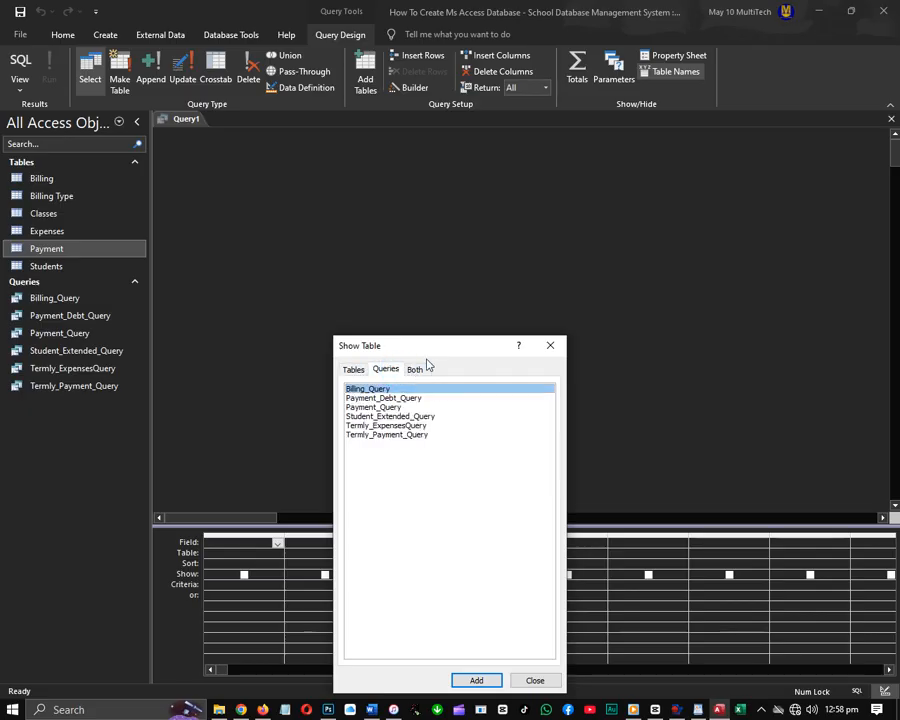
left_click_drag(452, 345, 639, 165)
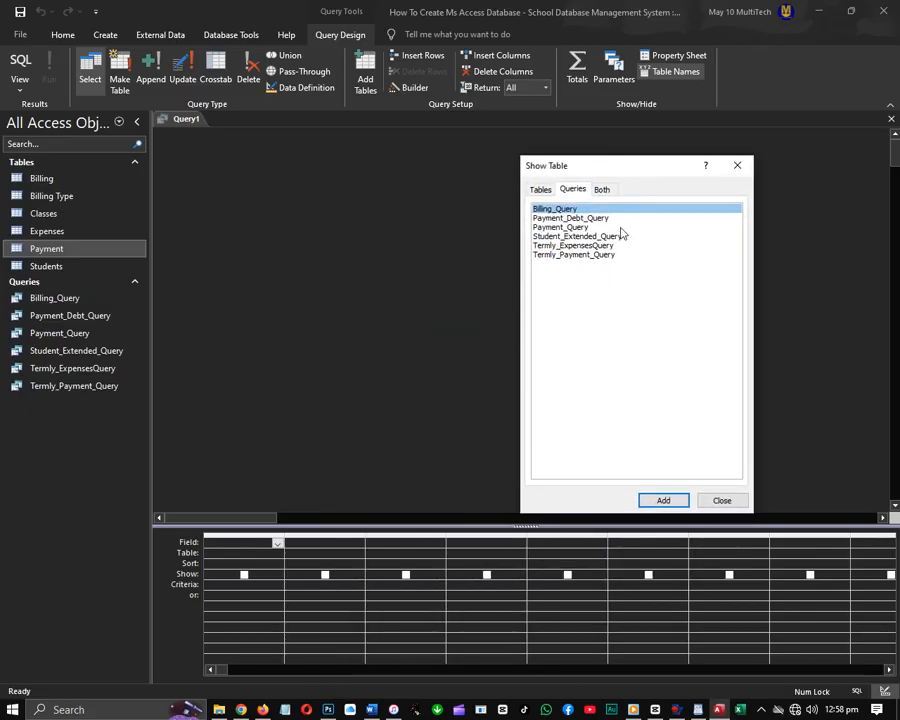
double_click(575, 254)
left_click(577, 246)
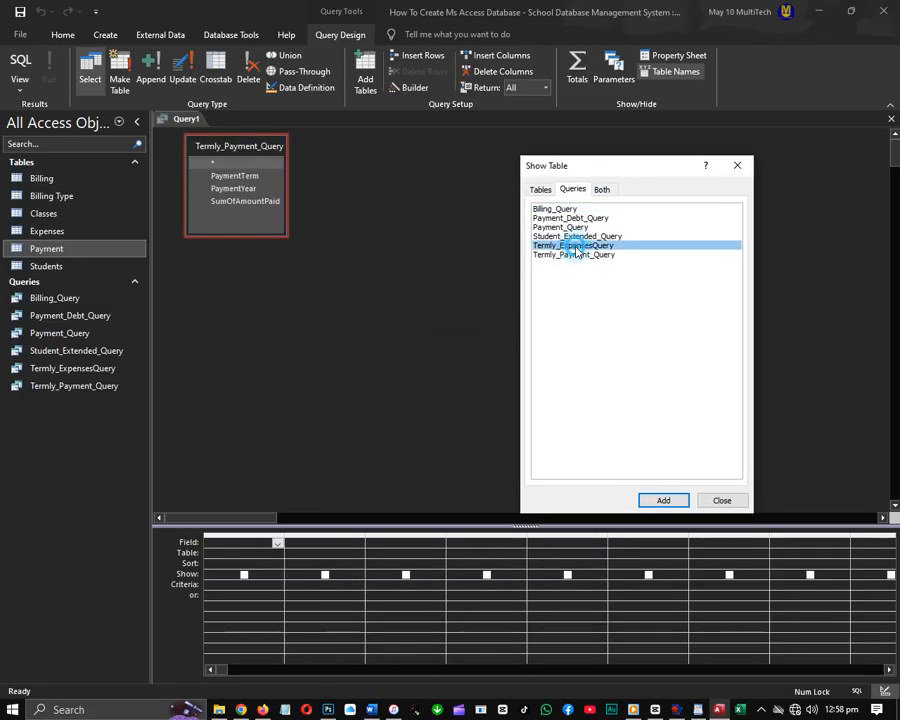
double_click(577, 246)
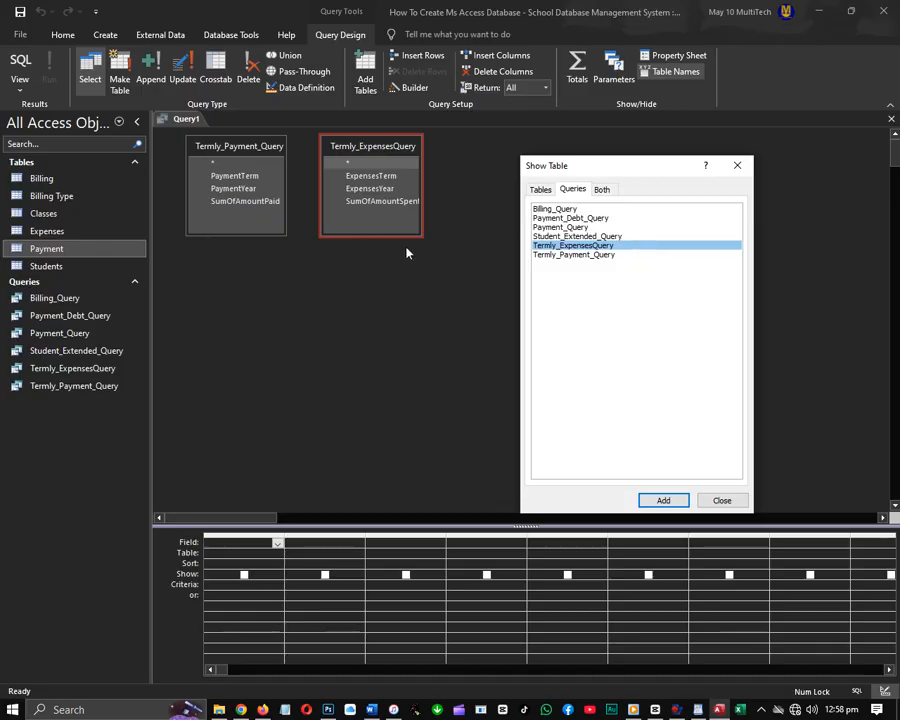
left_click(721, 500)
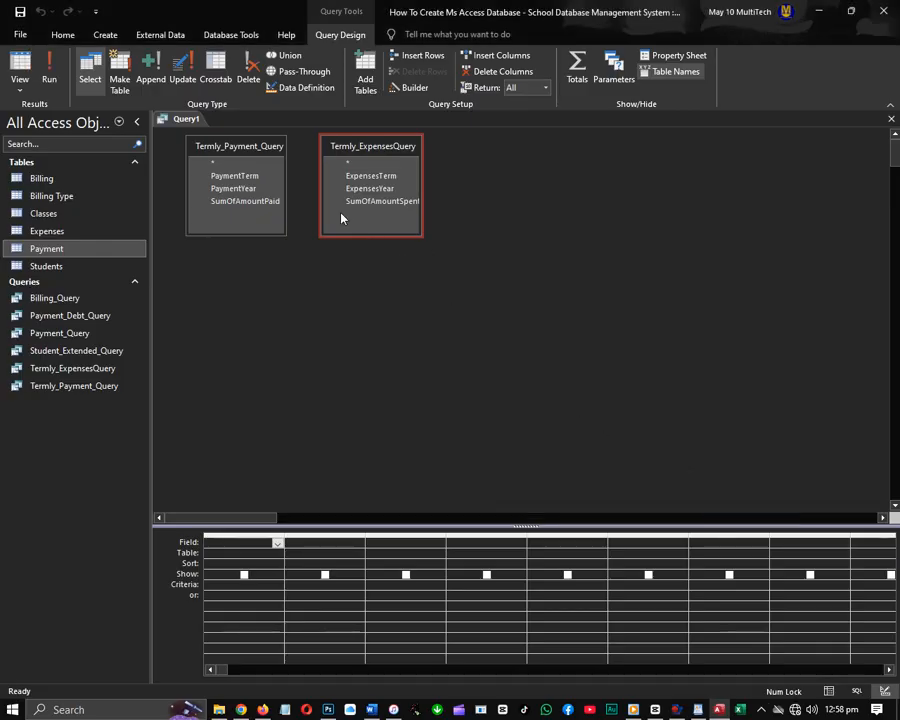
- Add PaymentTerm and SumOfAmountPaid from Termly_Payment_Query and ExpensesYear and SumOfAmountSpent from Termly_ExpensesQuery to the query grid
double_click(237, 177)
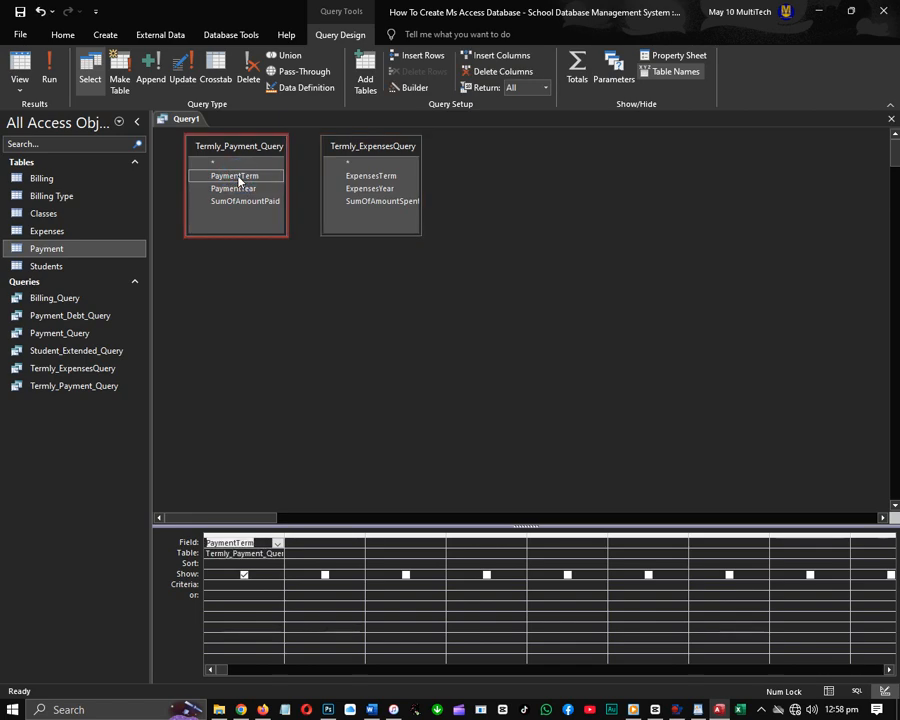
double_click(369, 189)
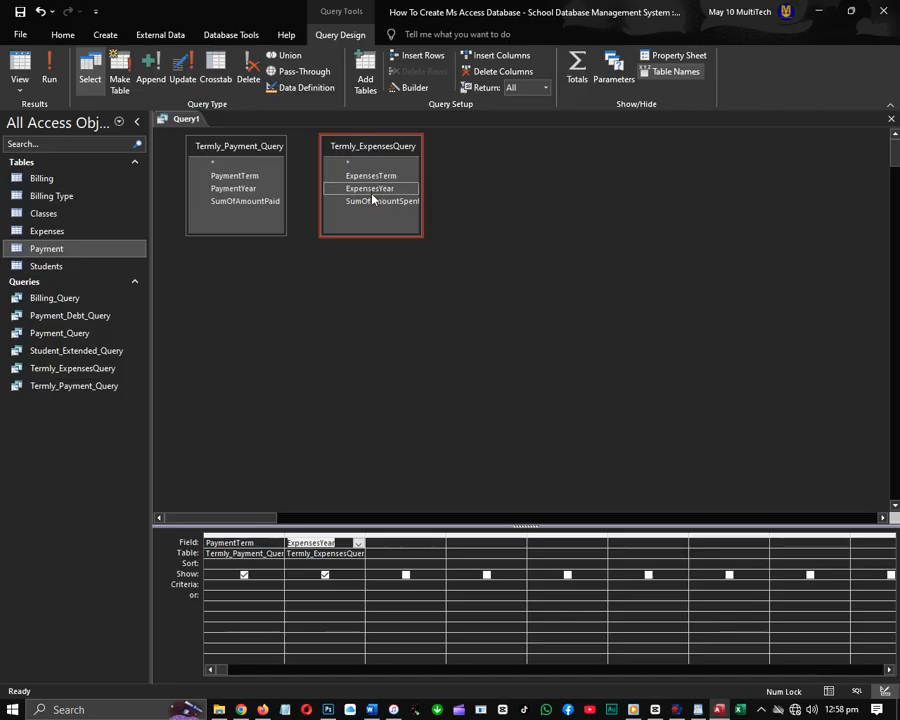
double_click(226, 202)
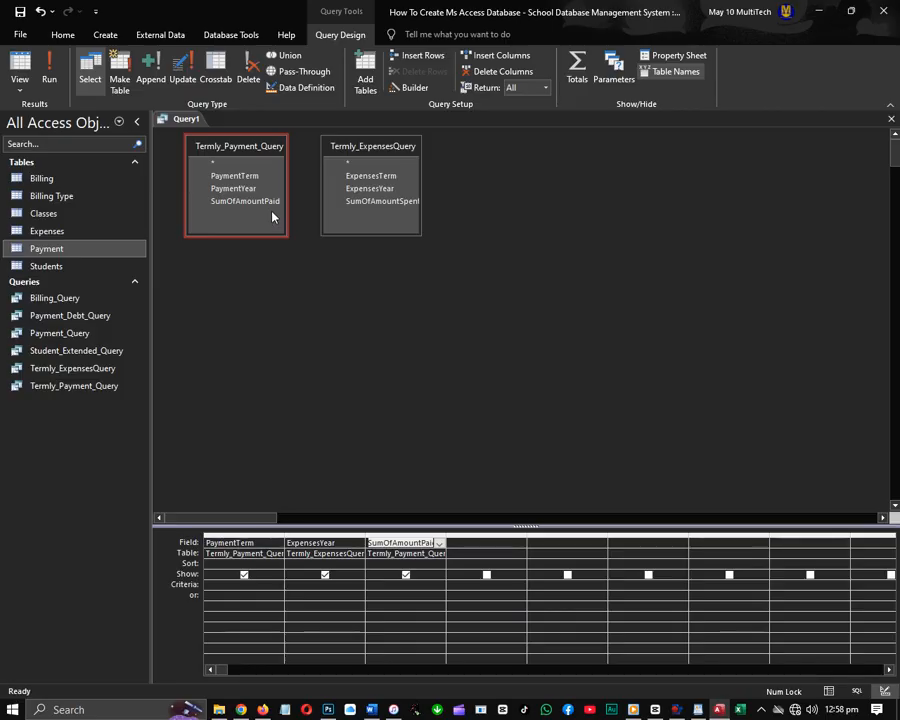
left_click(379, 205)
double_click(381, 203)
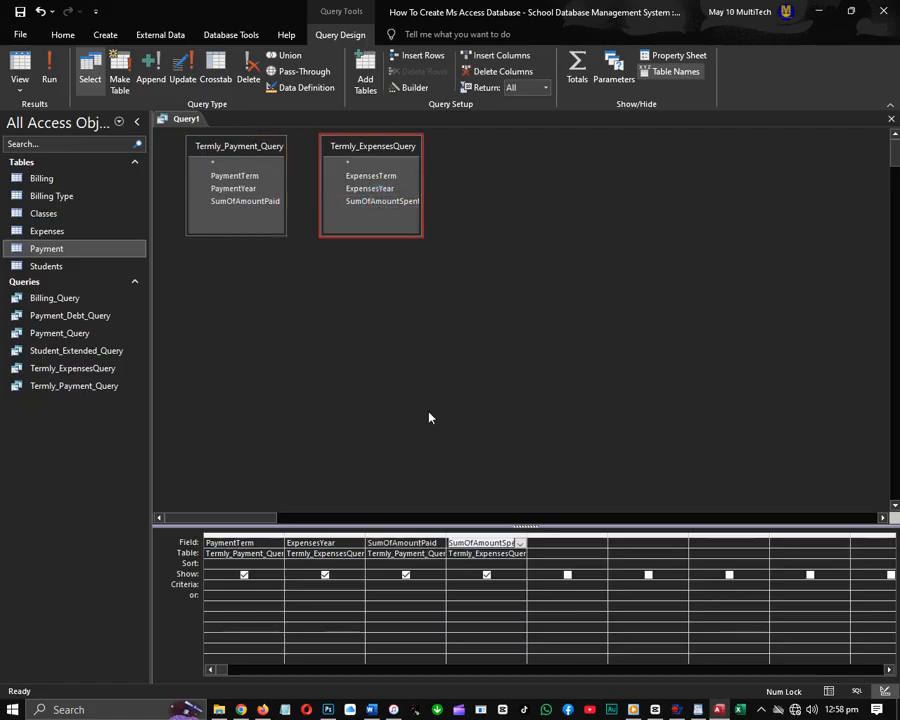
- View the query's result and fit all datasheet columns to the width of their contents
left_click(22, 64)
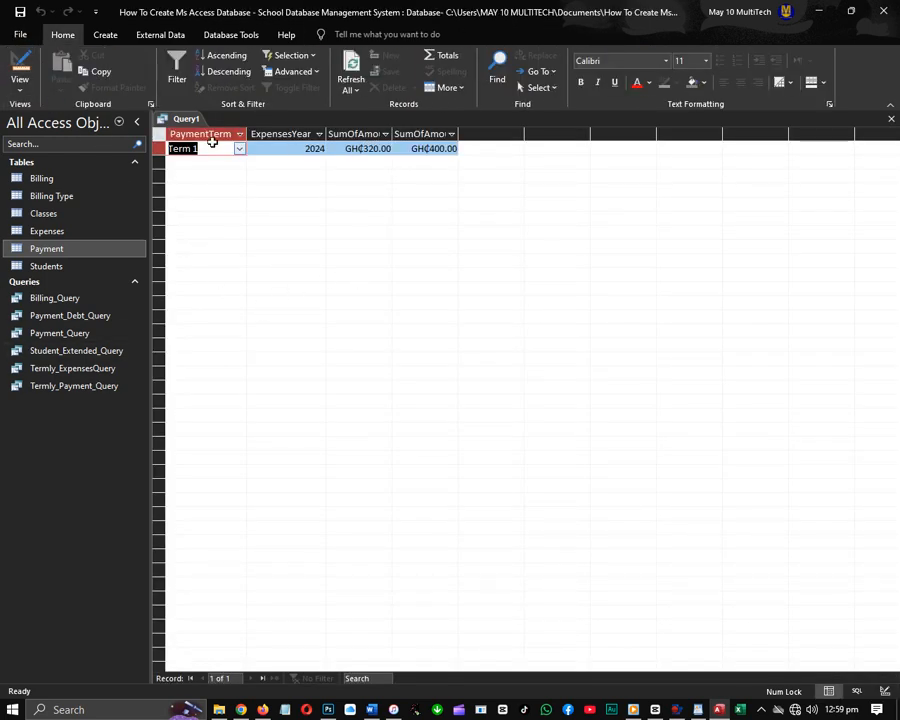
left_click(160, 134)
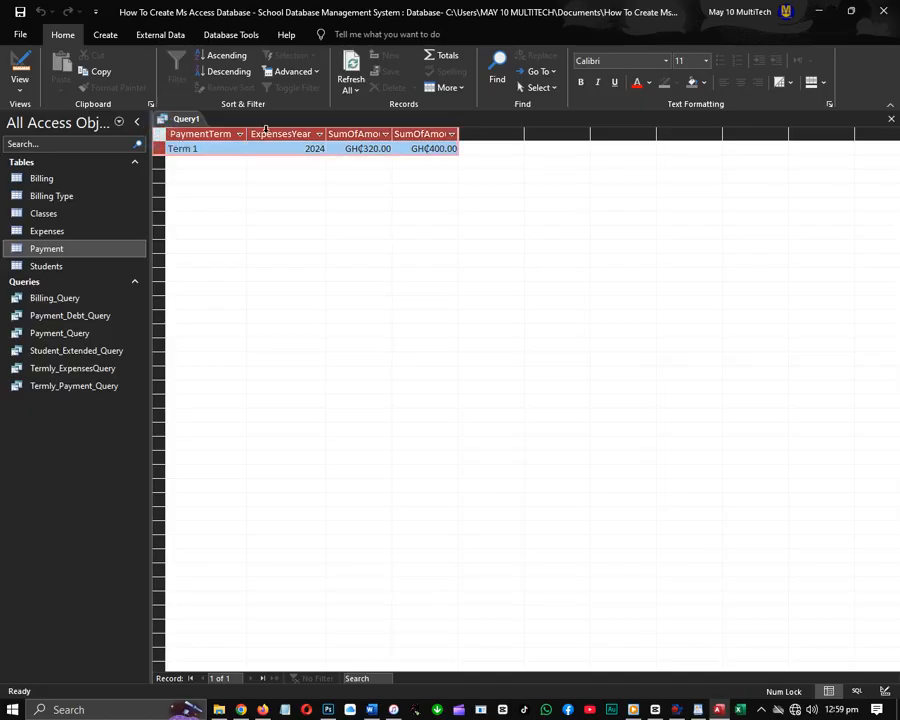
double_click(326, 134)
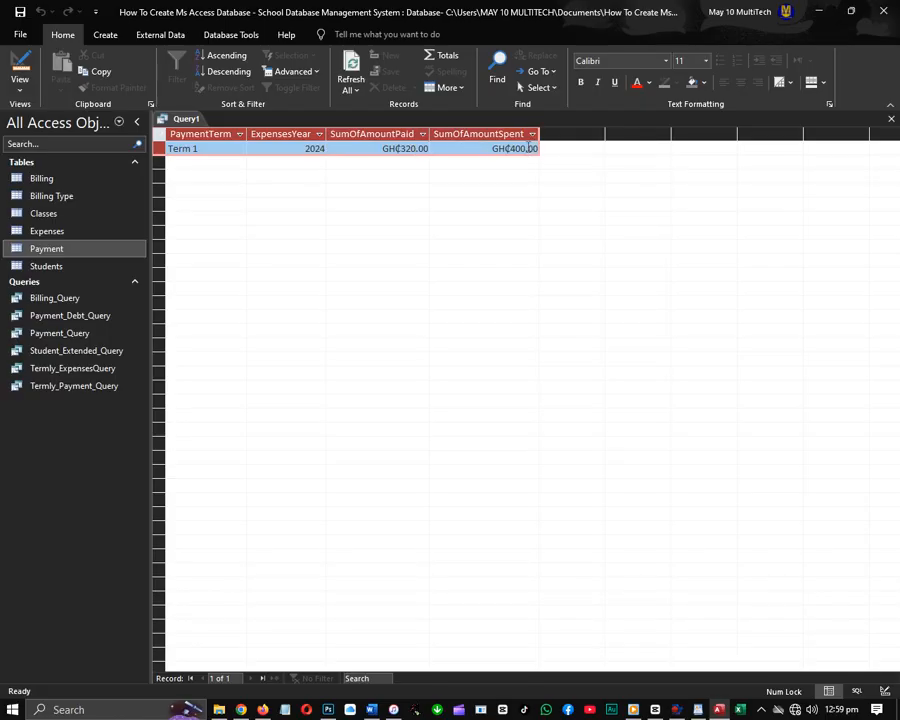
- Return to the query's design, start a calculated field named Balance in the first empty column, and open it in the Expression Builder
left_click(22, 64)
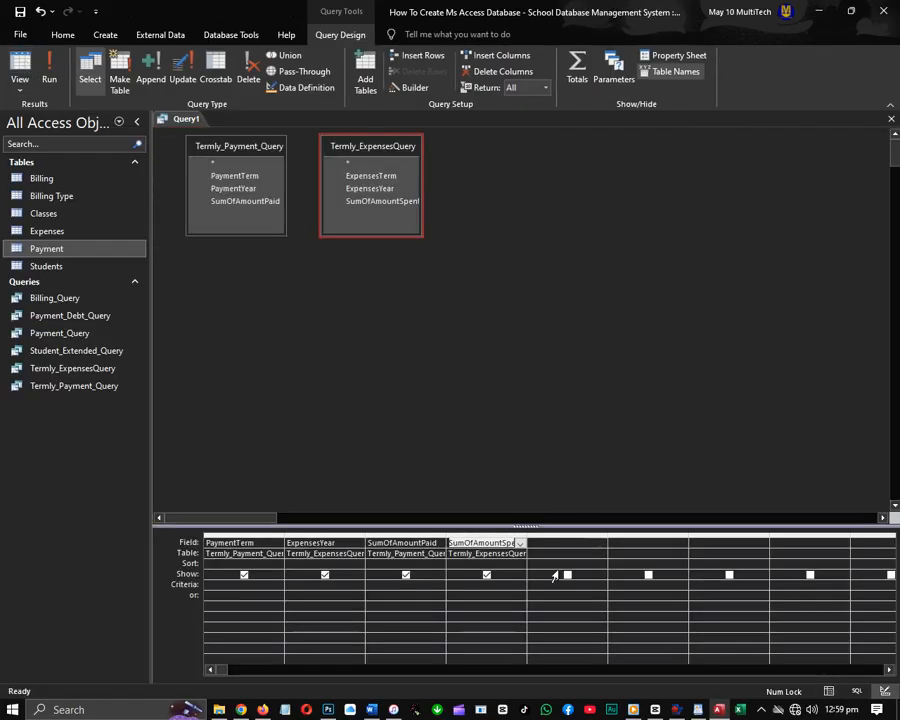
left_click(569, 543)
type("Ba")
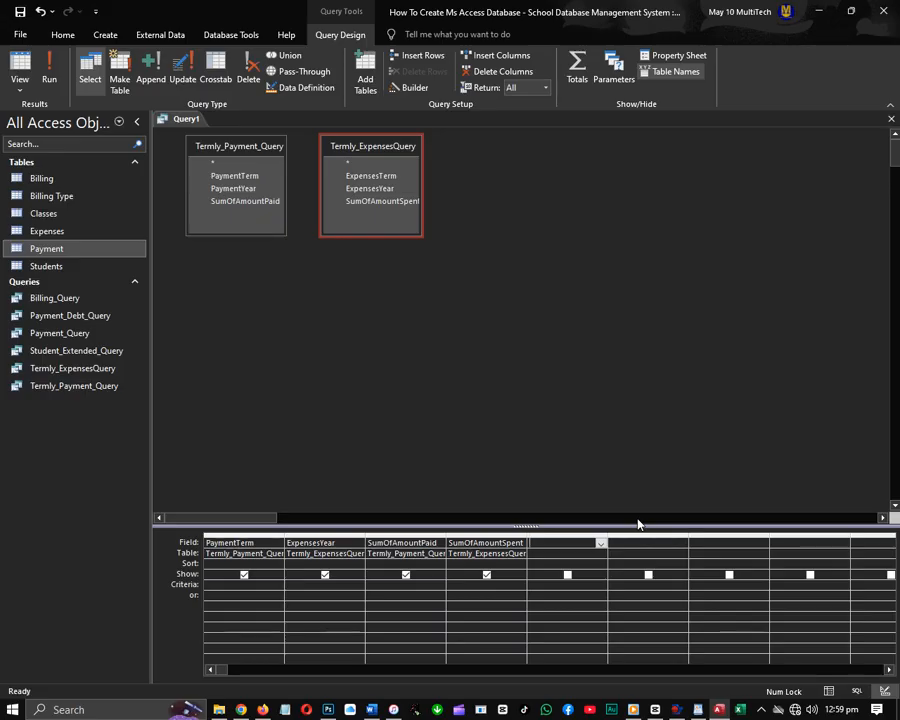
type("lance")
key("Caps_Lock")
type(":")
left_click(395, 90)
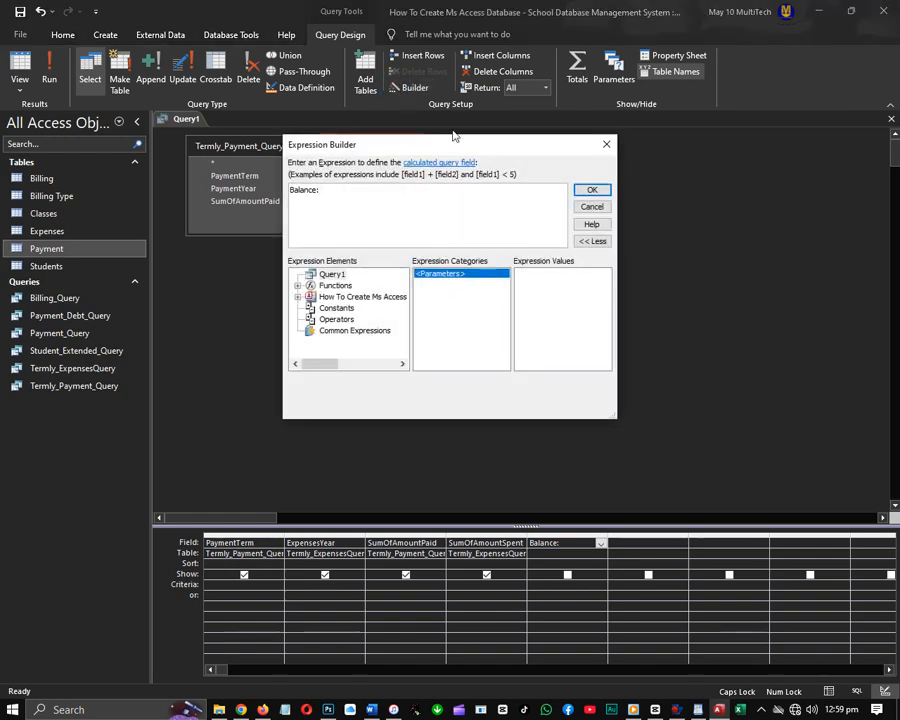
left_click_drag(467, 145, 764, 128)
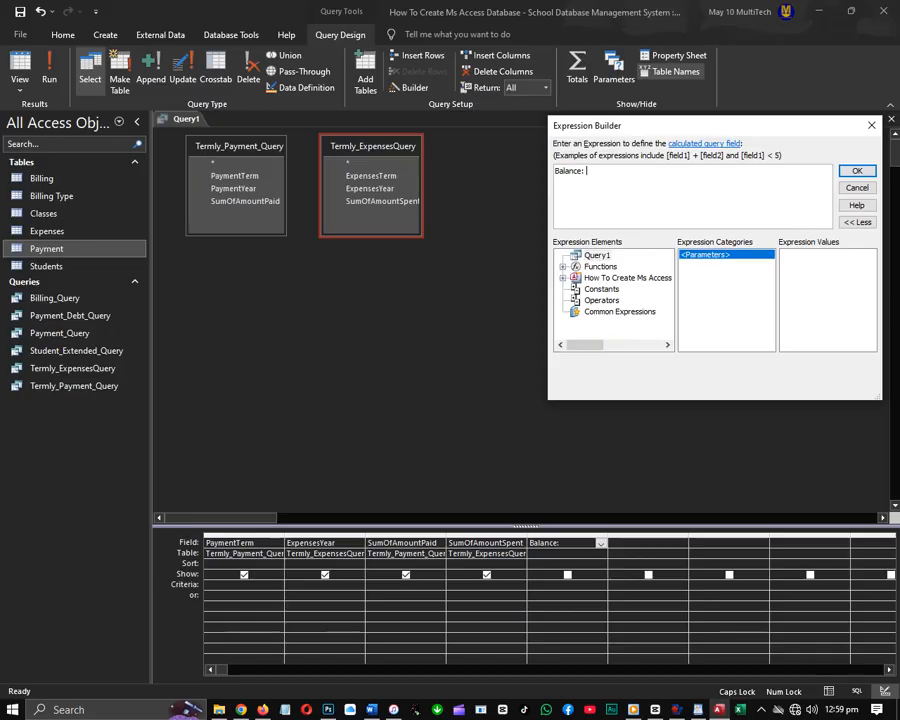
- Insert [Termly_Payment_Query].[SumOfAmountPaid] as the first term of the Balance expression
type("TERM")
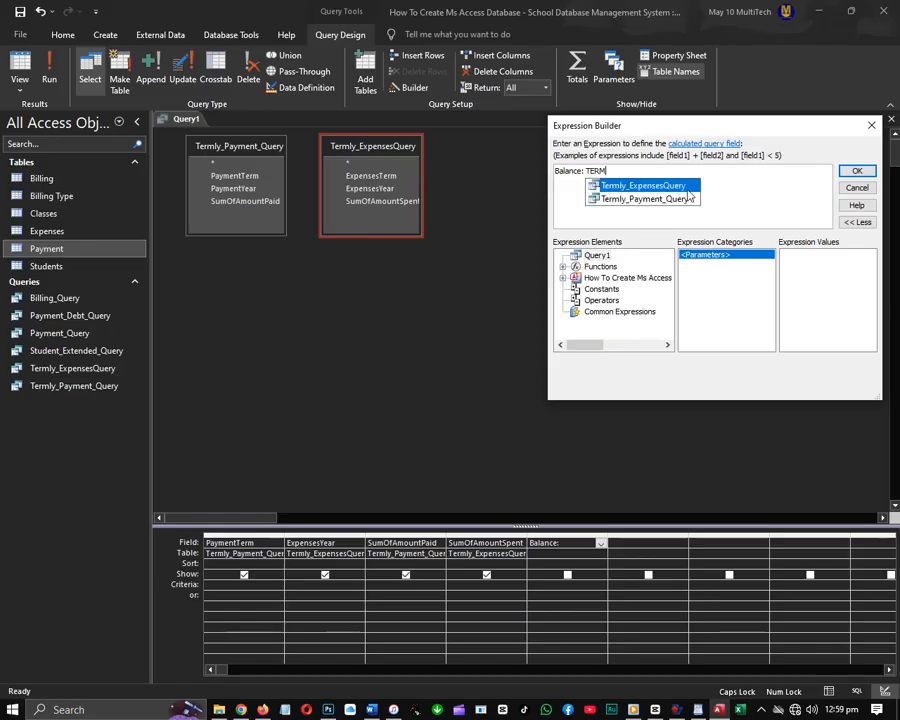
key("Down")
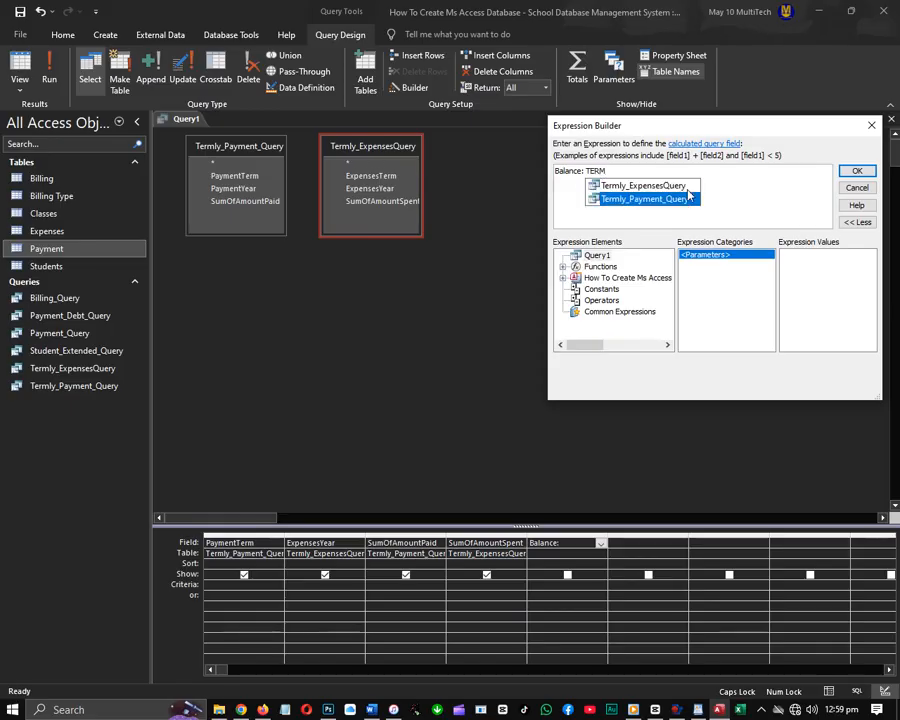
key("Tab")
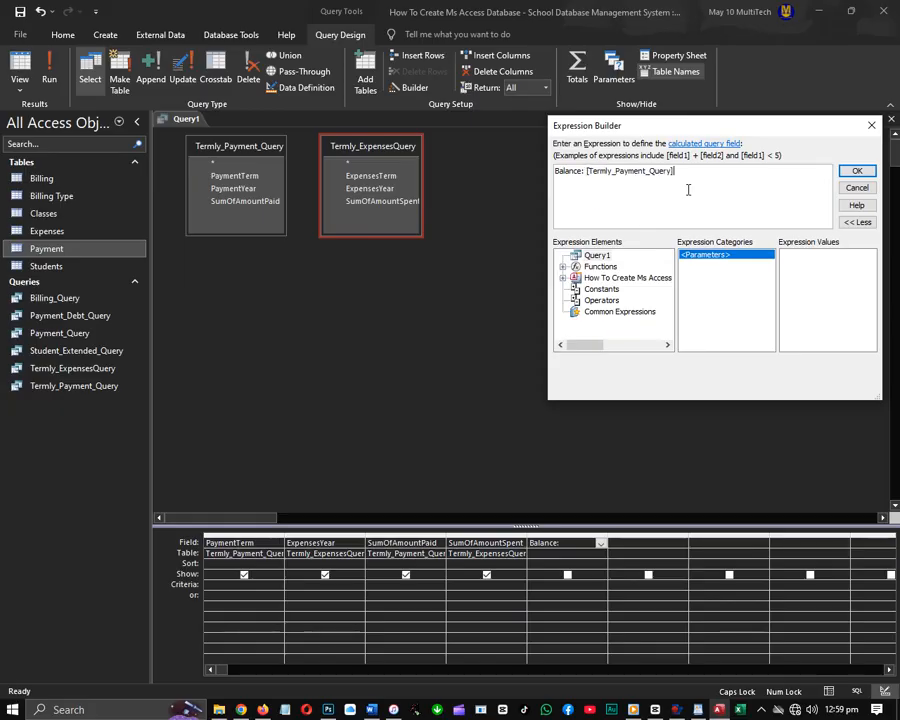
type(".")
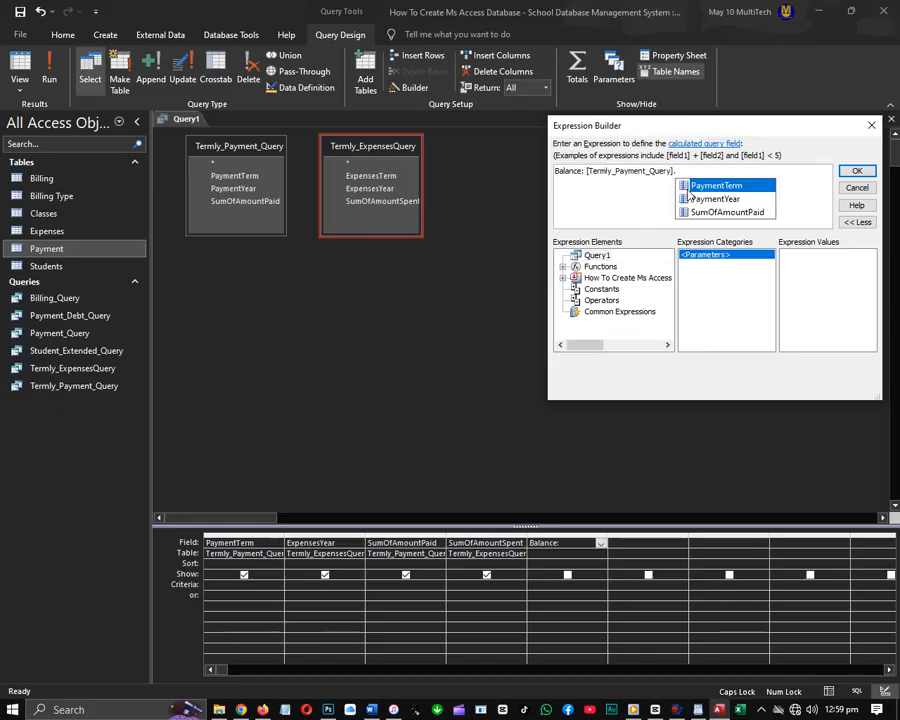
key("Down")
key("Down")
key("Tab")
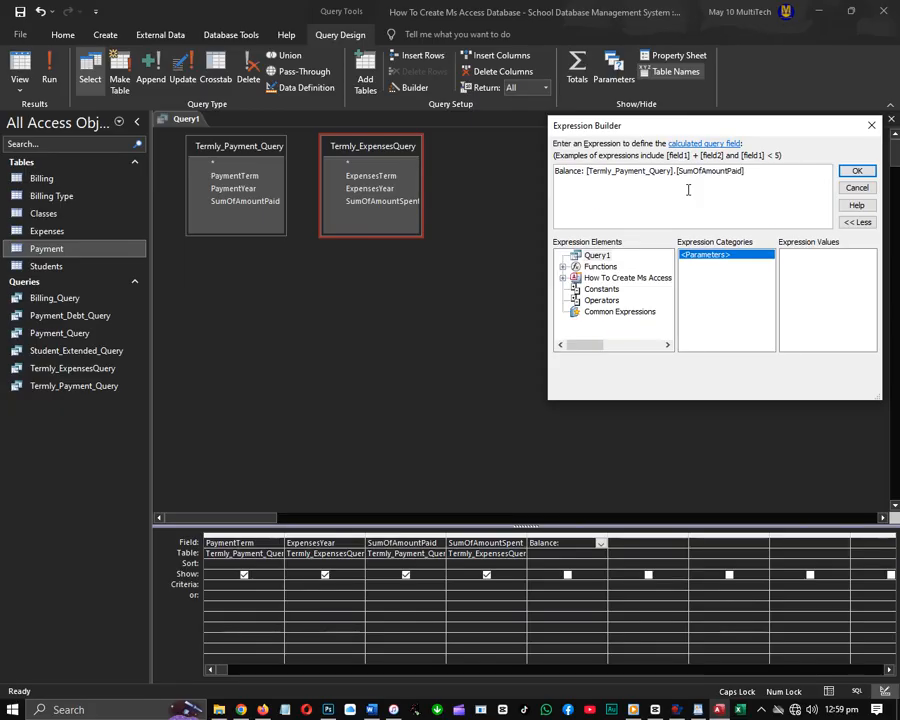
- Subtract [Termly_ExpensesQuery].[SumOfAmountSpent] in the Balance expression and accept it into the query grid
type("-TEM")
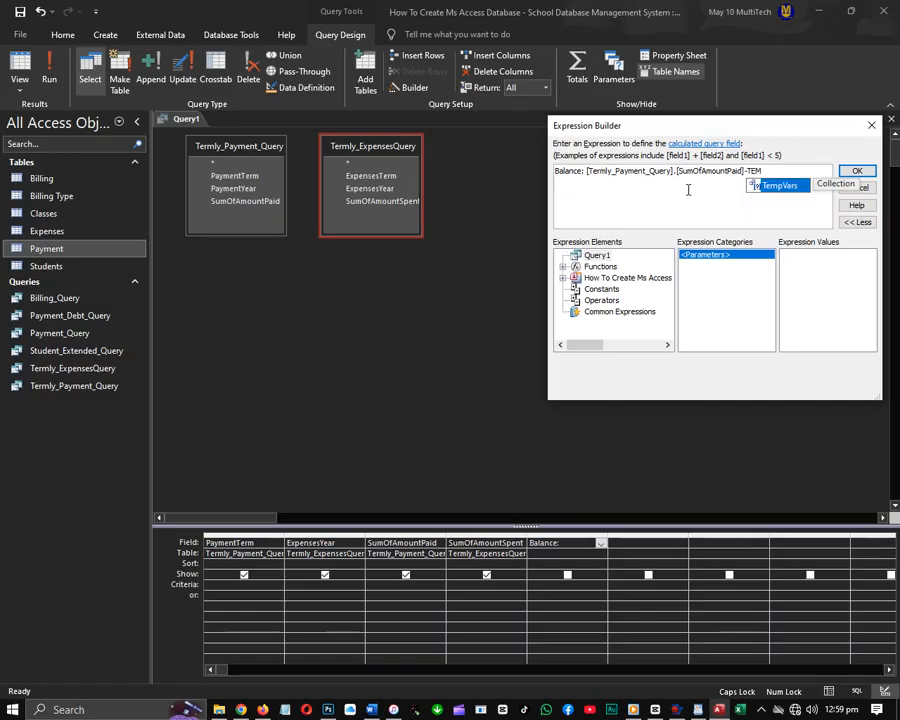
key("BackSpace")
key("Down")
key("Tab")
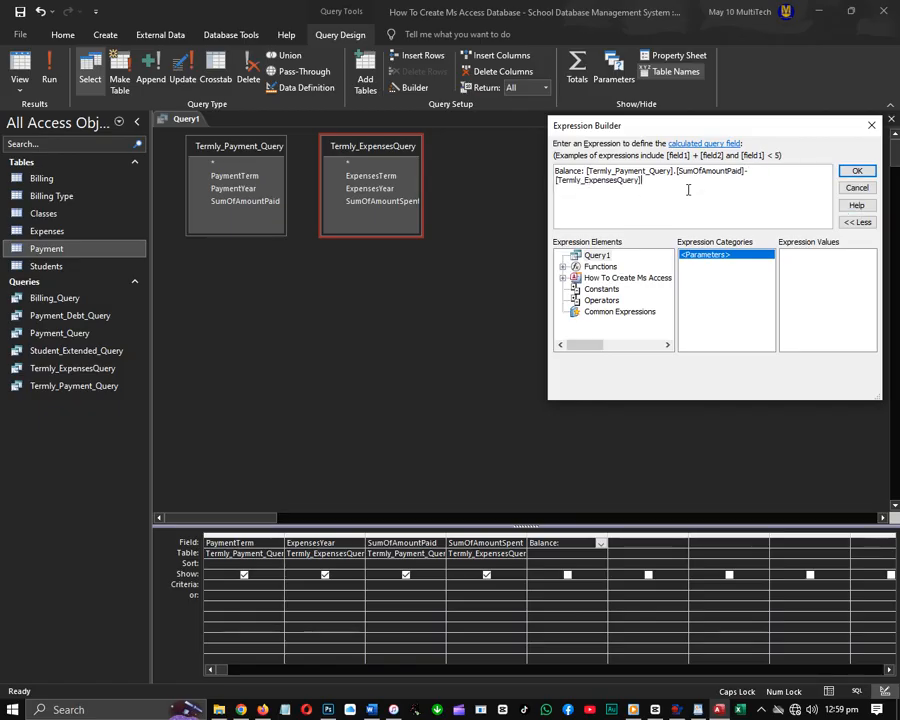
type(".")
key("Down")
key("Down")
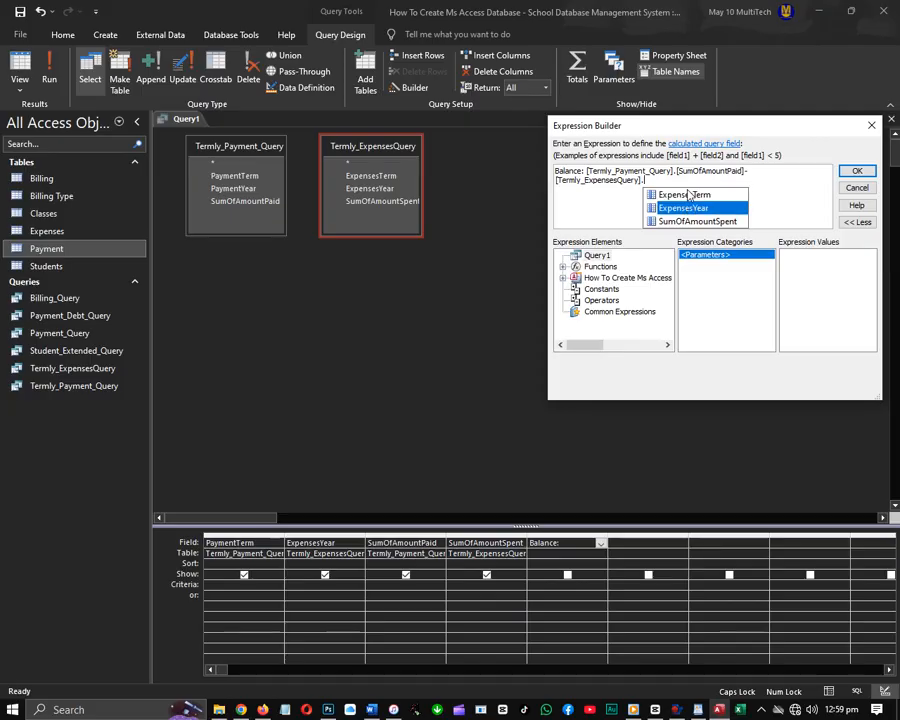
key("Tab")
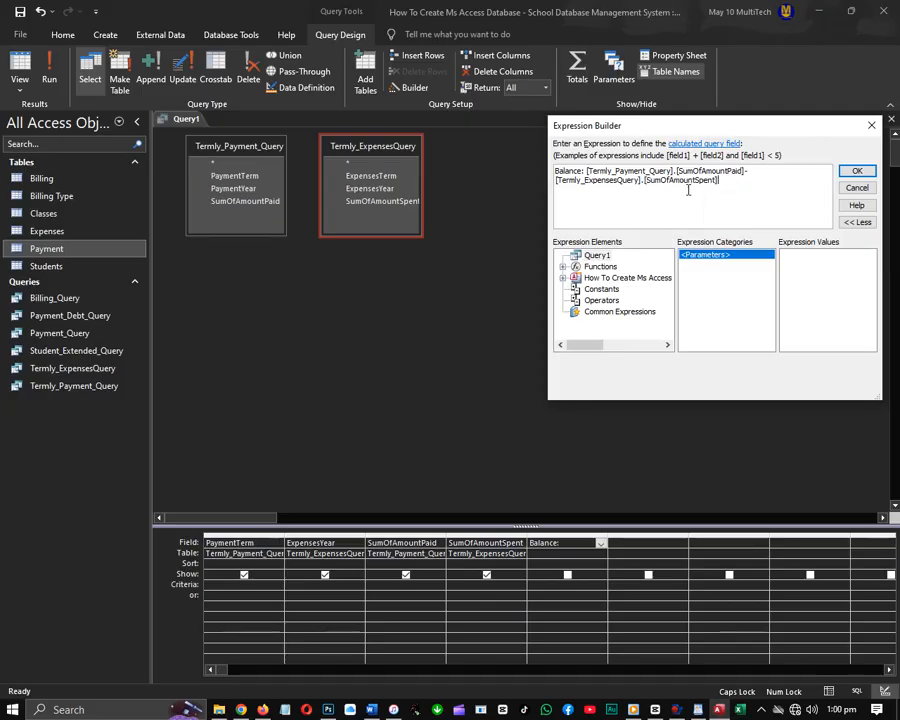
type(")")
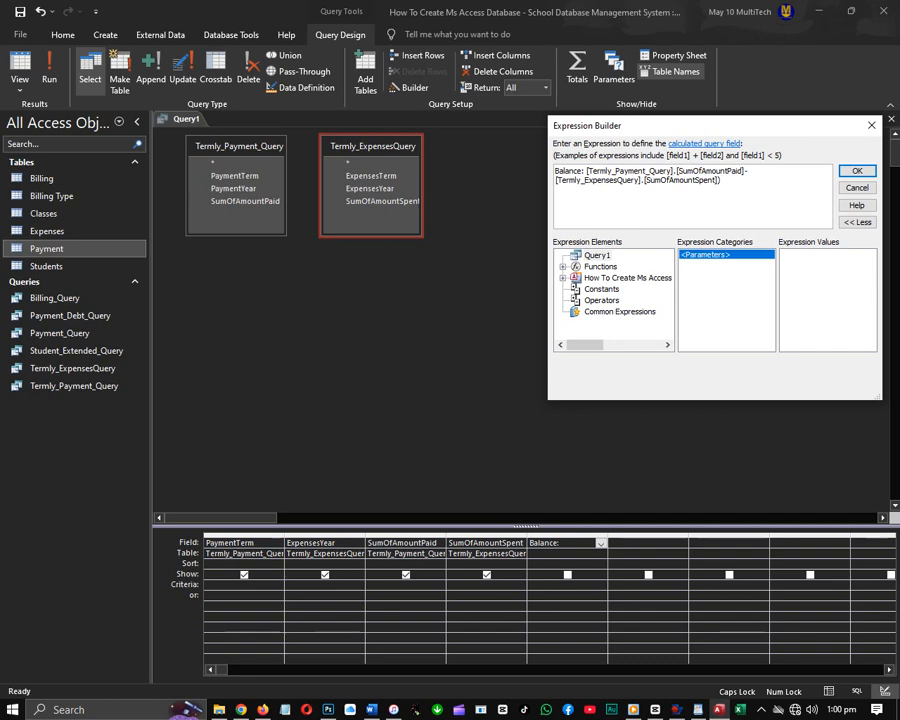
left_click(856, 171)
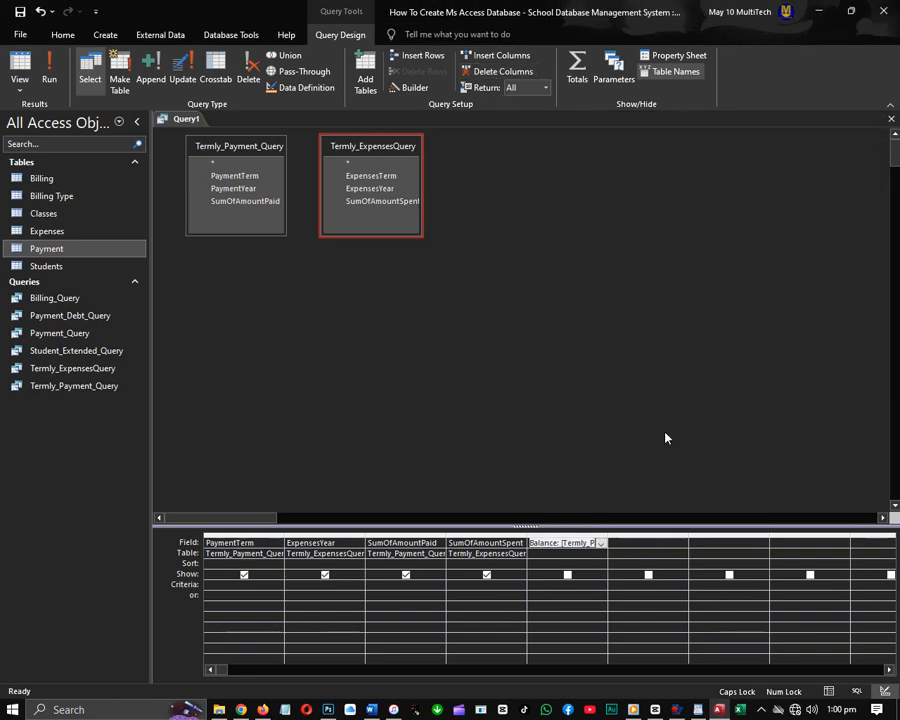
- Try to view the query's result and turn on totals with the Balance field in place
left_click(31, 68)
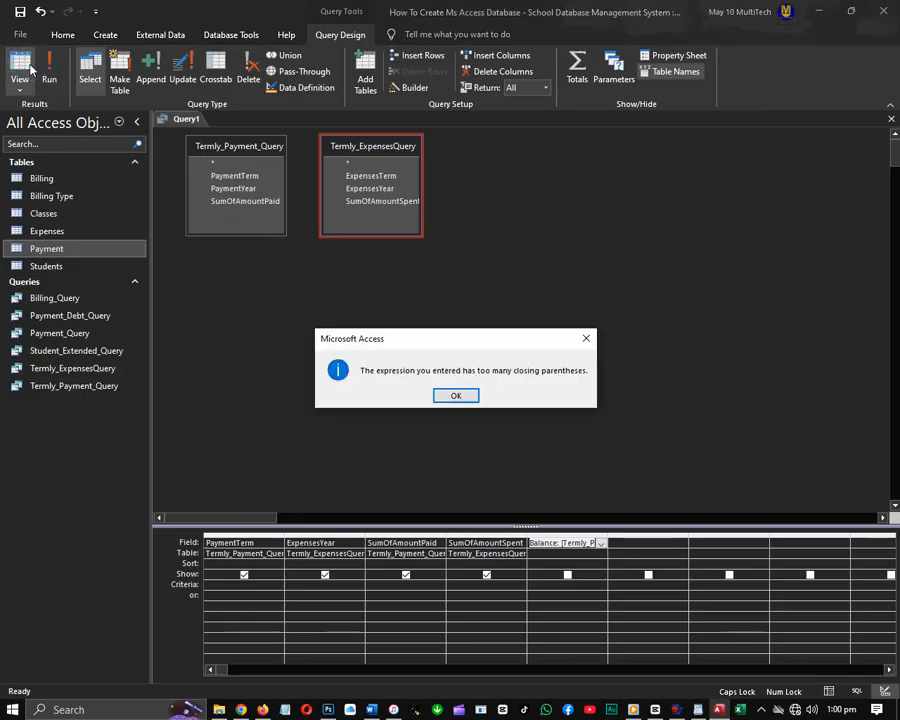
left_click(458, 395)
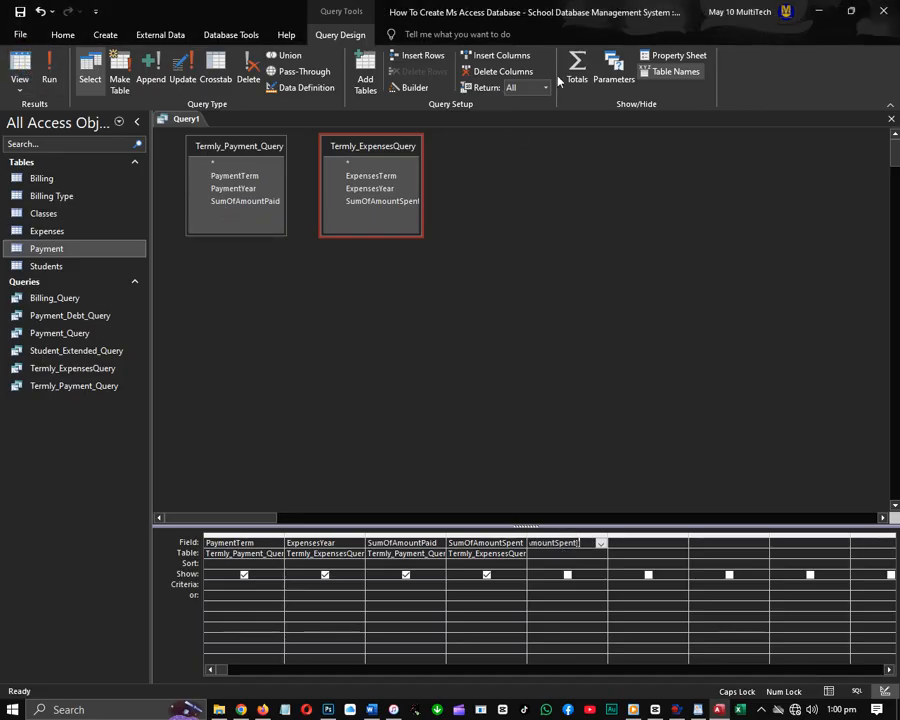
left_click(578, 72)
left_click(450, 395)
left_click(616, 584)
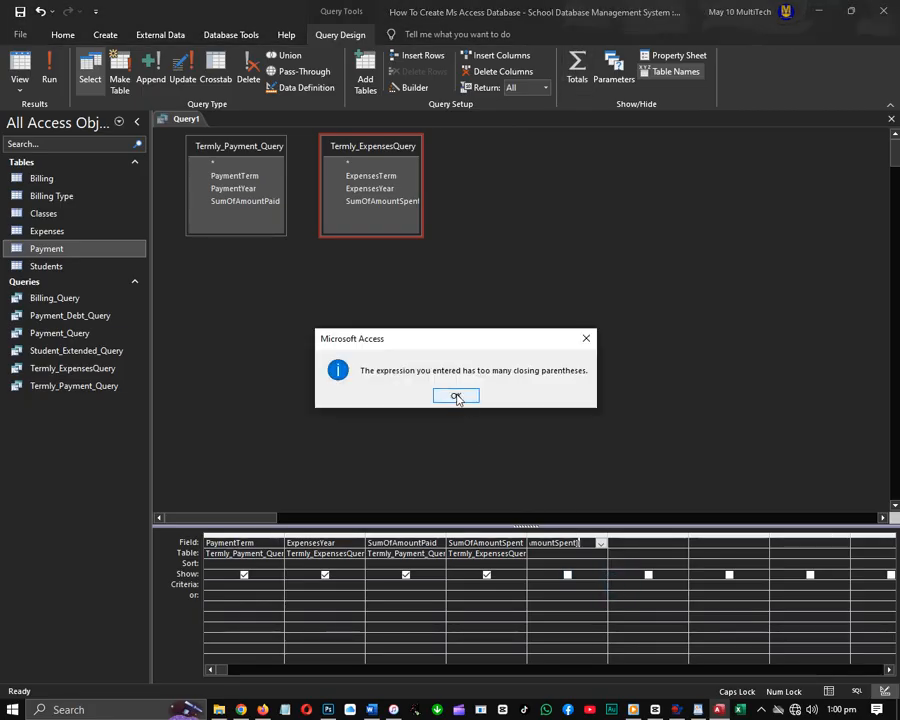
left_click(456, 396)
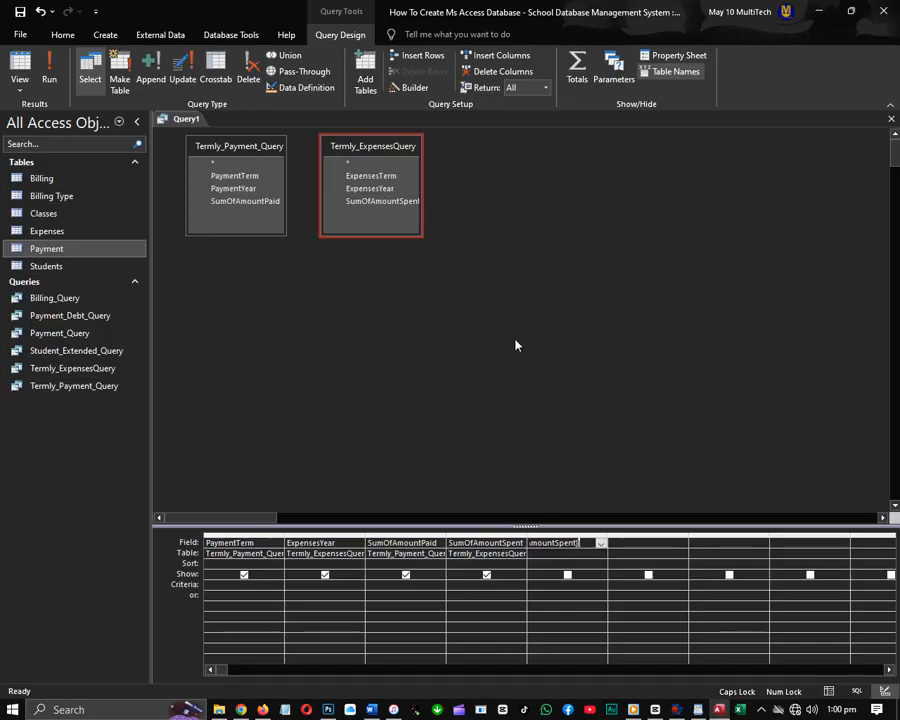
- Correct the Balance expression to end without the extra closing parenthesis, and view the query's result
left_click(413, 88)
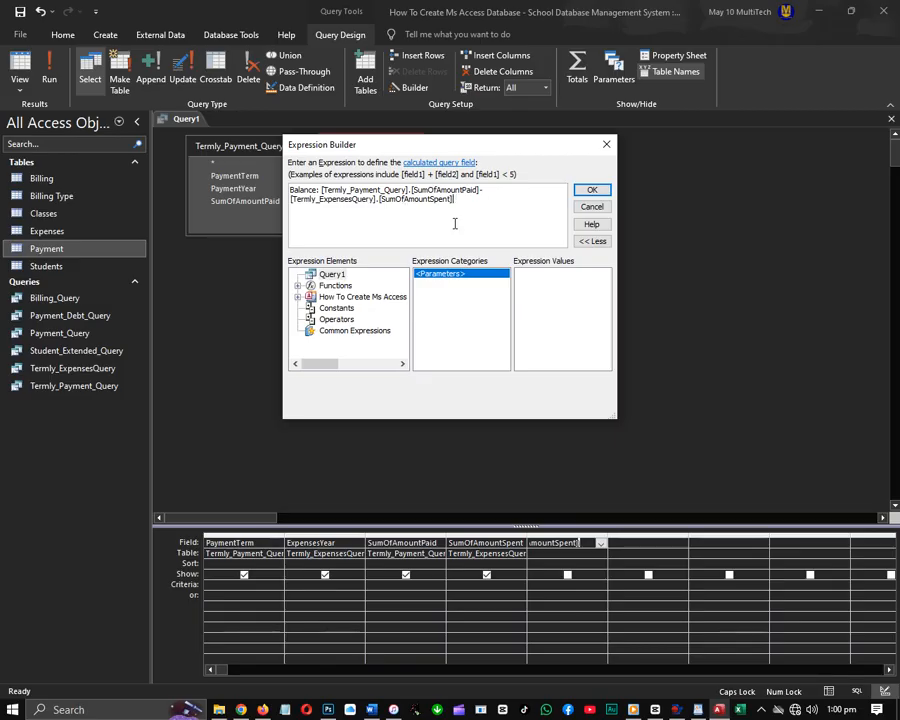
left_click(592, 190)
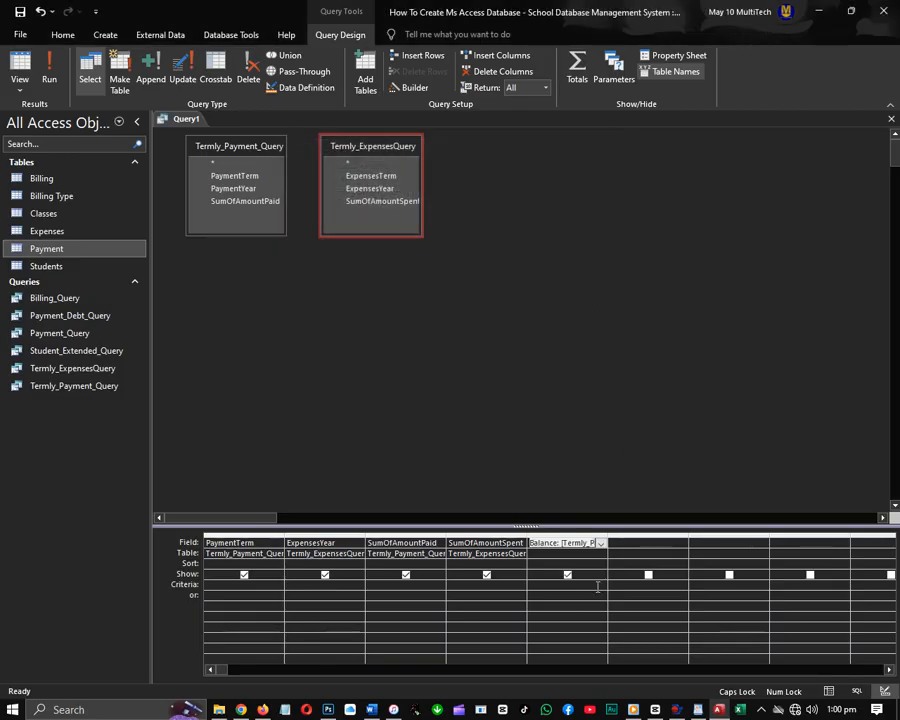
left_click(20, 62)
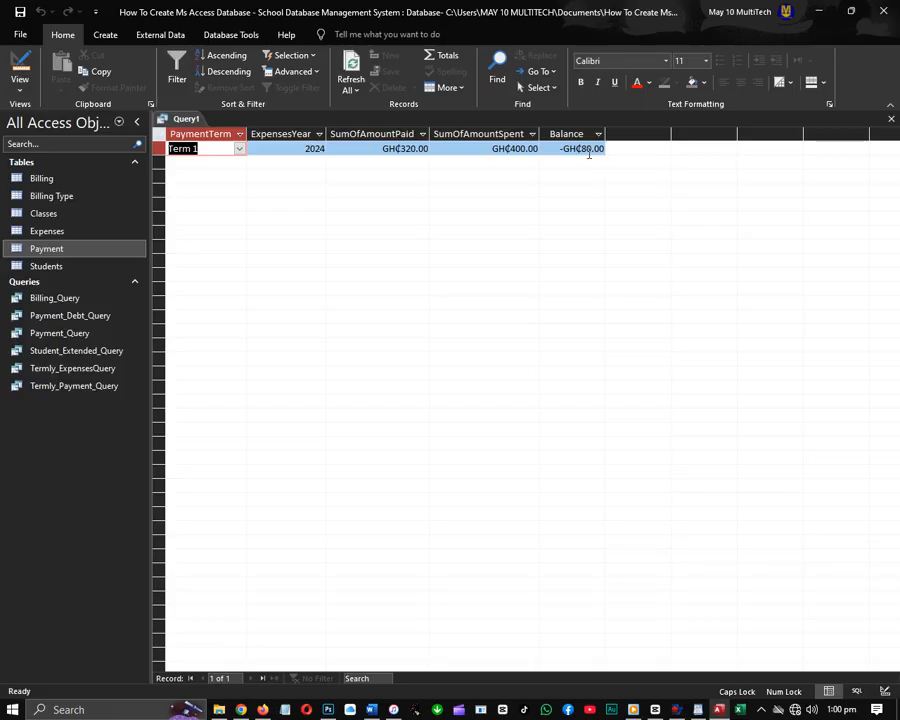
- Close the balance query, saving it as Accounting
left_click(891, 118)
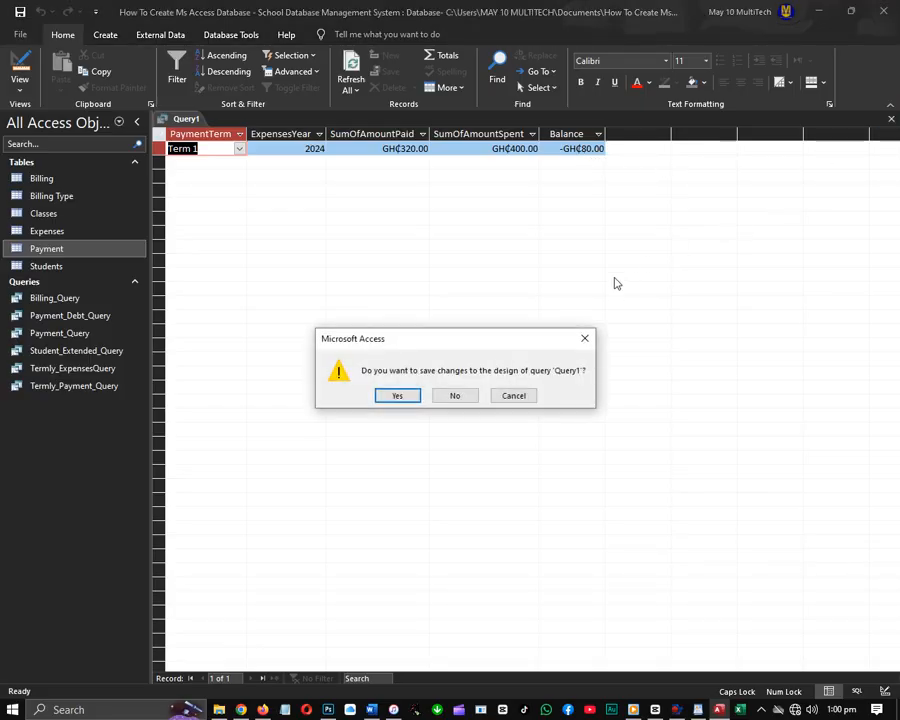
left_click(398, 395)
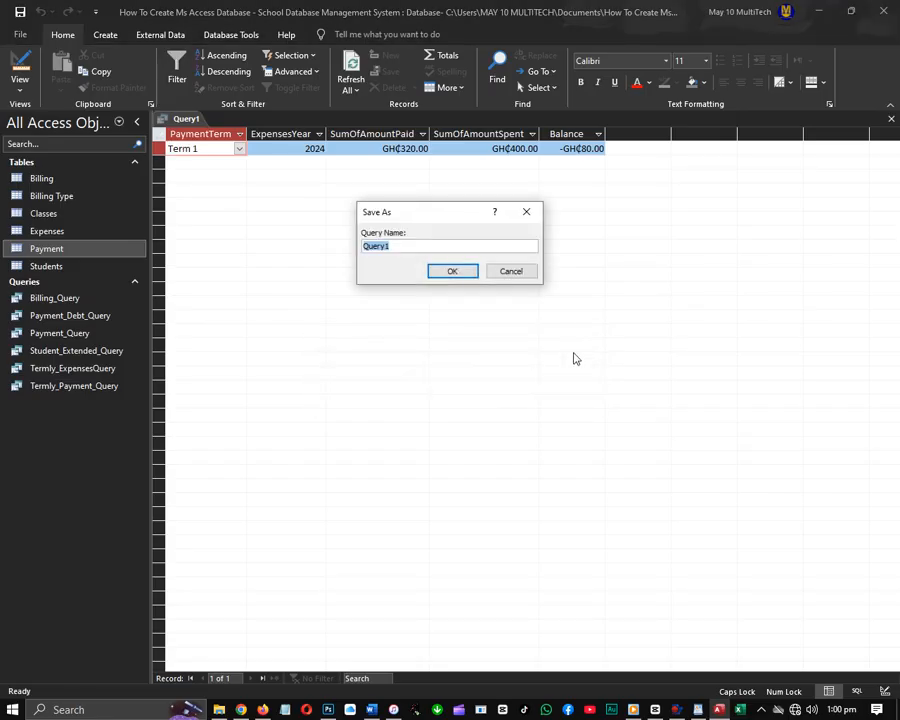
type("a")
key("BackSpace")
key("Caps_Lock")
type("Accounting")
key("Return")
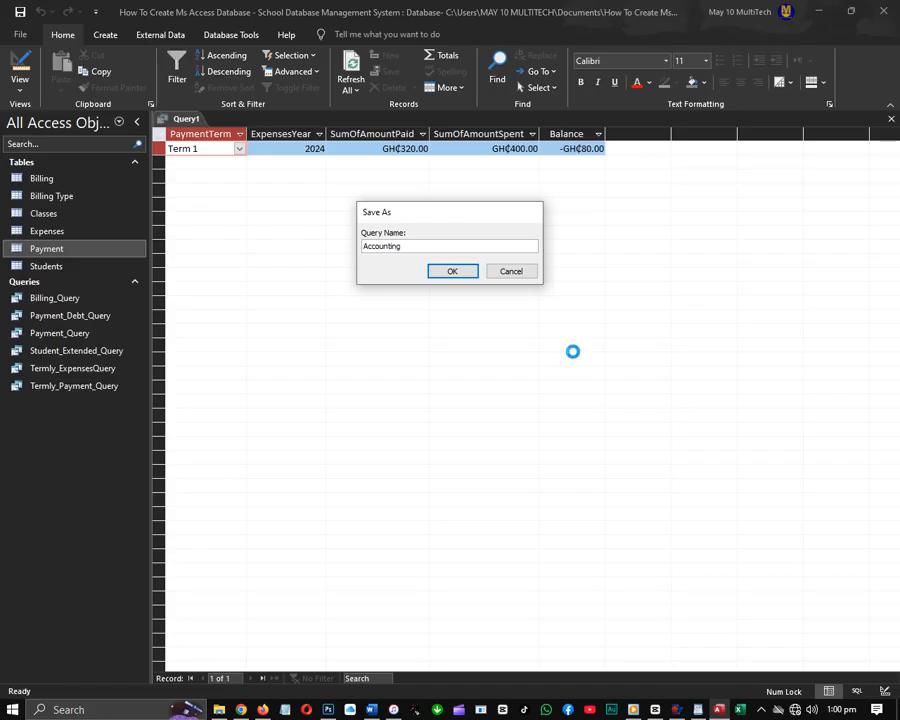